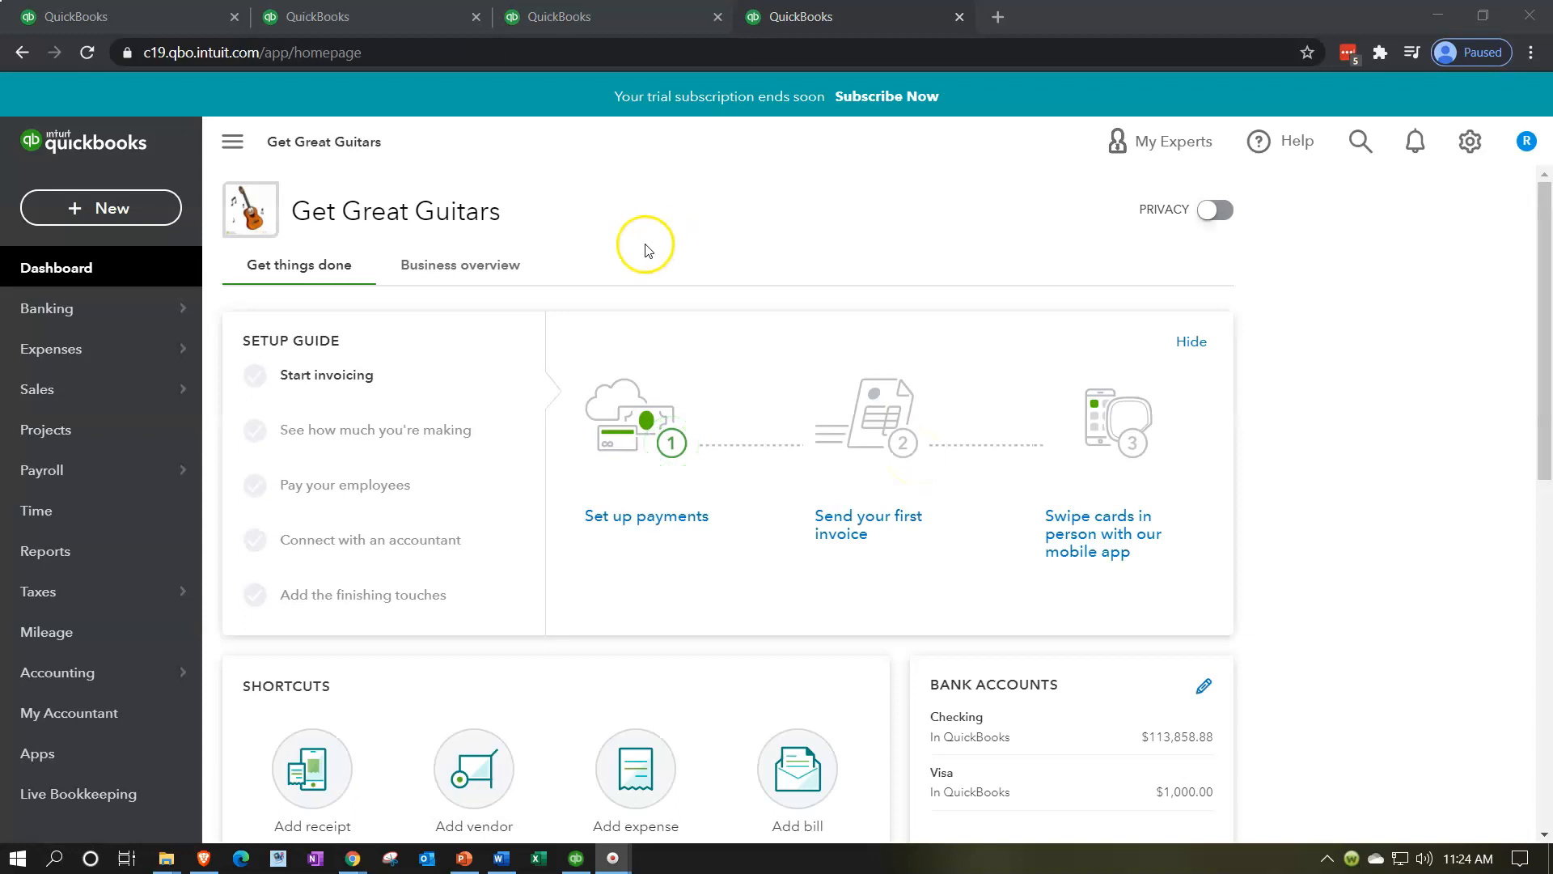
# Step: Find the Trial Balance report by searching the reports for "trial" and open it
pyautogui.click(96, 564)
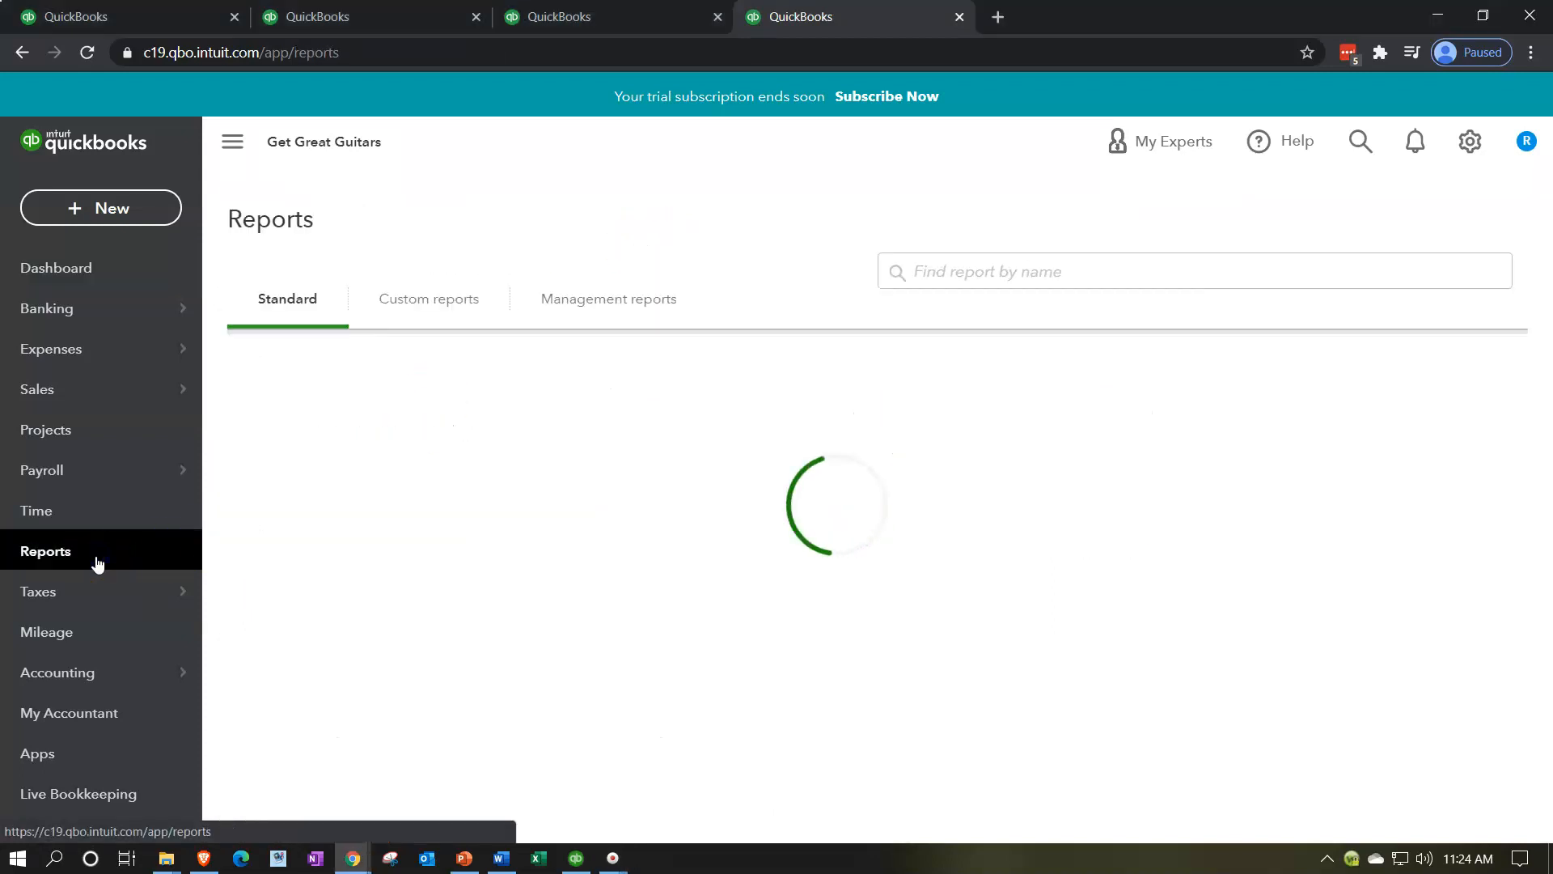
pyautogui.click(1036, 408)
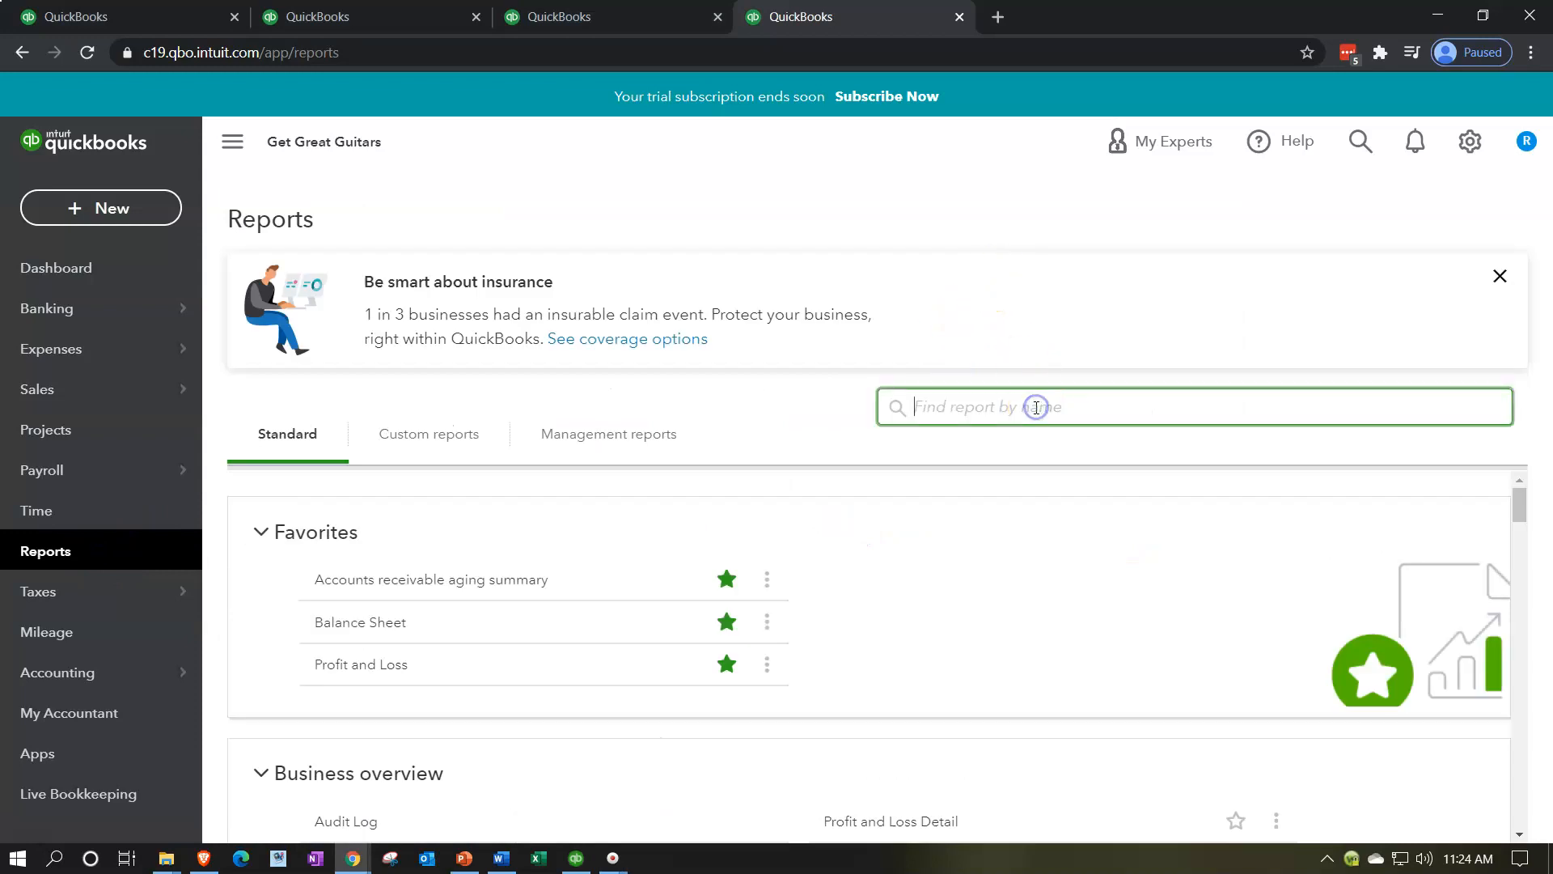
pyautogui.write('trial')
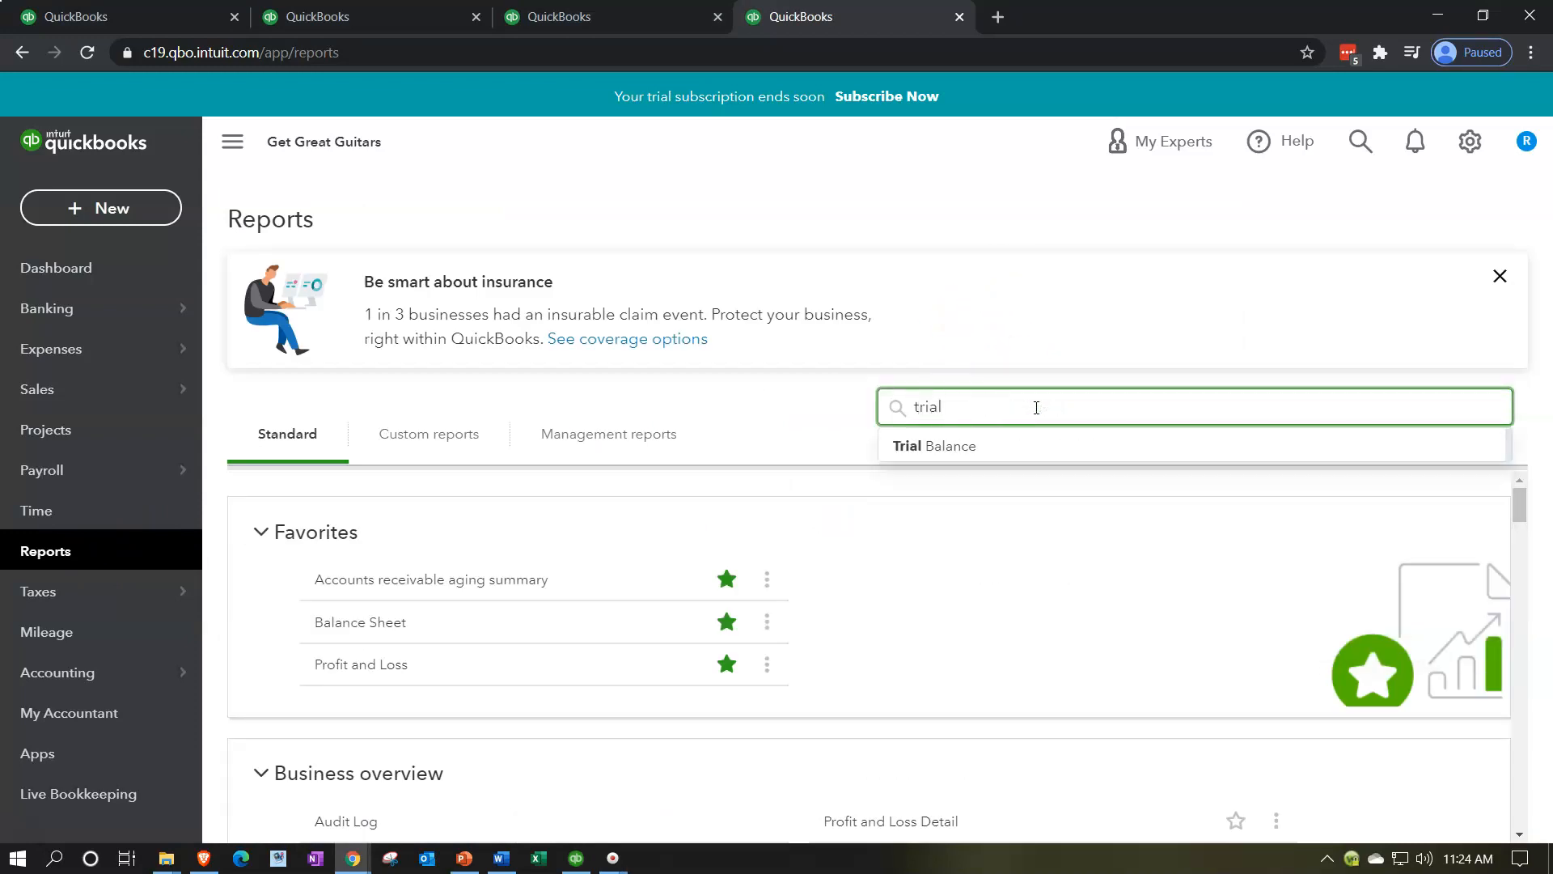
pyautogui.click(996, 431)
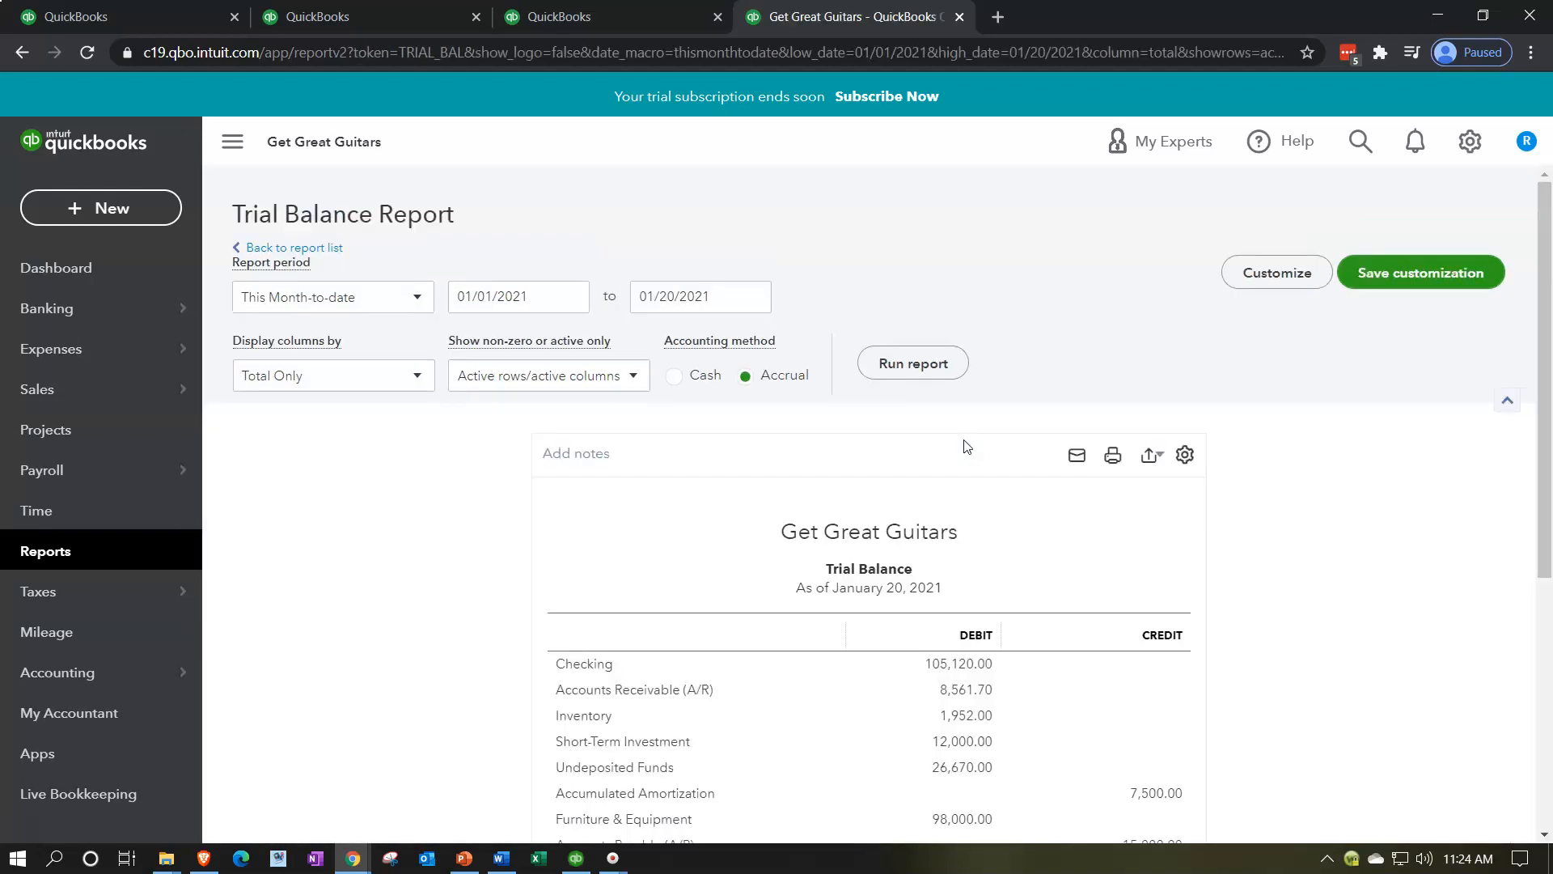
# Step: Set the Trial Balance report's end date to 12/31/2021 and run the report
pyautogui.scroll(-5, 738, 634)
pyautogui.scroll(5, 718, 548)
pyautogui.click(722, 296)
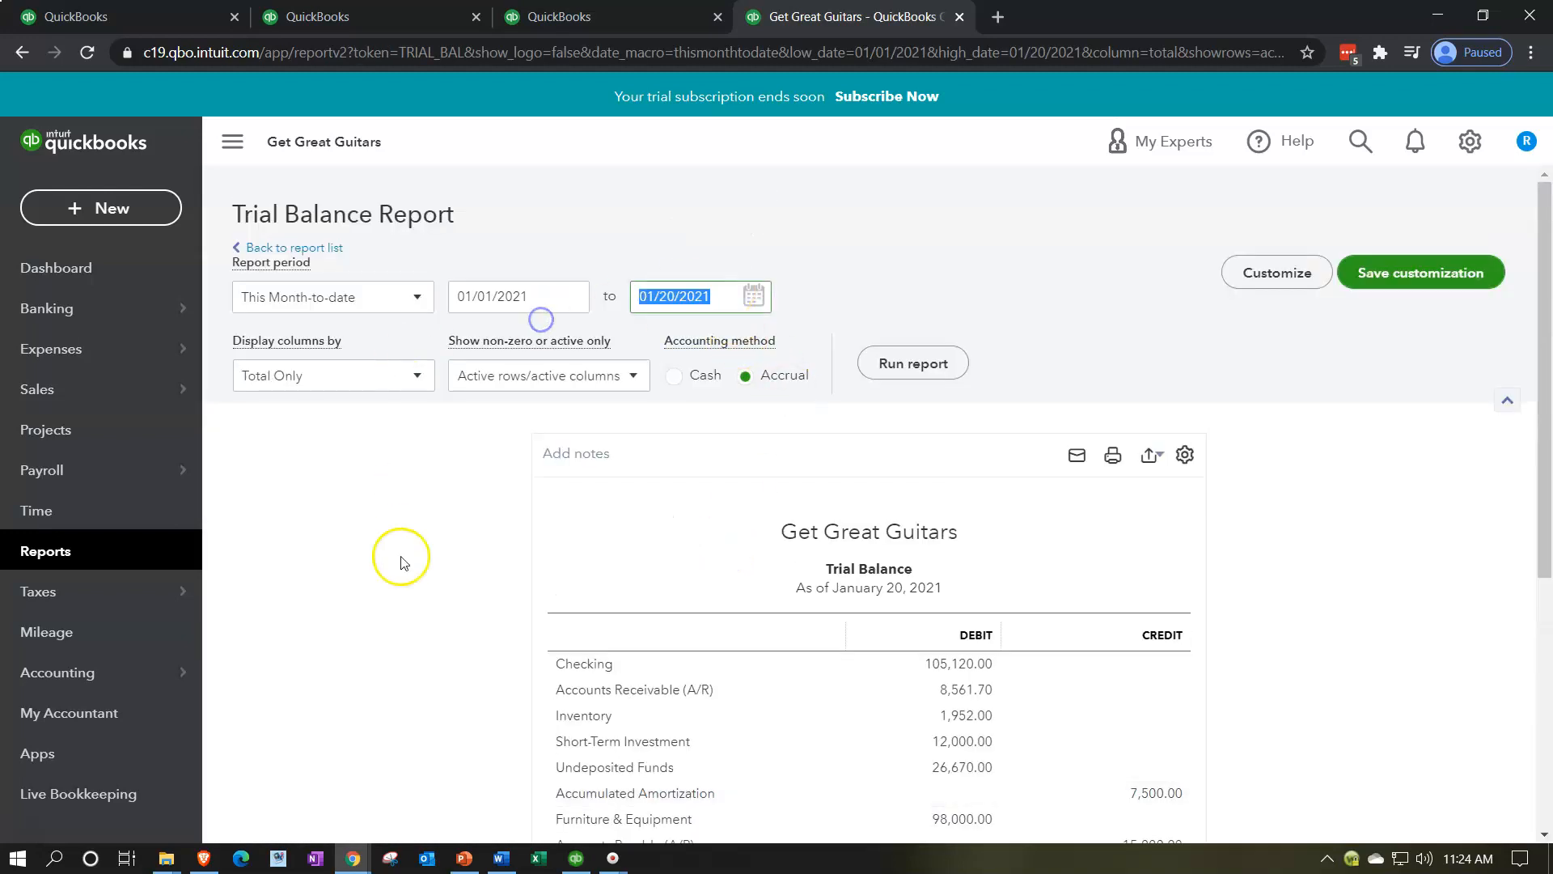
pyautogui.write('12/31/2021')
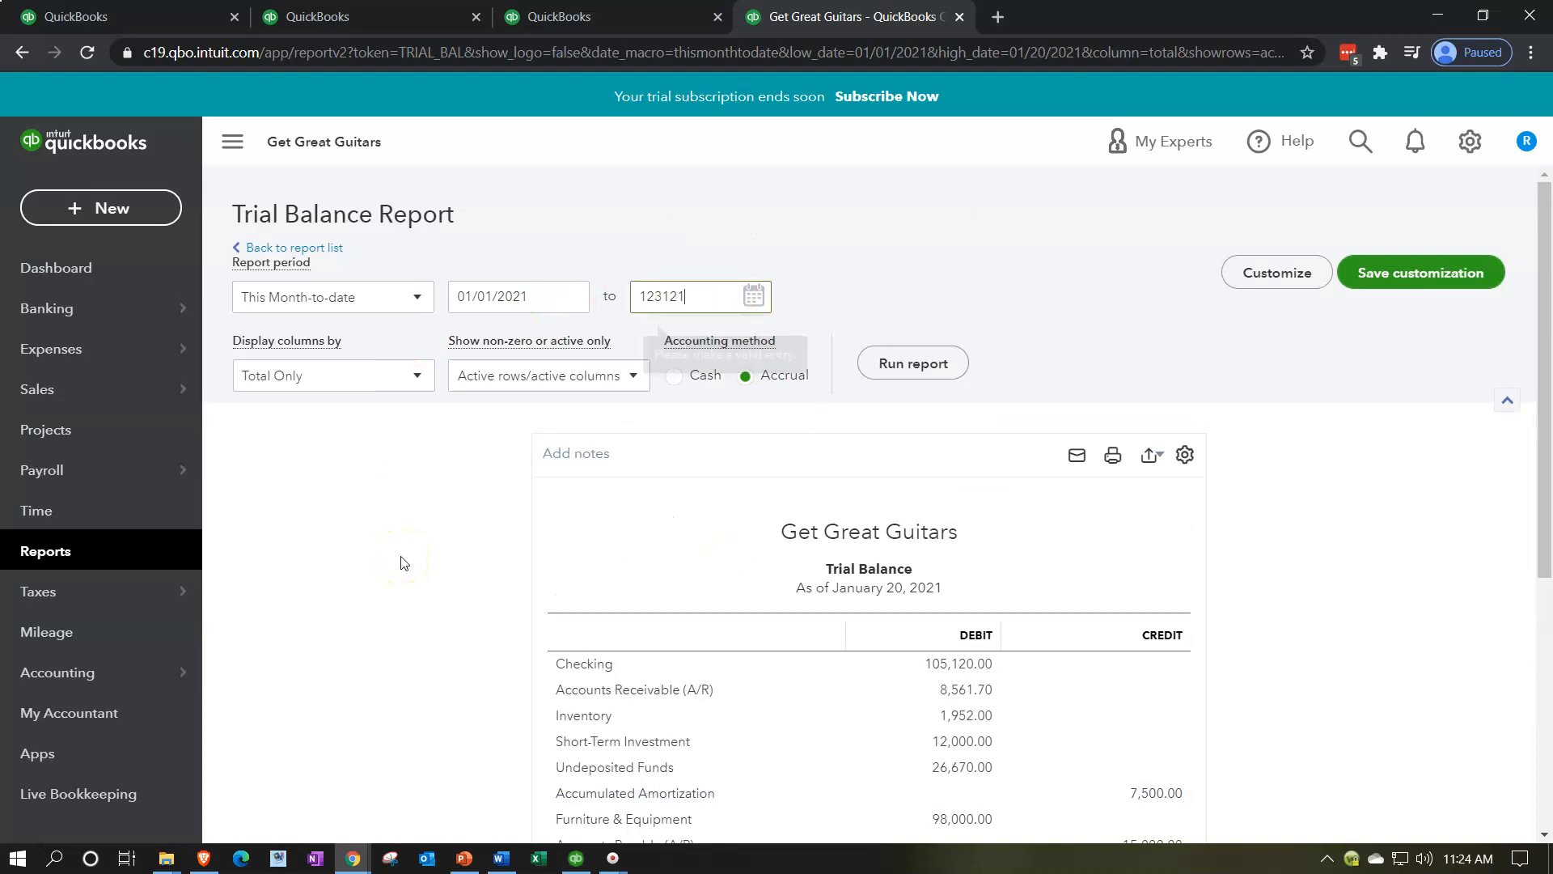
pyautogui.press('Tab')
pyautogui.click(901, 362)
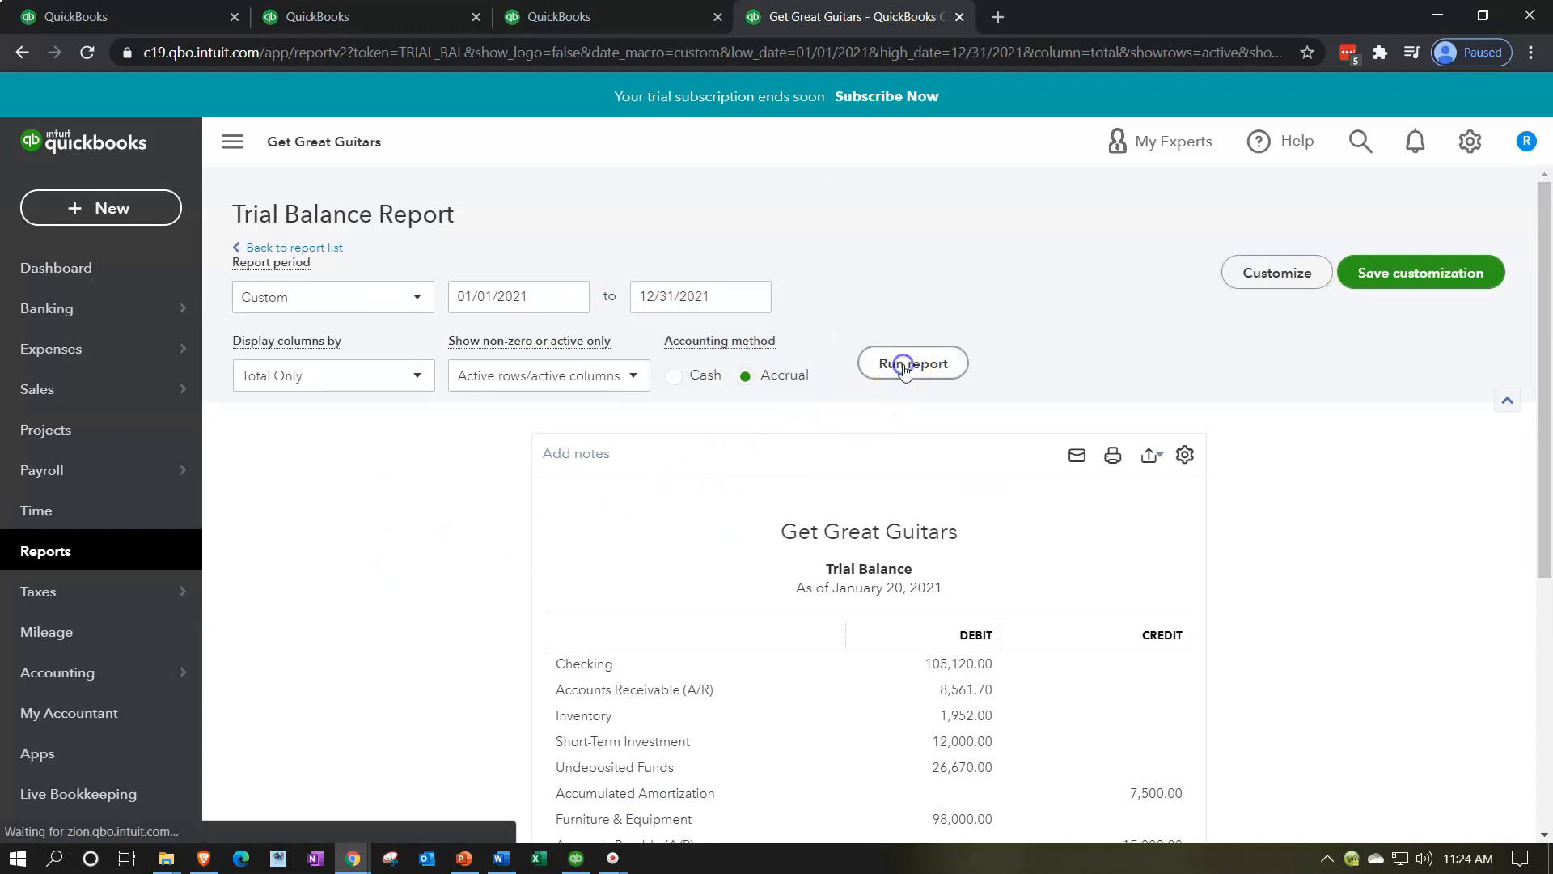
# Step: Collapse the navigation menu beside the Trial Balance report and enlarge the page to 125%
pyautogui.click(234, 143)
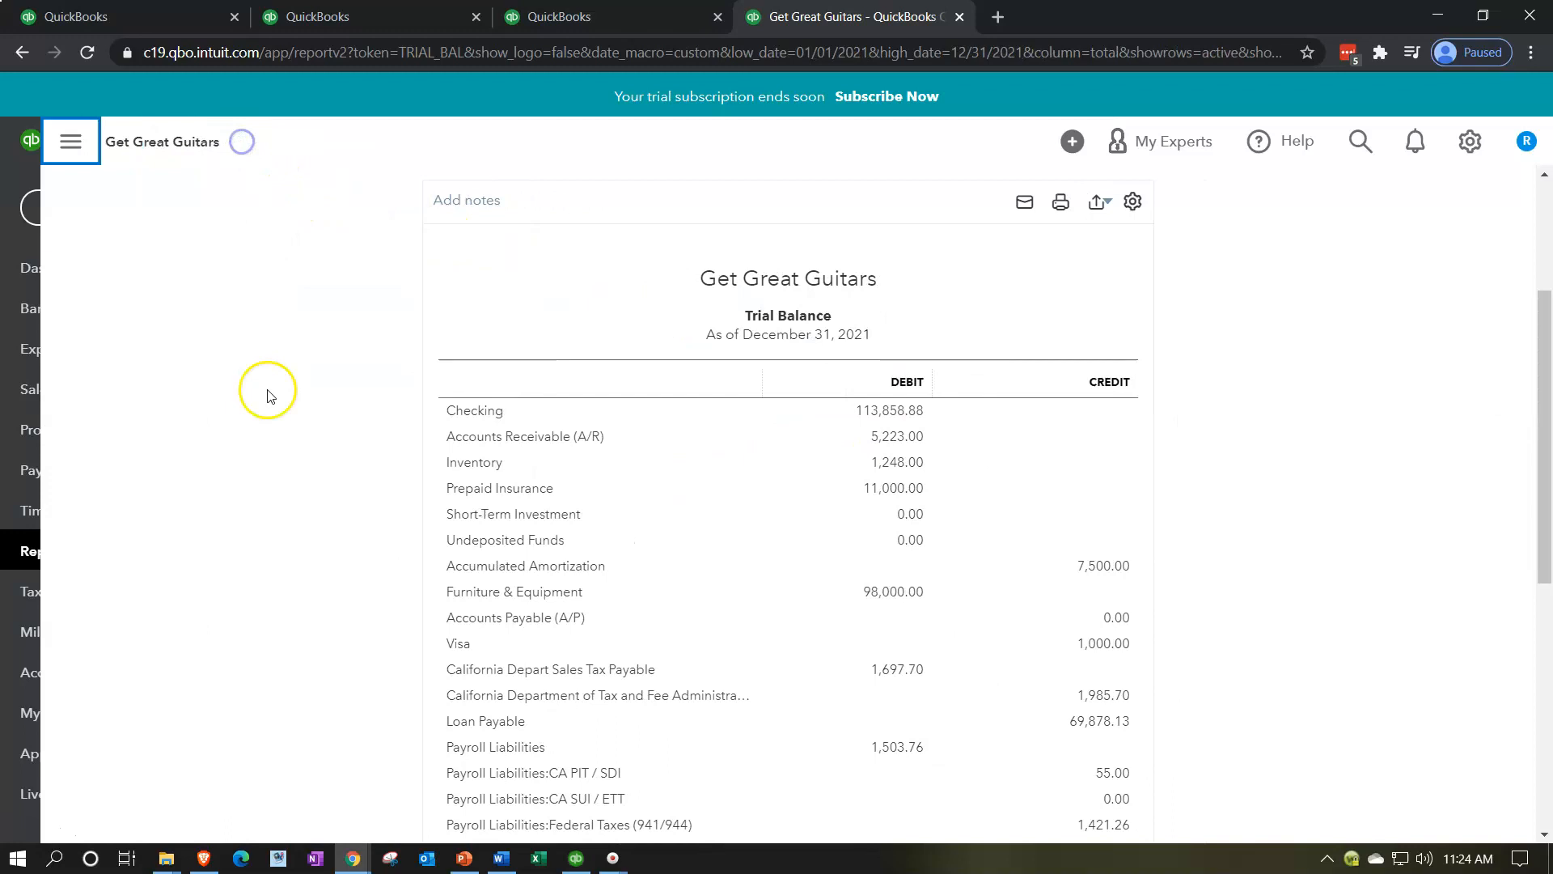
pyautogui.hotkey('ctrl', '+')
pyautogui.hotkey('ctrl', '+')
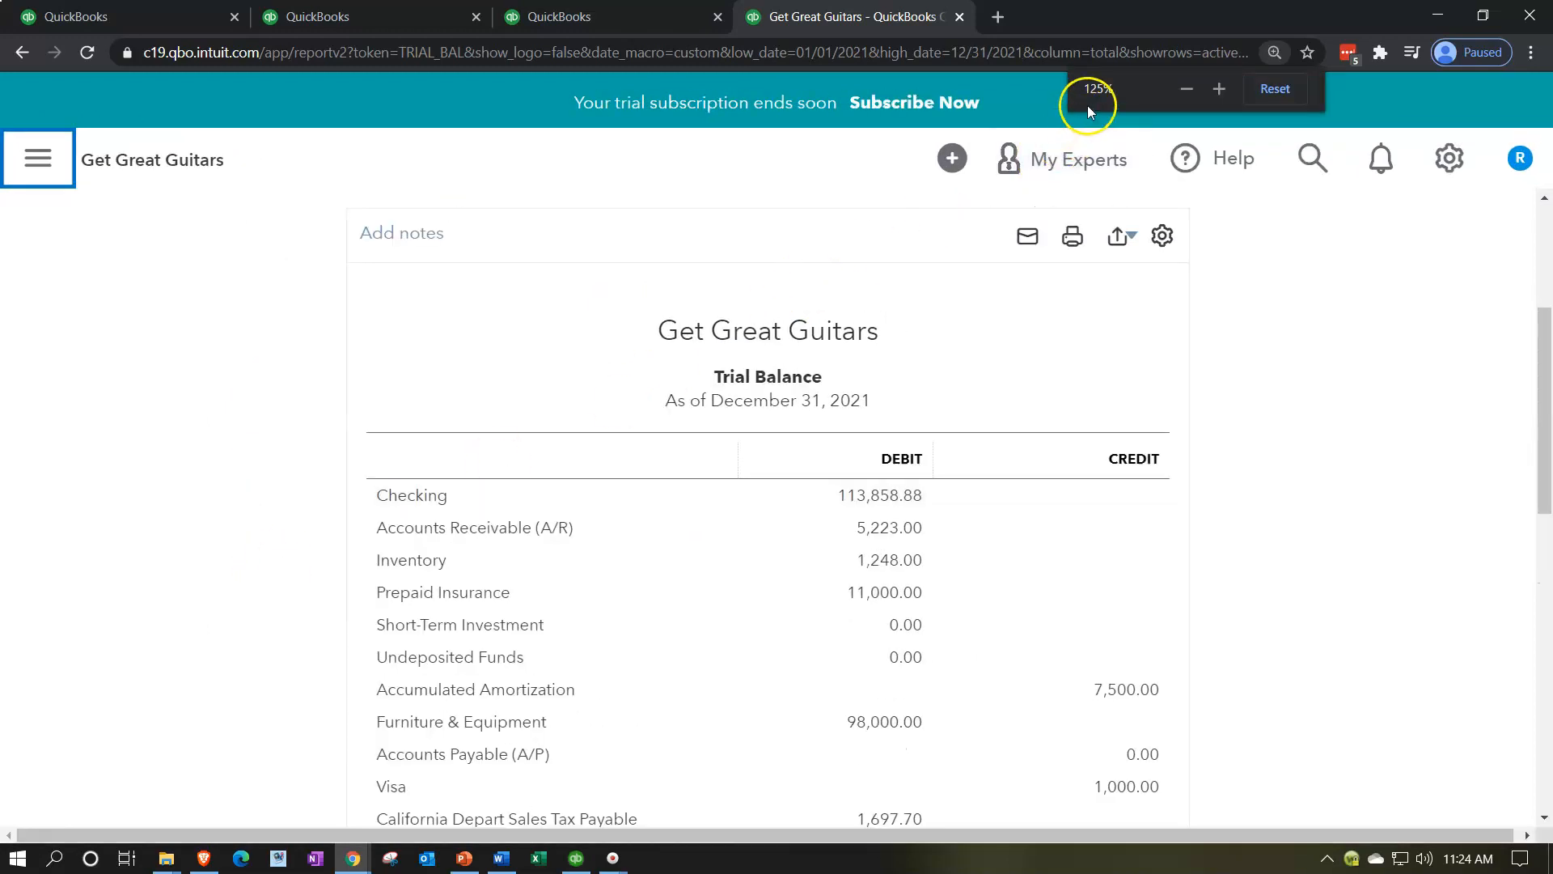
# Step: Open the favorite Balance Sheet report in the third browser tab
pyautogui.click(660, 16)
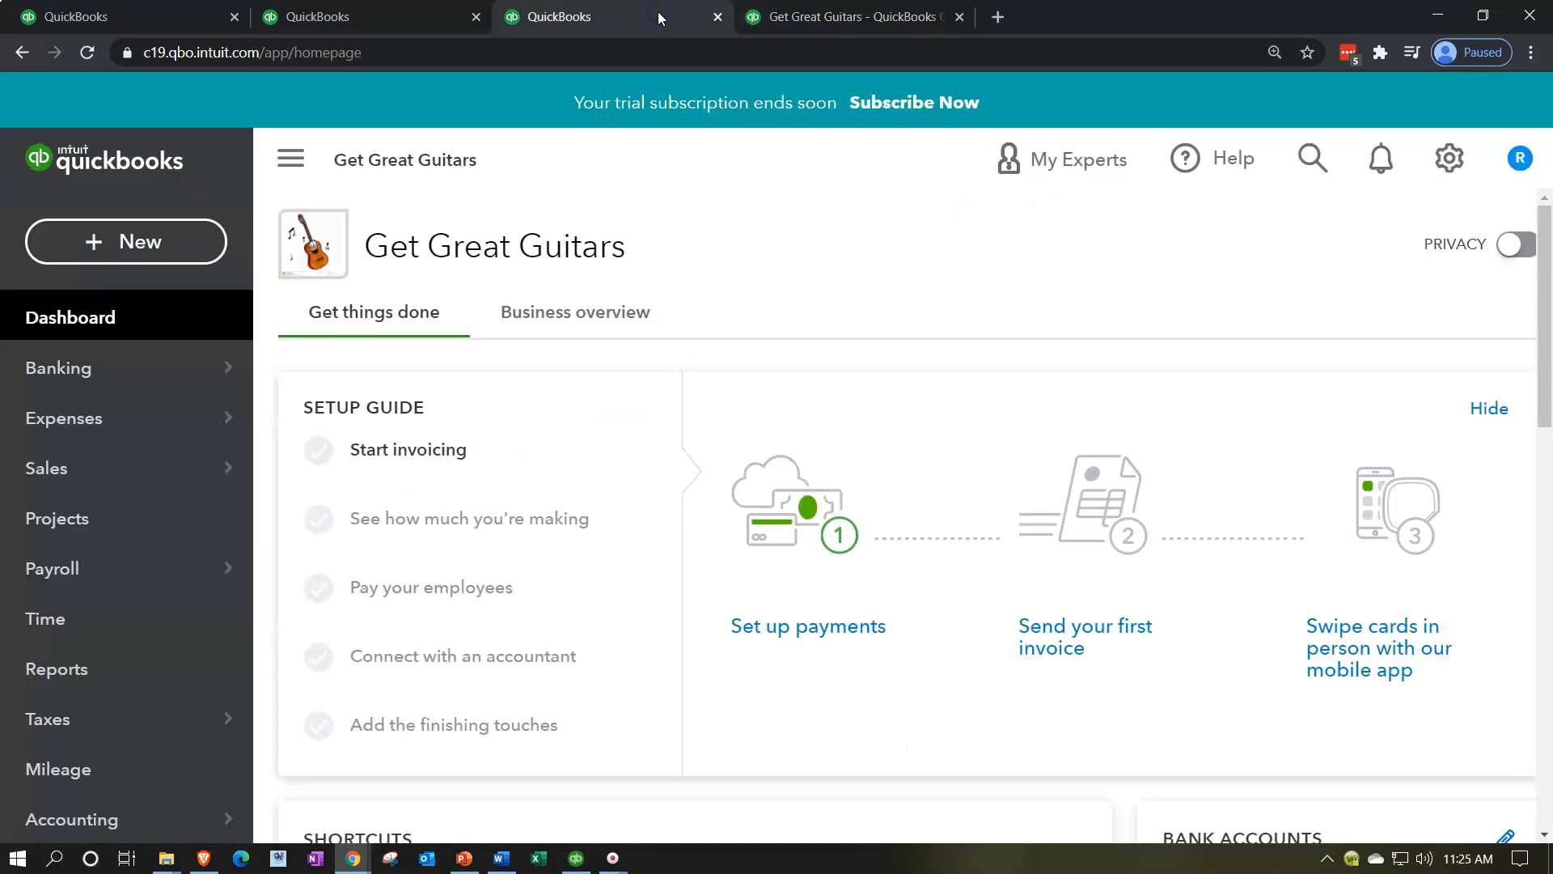
pyautogui.click(145, 670)
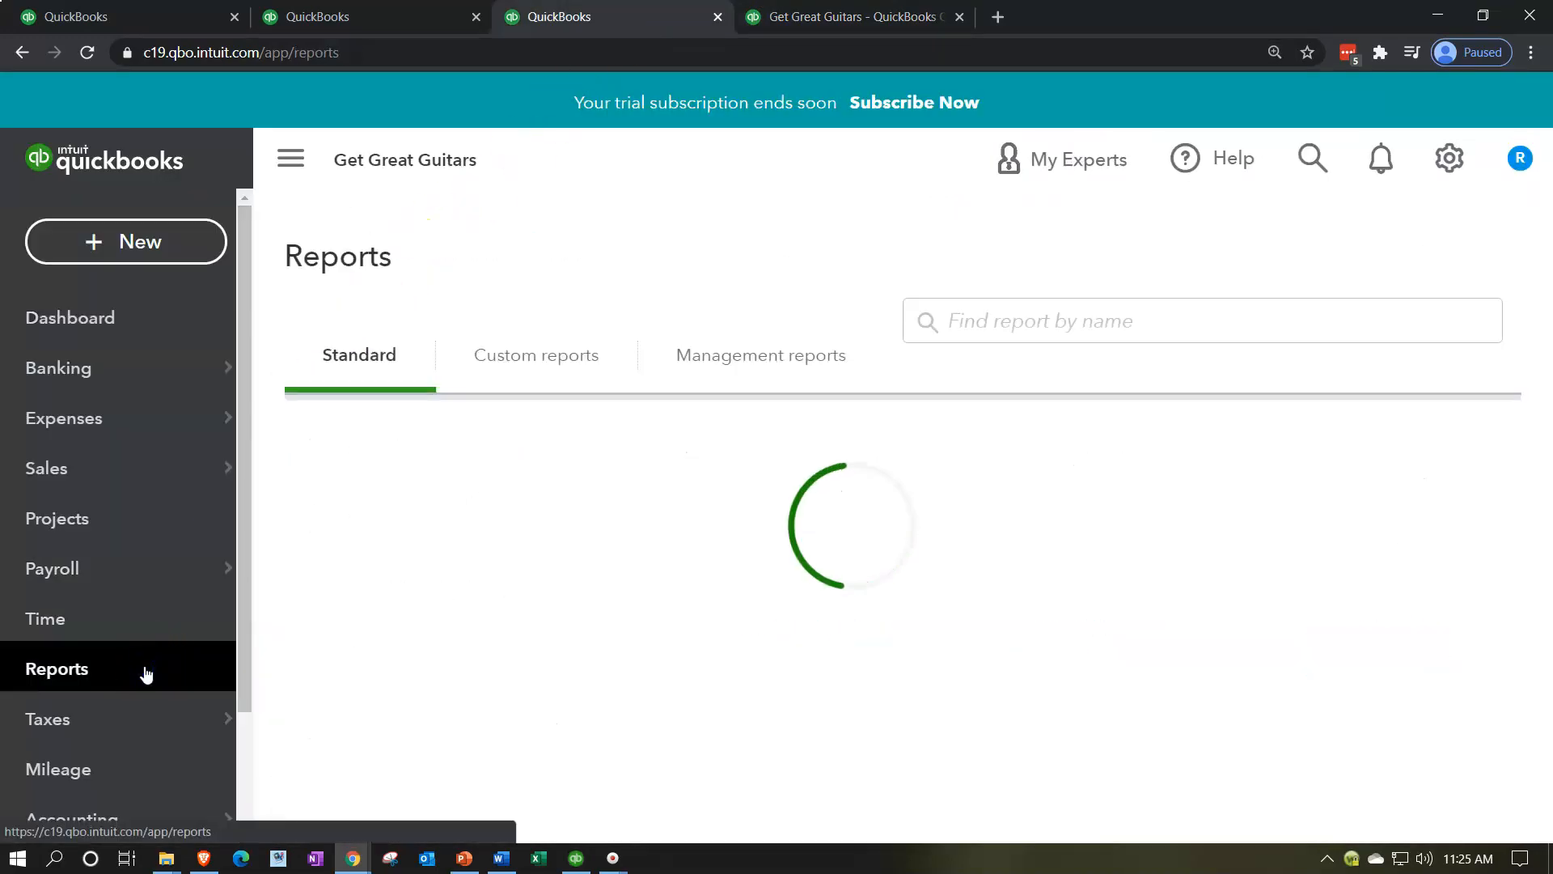
pyautogui.click(429, 761)
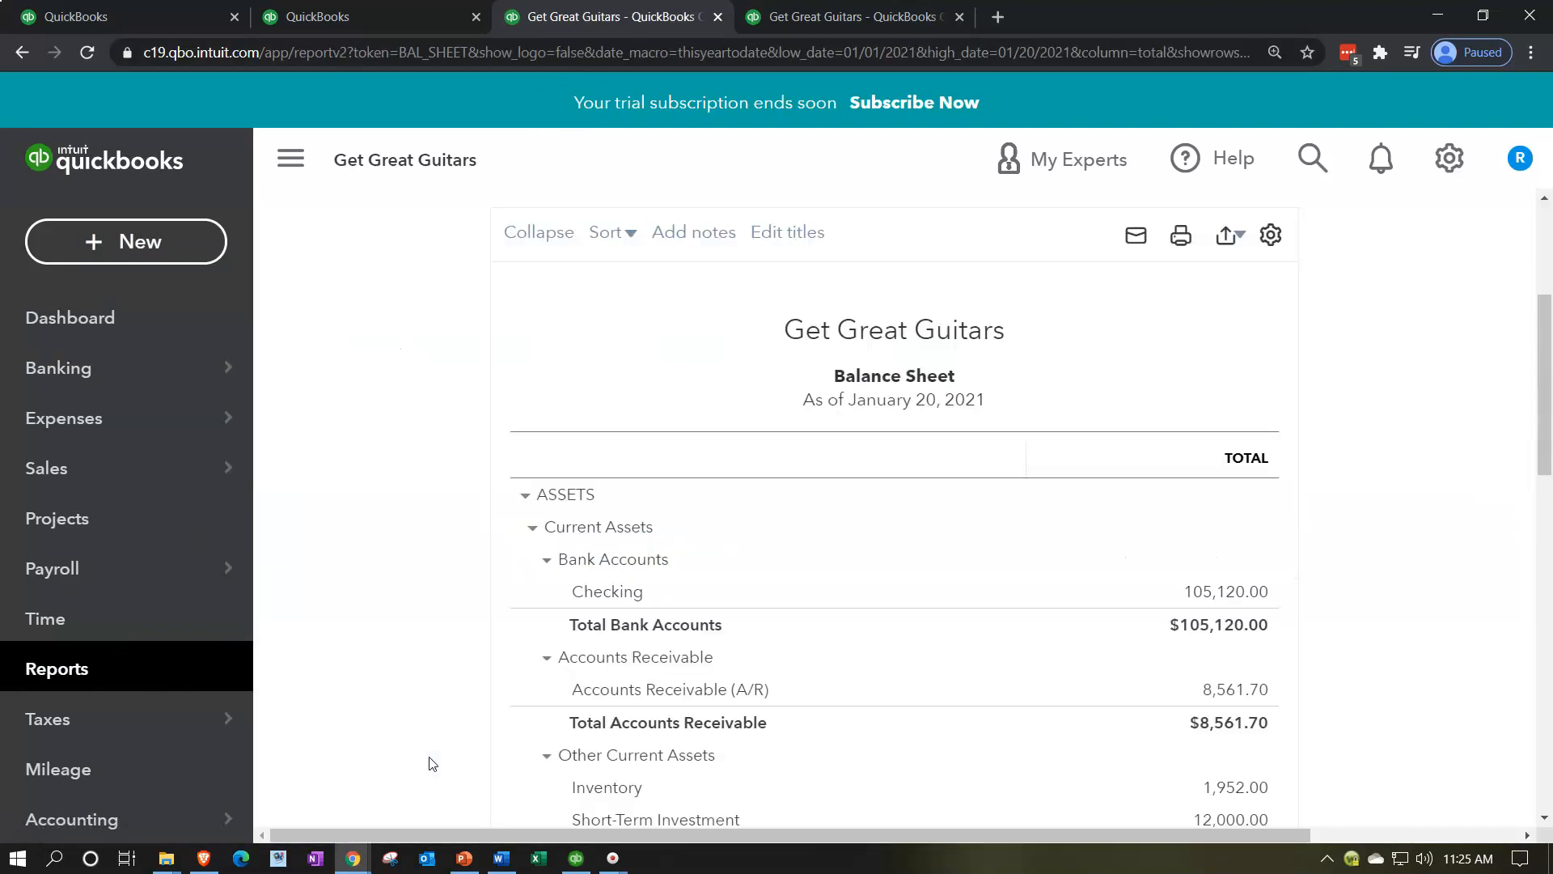
# Step: Run the Balance Sheet report with an end date of 12/31/2021 and collapse the navigation menu
pyautogui.click(898, 352)
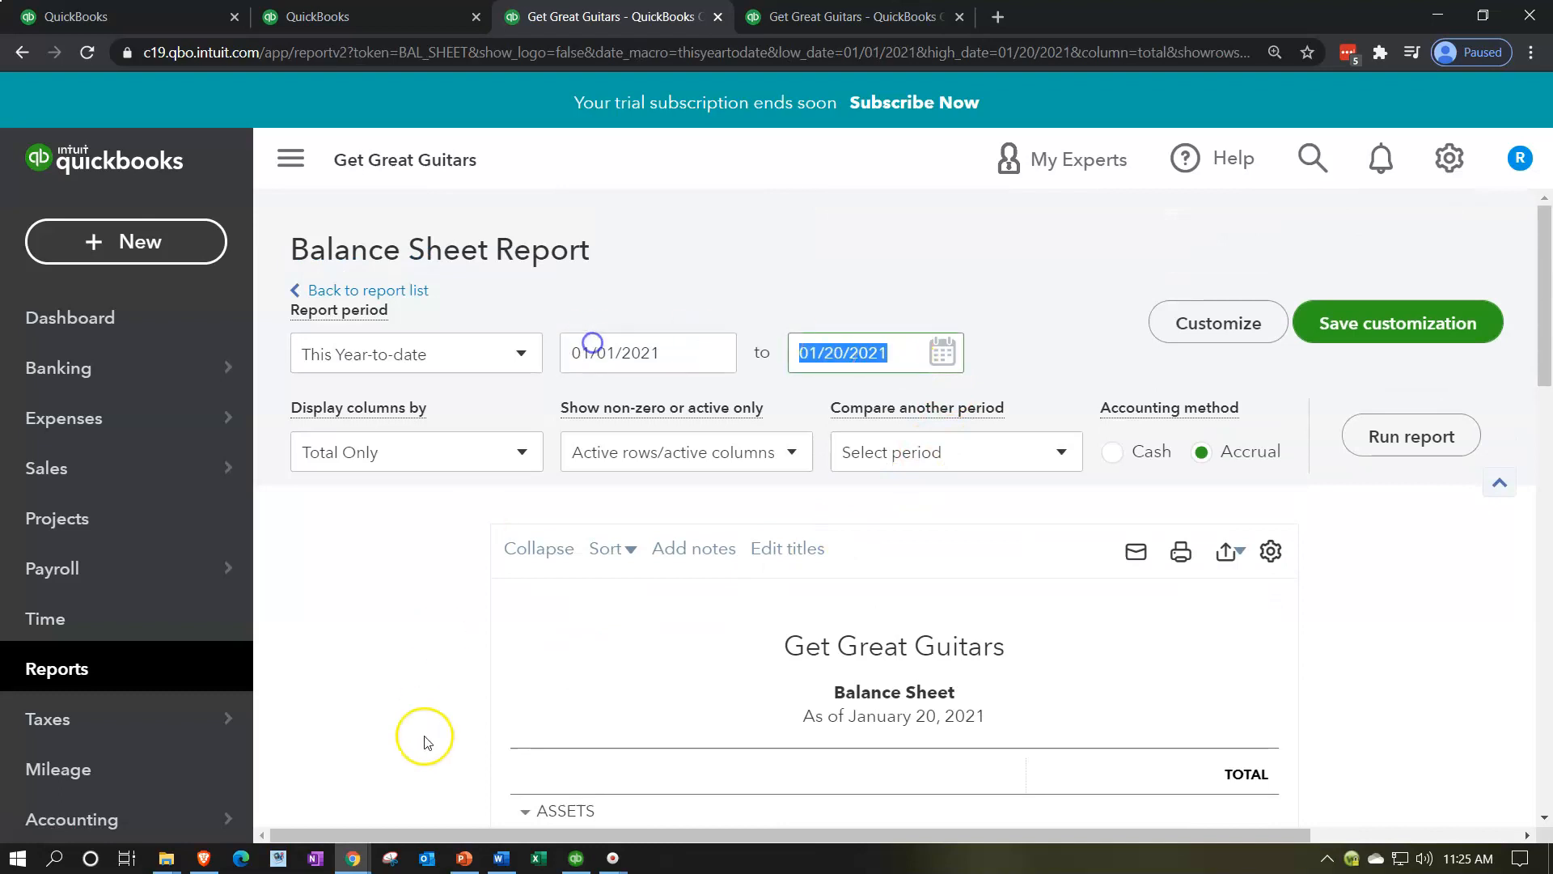
pyautogui.write('12/31/2021')
pyautogui.press('Tab')
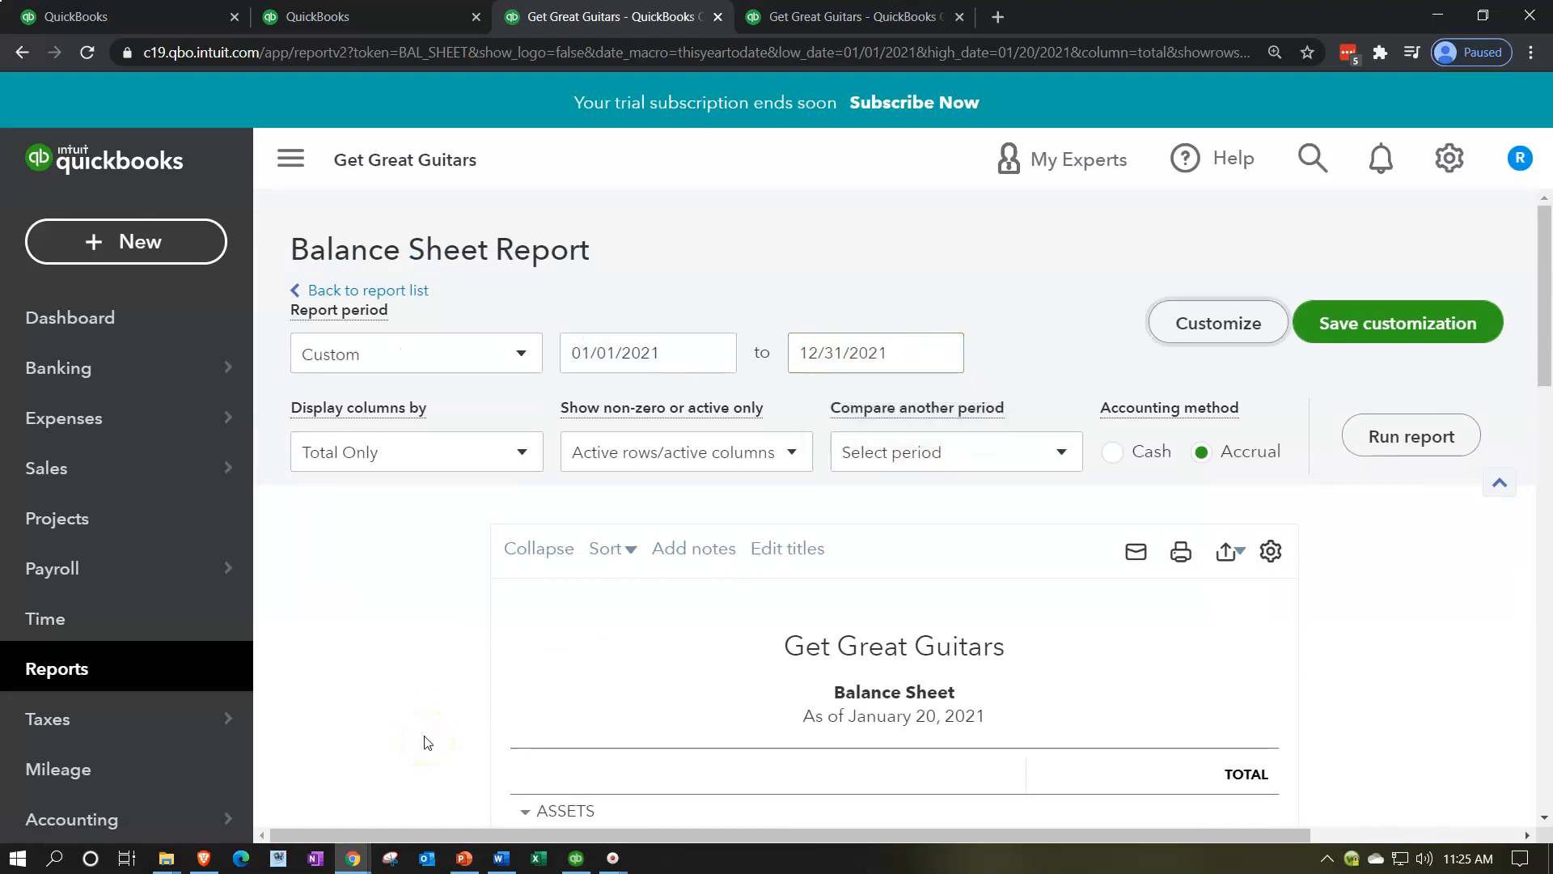
pyautogui.click(1410, 437)
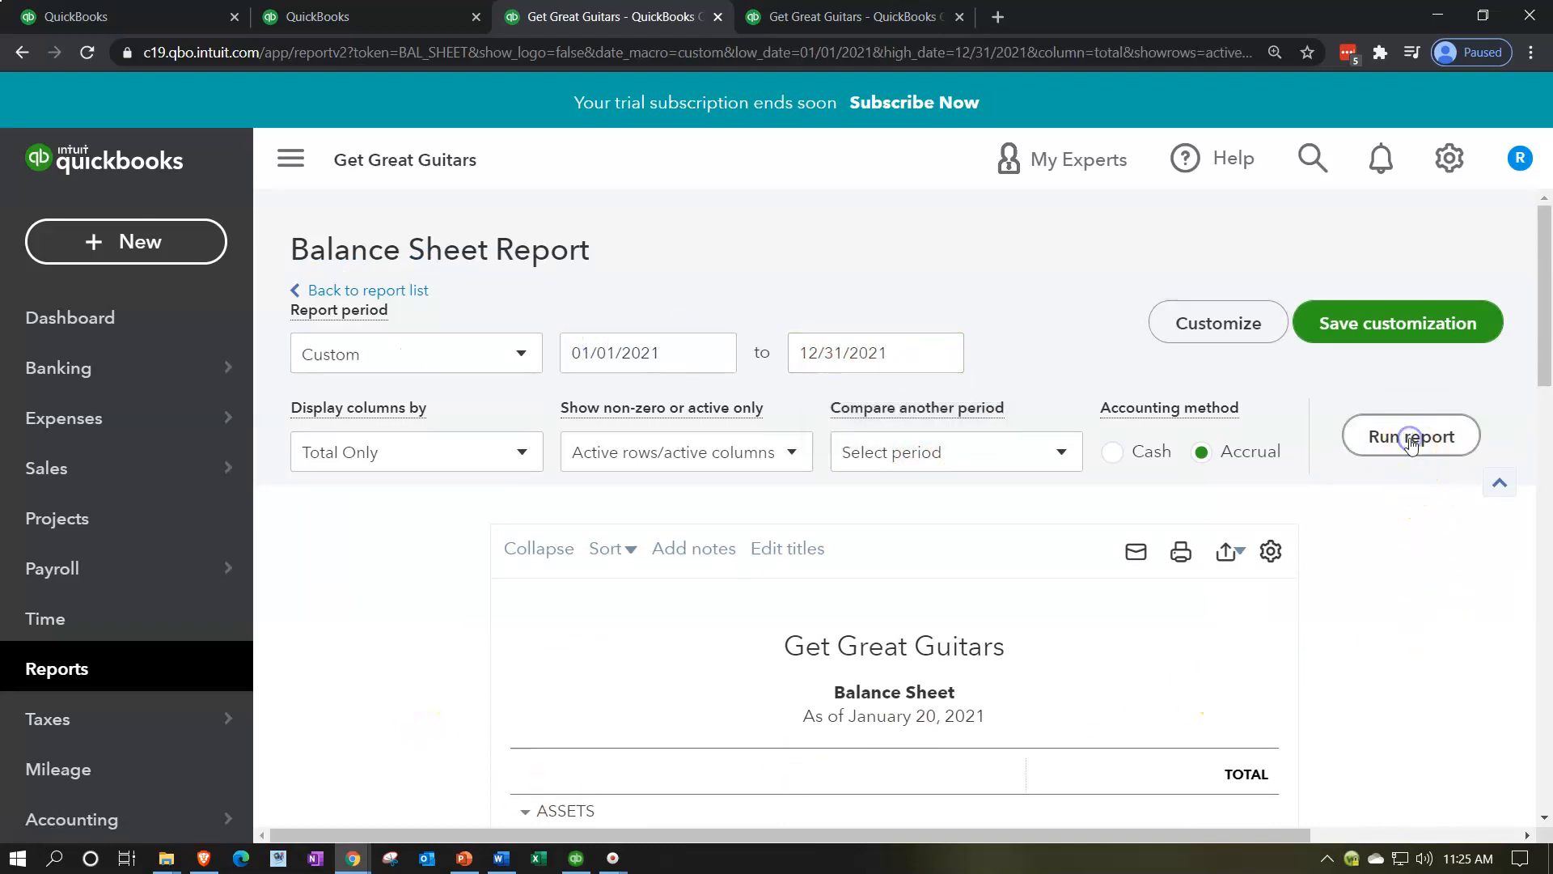
pyautogui.click(290, 159)
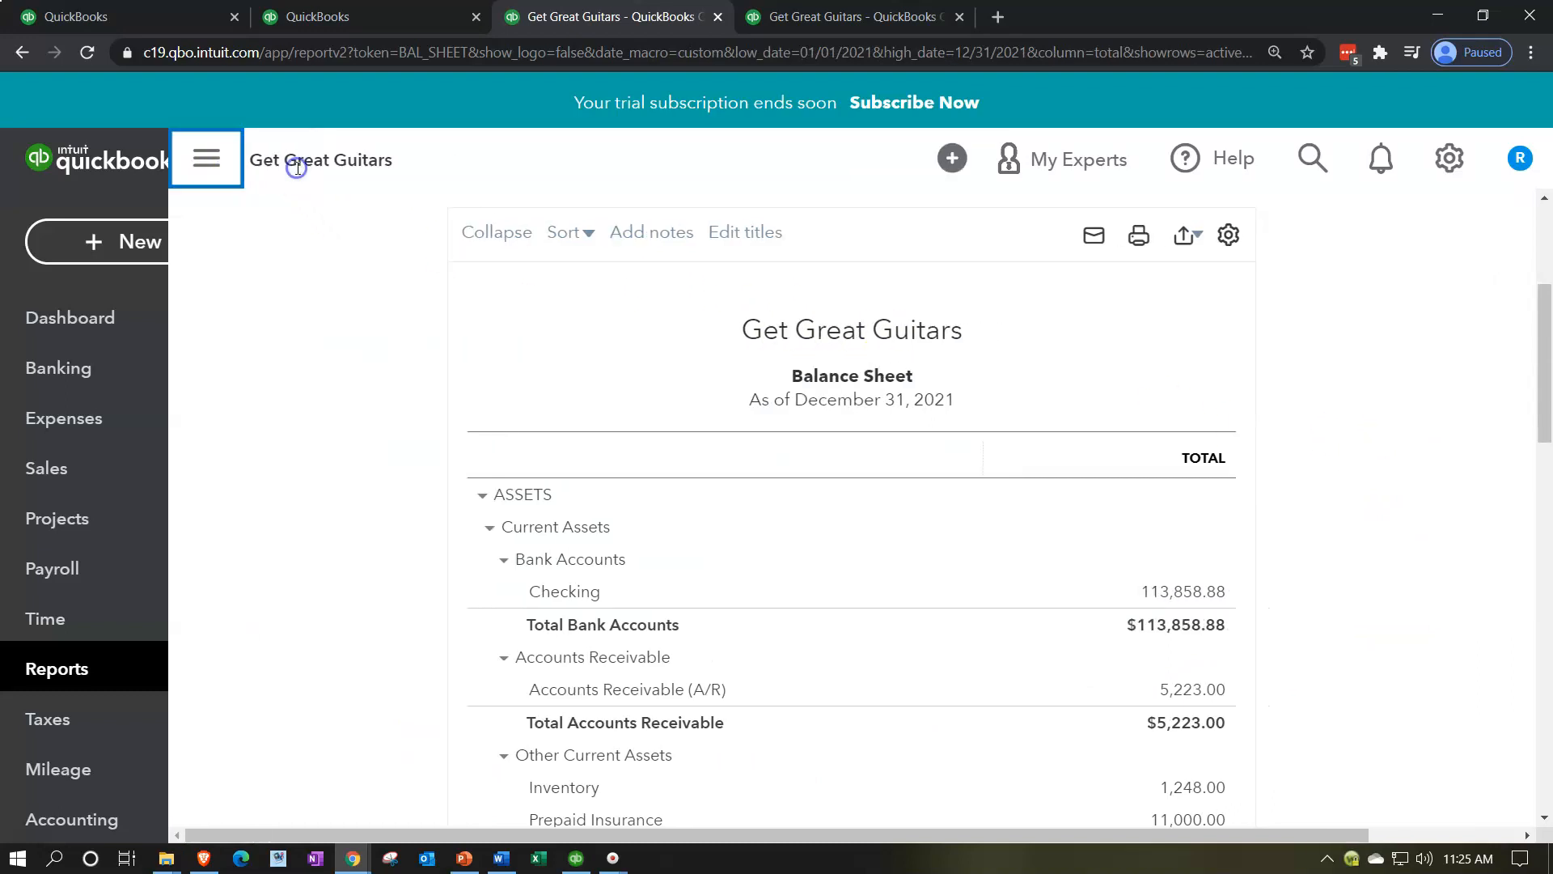
# Step: Open the favorite Profit and Loss report in the second browser tab
pyautogui.click(371, 19)
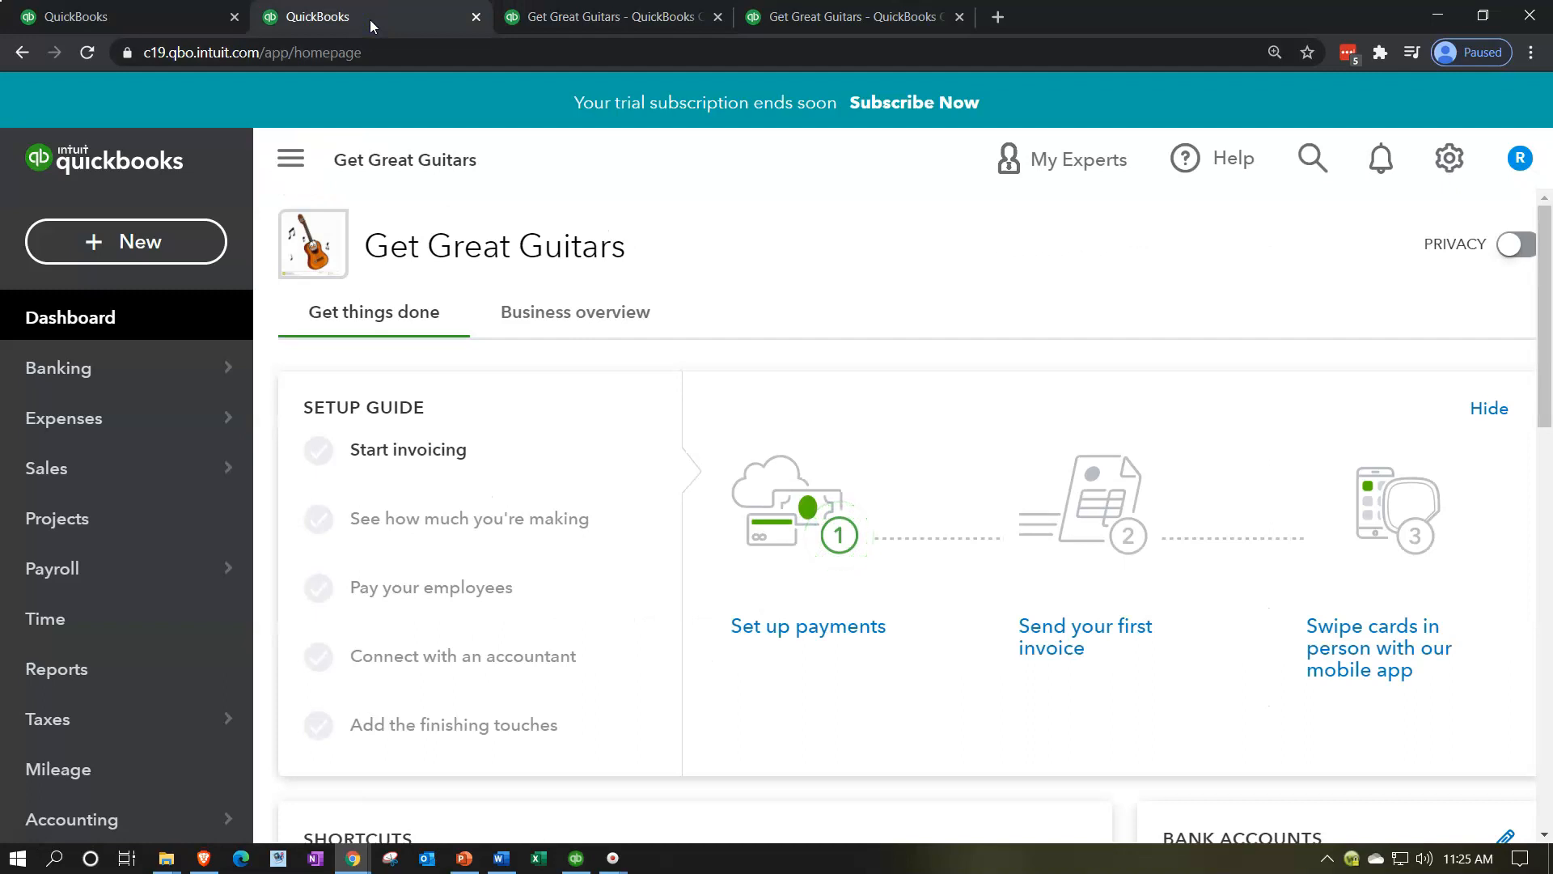
pyautogui.click(116, 670)
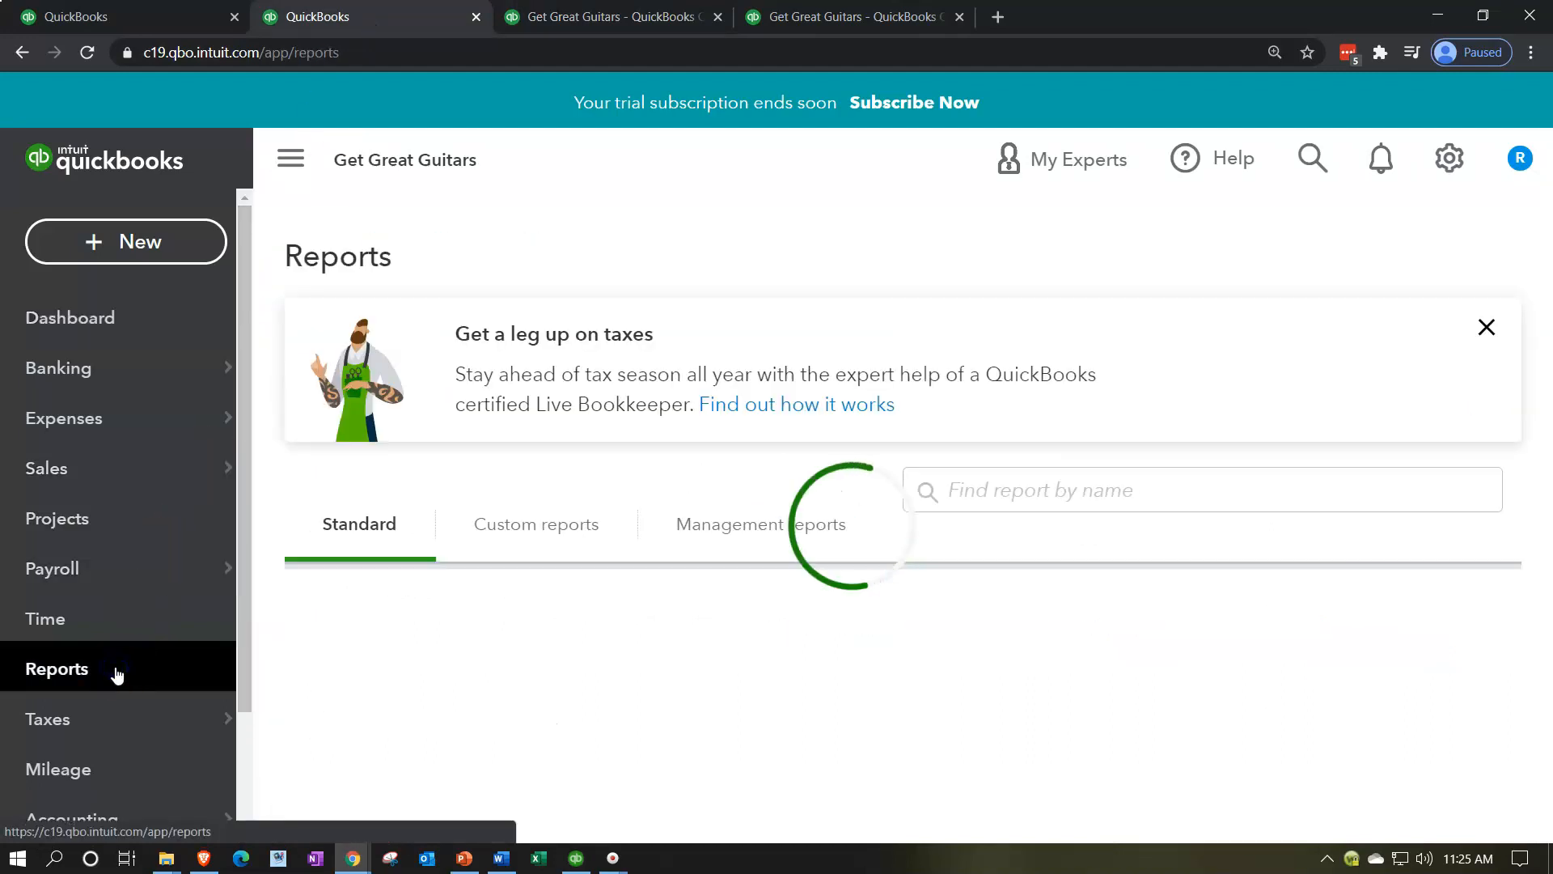
pyautogui.scroll(-1, 590, 645)
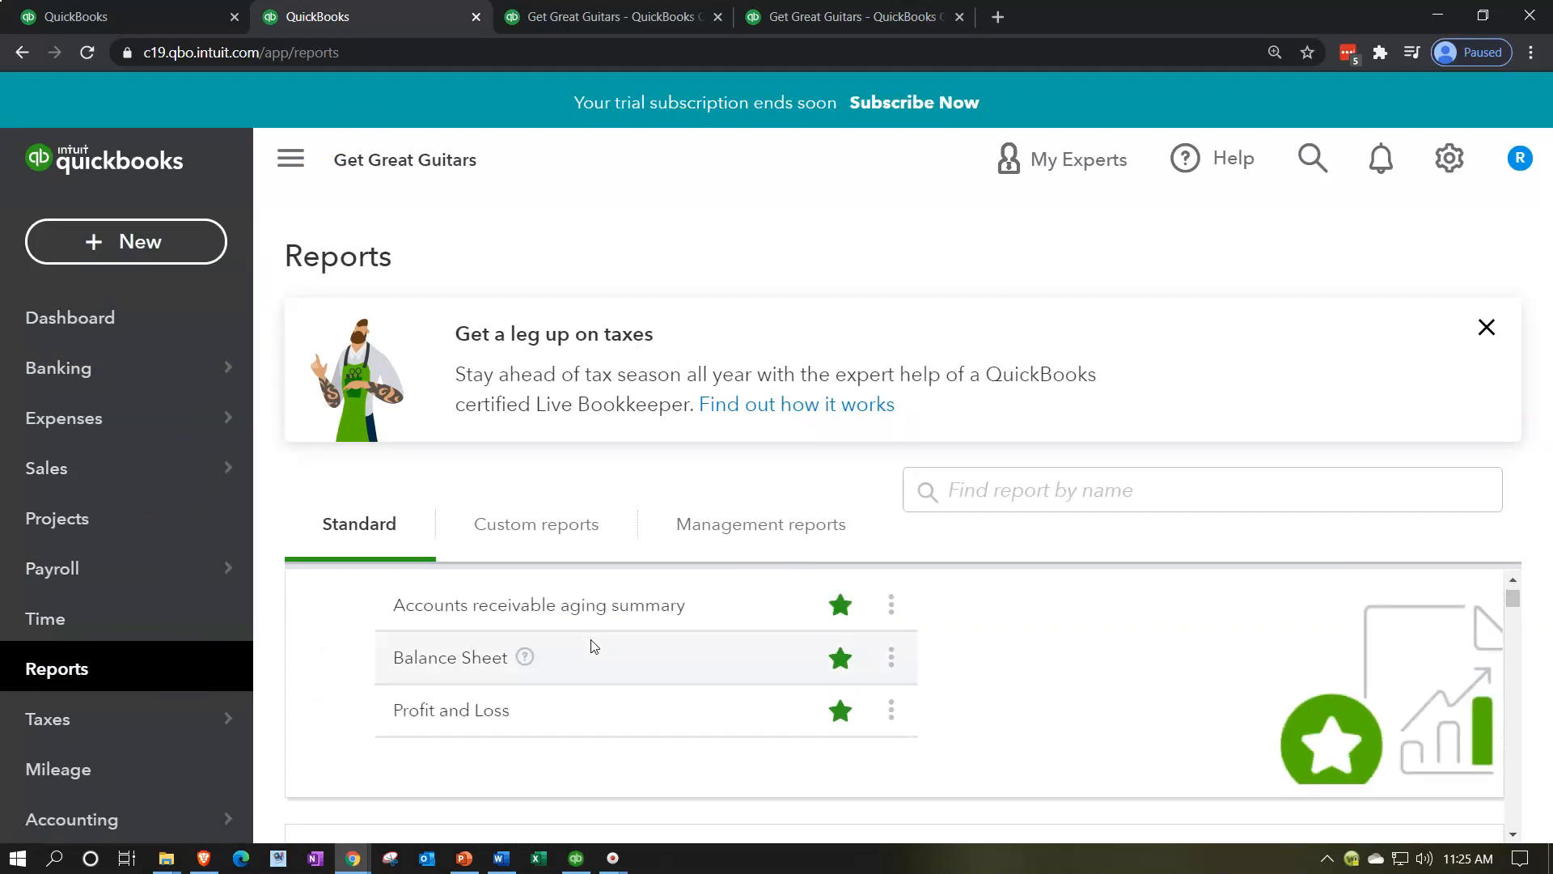
pyautogui.click(476, 722)
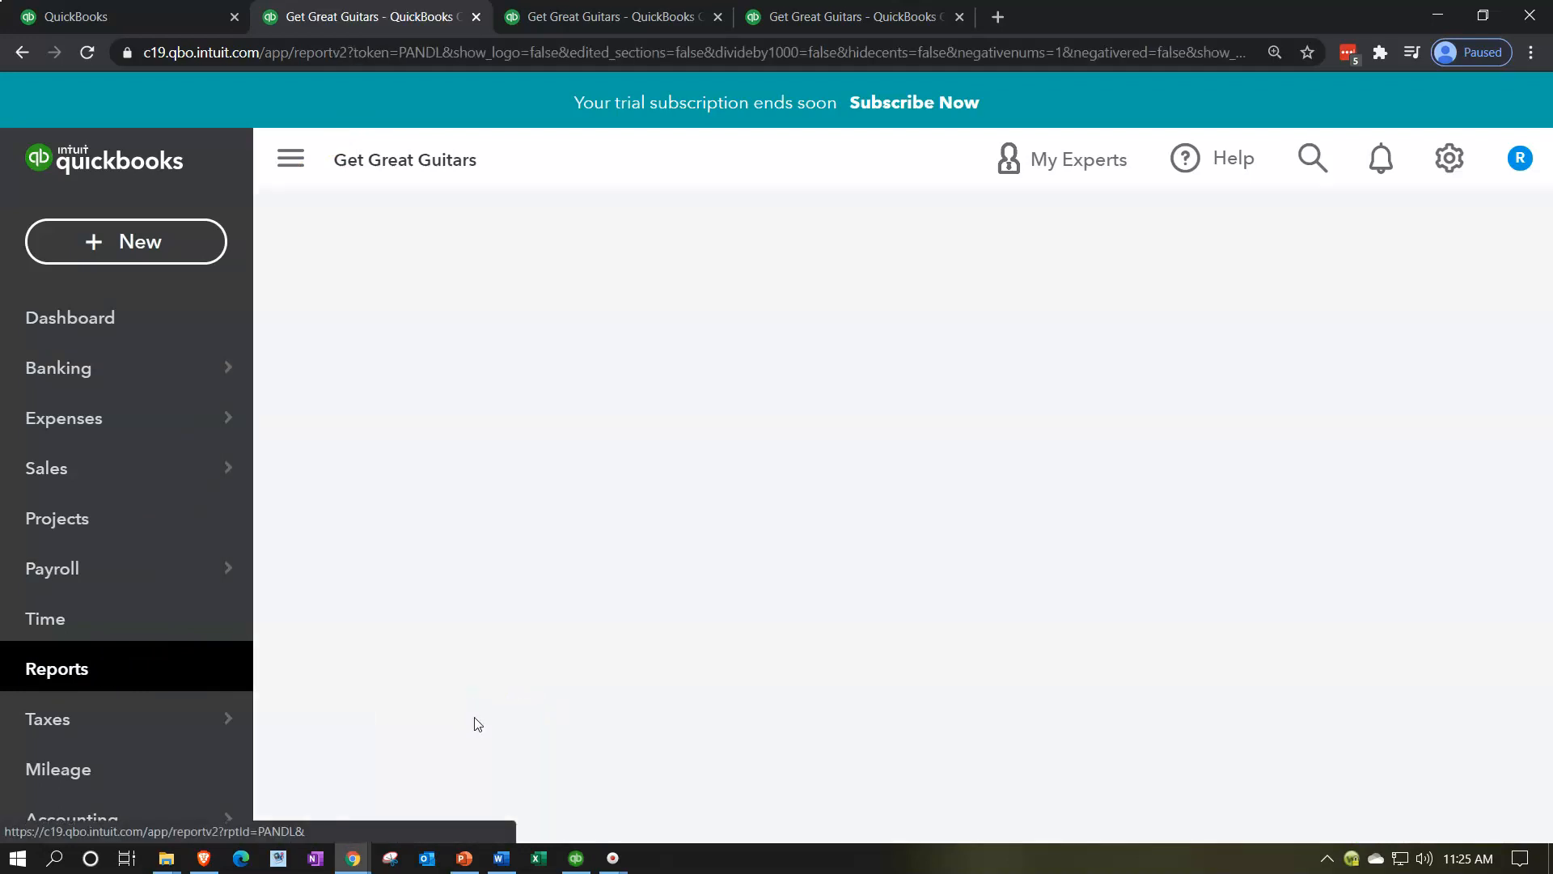
# Step: Run the Profit and Loss report with an end date of 12/31/2021 and collapse the navigation menu
pyautogui.click(860, 353)
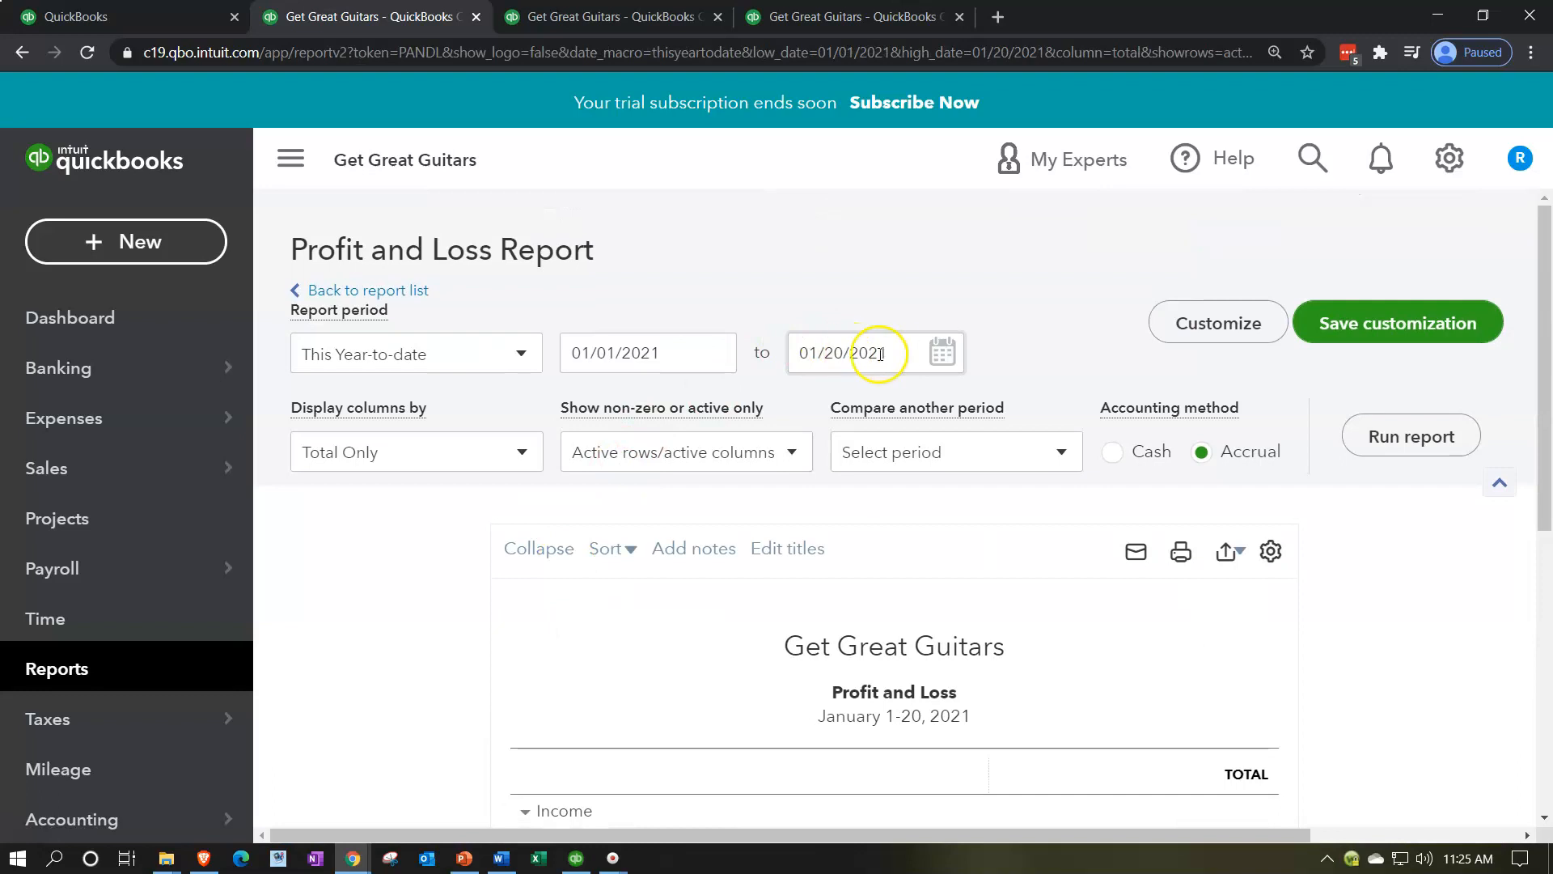
pyautogui.write('12/31/2021')
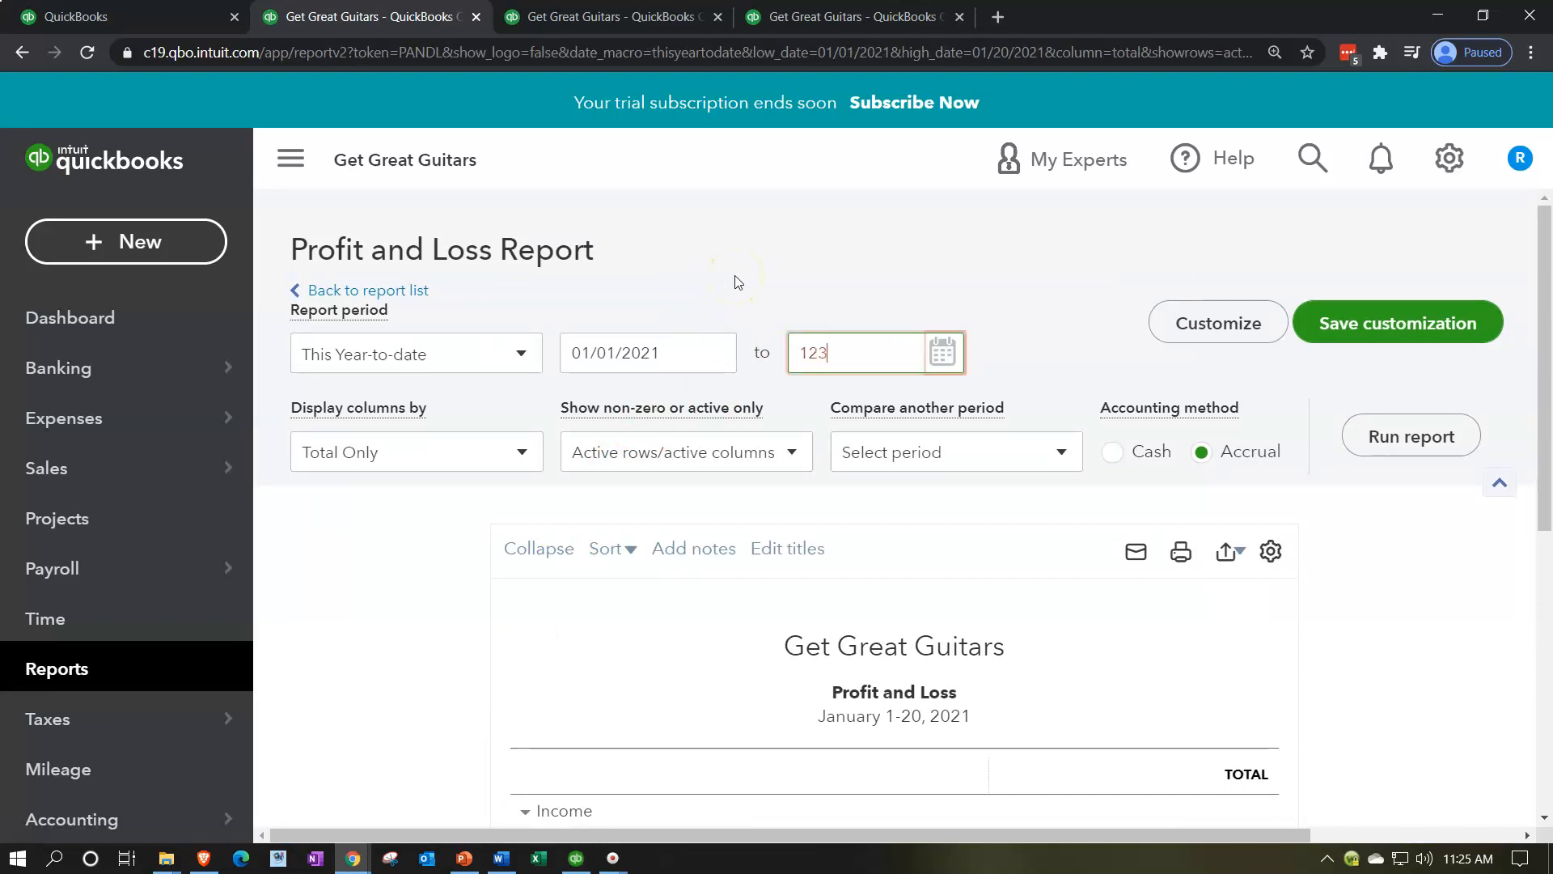
pyautogui.press('Tab')
pyautogui.click(1361, 437)
pyautogui.click(302, 166)
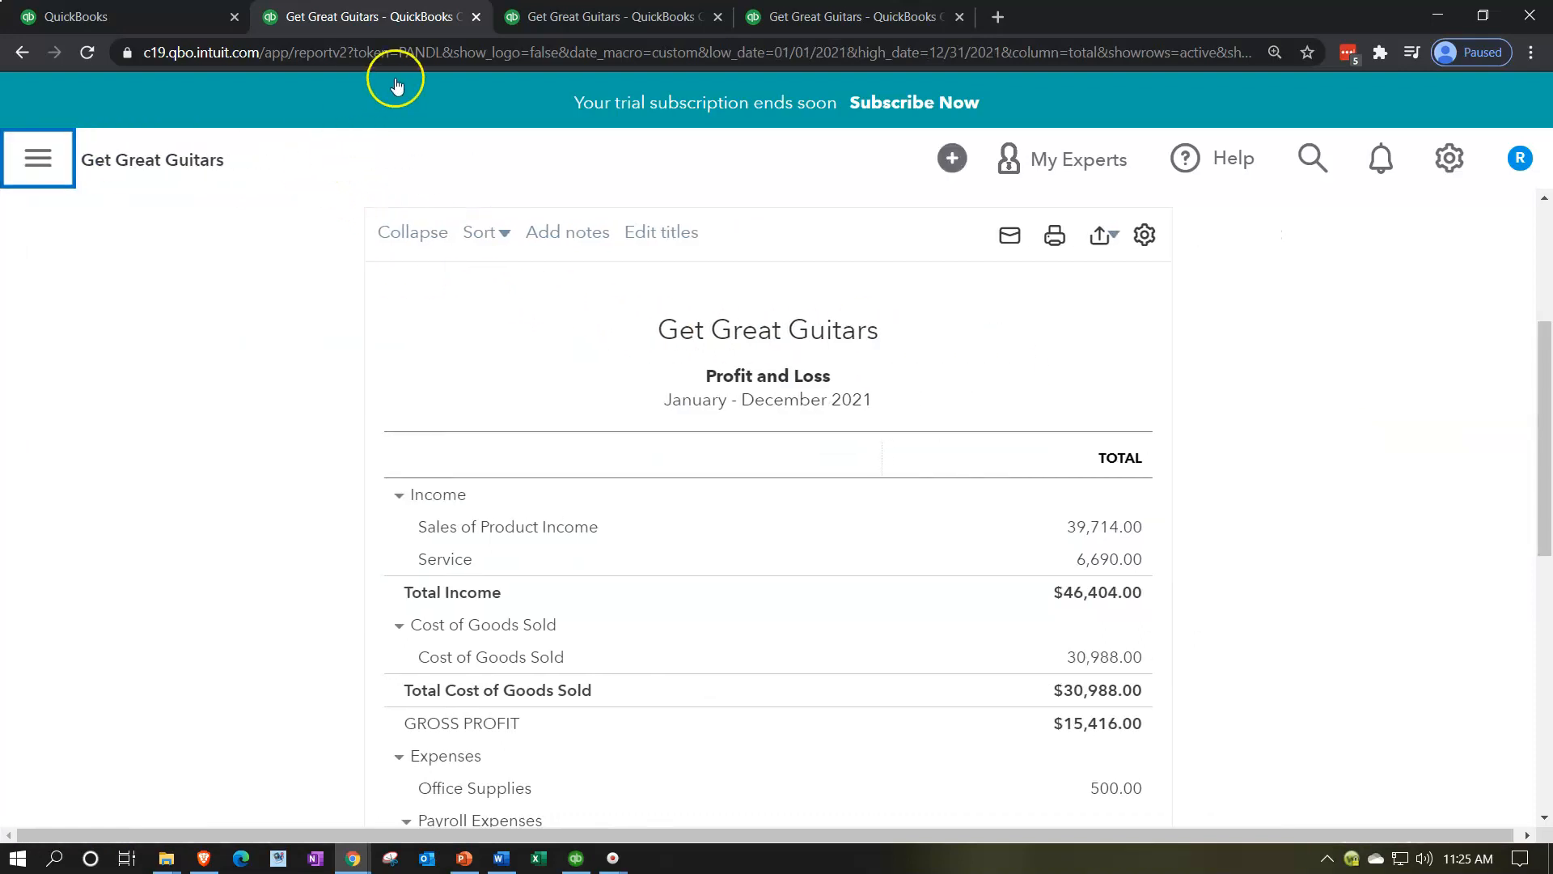
# Step: Reorder the browser tabs so the Profit and Loss follows the Balance Sheet, and bring the Balance Sheet into view
pyautogui.click(359, 11)
pyautogui.moveTo(359, 12); pyautogui.dragTo(538, 10)
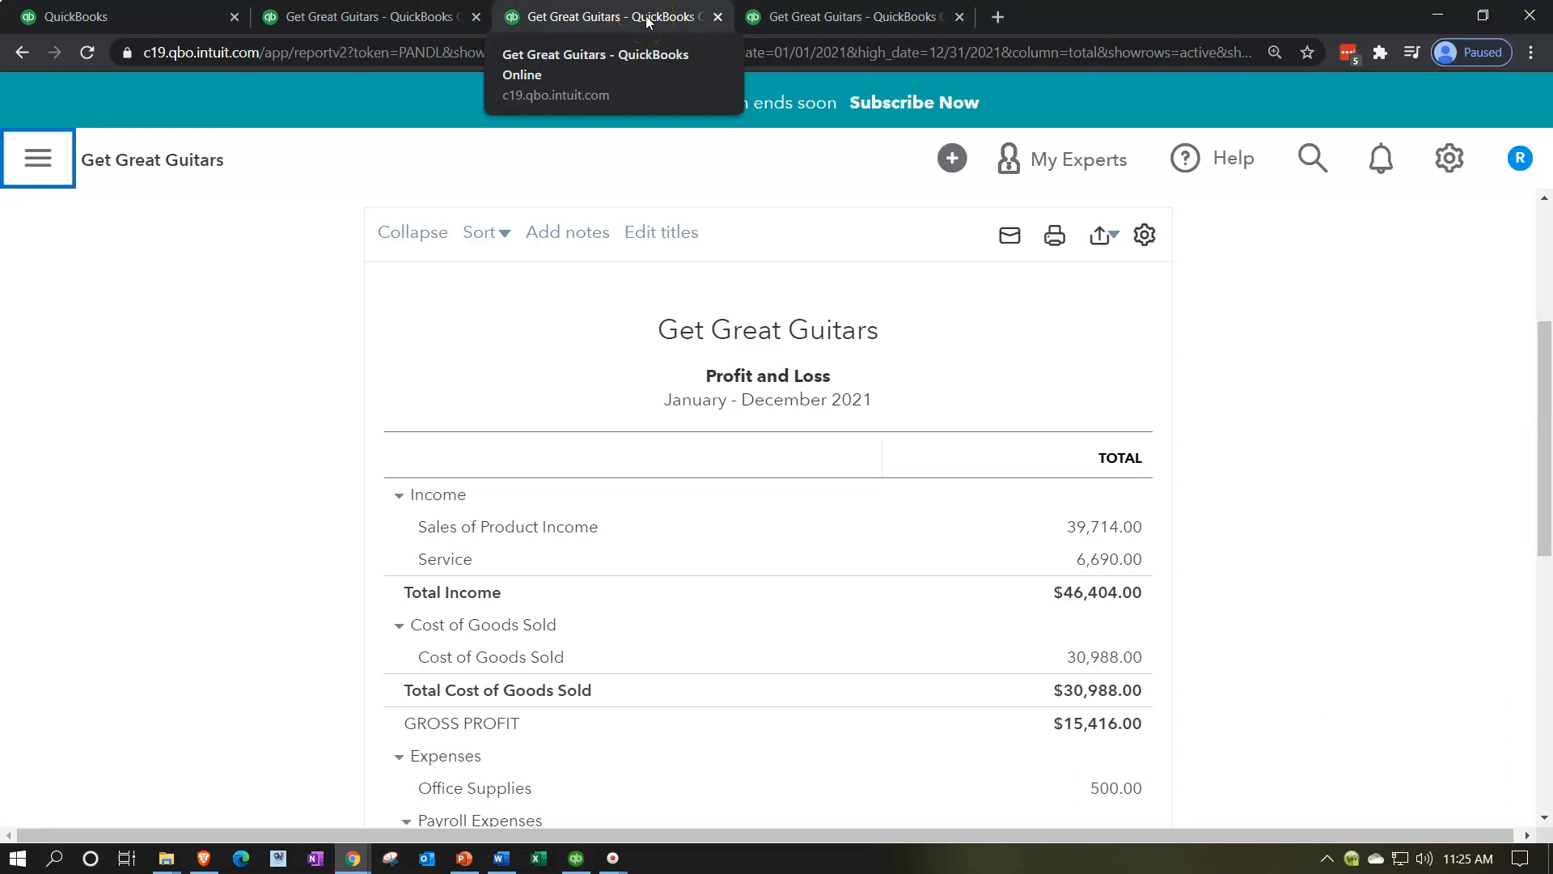
pyautogui.click(361, 15)
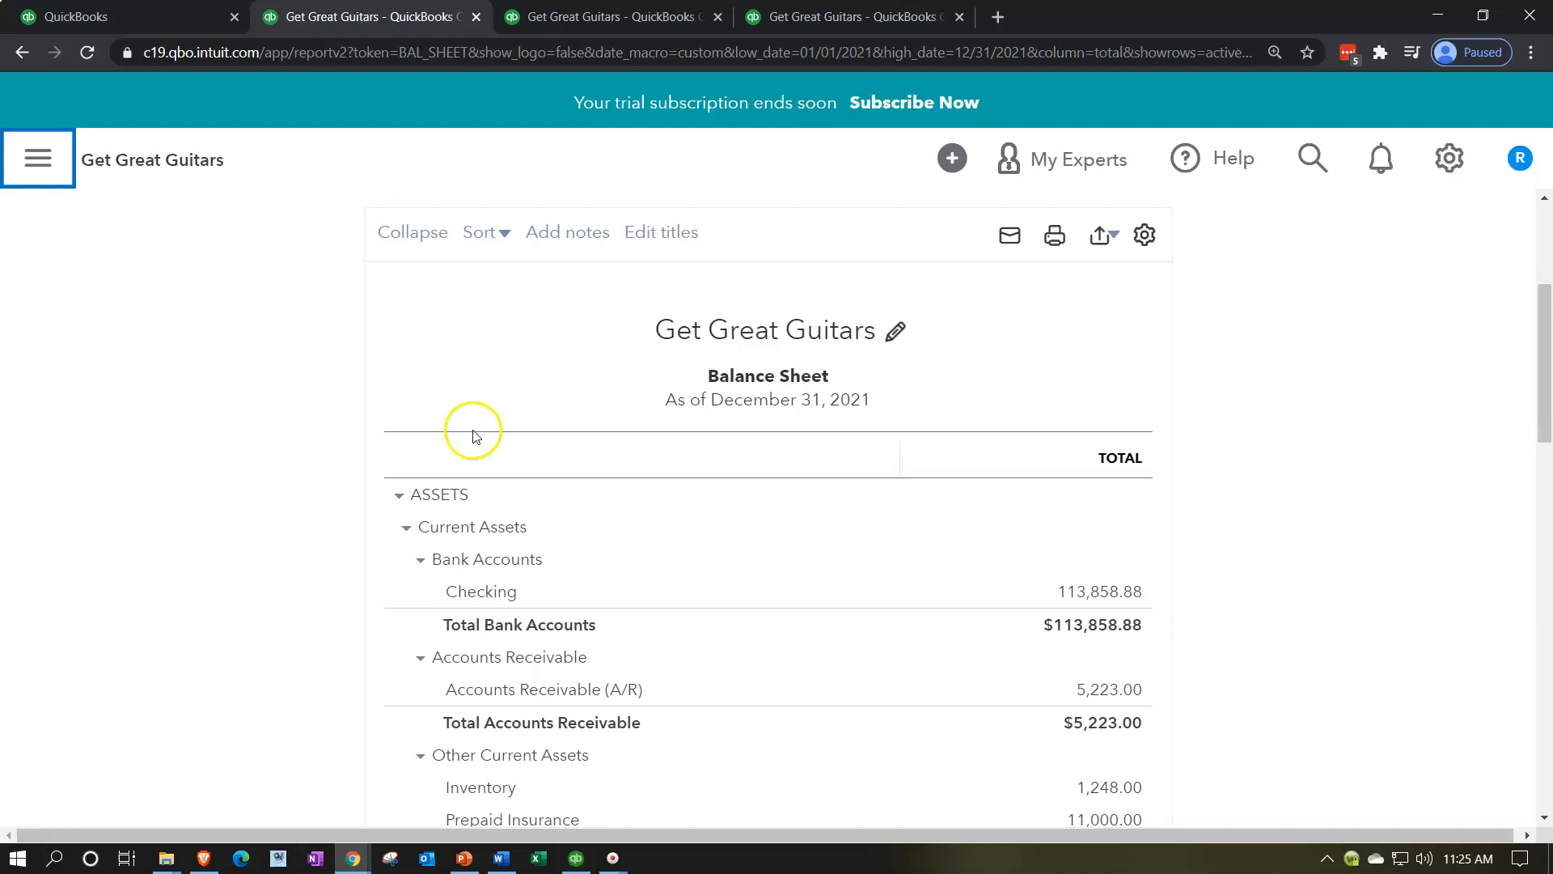
# Step: Look at the home page flowchart in QuickBooks Desktop and return to the Balance Sheet in the browser
pyautogui.click(575, 858)
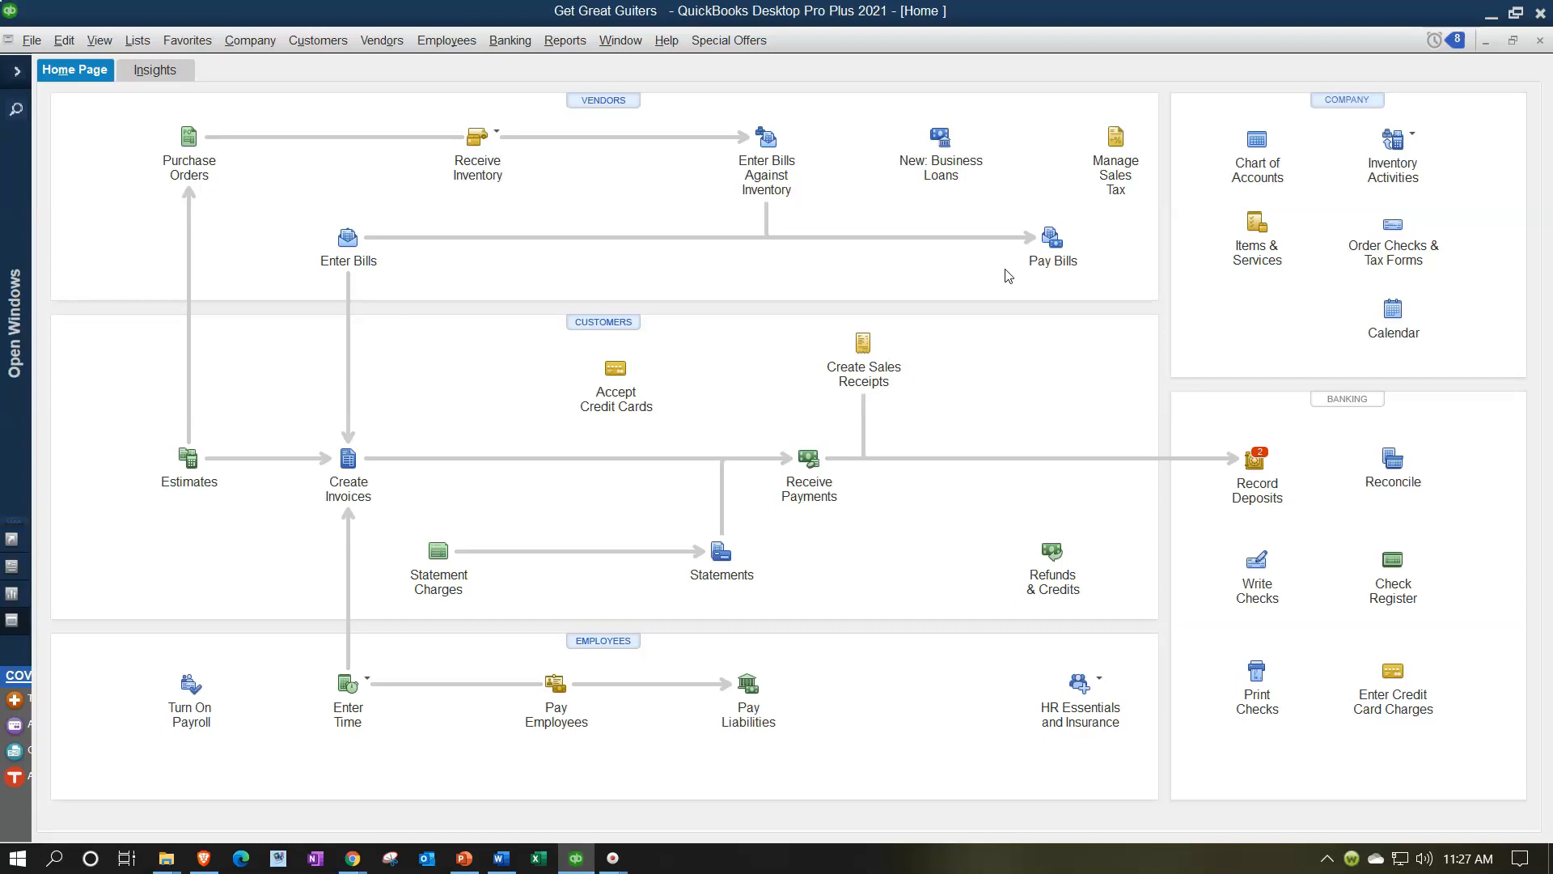
pyautogui.click(576, 859)
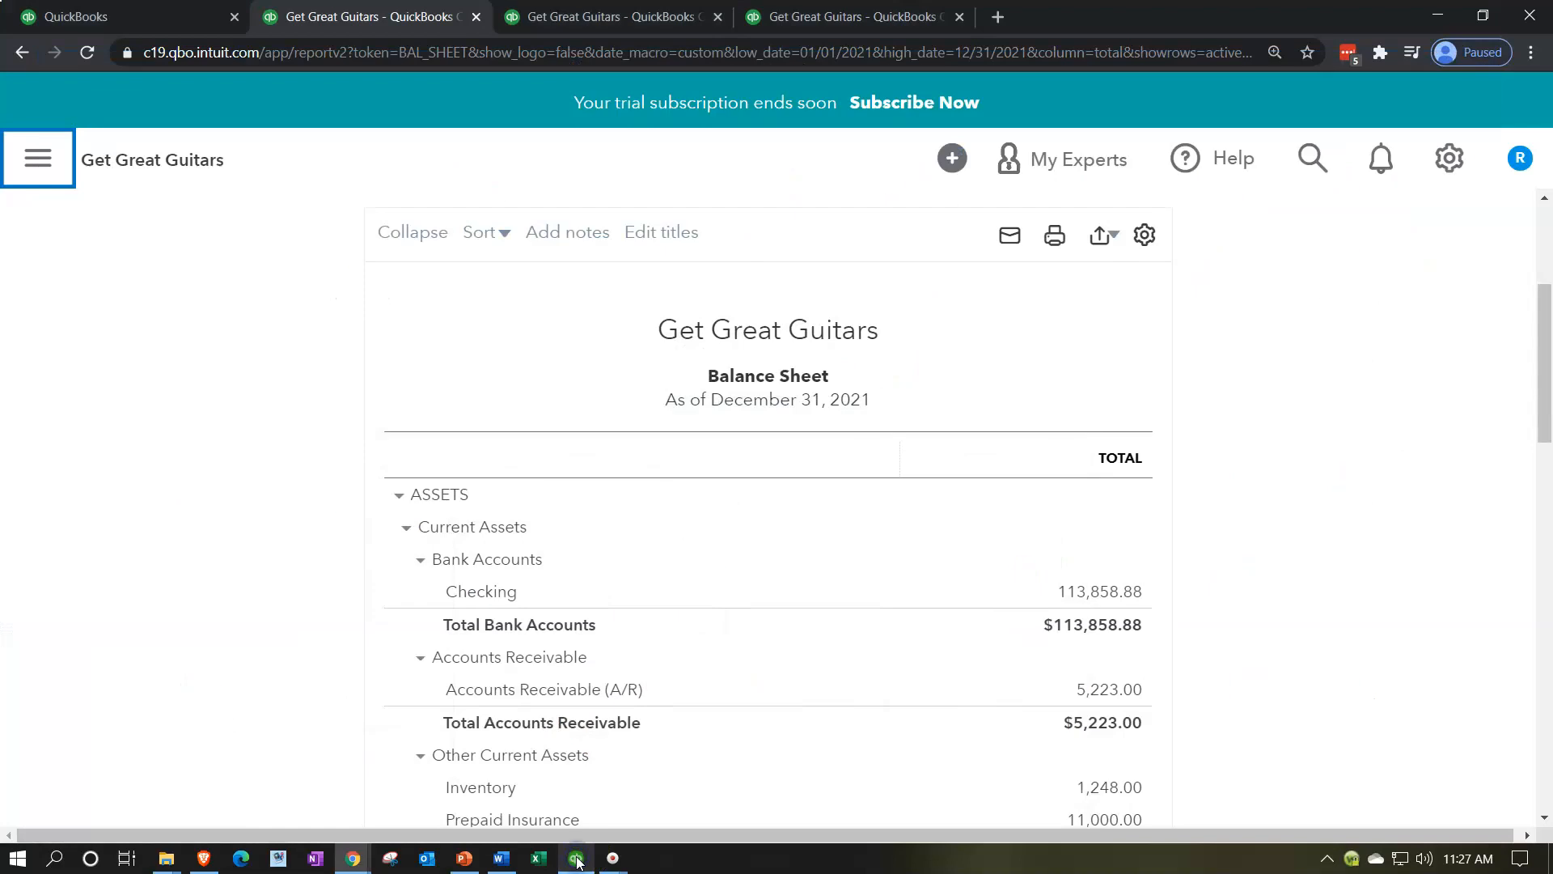
# Step: Open the company's Chart of Accounts in the first browser tab
pyautogui.click(159, 17)
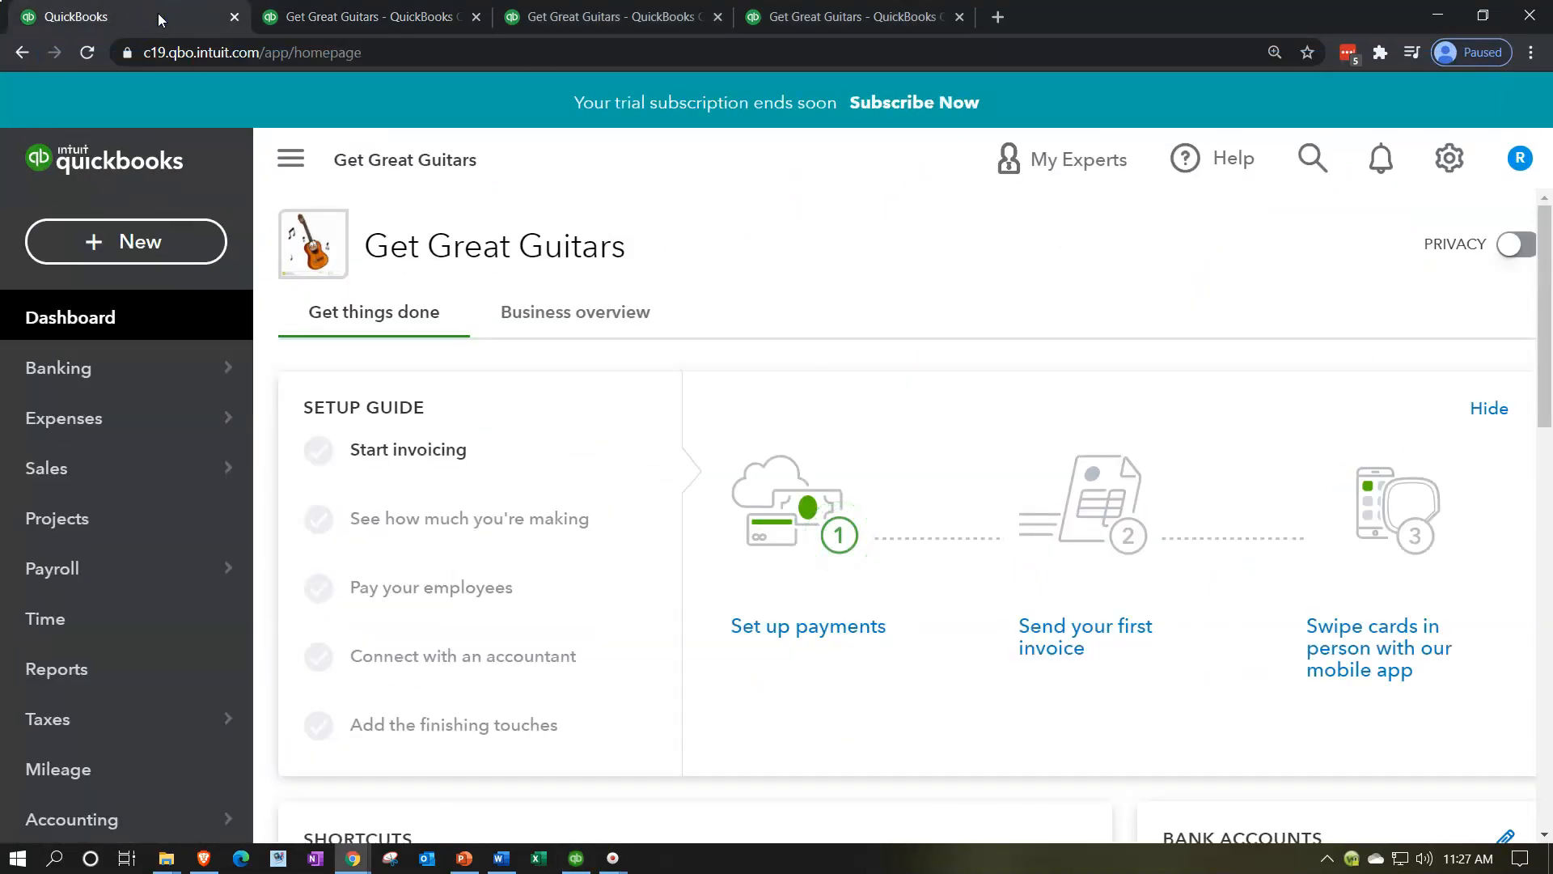
pyautogui.click(140, 242)
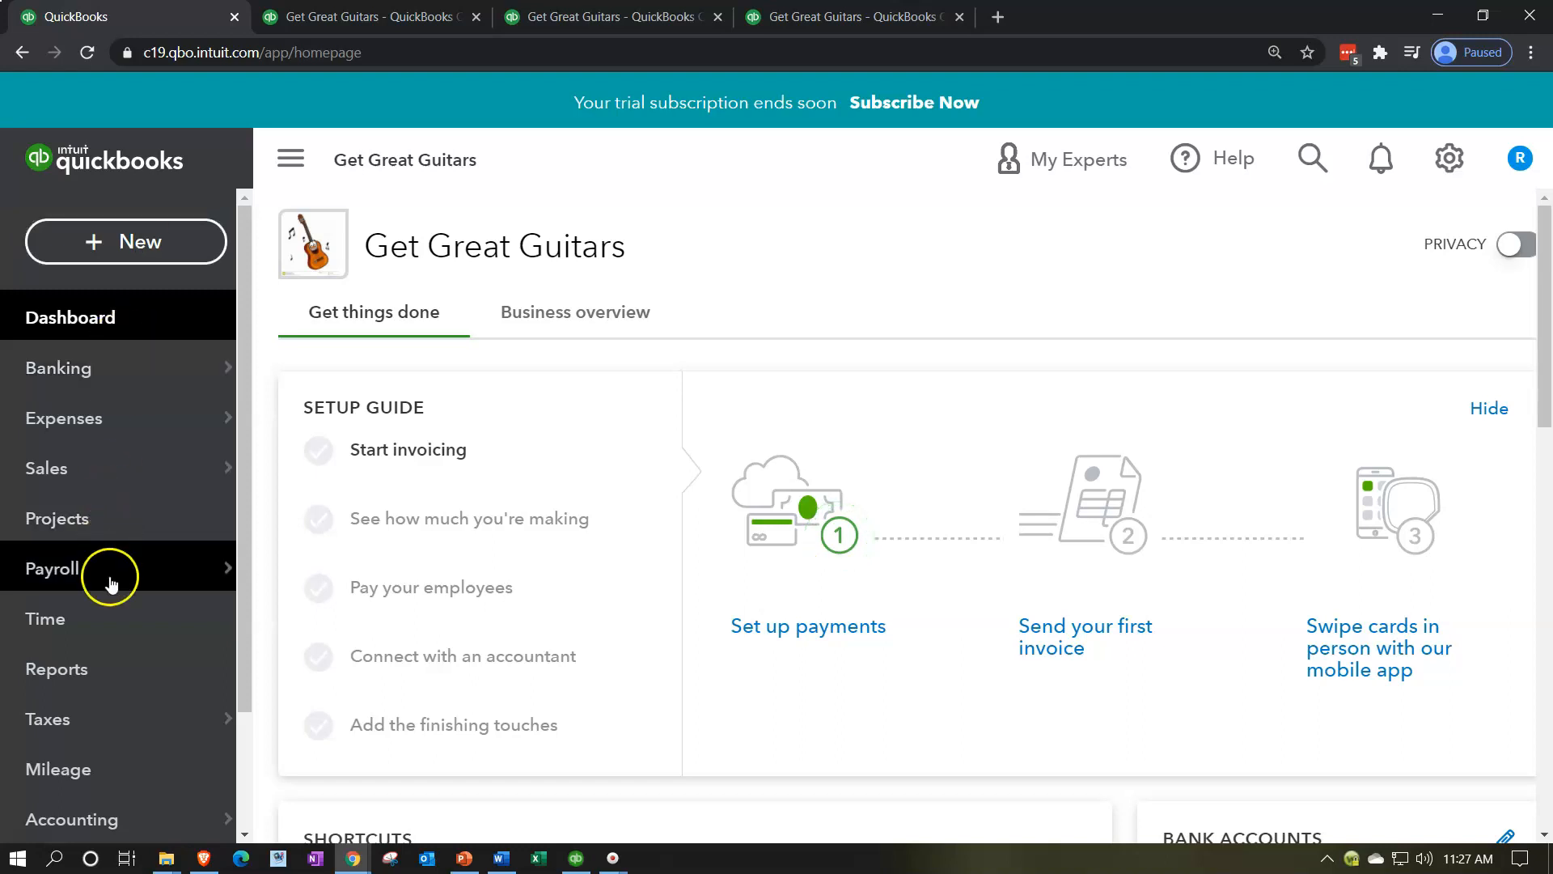
pyautogui.moveTo(84, 720)
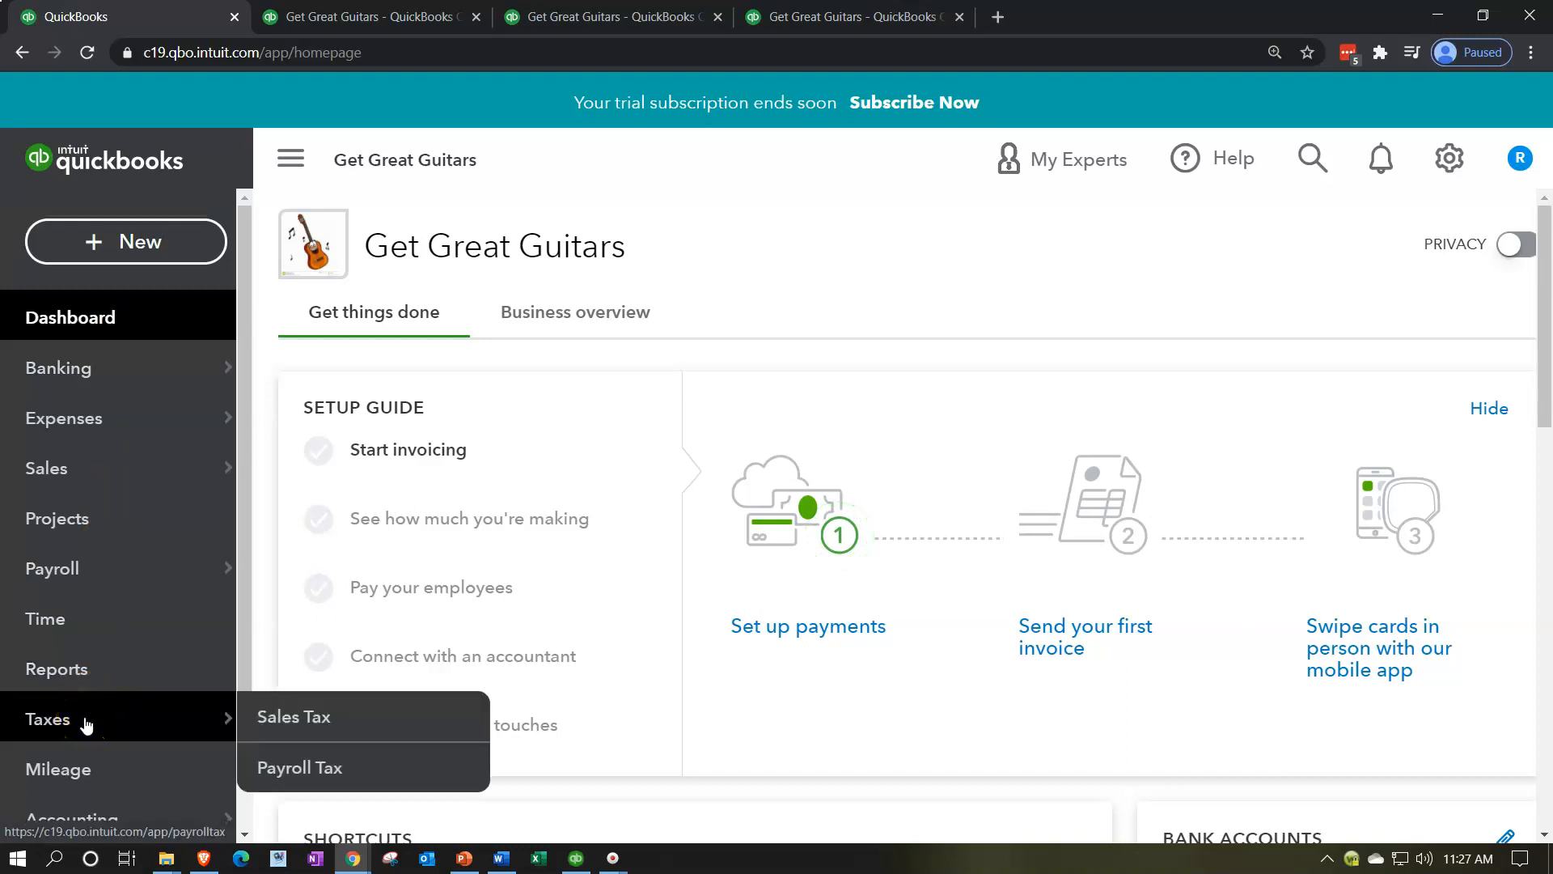
pyautogui.scroll(-2, 156, 550)
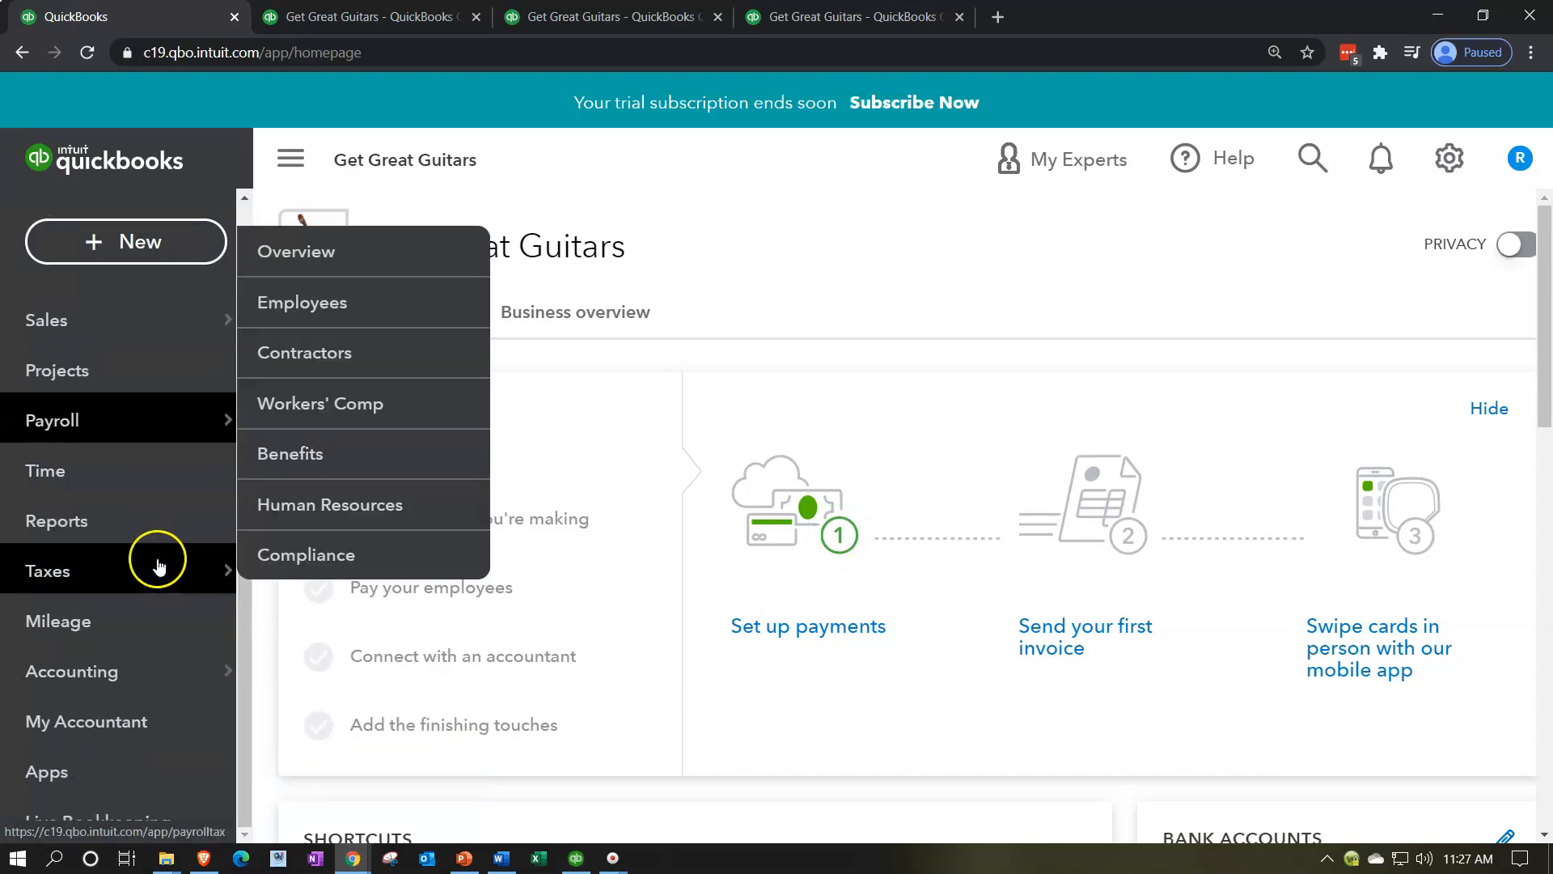
pyautogui.click(116, 682)
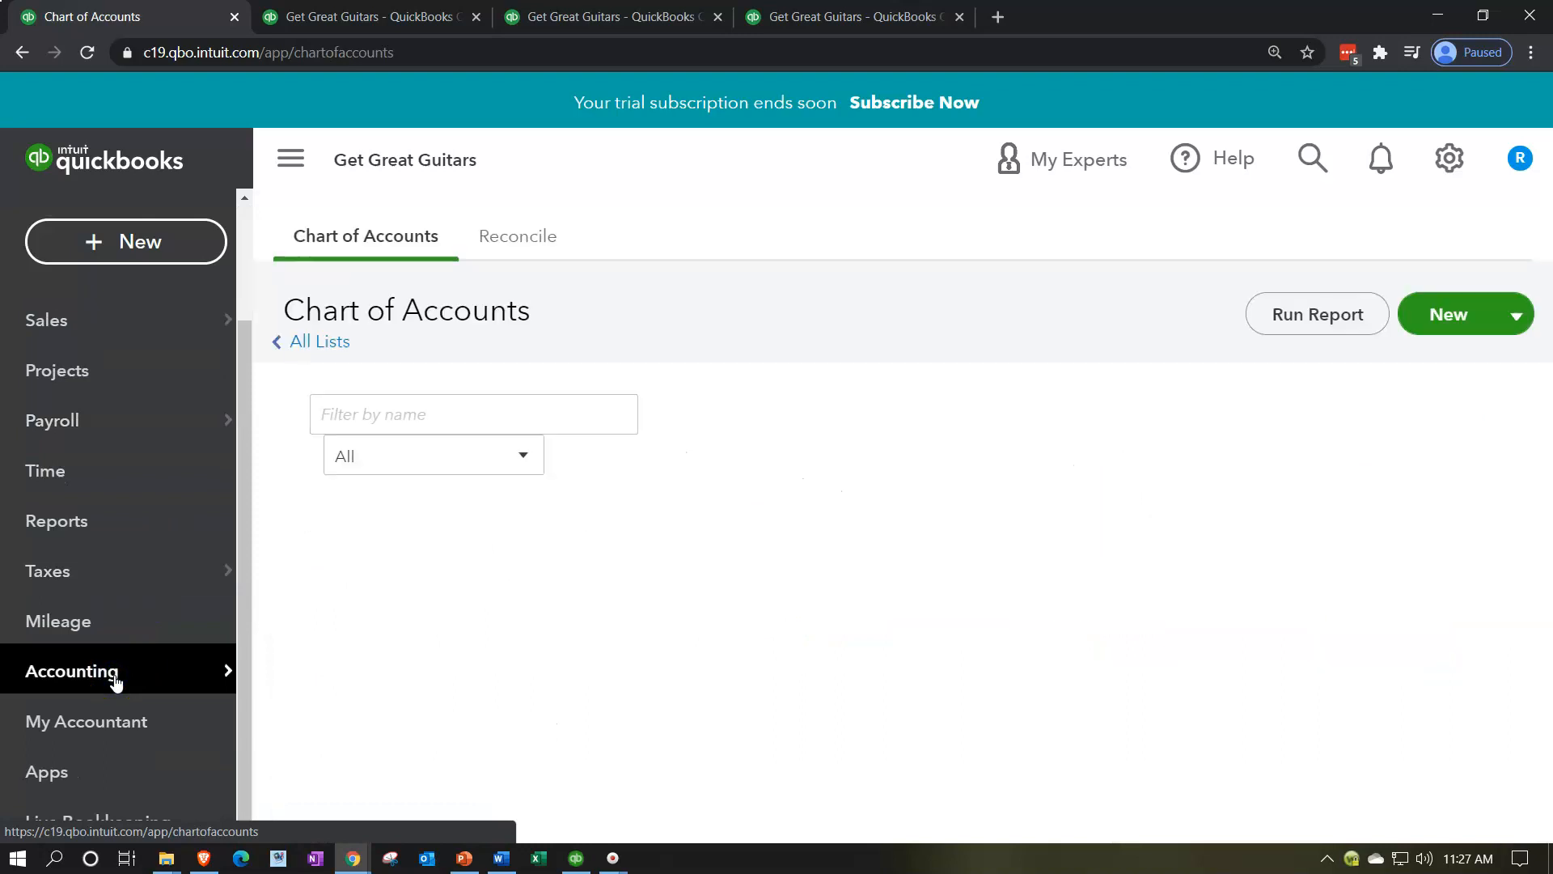
# Step: Open the bank register of the Checking account and collapse the navigation menu
pyautogui.scroll(-2, 623, 605)
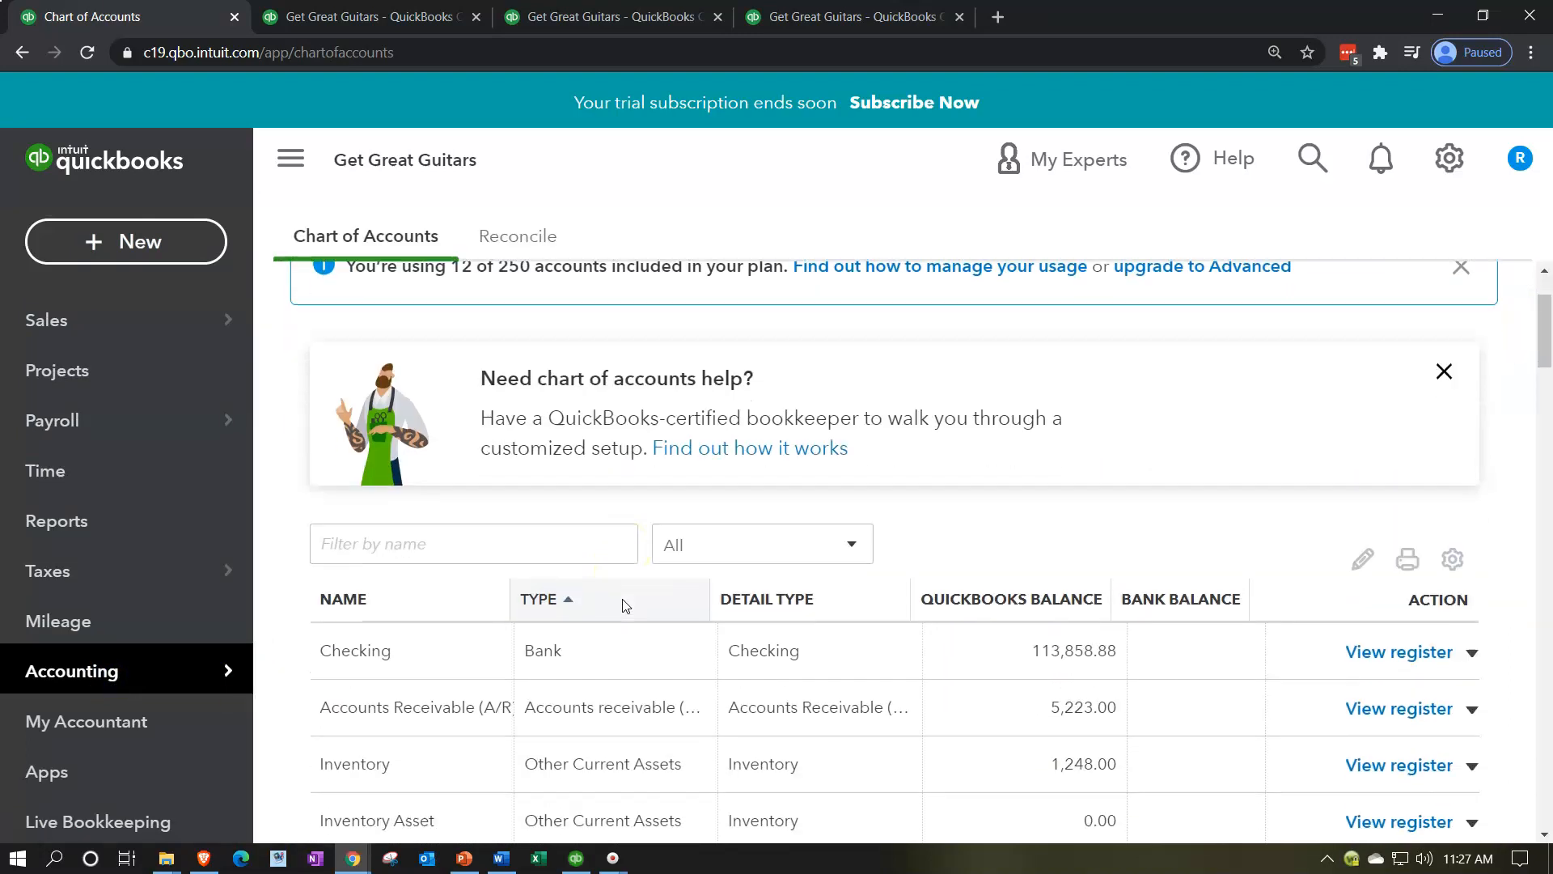
pyautogui.click(1367, 580)
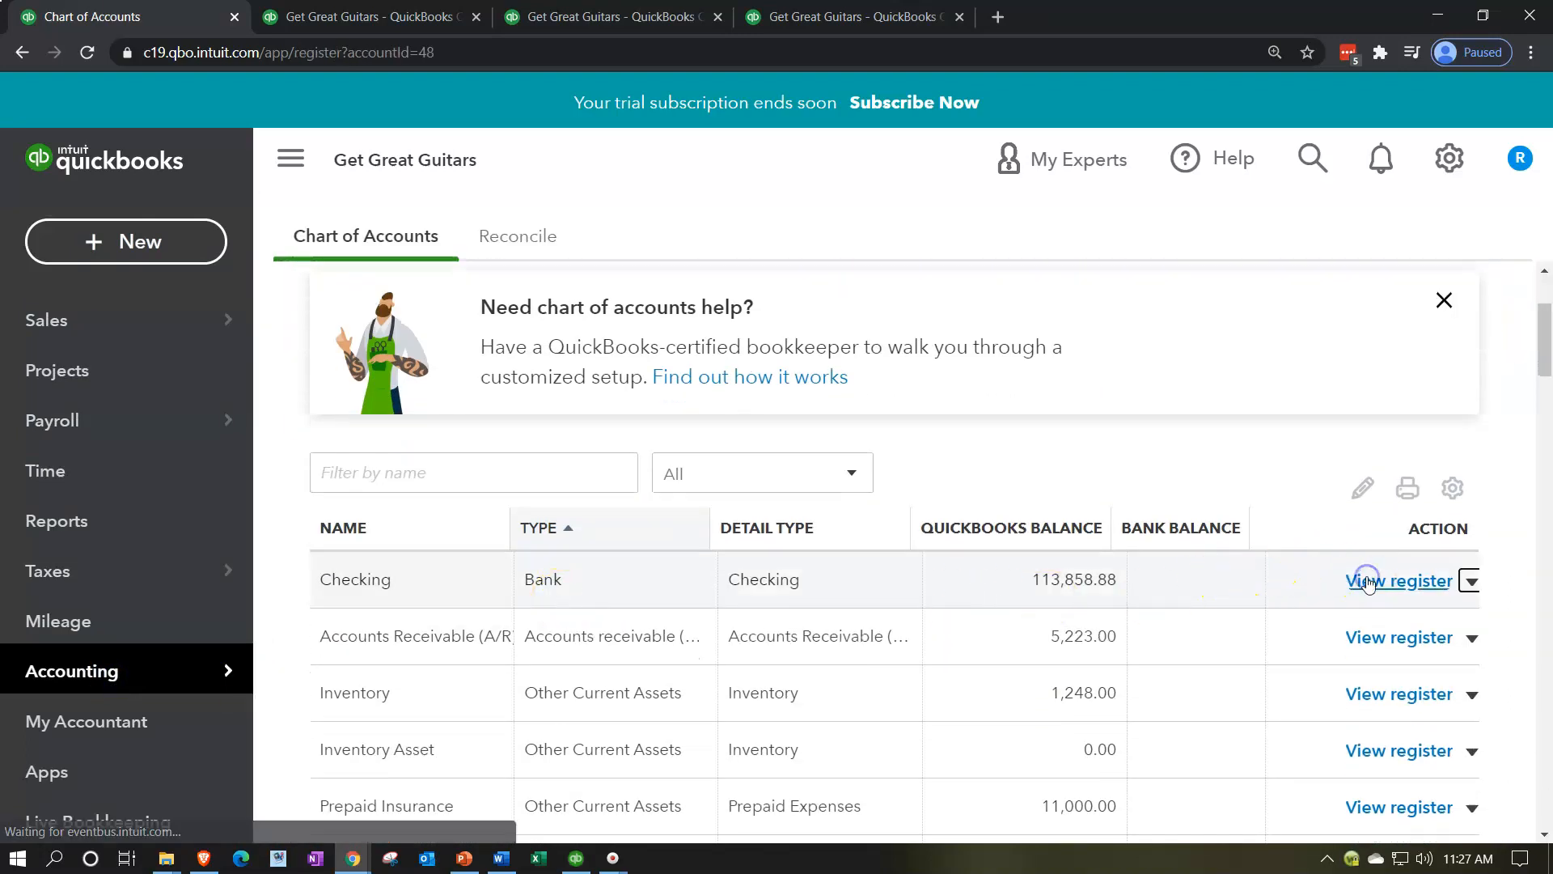
pyautogui.click(291, 158)
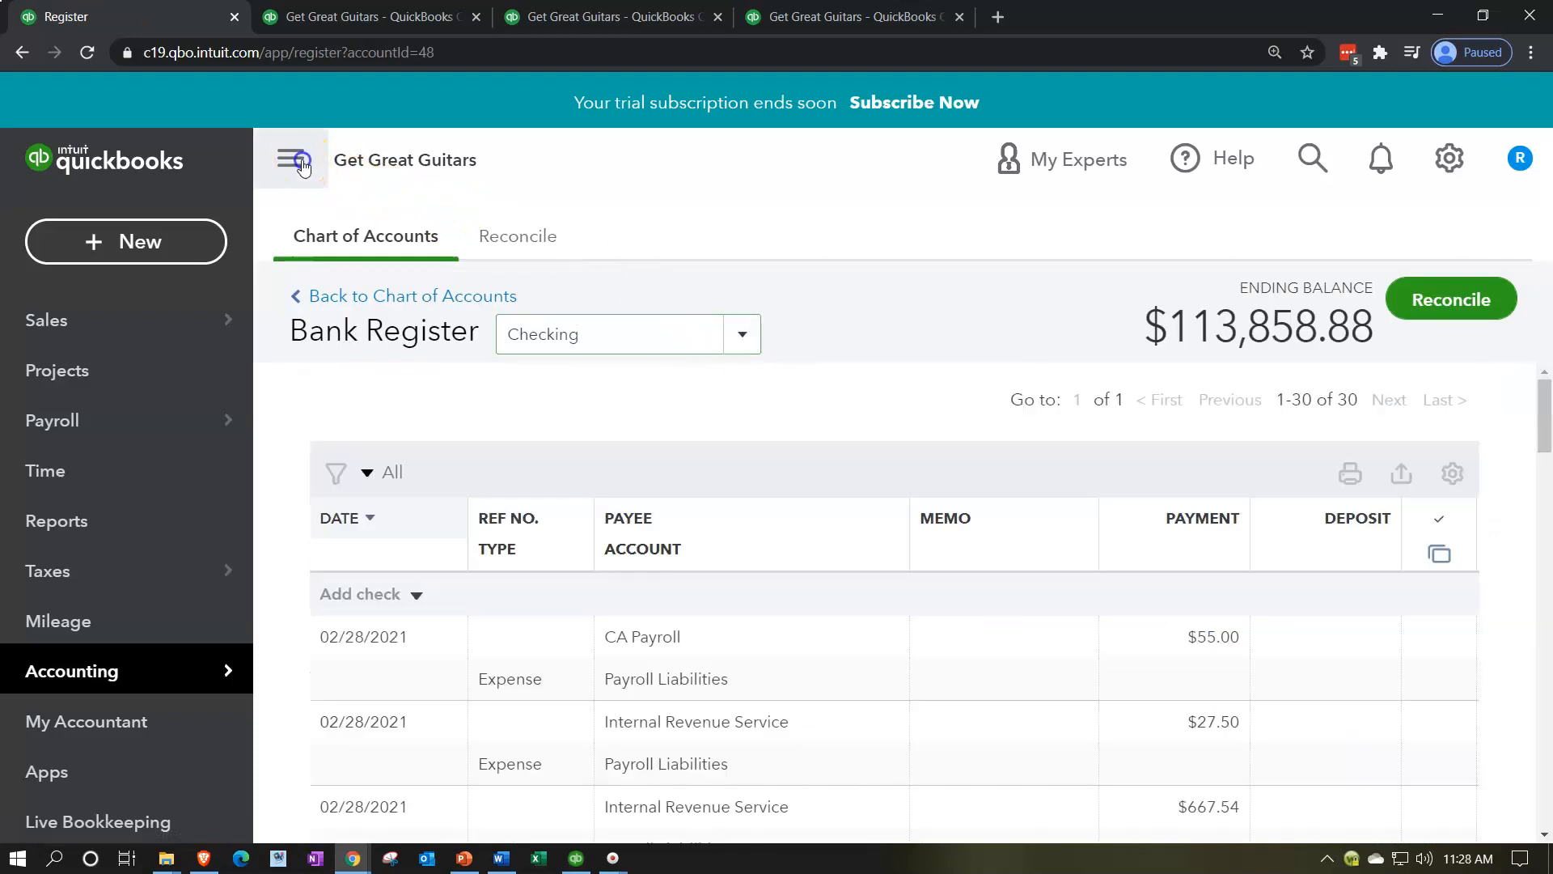
# Step: Look through the Checking register down to the January Verizon telephone expense
pyautogui.scroll(-10, 791, 661)
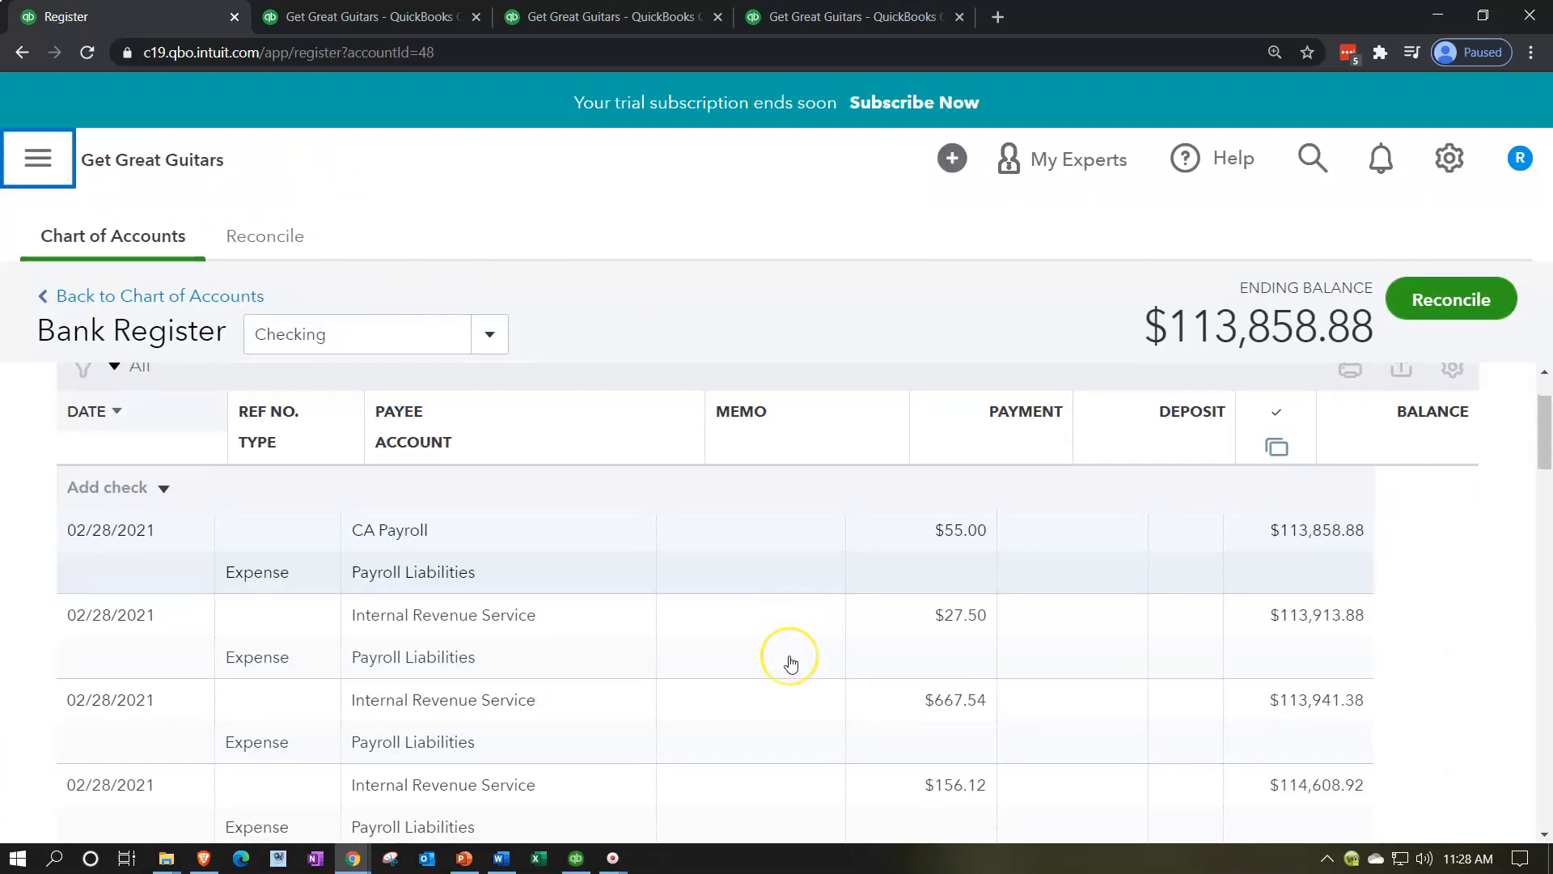
pyautogui.scroll(-5, 791, 661)
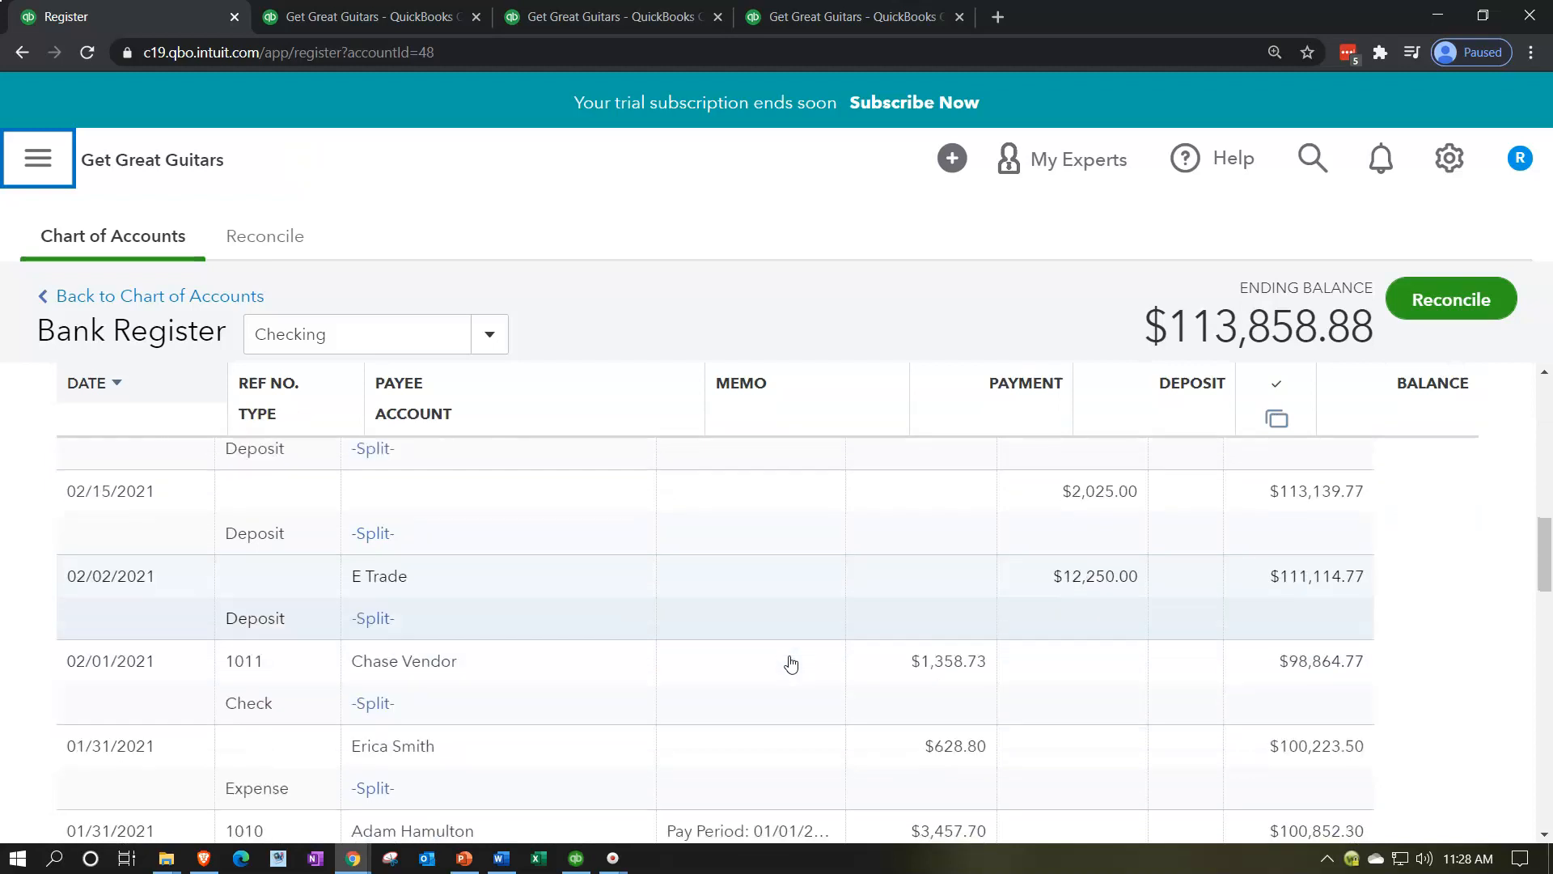
pyautogui.click(652, 662)
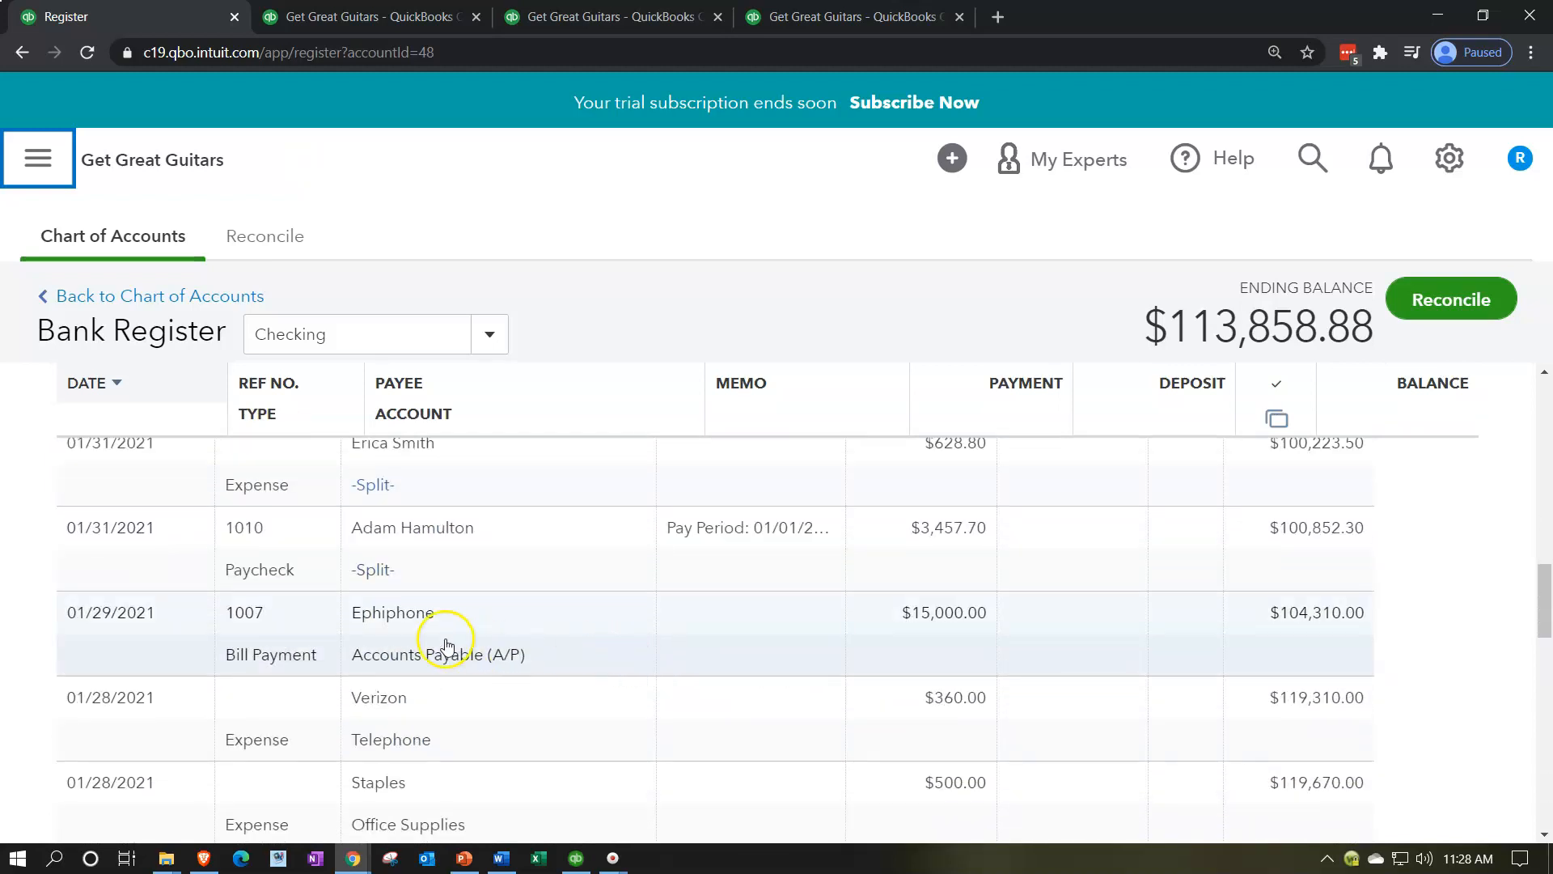
pyautogui.scroll(-1, 430, 679)
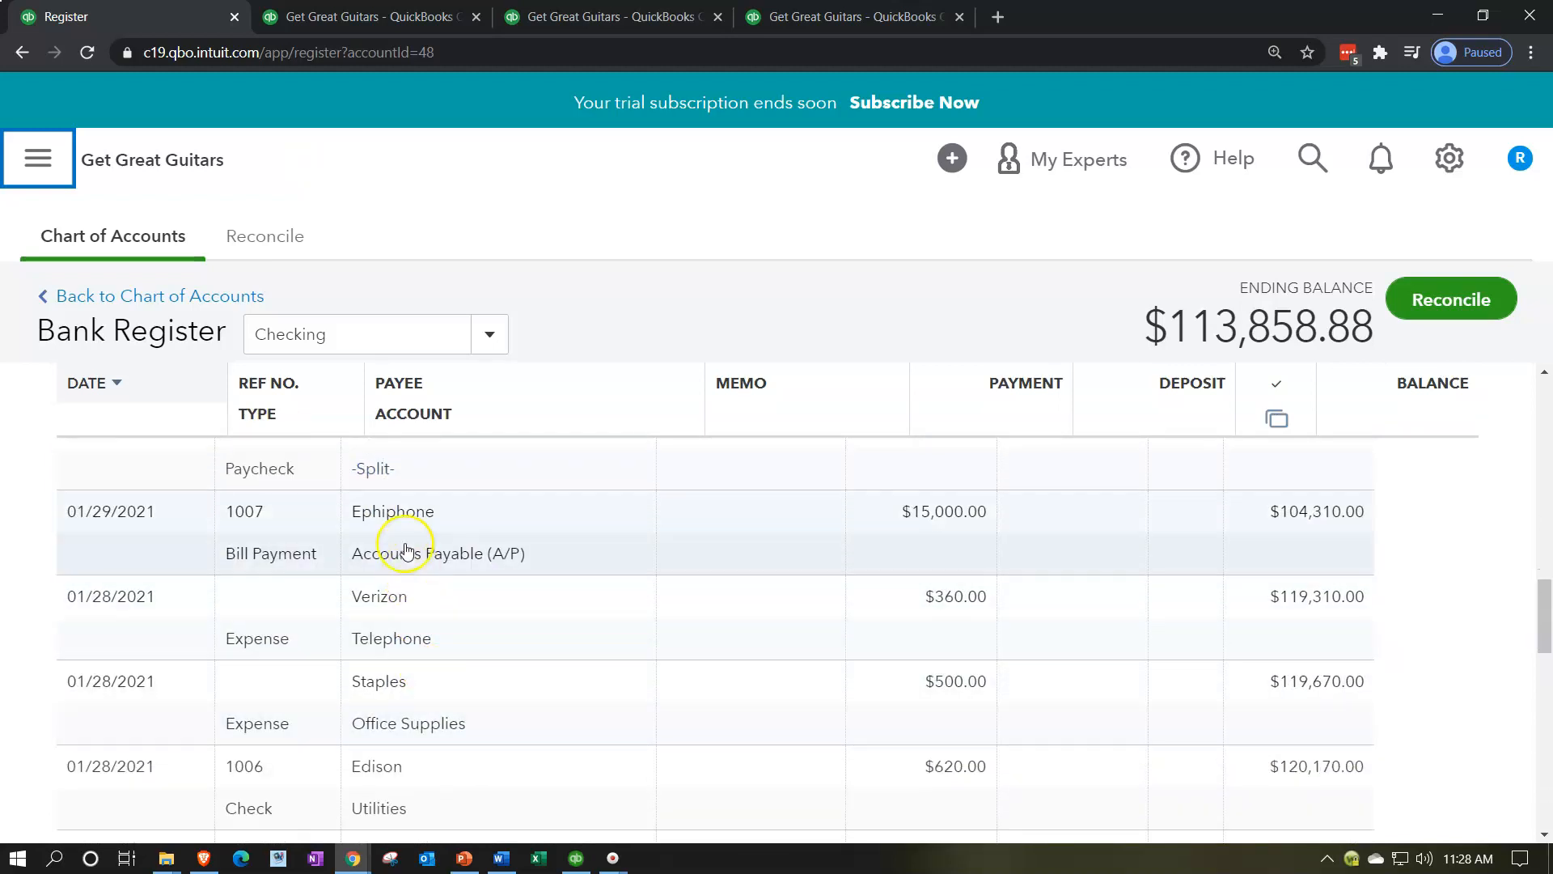
pyautogui.click(296, 648)
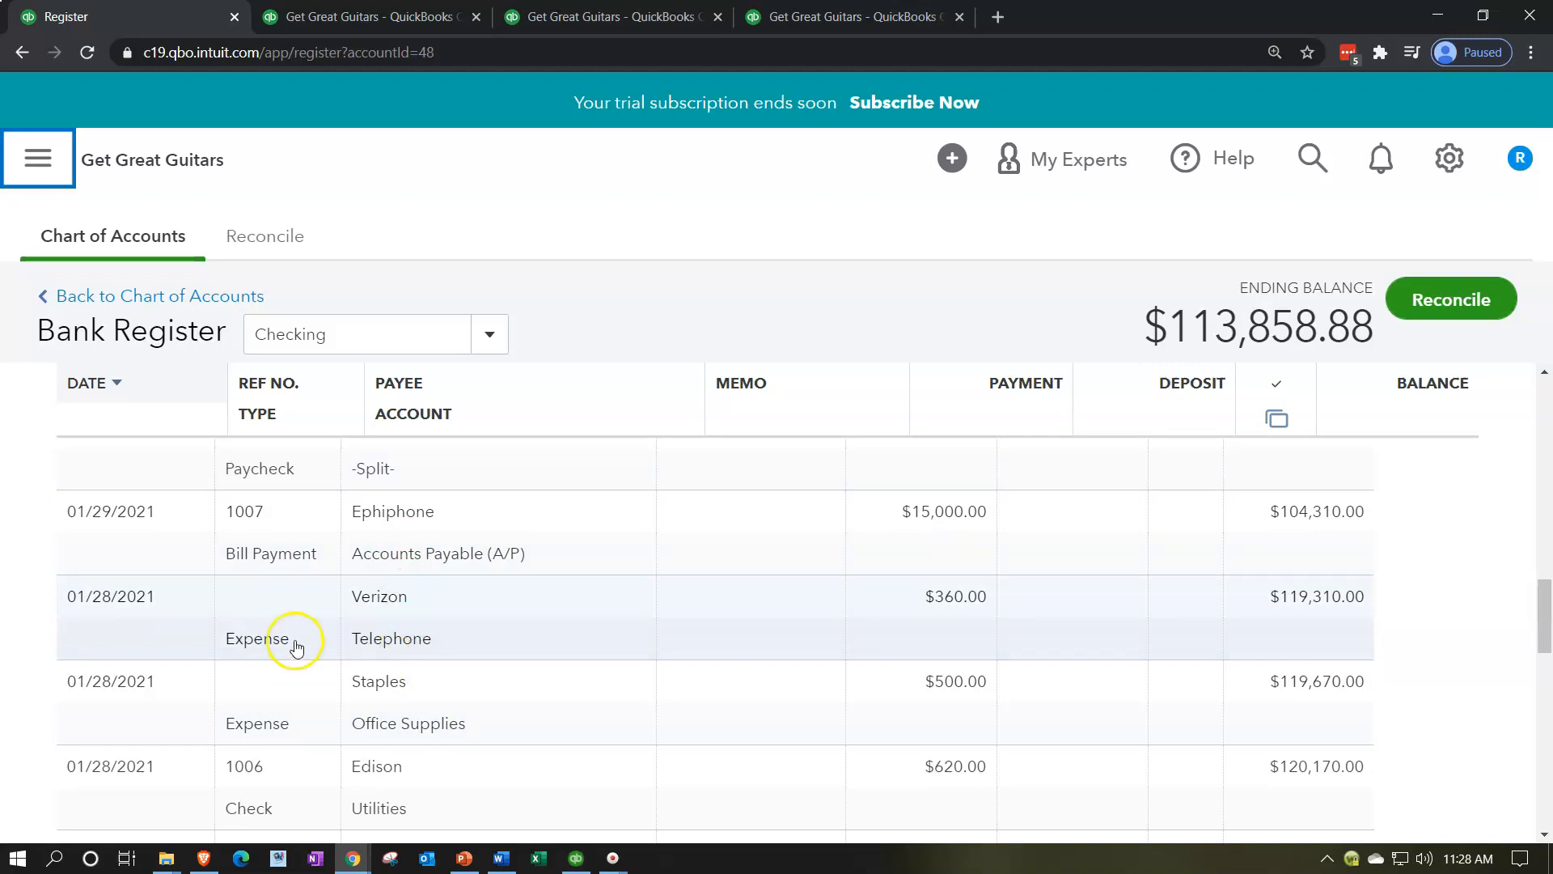
# Step: Start a new expense with Verizon as payee and prefill it with the values from the vendor's last expense
pyautogui.click(38, 160)
pyautogui.click(89, 243)
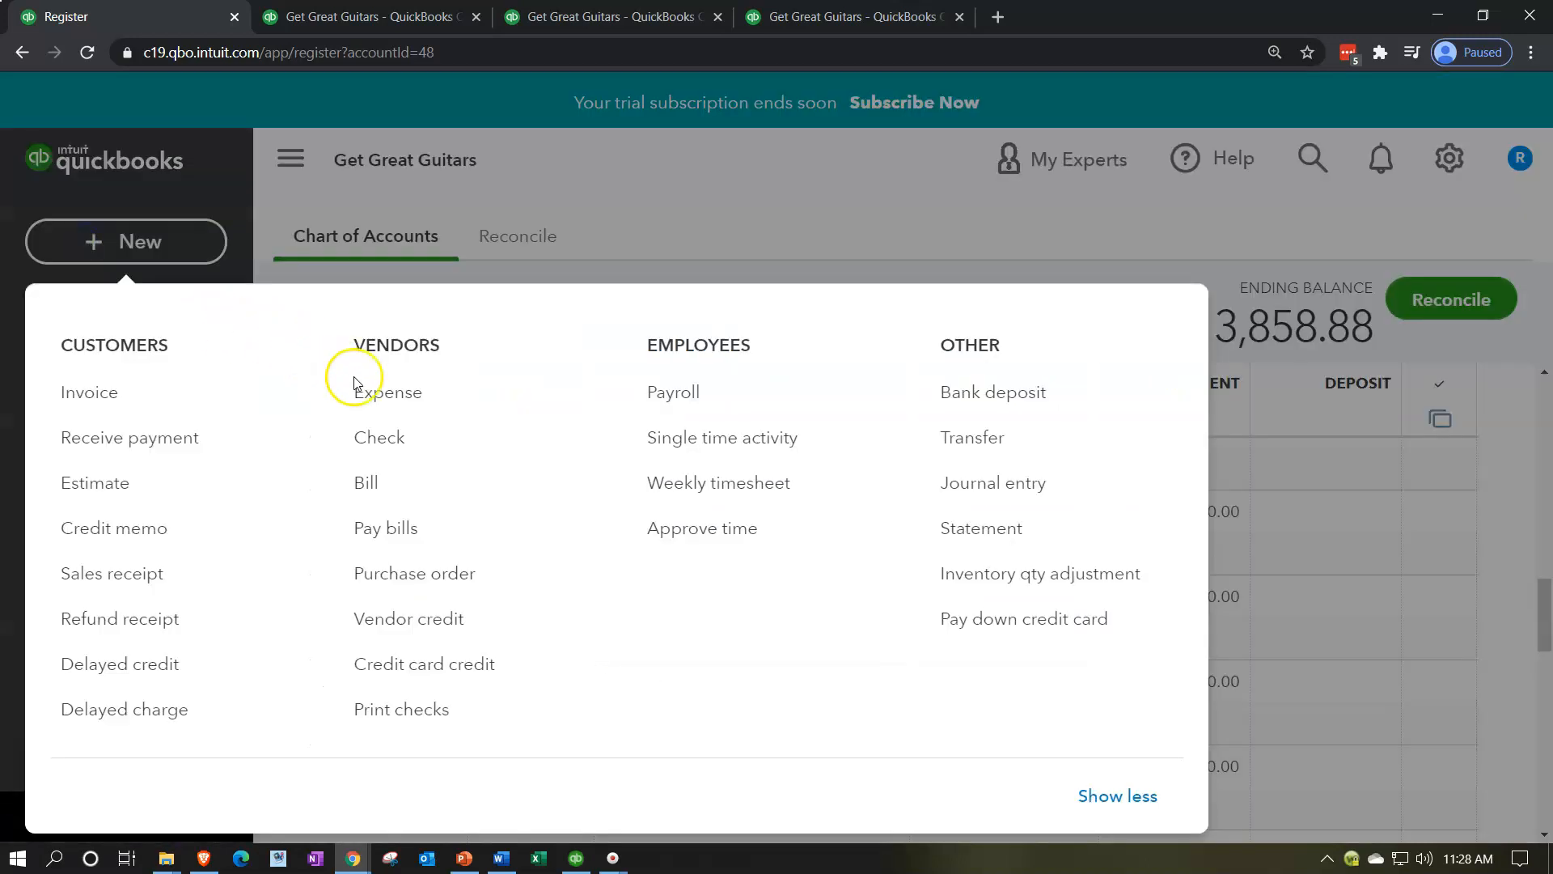
pyautogui.click(385, 400)
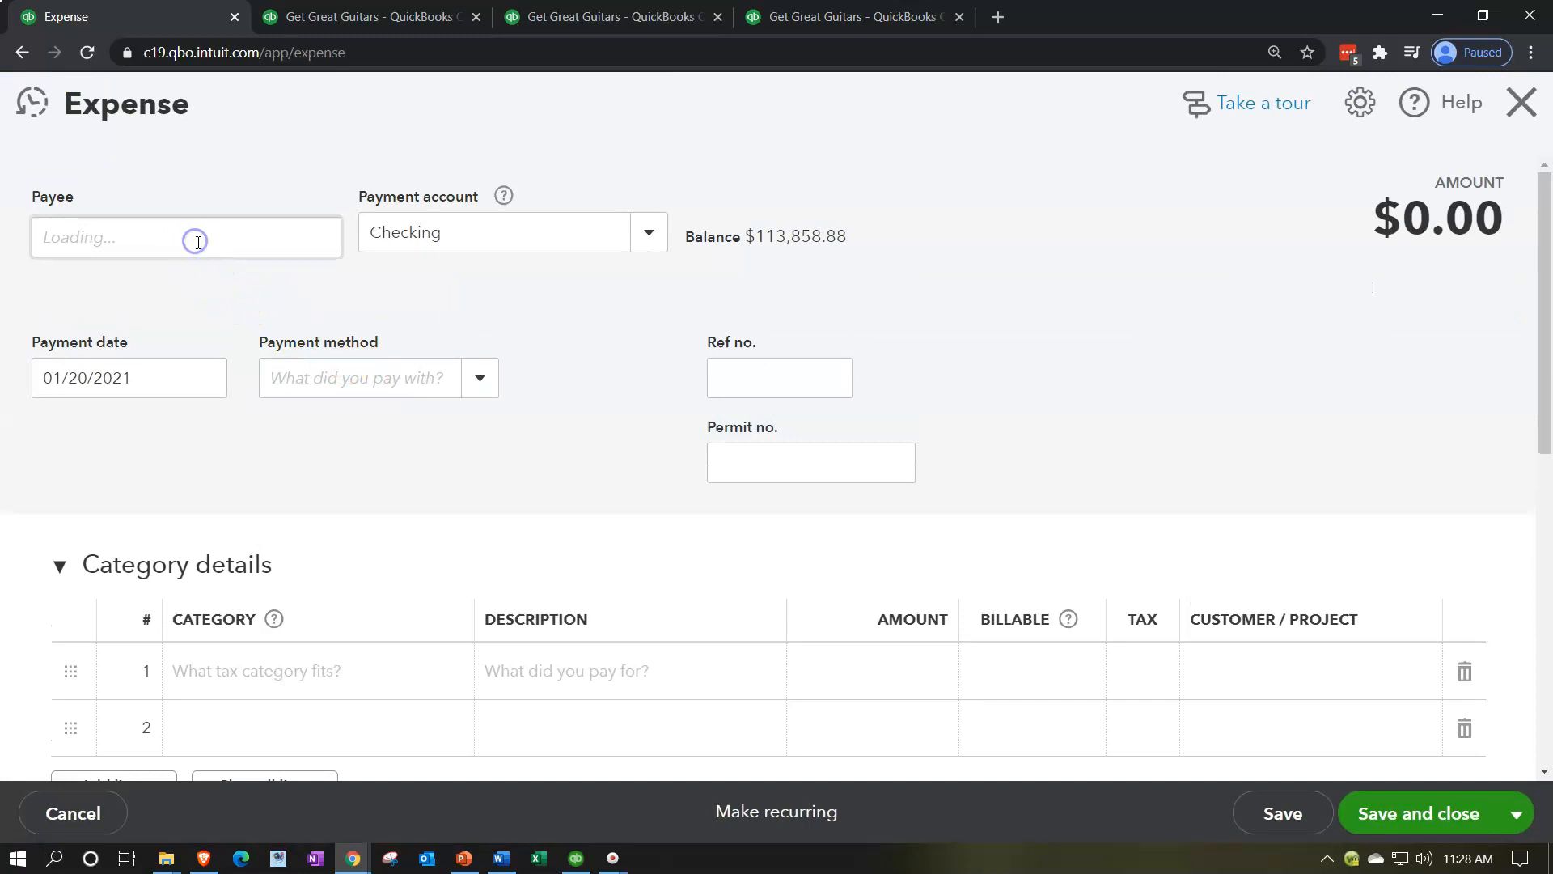
pyautogui.click(199, 248)
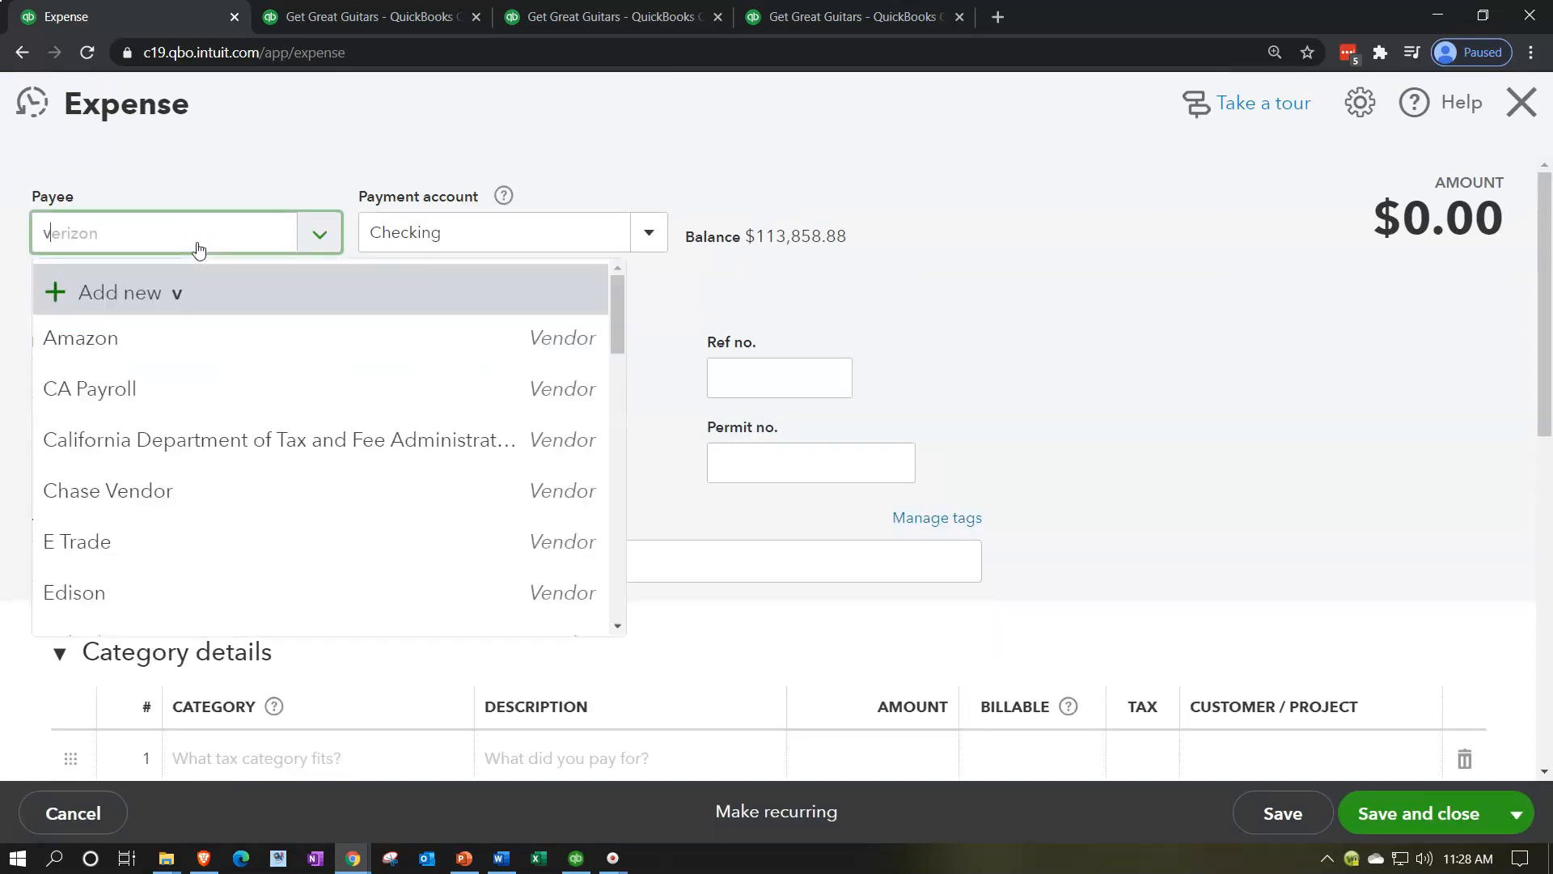
pyautogui.write('ver')
pyautogui.press('Down')
pyautogui.press('Tab')
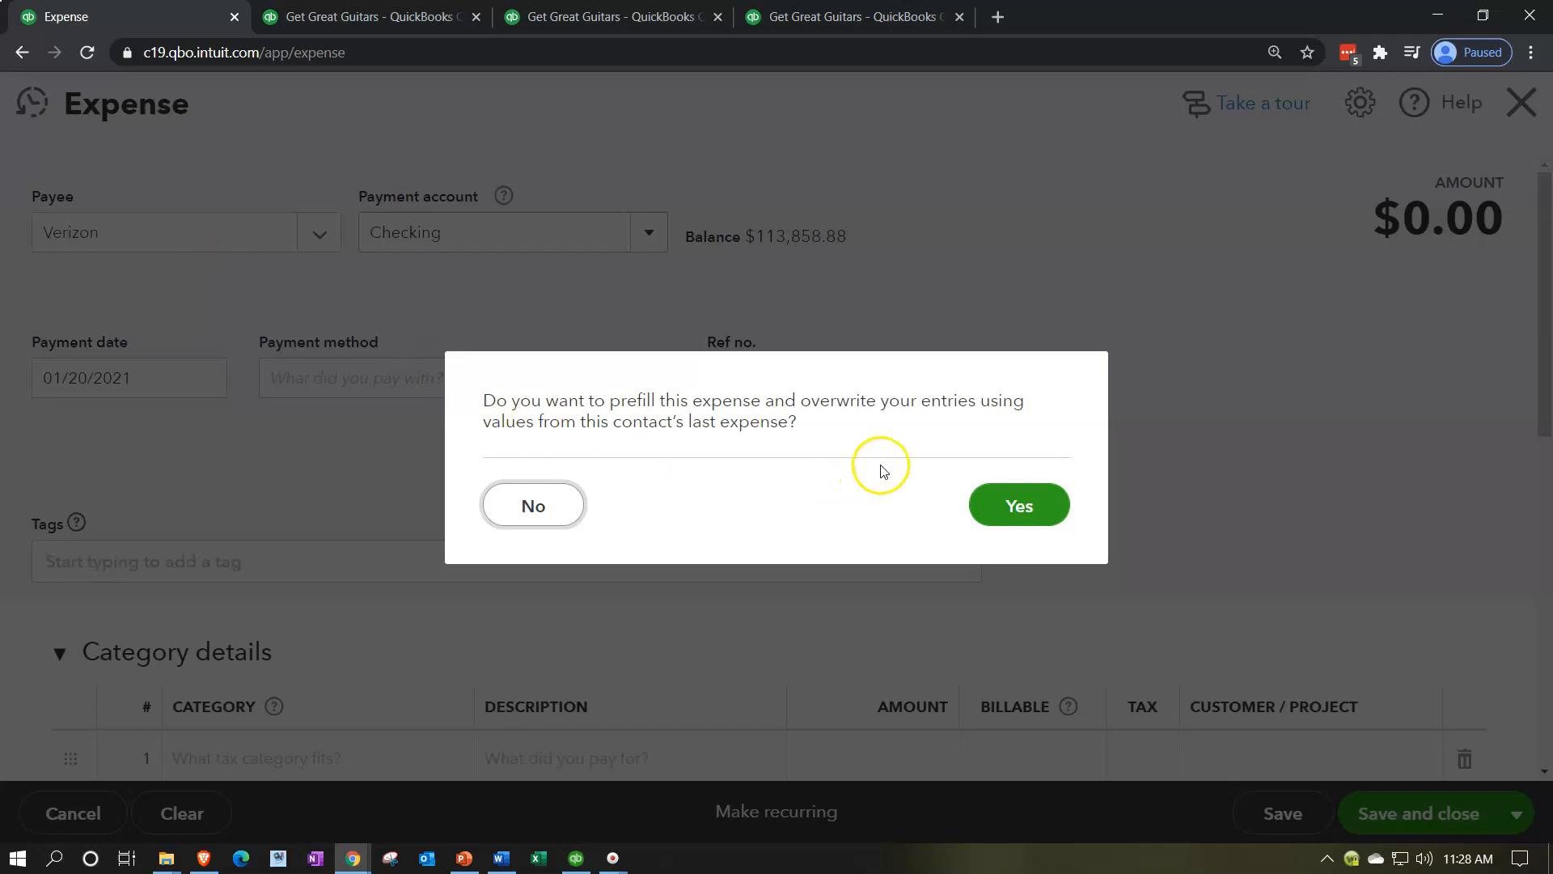
pyautogui.click(1003, 507)
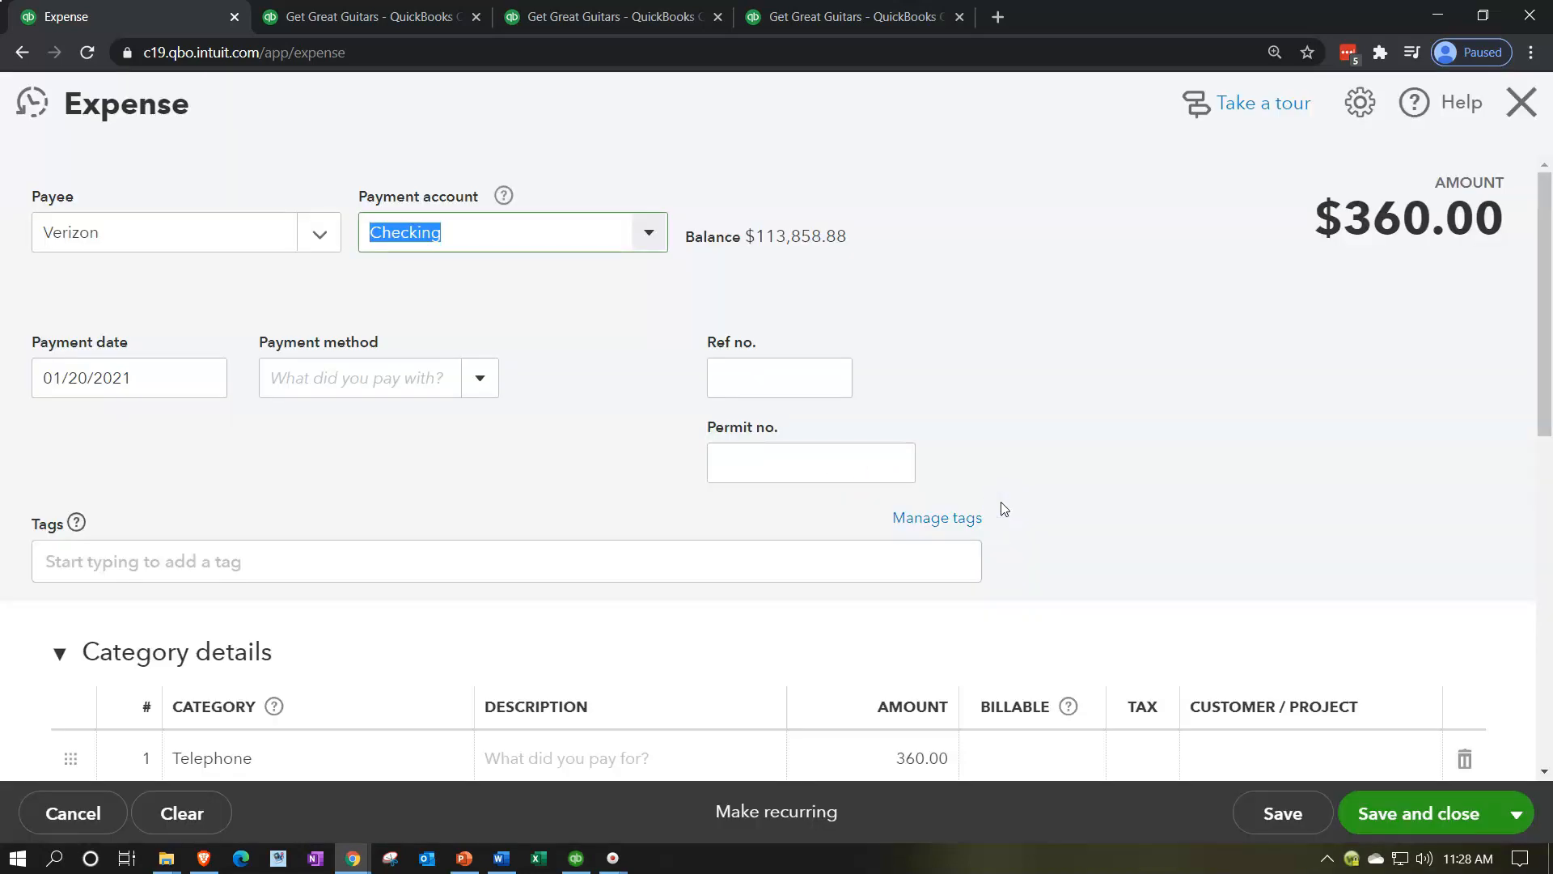
# Step: Review the prefilled Verizon expense and its category line, and leave the form without saving
pyautogui.scroll(-3, 1001, 508)
pyautogui.click(393, 576)
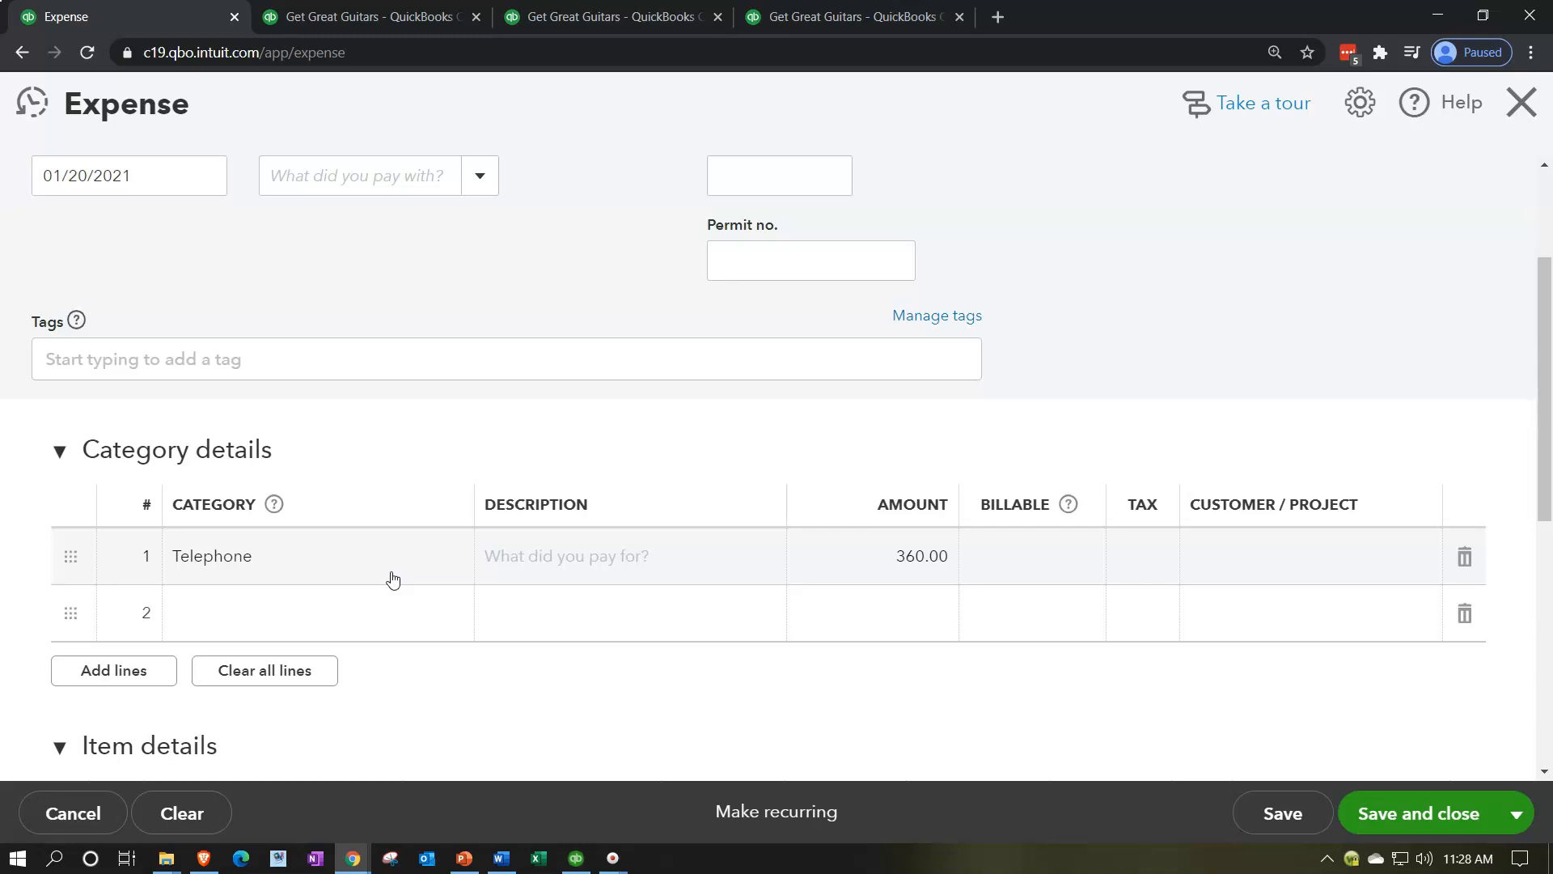
pyautogui.scroll(3, 889, 614)
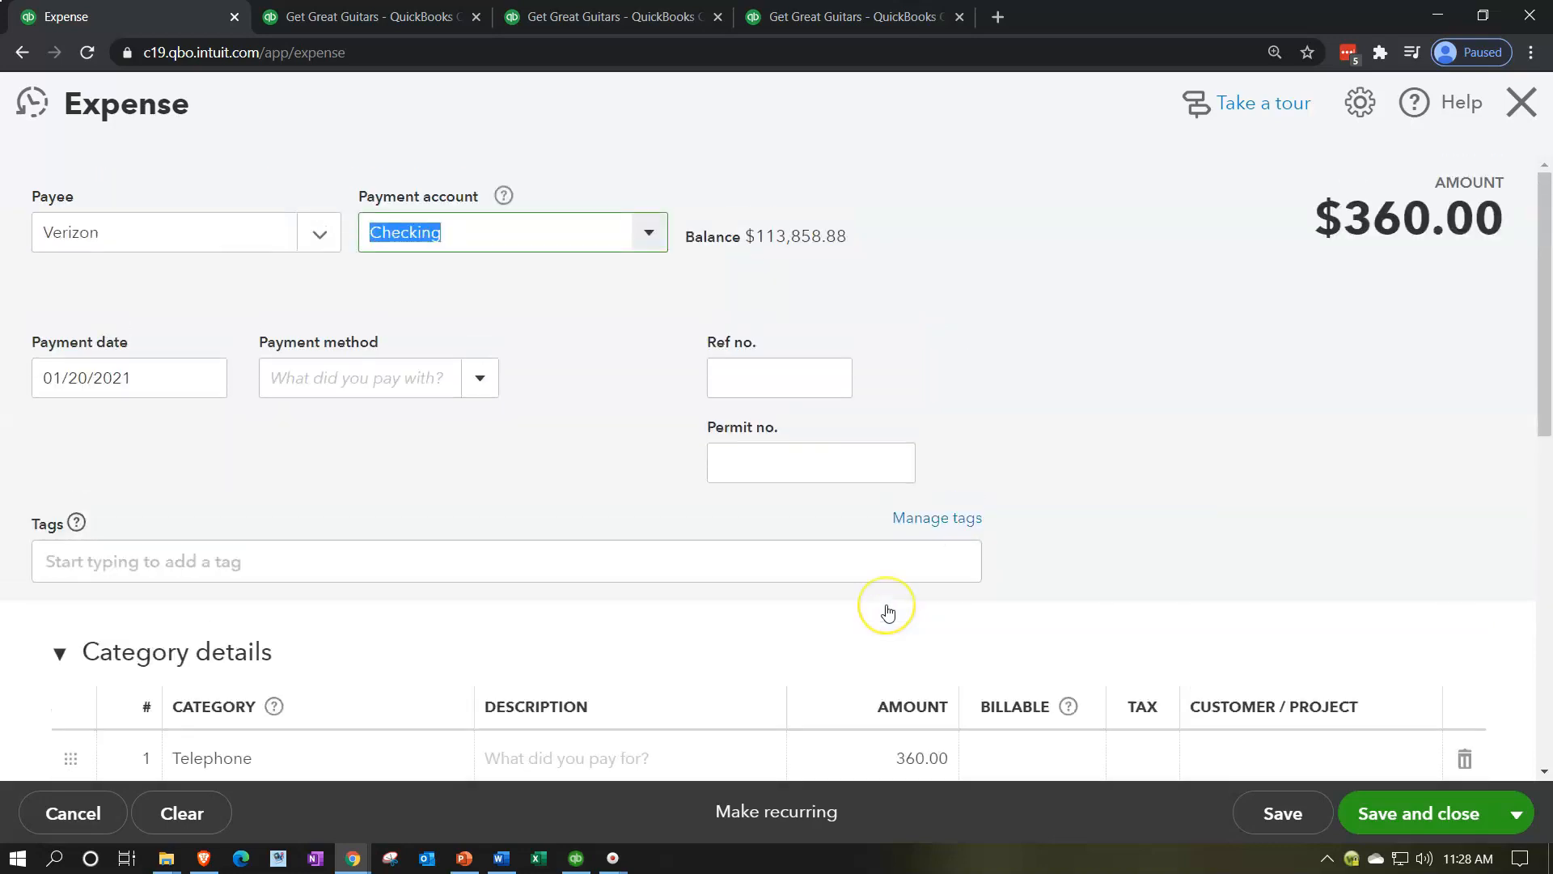
pyautogui.scroll(-1, 906, 643)
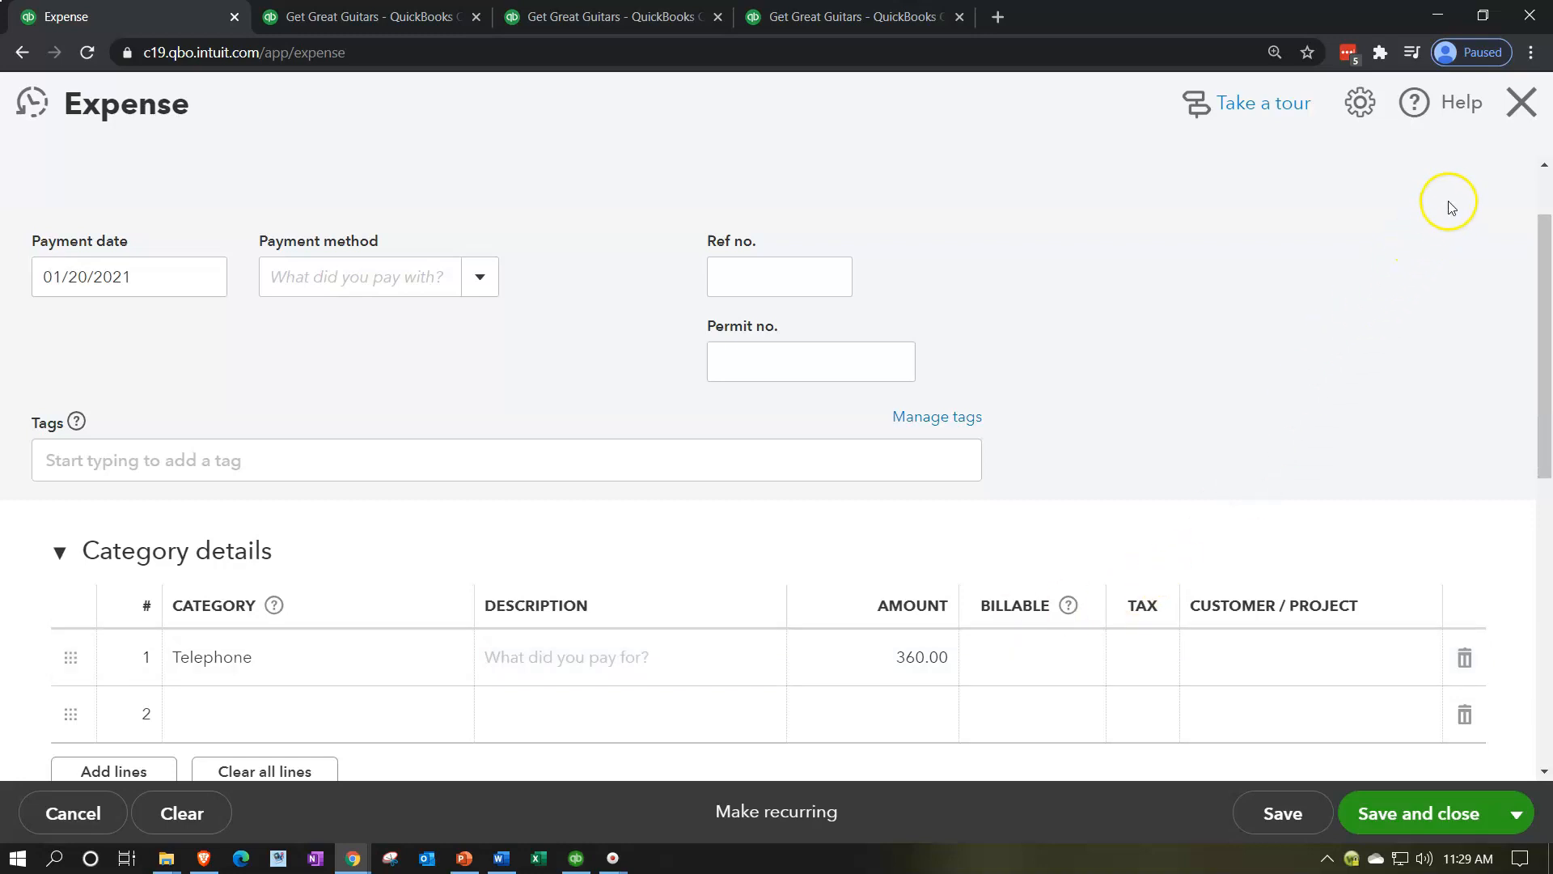
pyautogui.click(1536, 113)
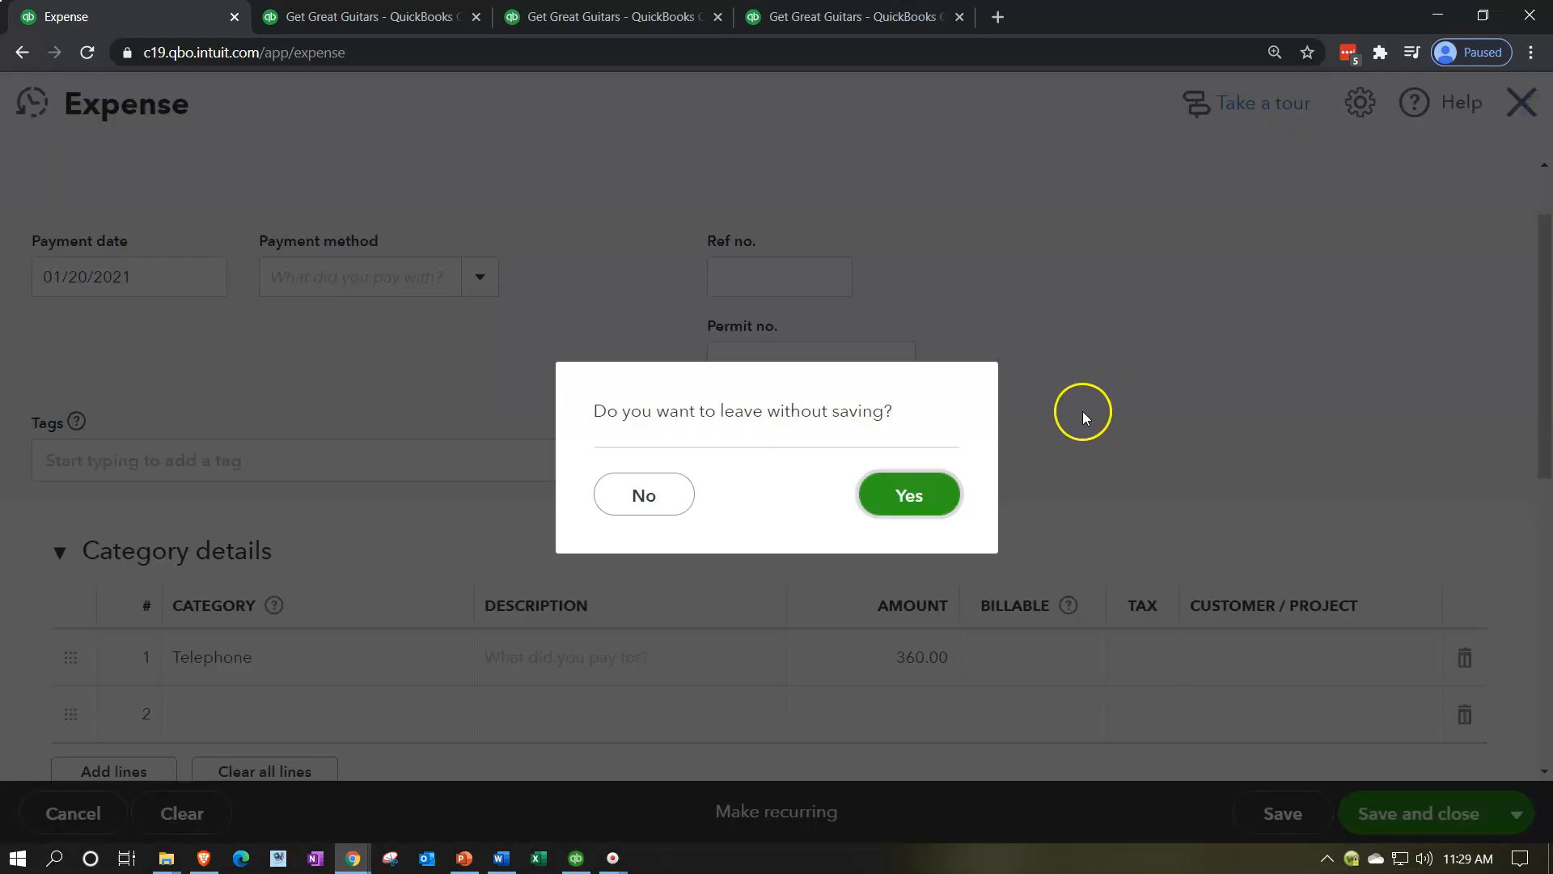
pyautogui.click(941, 502)
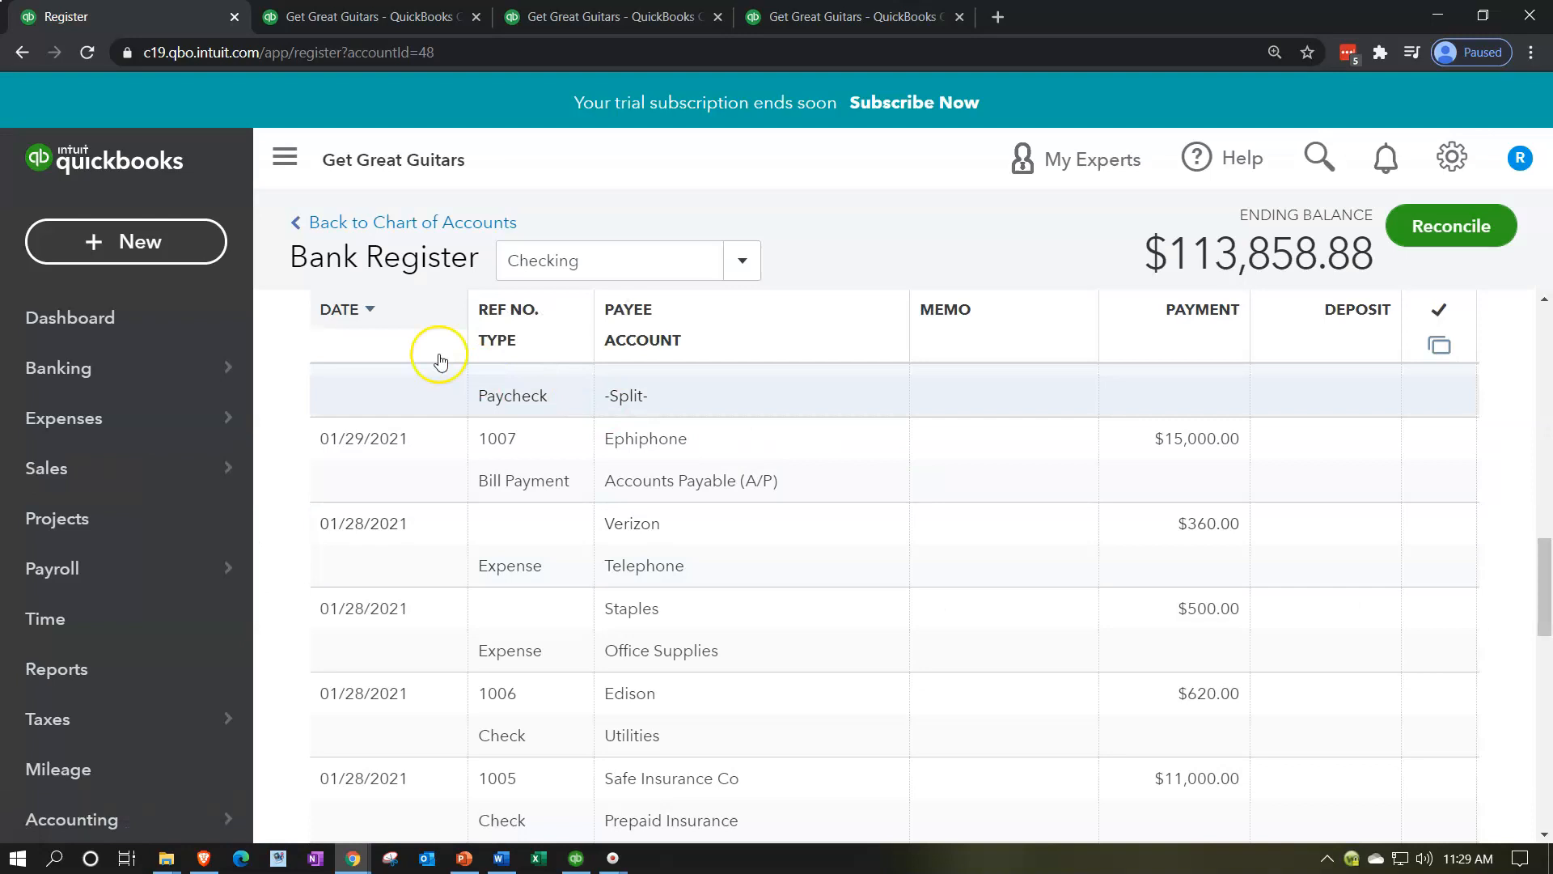
# Step: Create a new bill and choose Verizon as the vendor
pyautogui.click(142, 252)
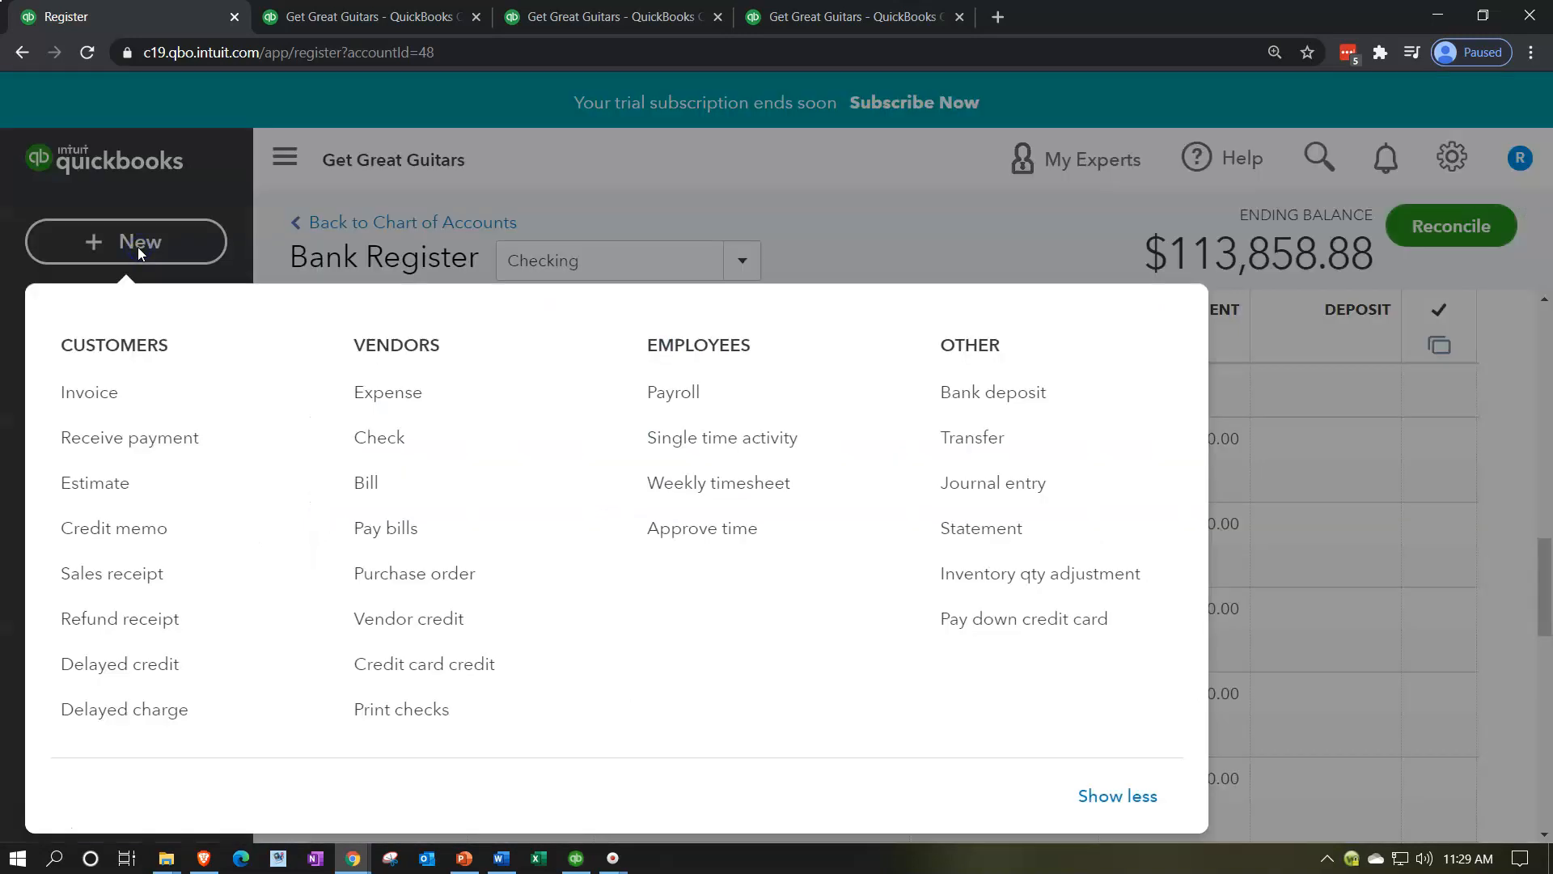
pyautogui.click(360, 482)
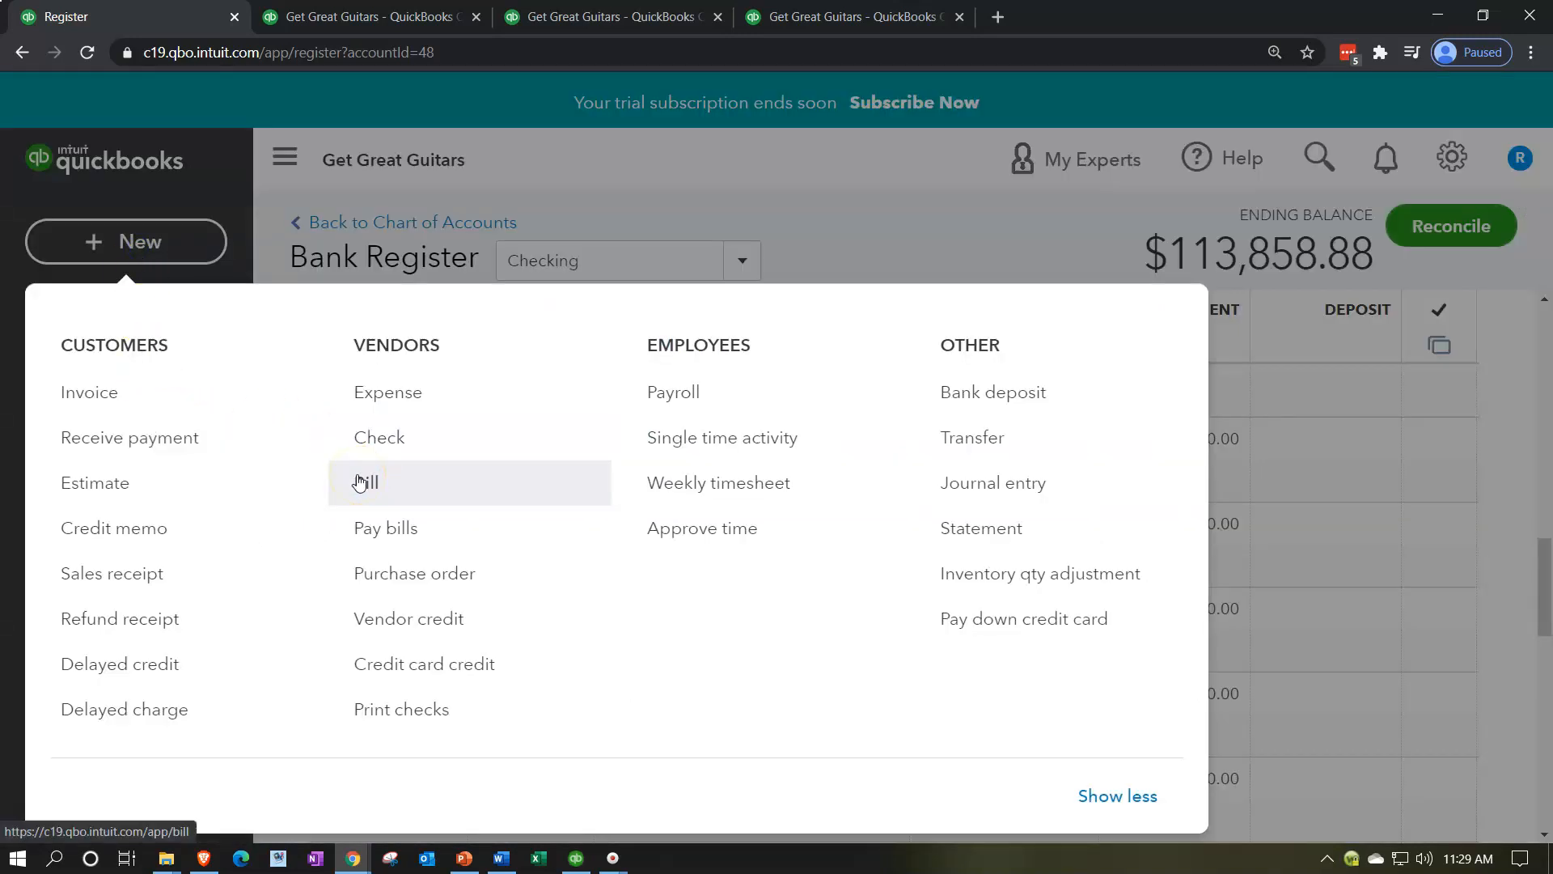
pyautogui.click(360, 482)
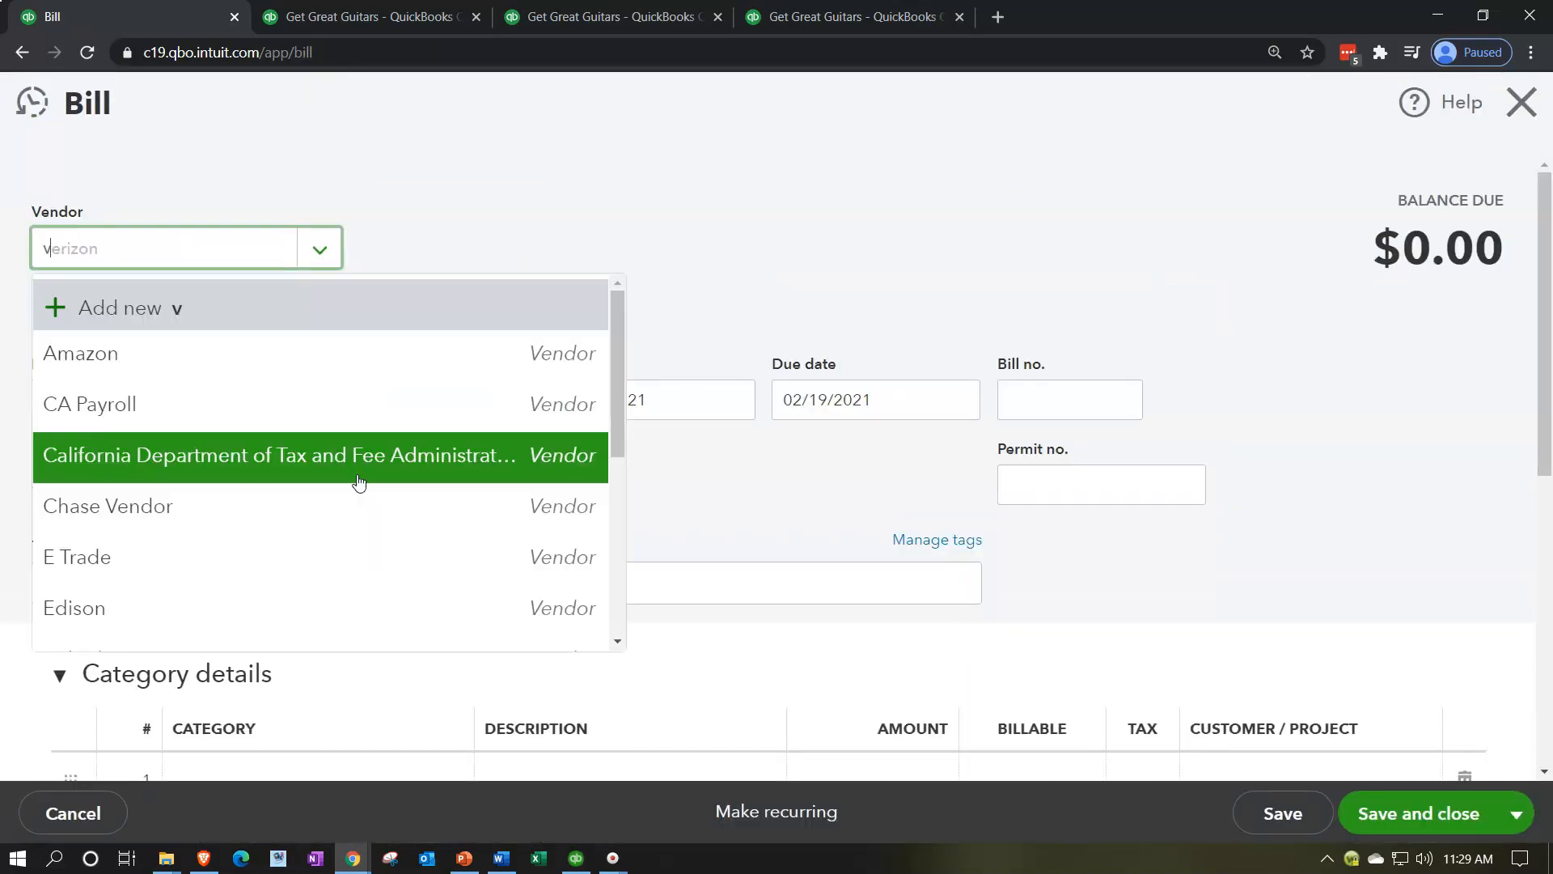
pyautogui.write('ve')
pyautogui.press('Up')
pyautogui.press('Up')
pyautogui.press('Return')
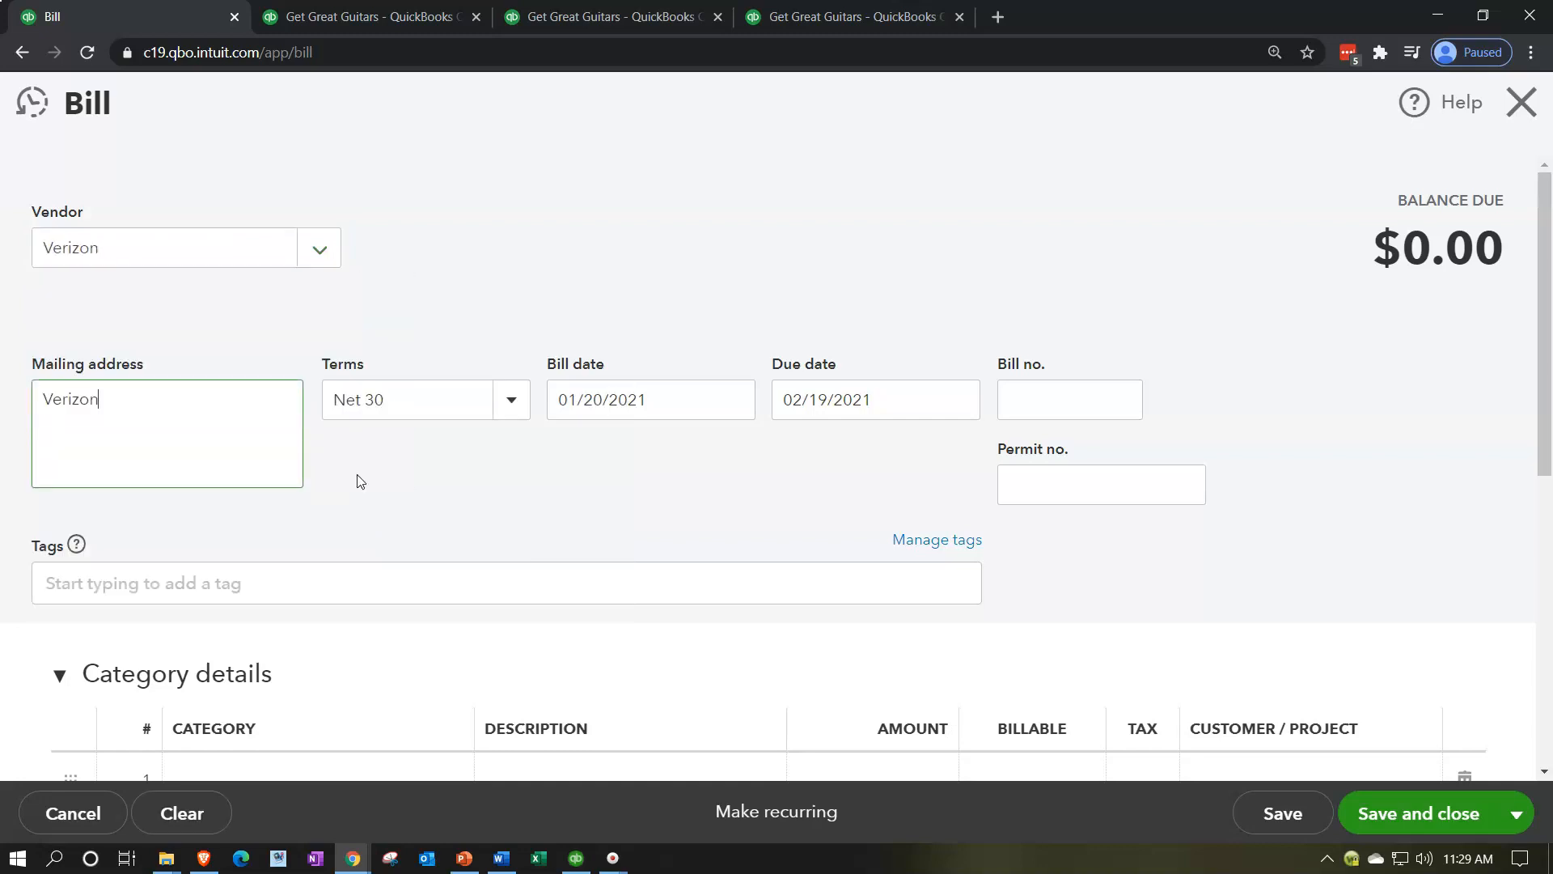
# Step: Set the bill date to 02/28/2021, leaving the bill number and permit number empty
pyautogui.press('Tab')
pyautogui.press('Tab')
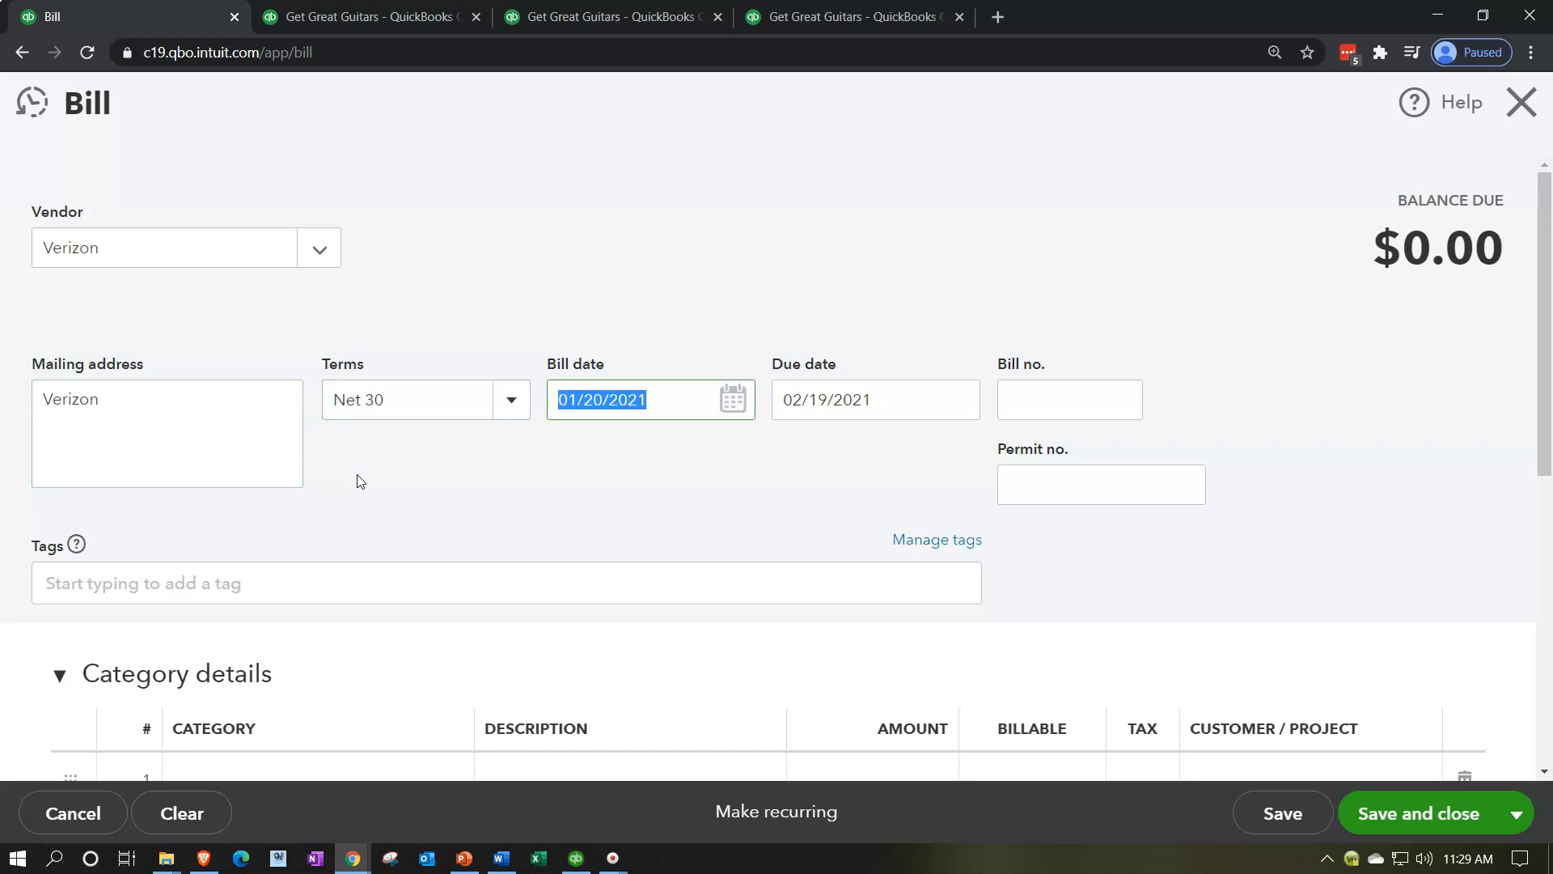
pyautogui.write('02/28/2021')
pyautogui.press('Tab')
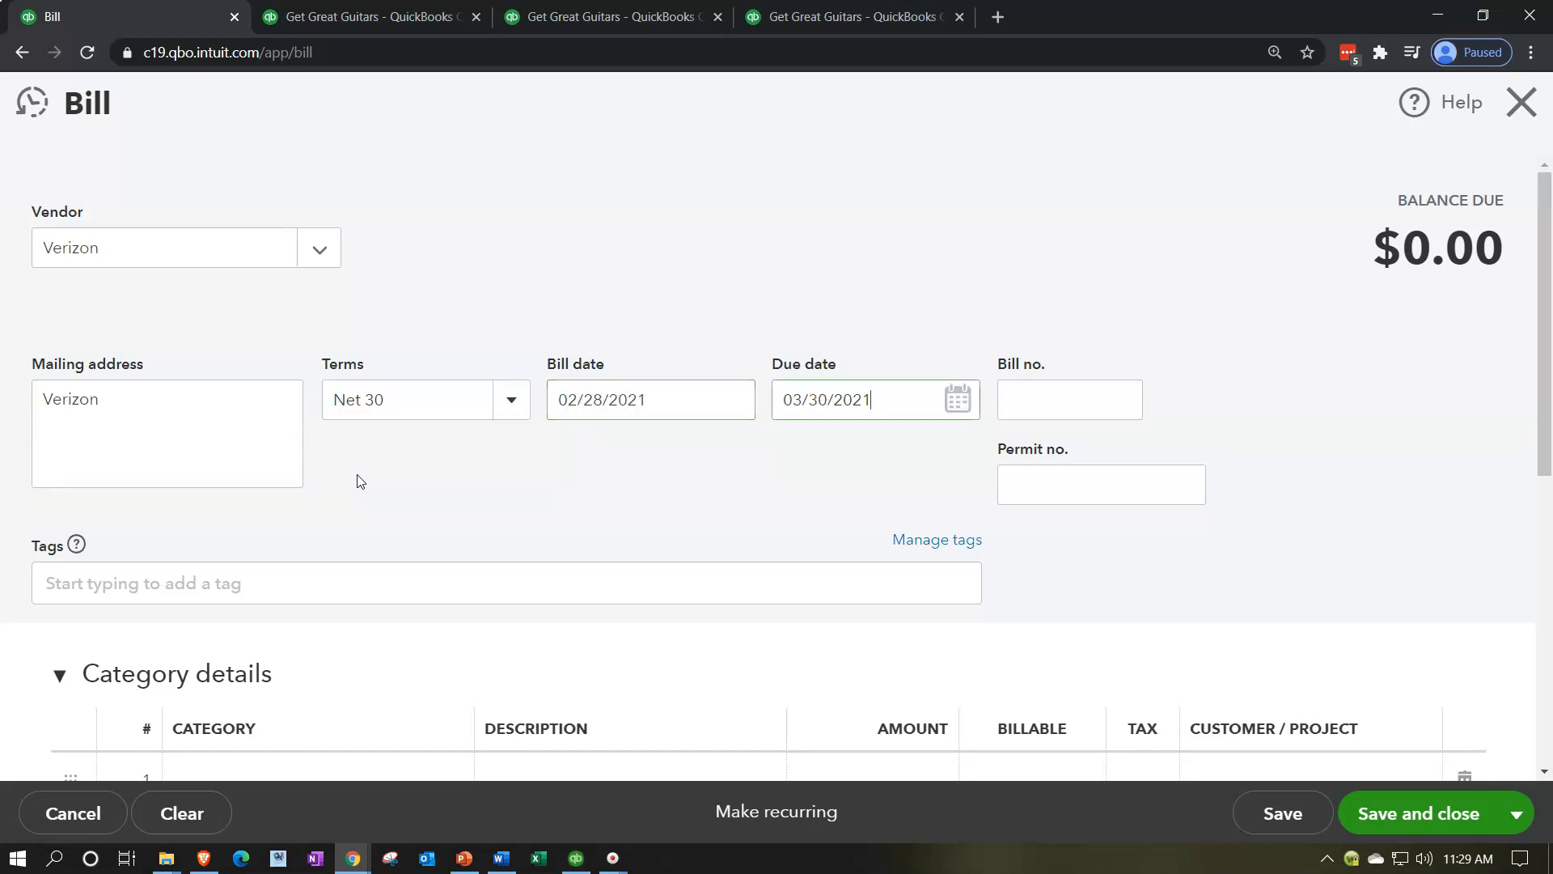
pyautogui.press('Tab')
pyautogui.press('Tab')
pyautogui.press('Tab')
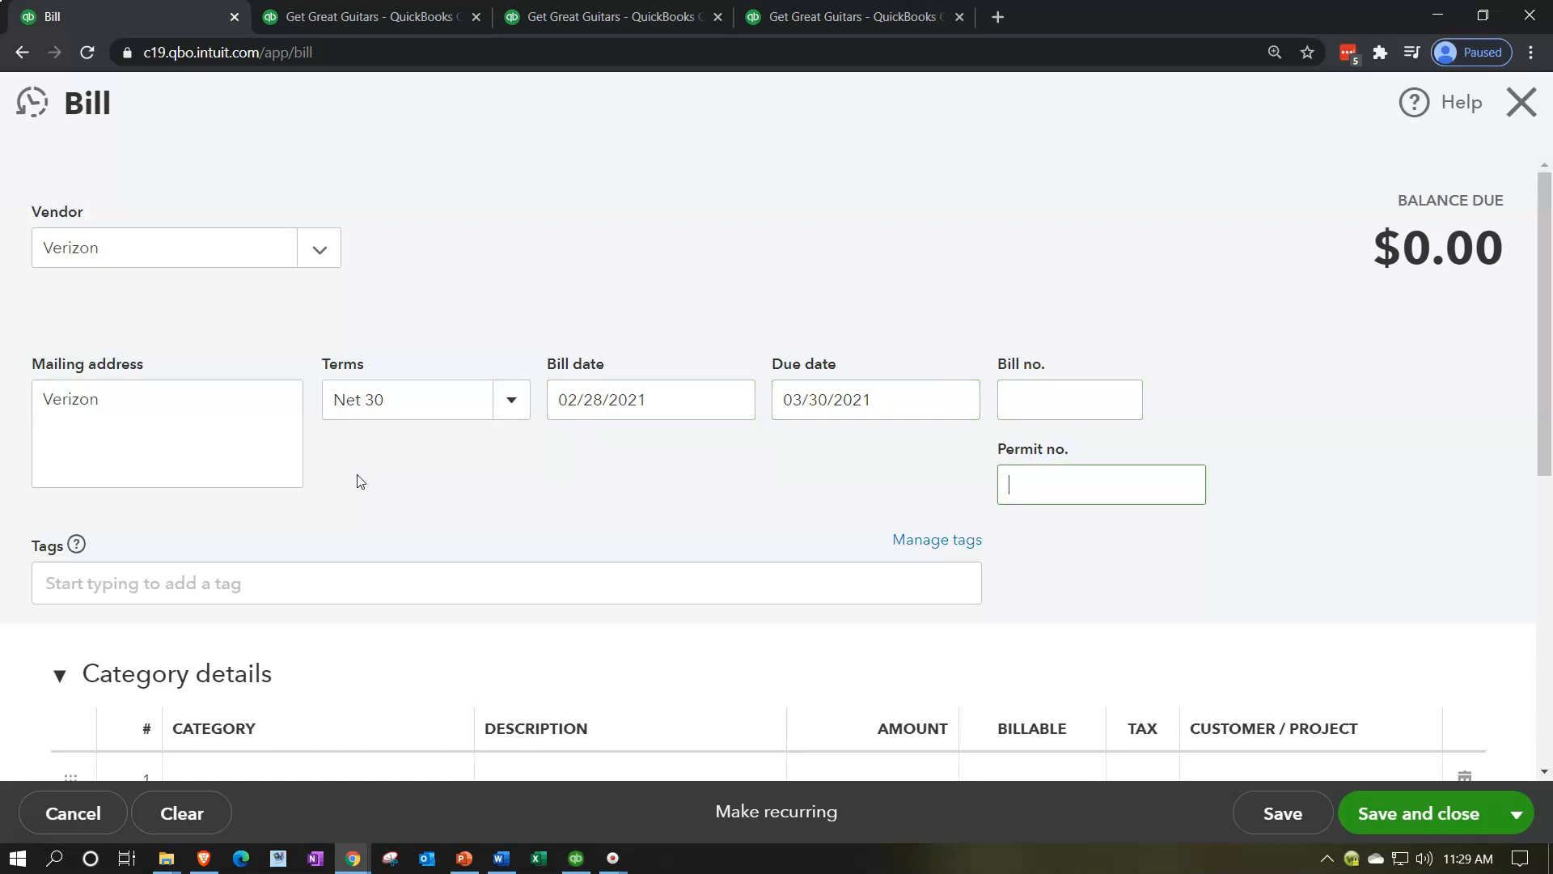
# Step: Assign the Telephone expense category to the first category line of the bill
pyautogui.scroll(-2, 361, 481)
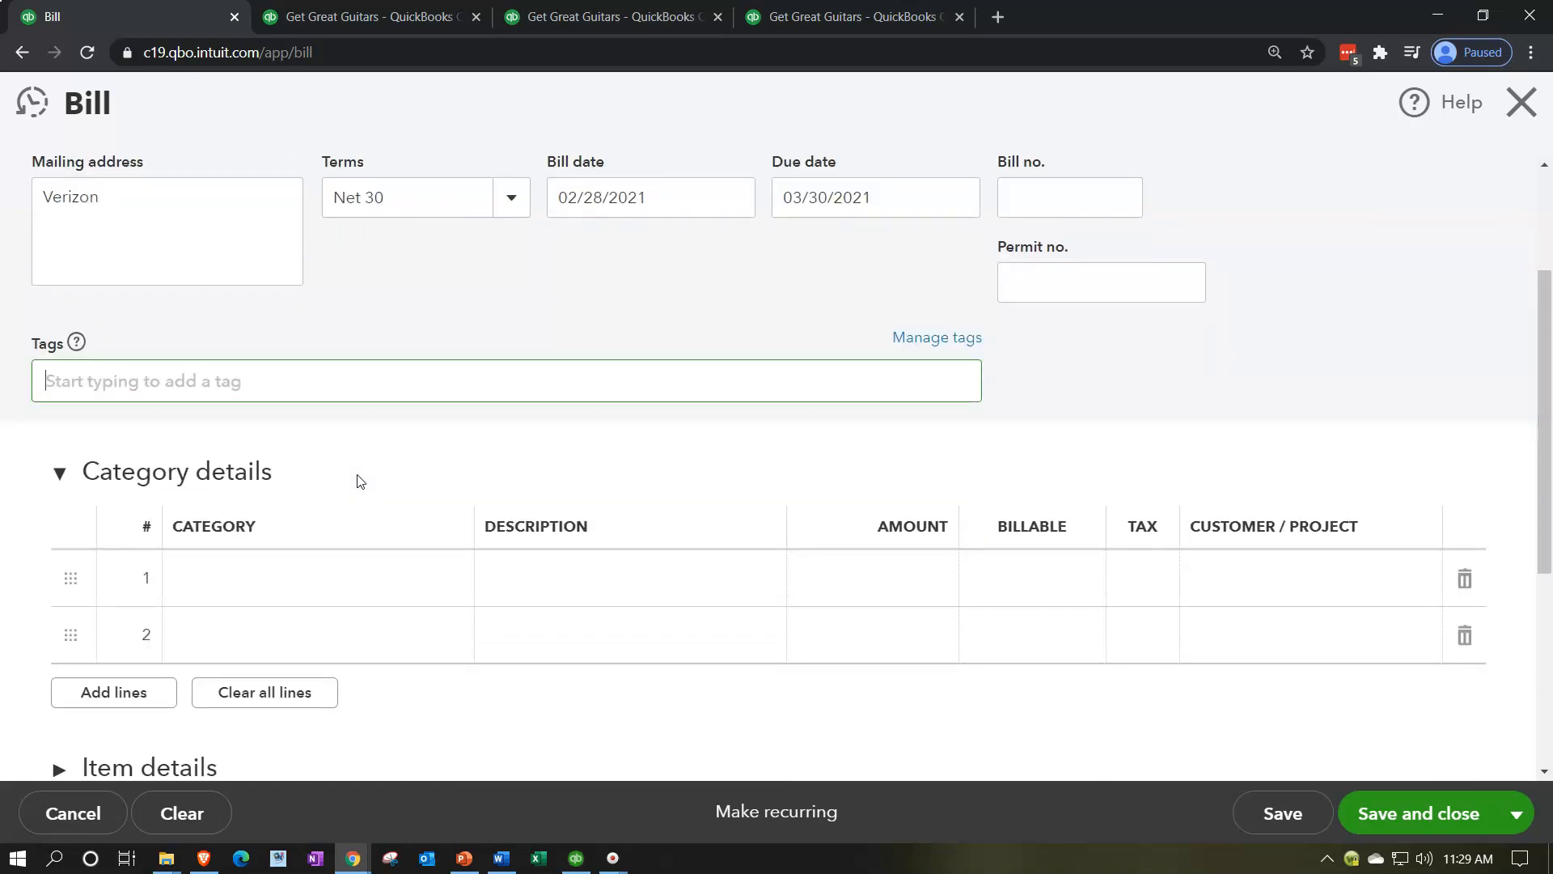
pyautogui.click(293, 578)
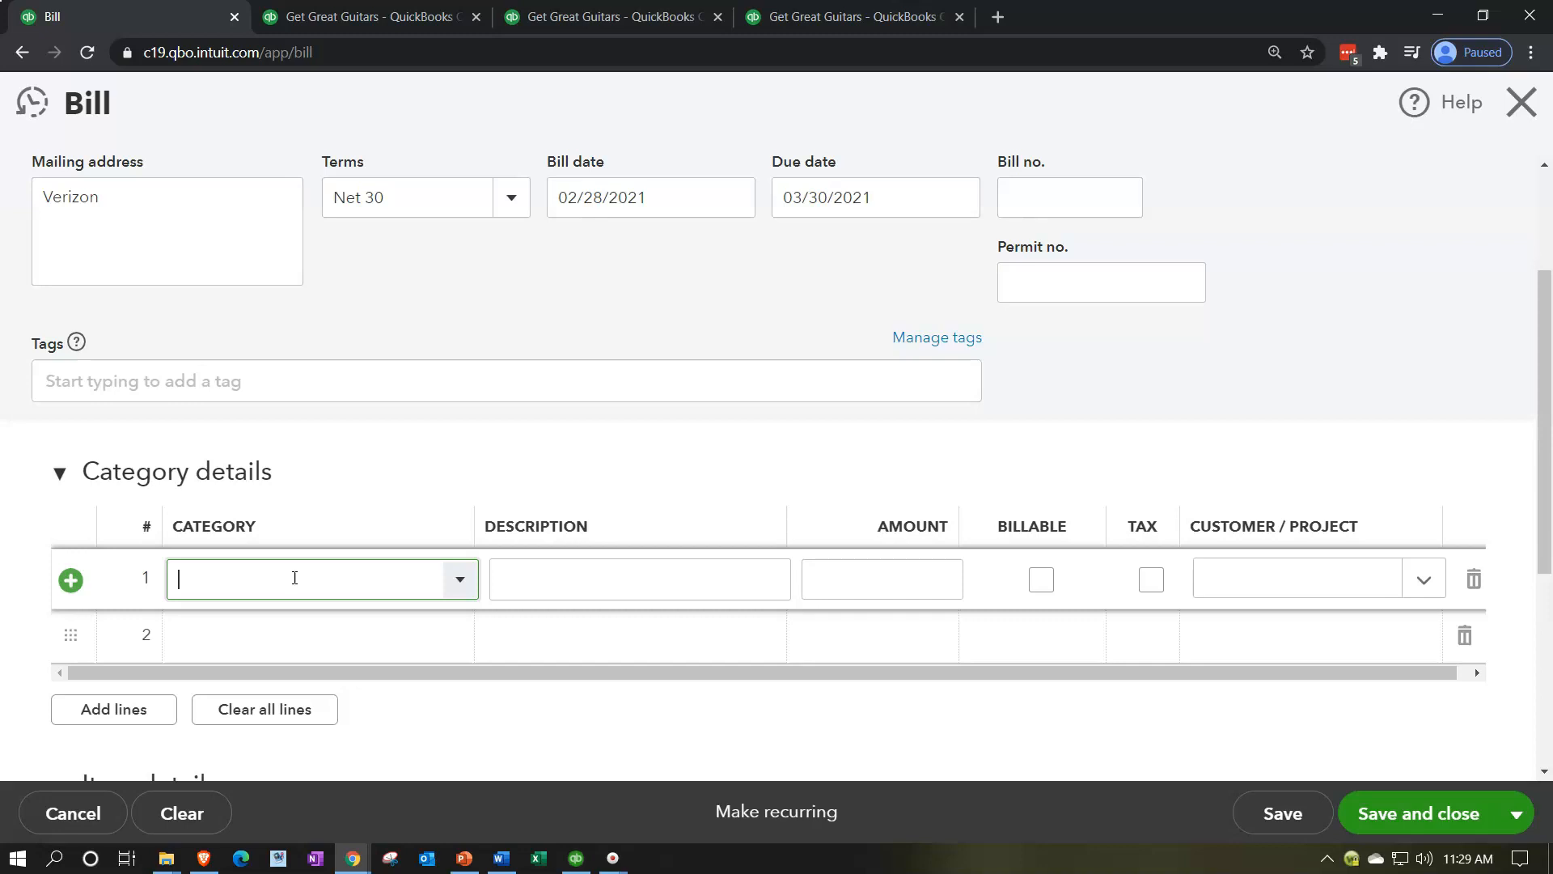
pyautogui.write('te')
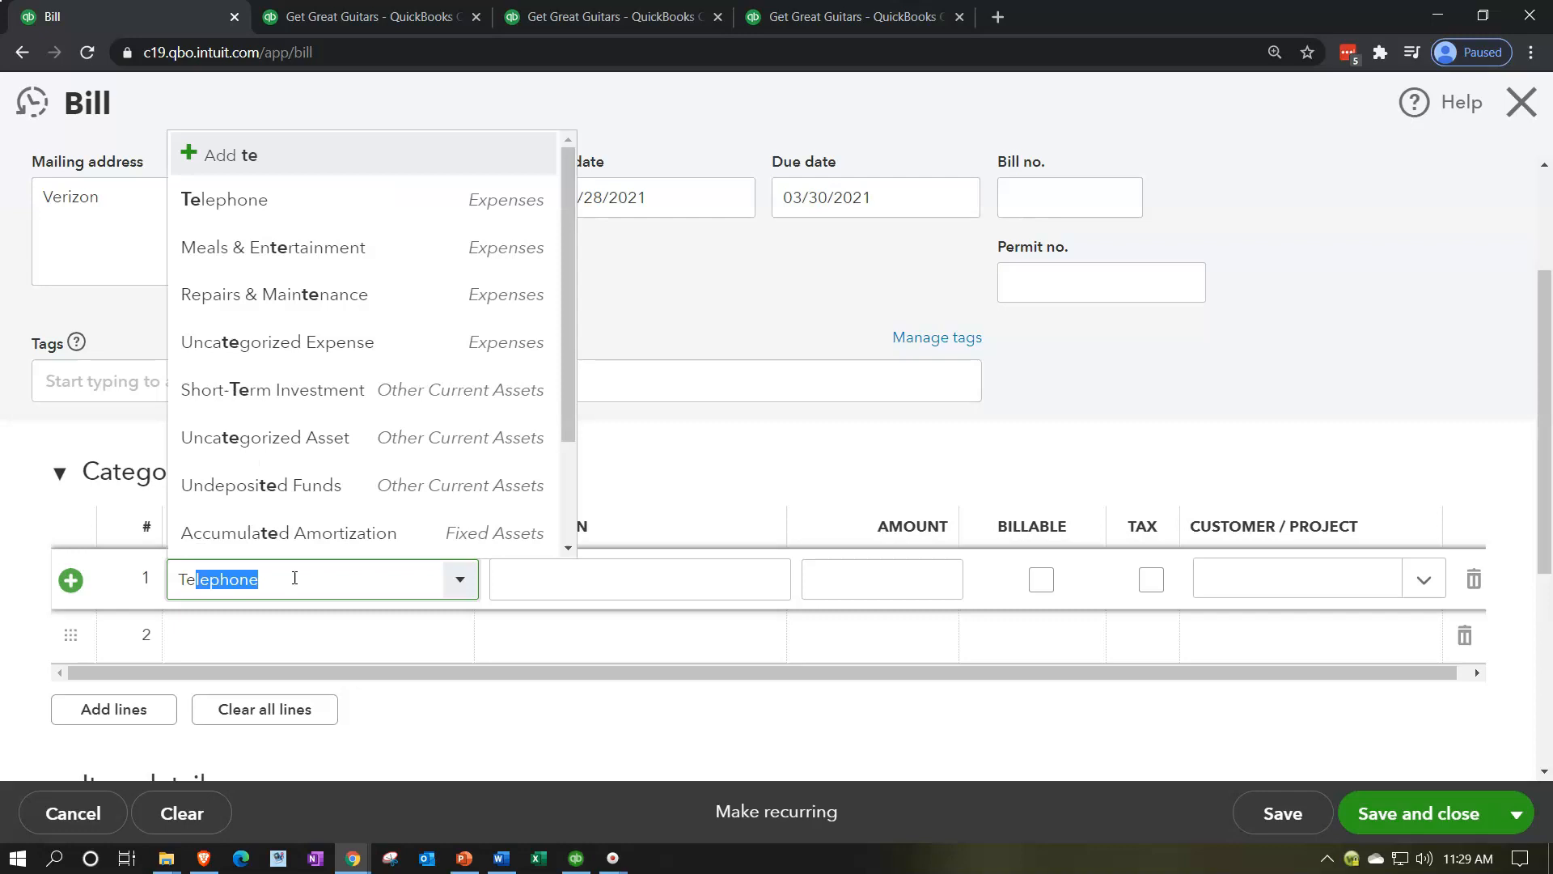
pyautogui.press('Down')
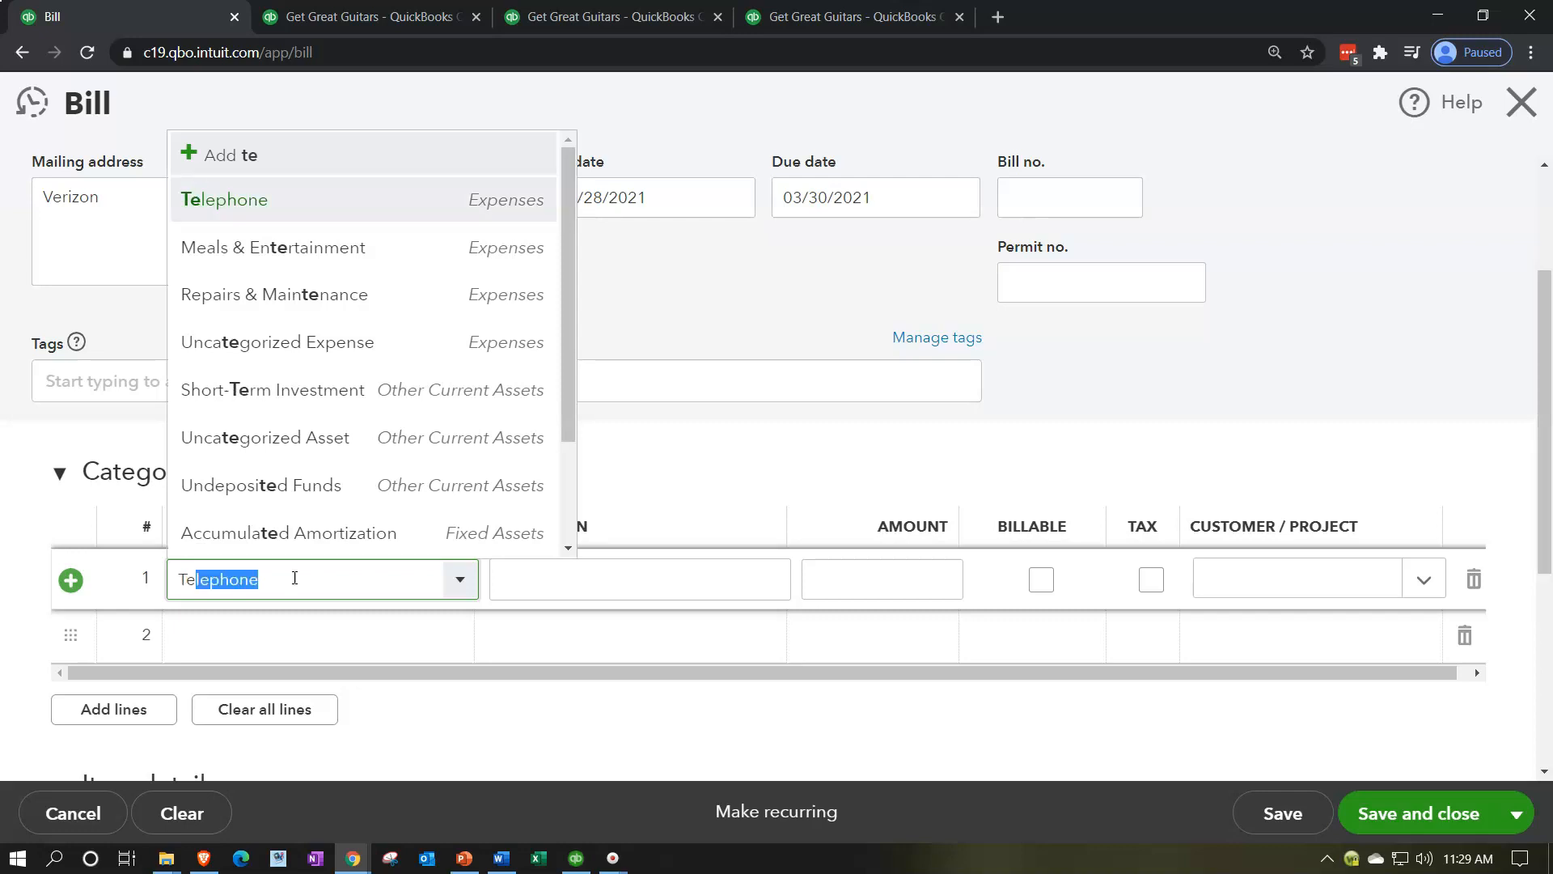
pyautogui.press('Tab')
pyautogui.press('Tab')
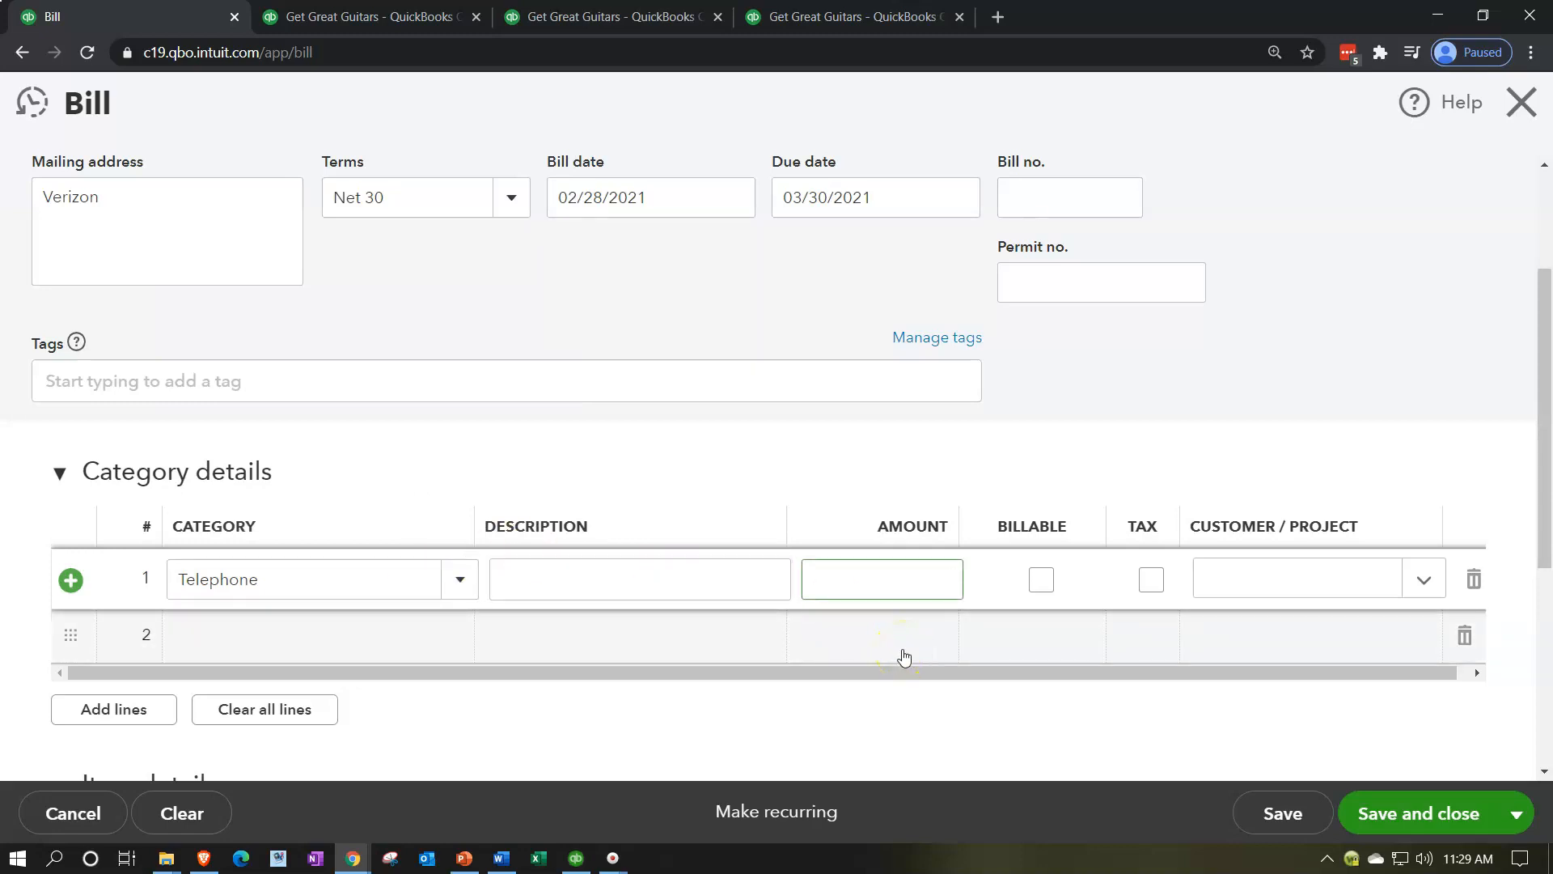
# Step: Enter 365 as the amount of the Telephone line, and save the bill and start a new one
pyautogui.click(880, 521)
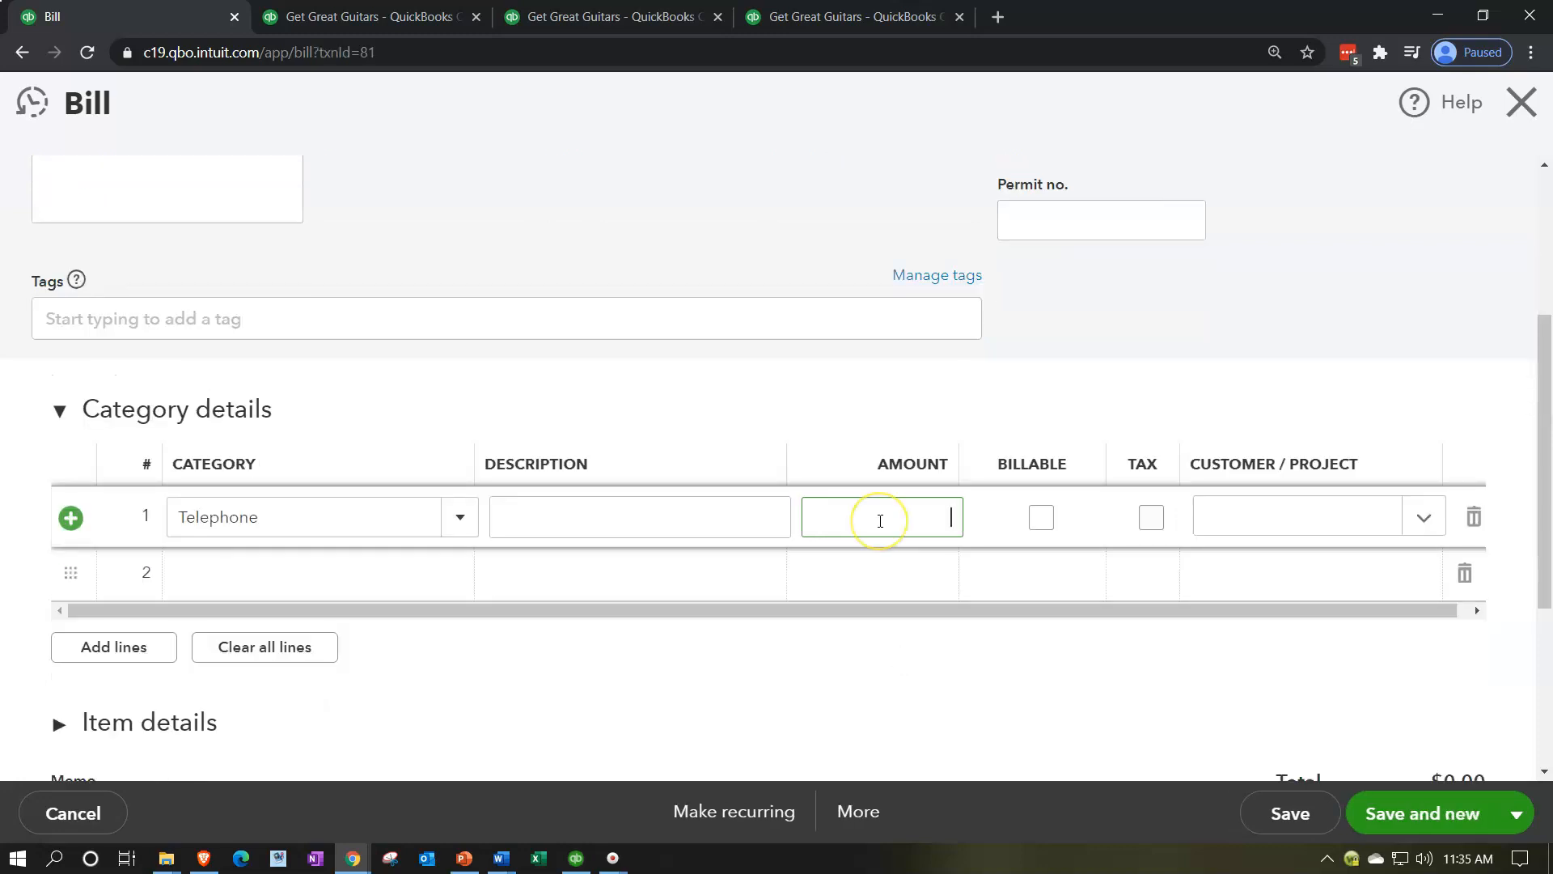
pyautogui.write('365')
pyautogui.press('Tab')
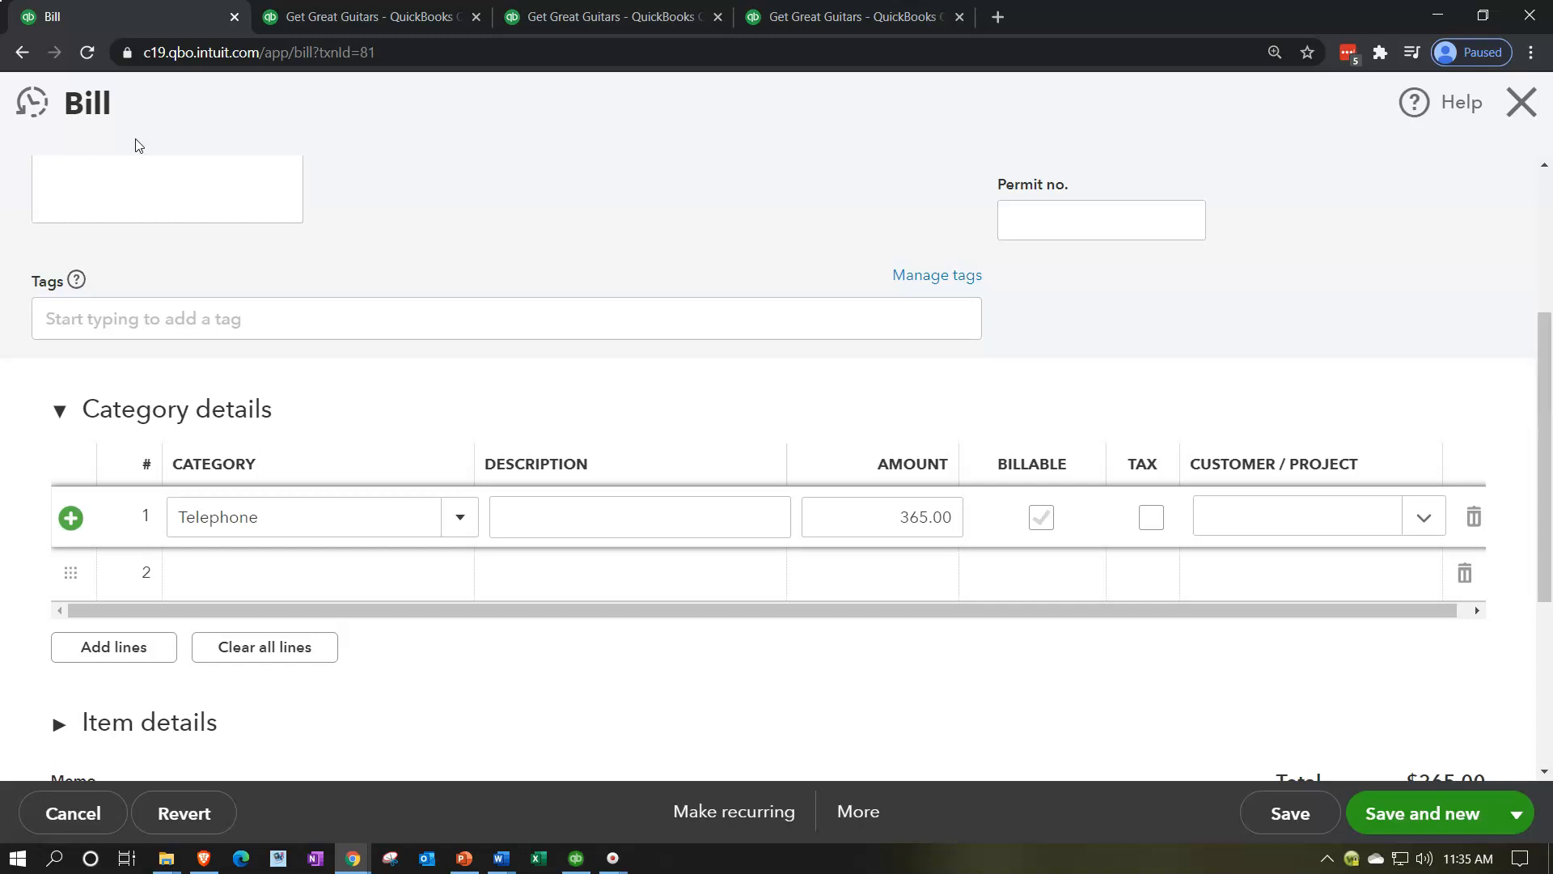
pyautogui.click(1451, 827)
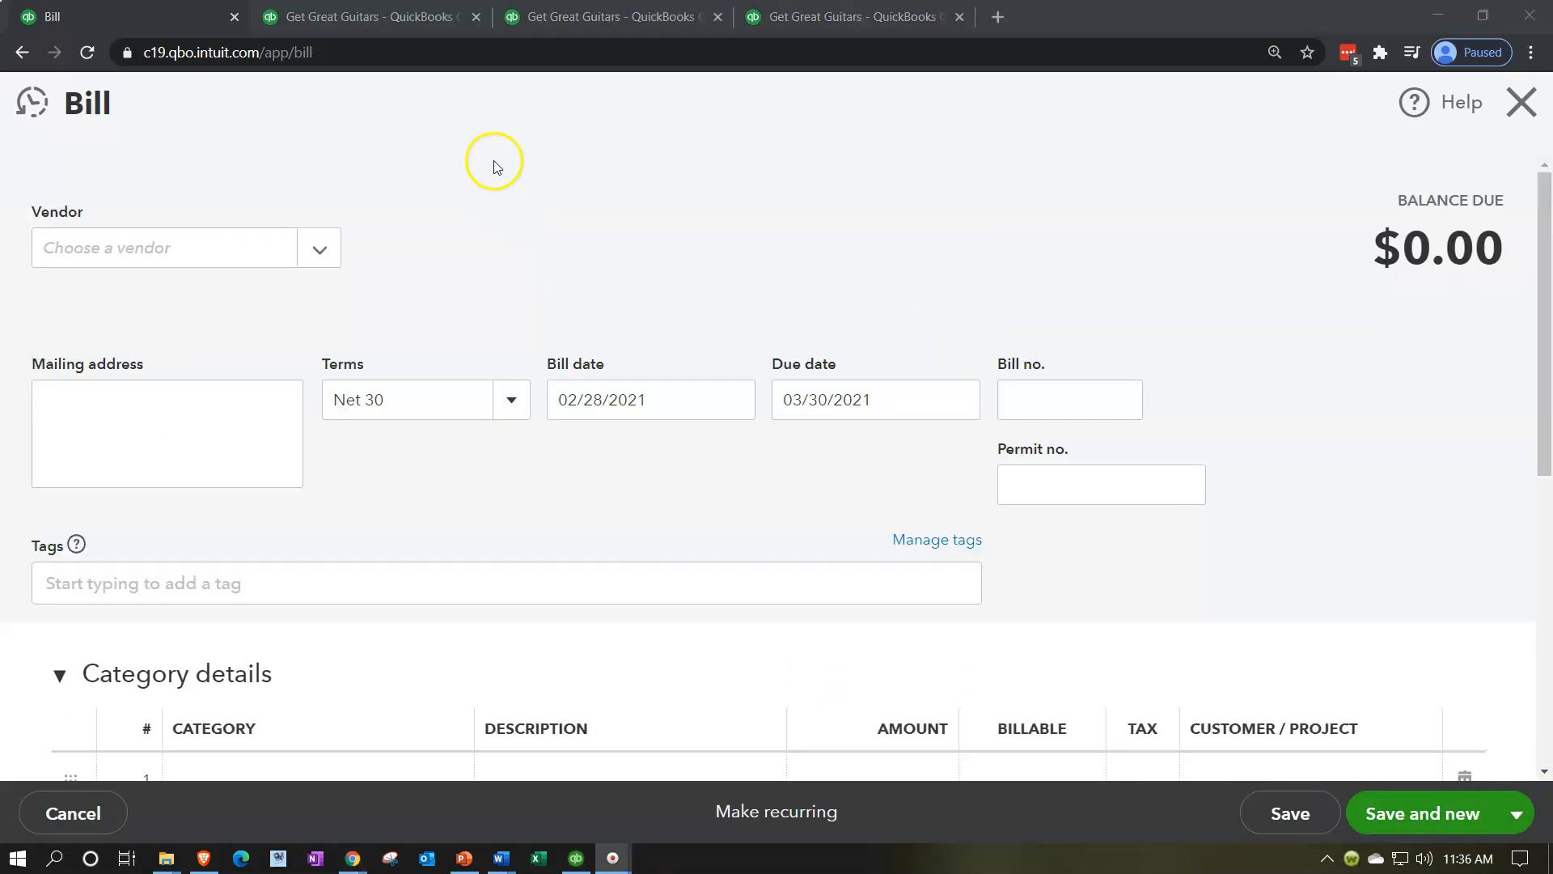
# Step: Return from the Accounts Payable transaction report to the Balance Sheet and examine its assets and Accounts Payable
pyautogui.click(386, 22)
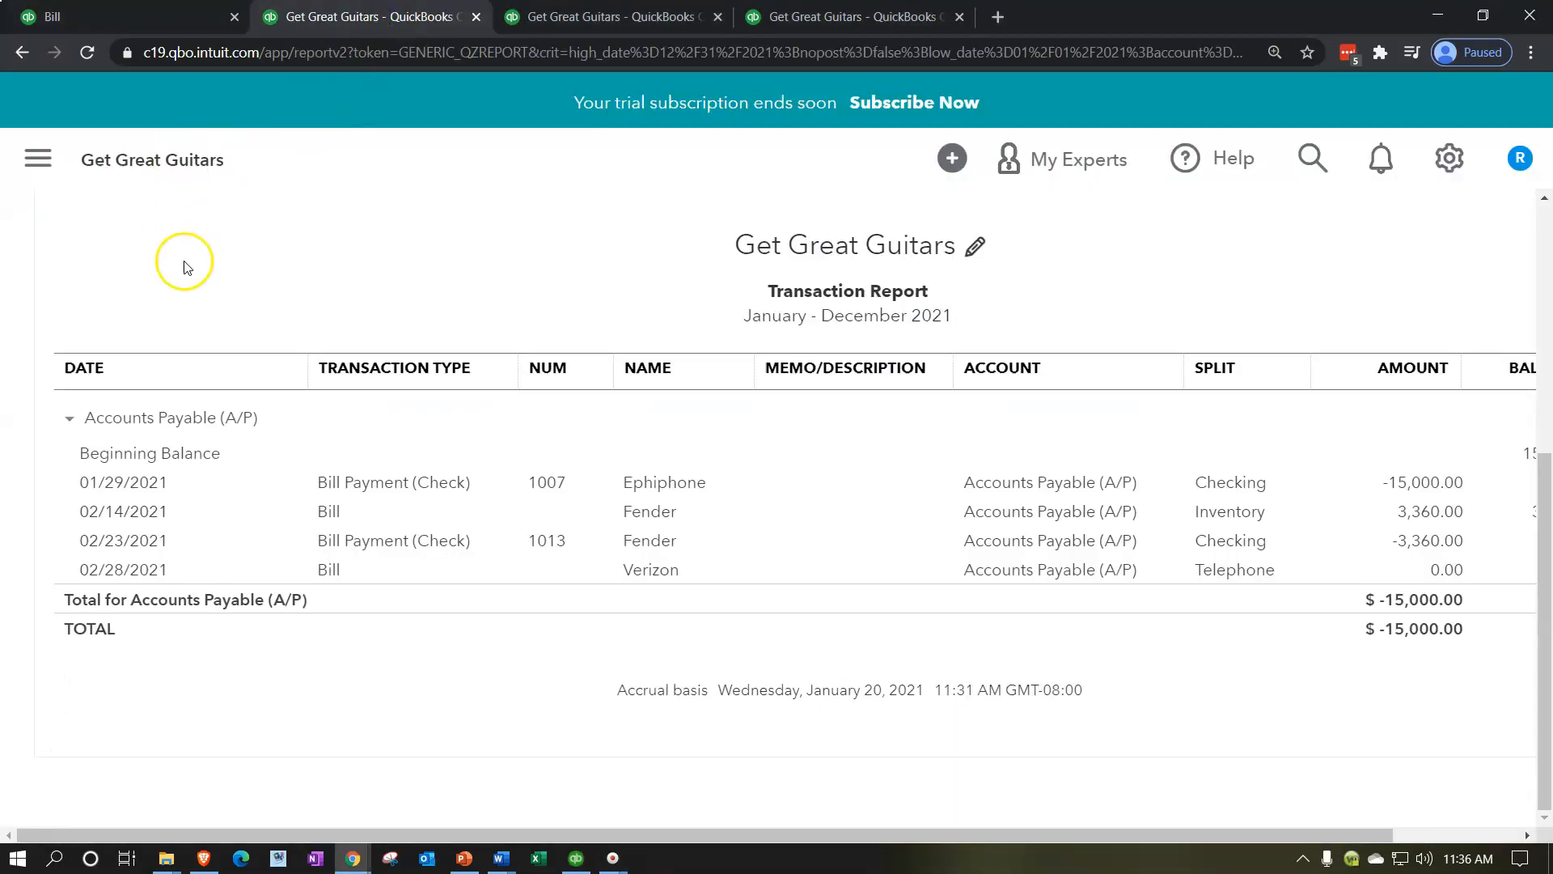
pyautogui.scroll(5, 202, 307)
pyautogui.click(181, 293)
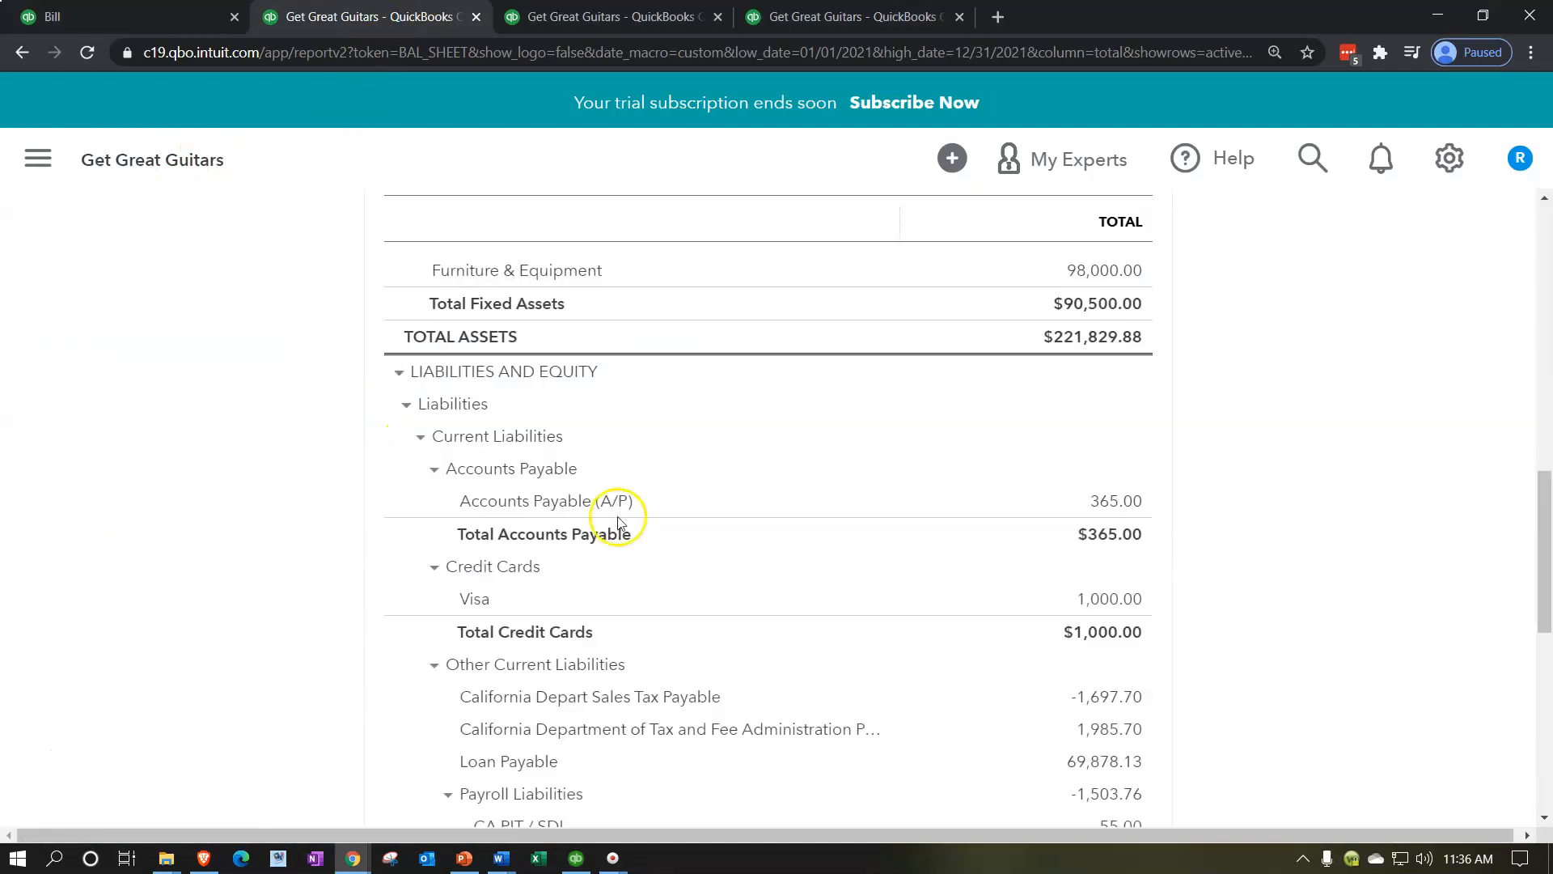
pyautogui.scroll(8, 628, 524)
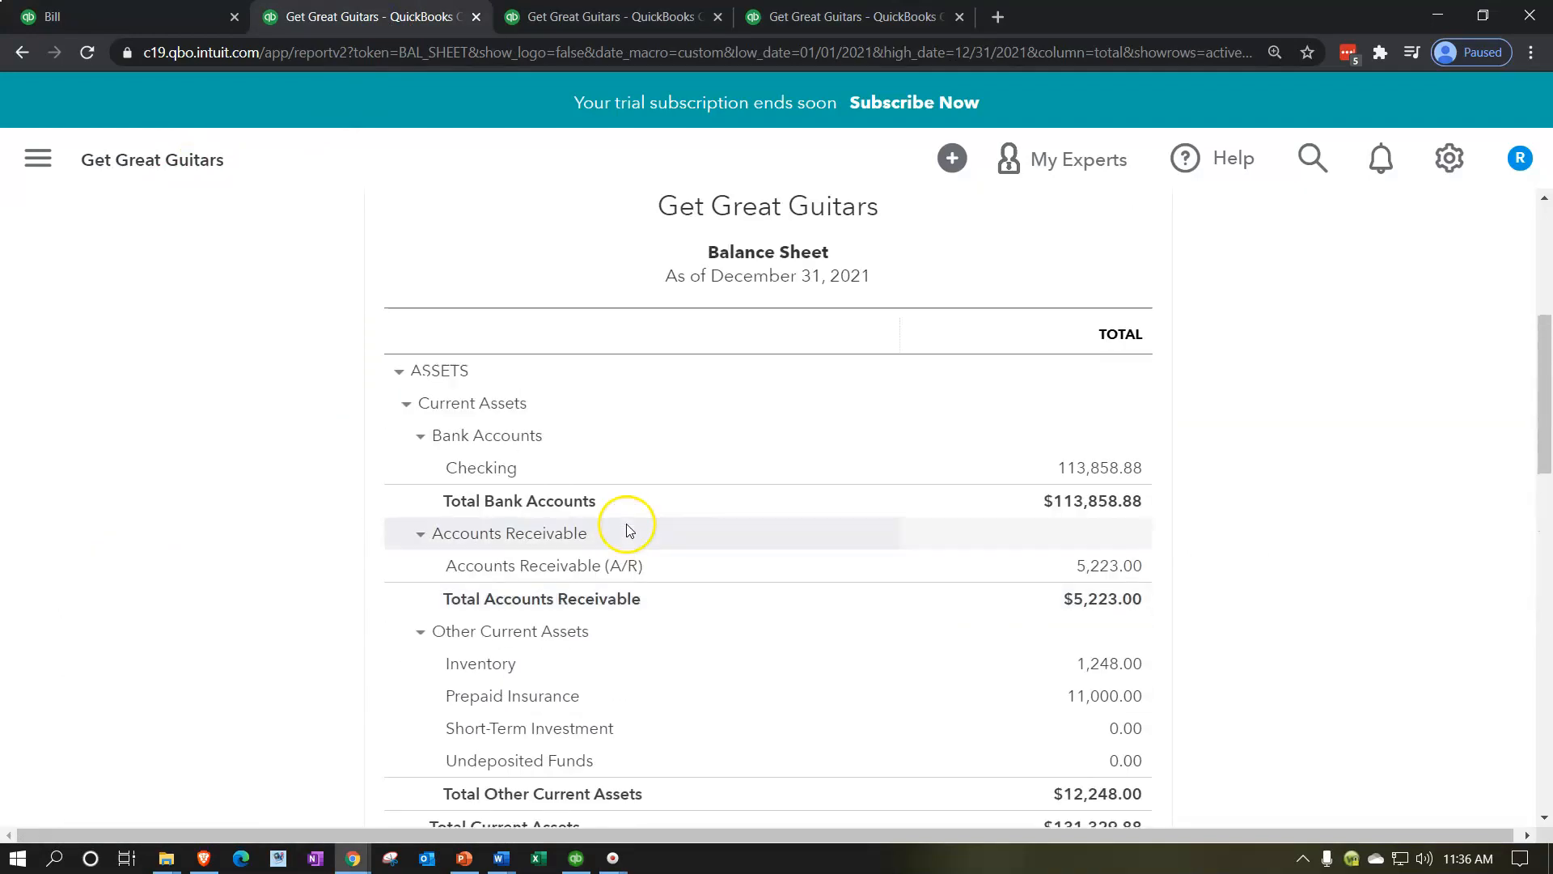
pyautogui.scroll(-4, 300, 598)
pyautogui.scroll(-2, 301, 598)
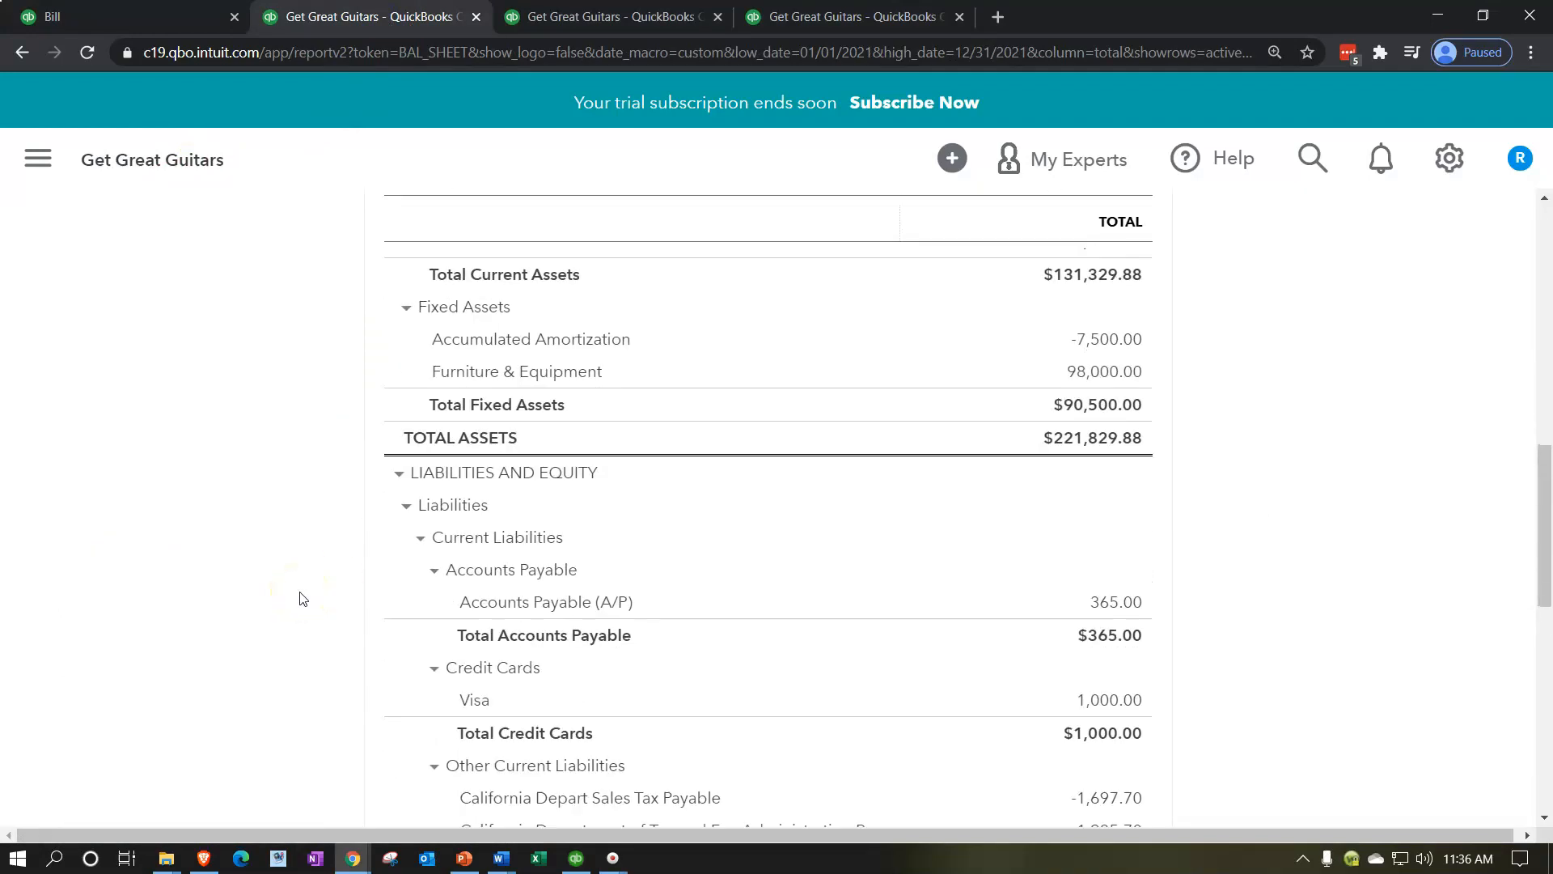
pyautogui.scroll(8, 301, 598)
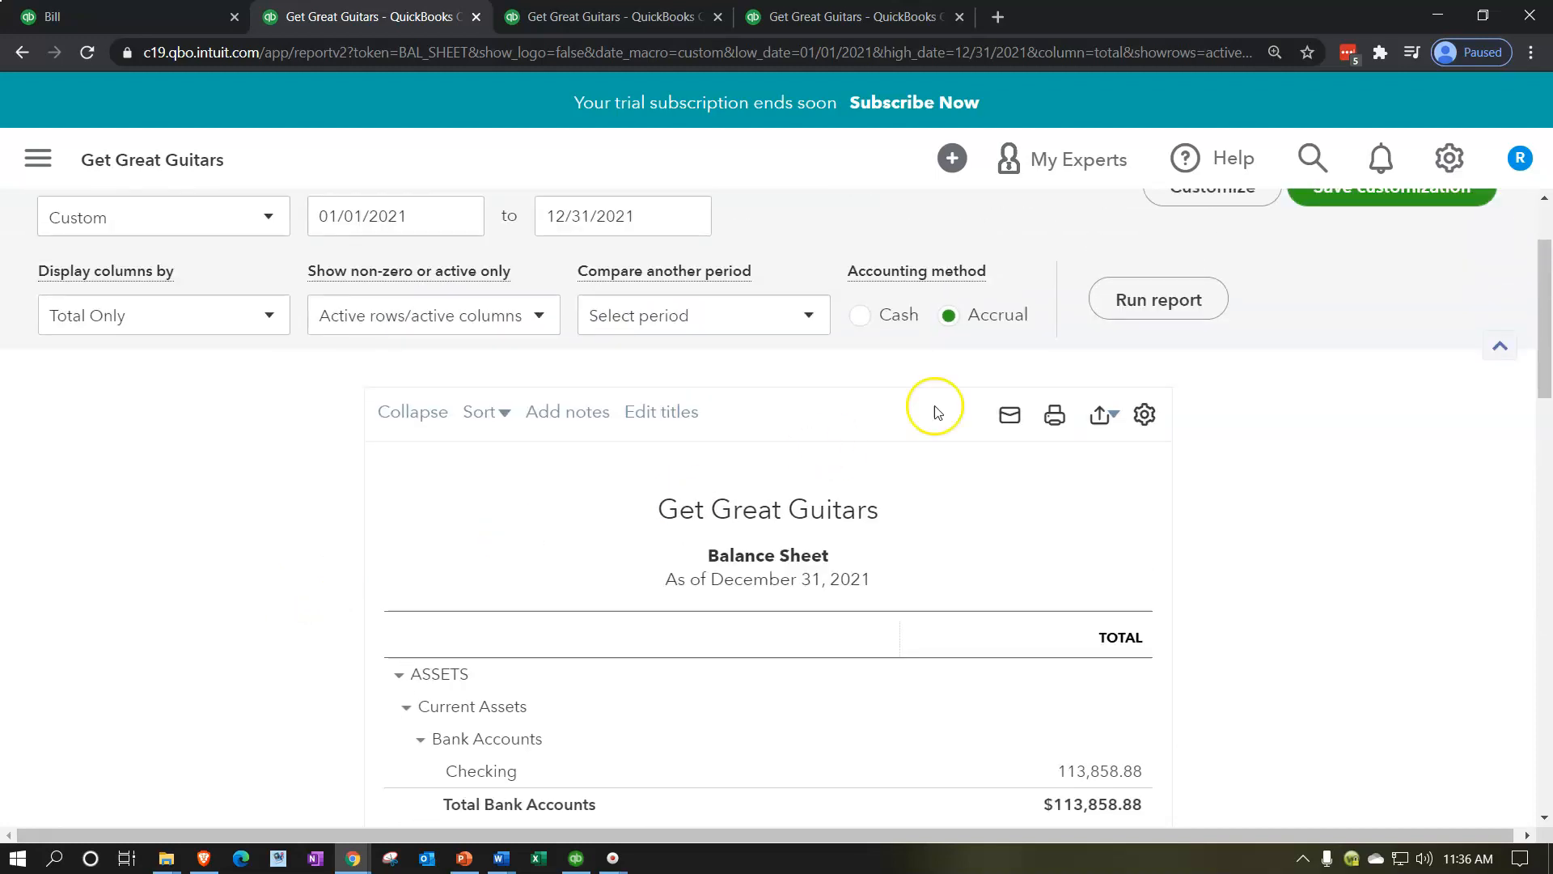
# Step: Rerun the 2021 Balance Sheet and open the transaction detail behind Accounts Payable (A/P)
pyautogui.click(1109, 306)
pyautogui.scroll(-2, 453, 486)
pyautogui.scroll(-7, 270, 507)
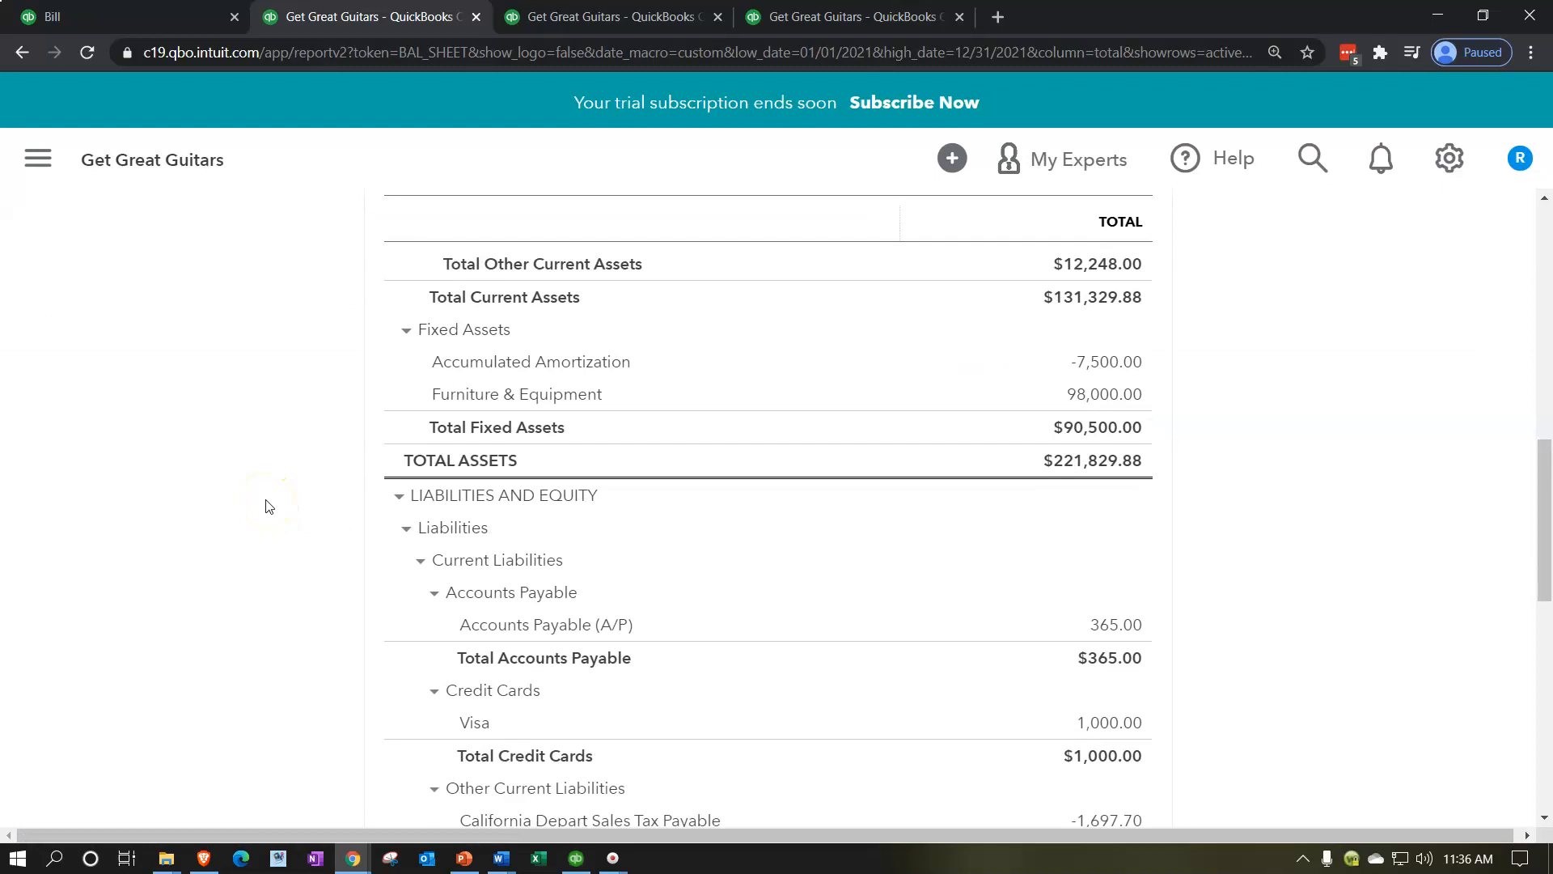
pyautogui.scroll(-2, 270, 507)
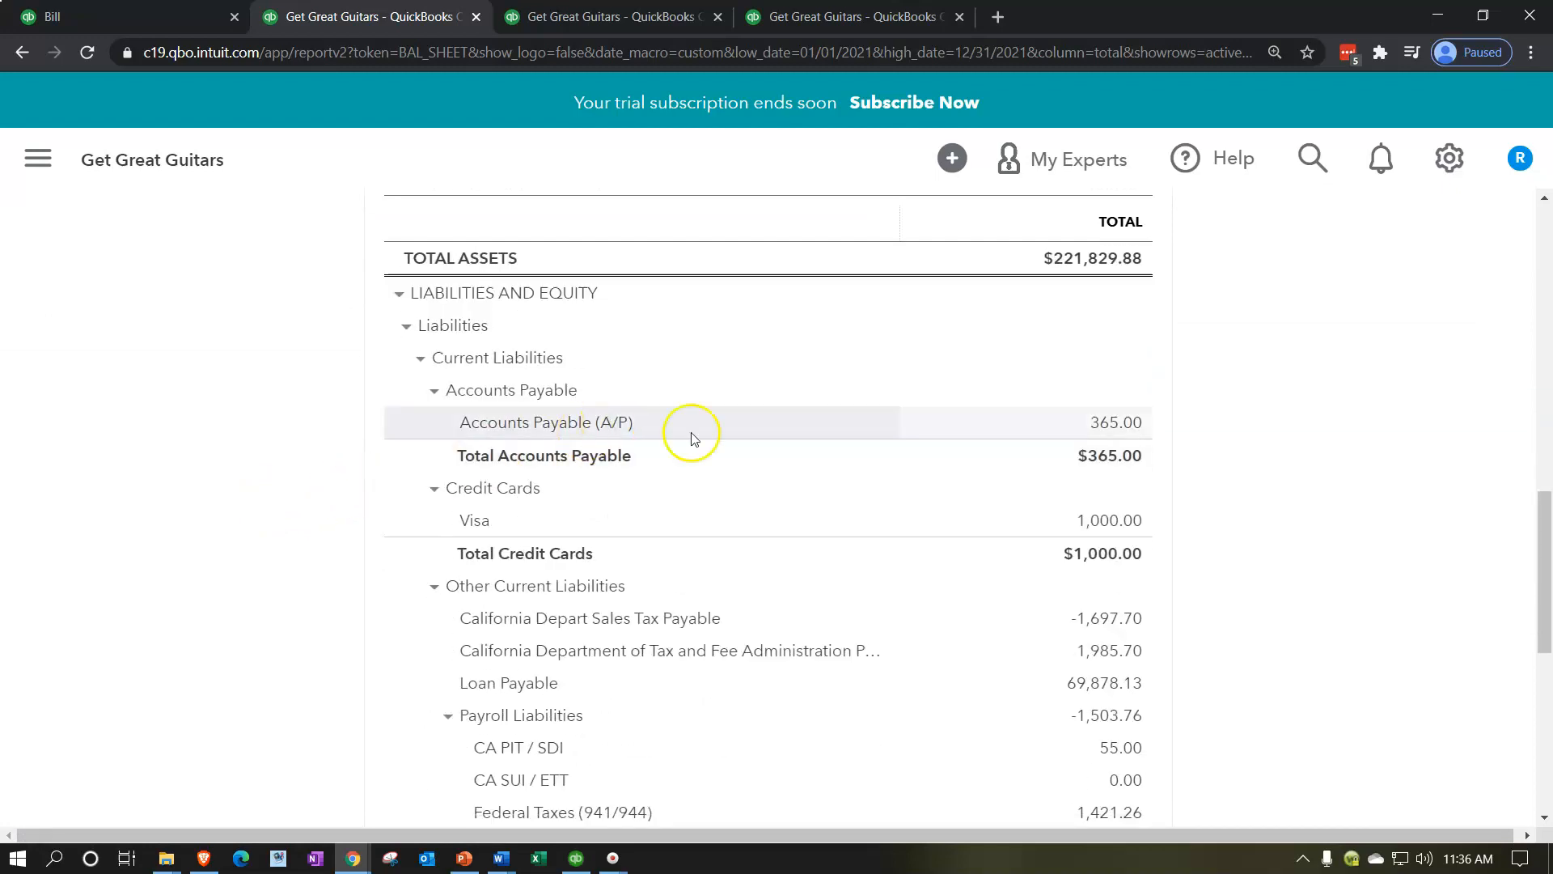
pyautogui.click(1113, 420)
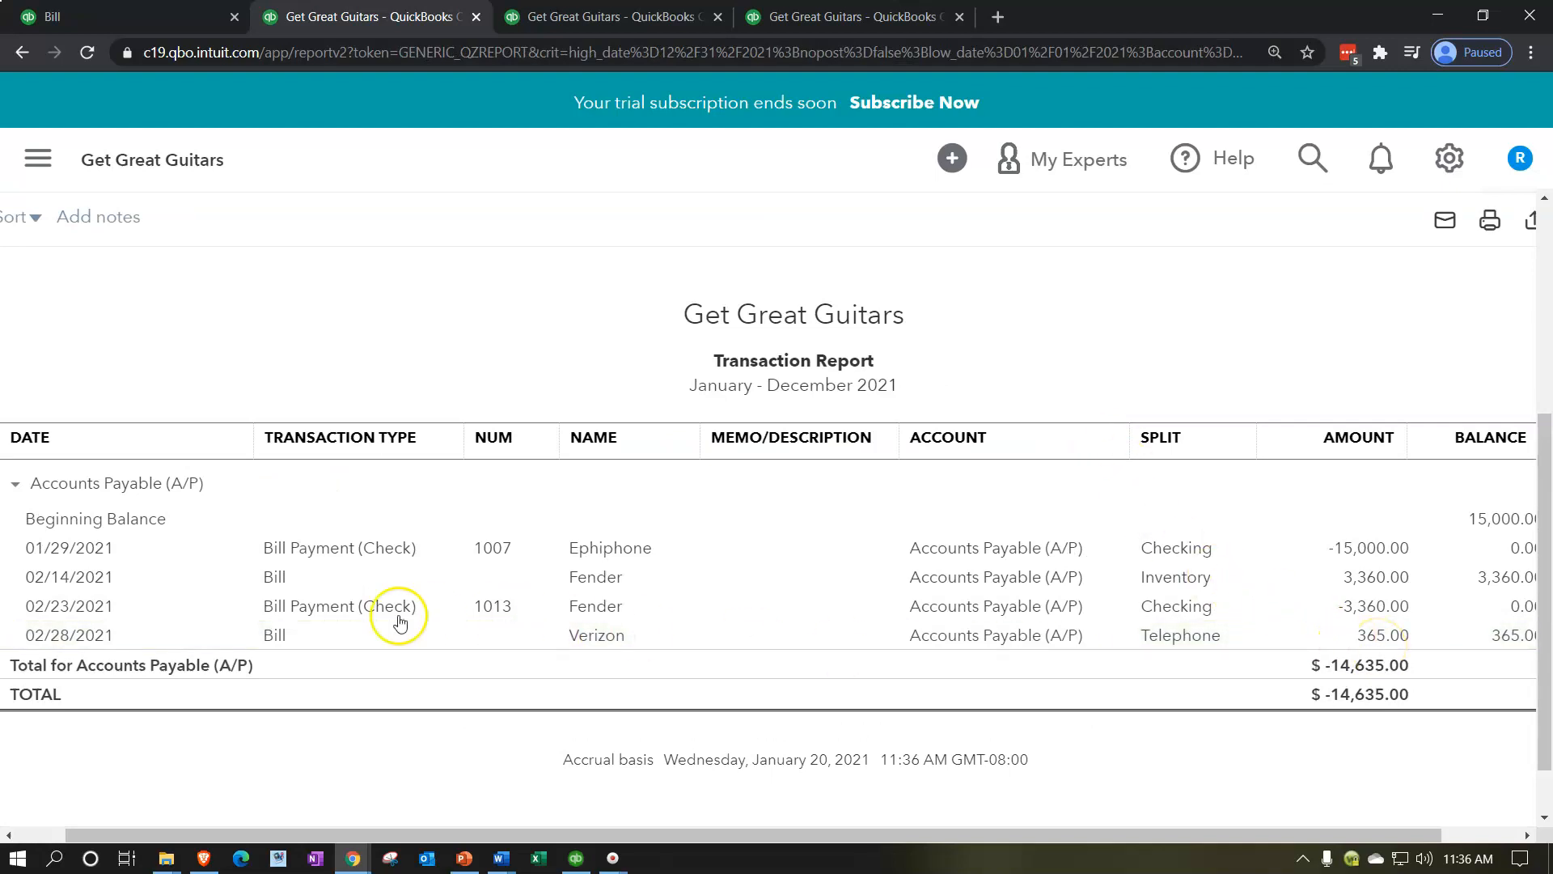
# Step: Return from the Accounts Payable transaction detail to the Balance Sheet's liabilities section
pyautogui.scroll(5, 156, 502)
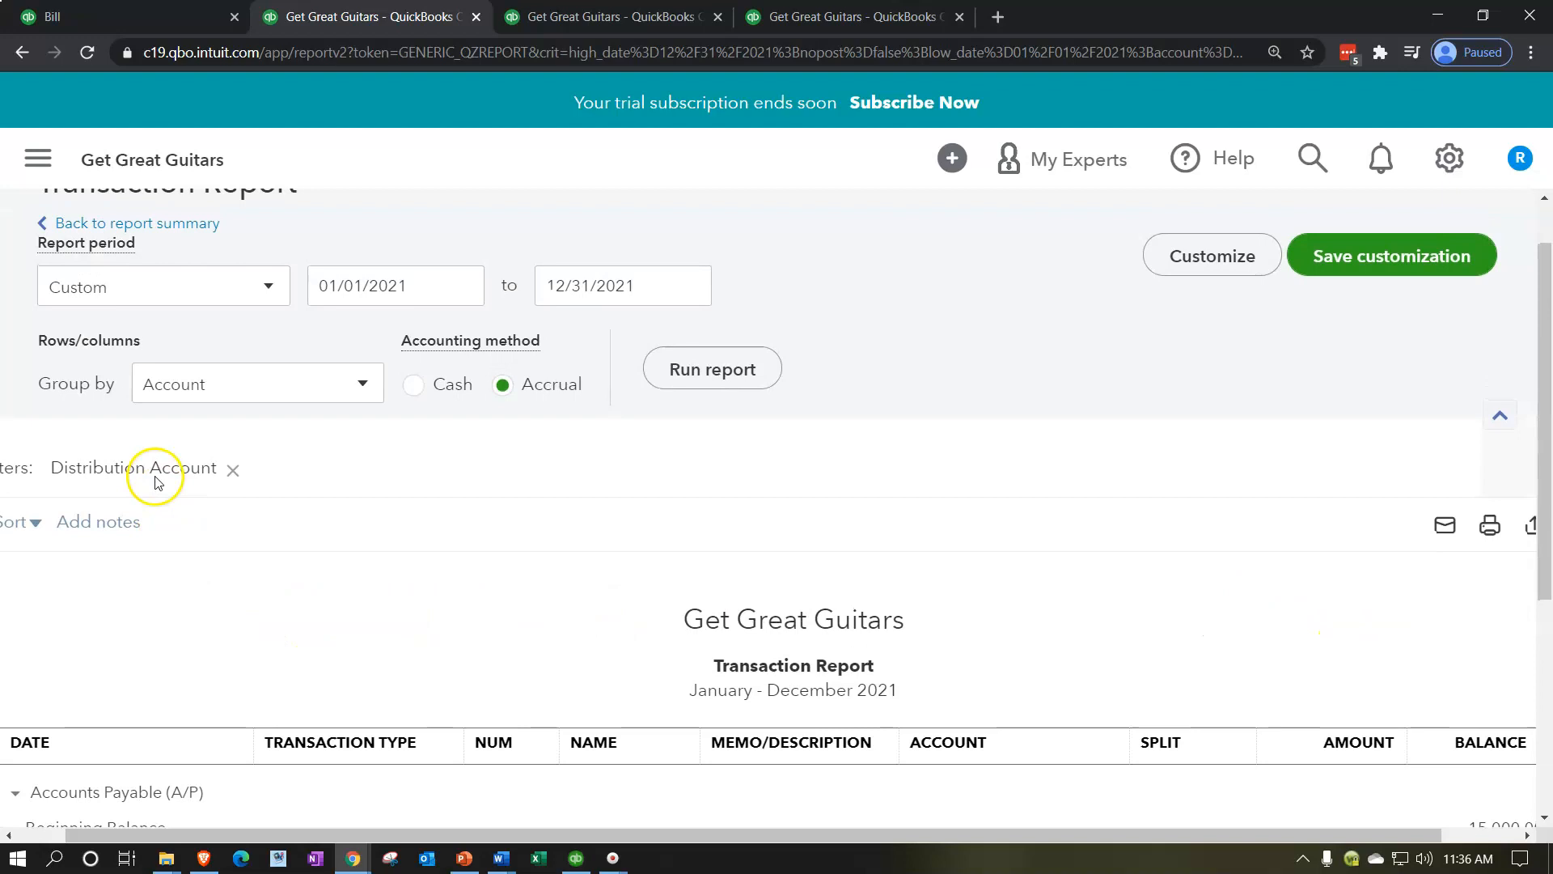
pyautogui.click(174, 296)
pyautogui.scroll(-10, 208, 309)
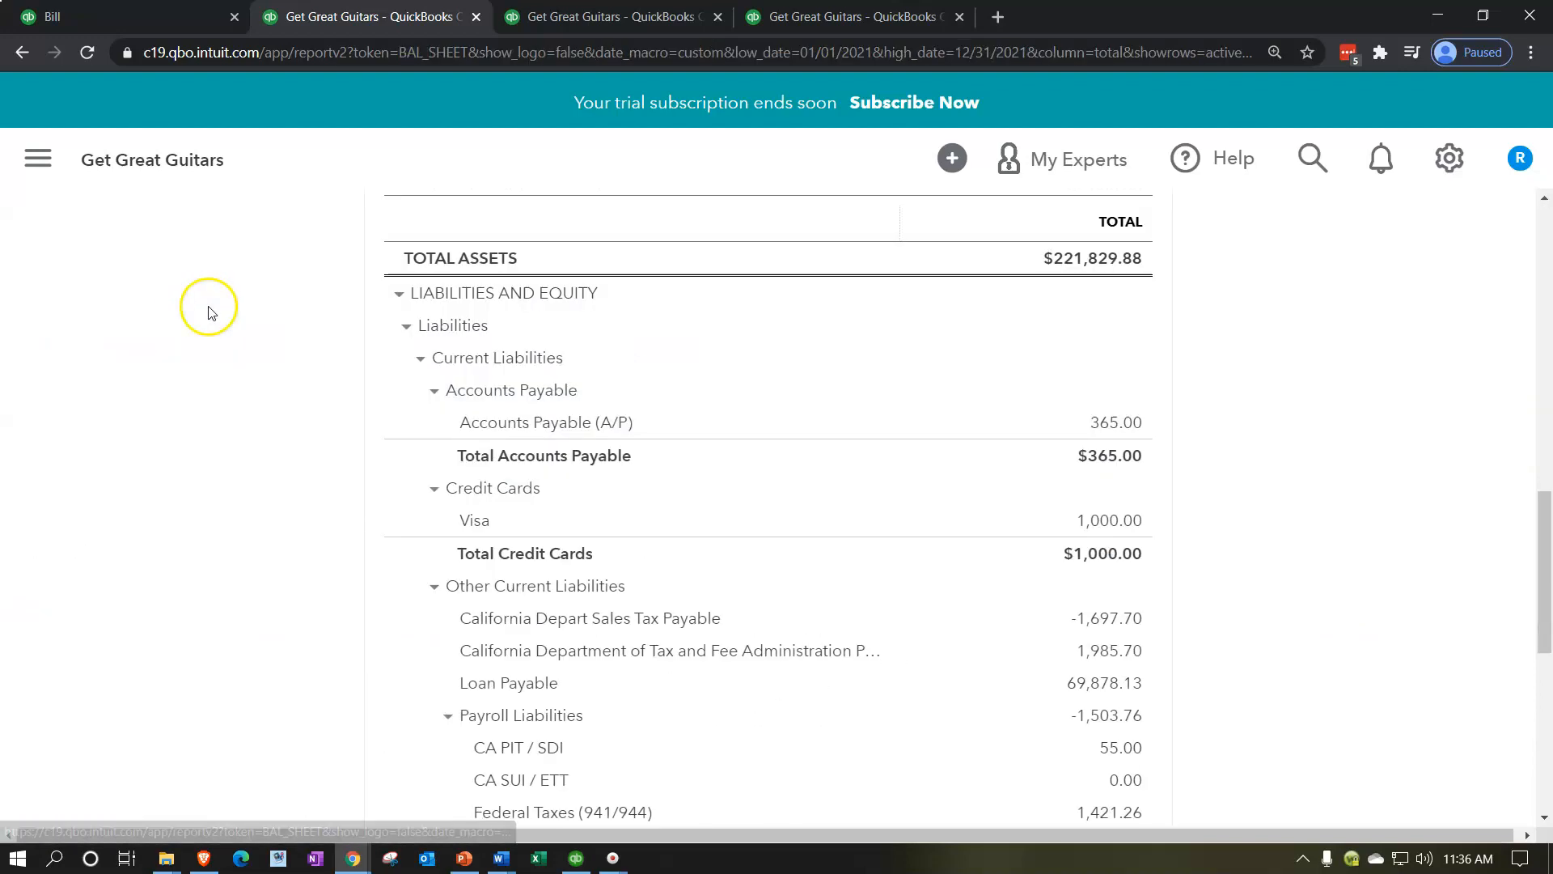
# Step: Switch to the Profit and Loss report, rerun it for 2021, and open the transactions behind the Telephone expense
pyautogui.click(580, 18)
pyautogui.scroll(4, 919, 469)
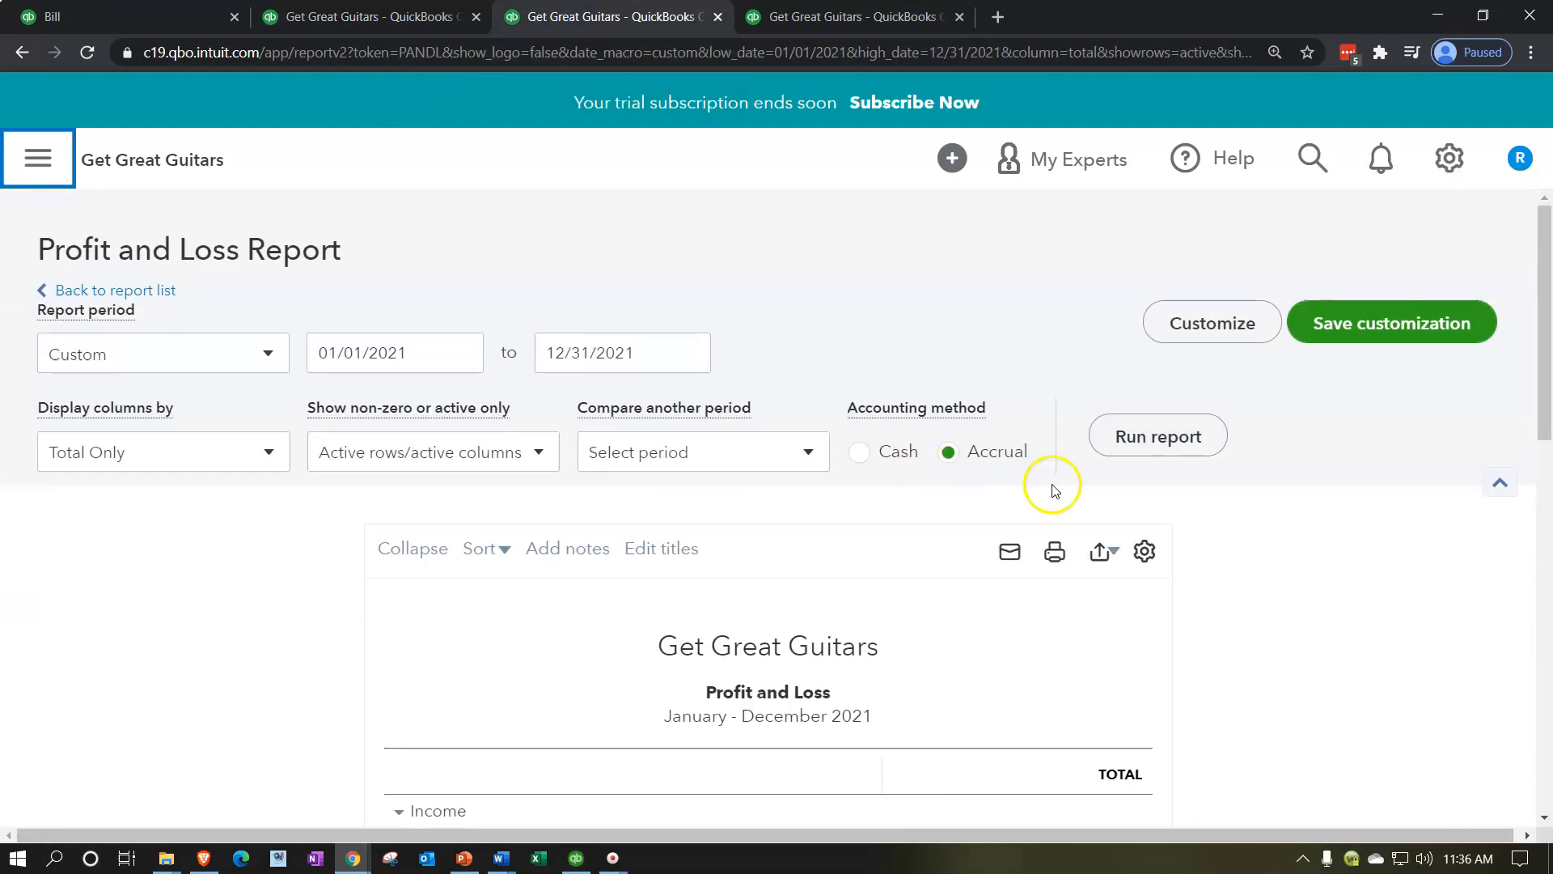
pyautogui.click(1172, 441)
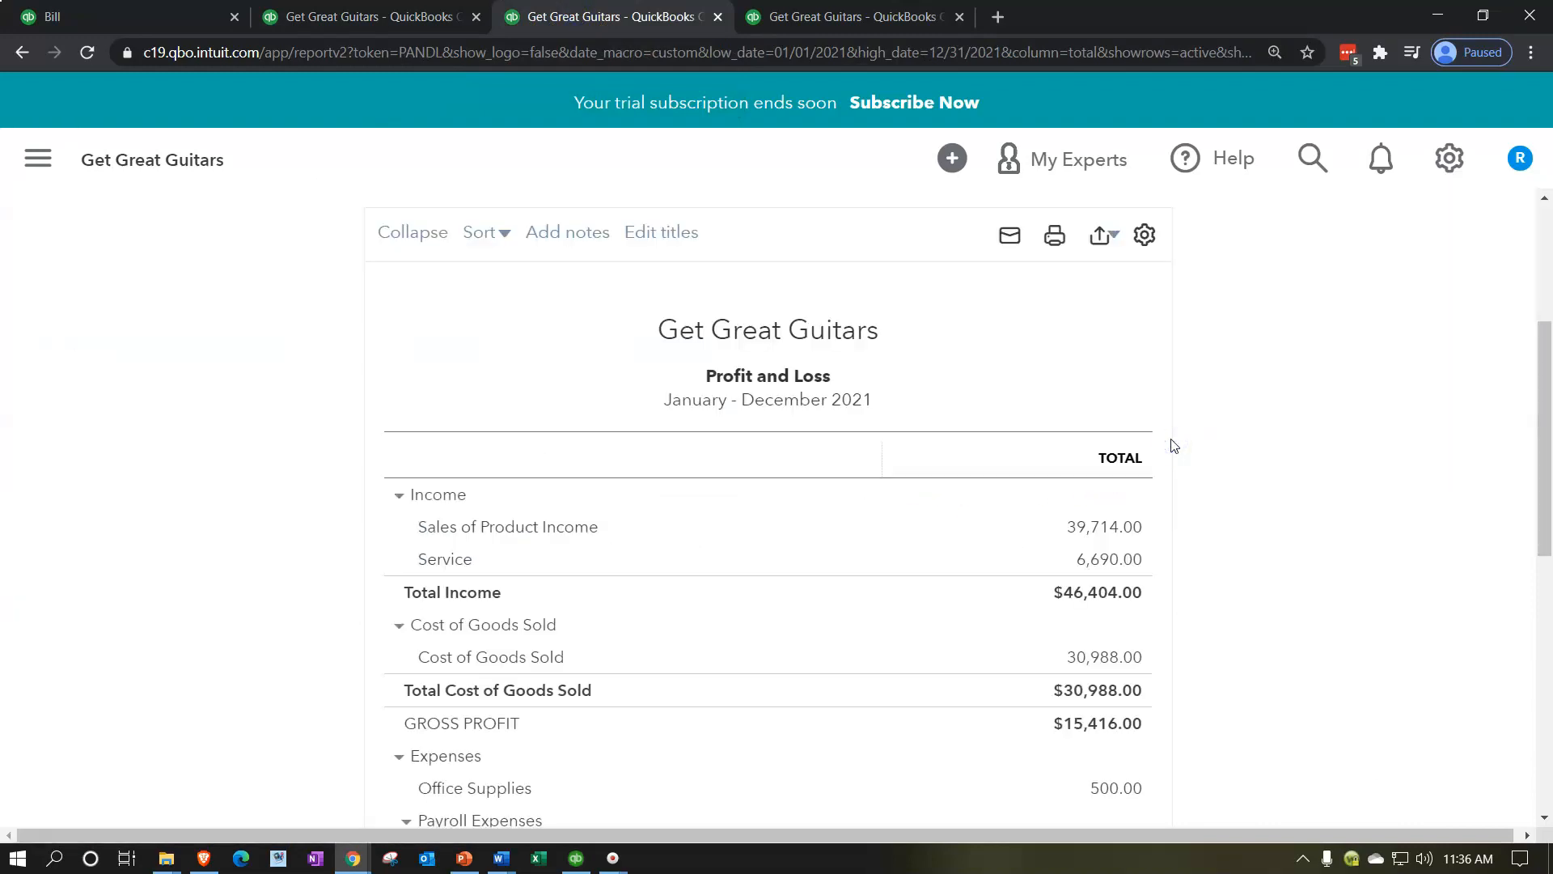
pyautogui.scroll(-2, 1174, 446)
pyautogui.click(1120, 753)
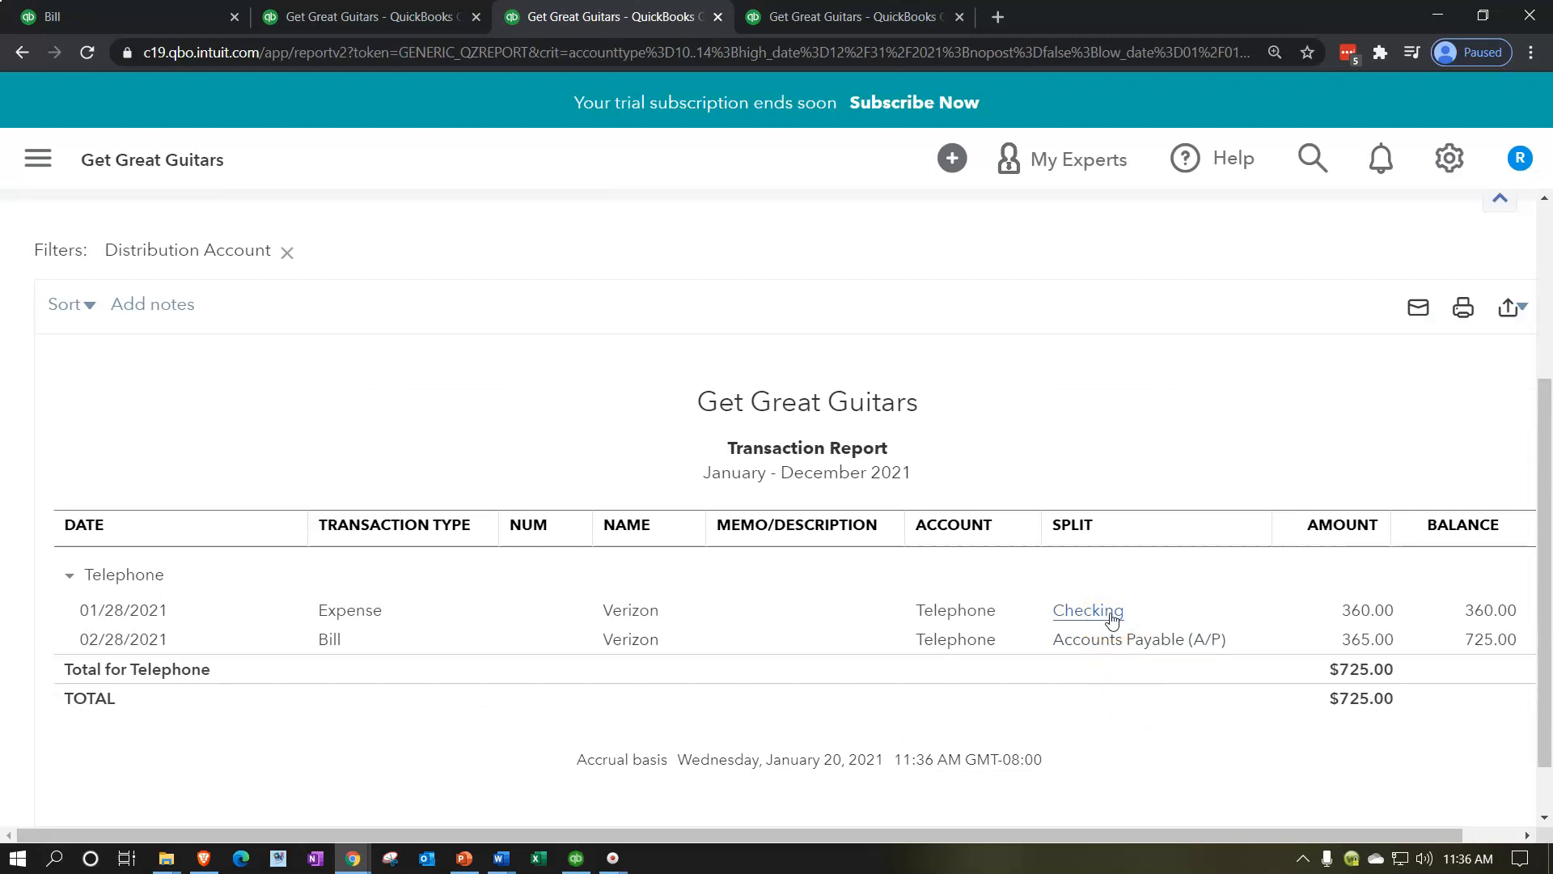
# Step: Examine the Verizon entries in the Telephone transaction report and return to the Profit and Loss report
pyautogui.click(1114, 638)
pyautogui.scroll(4, 213, 621)
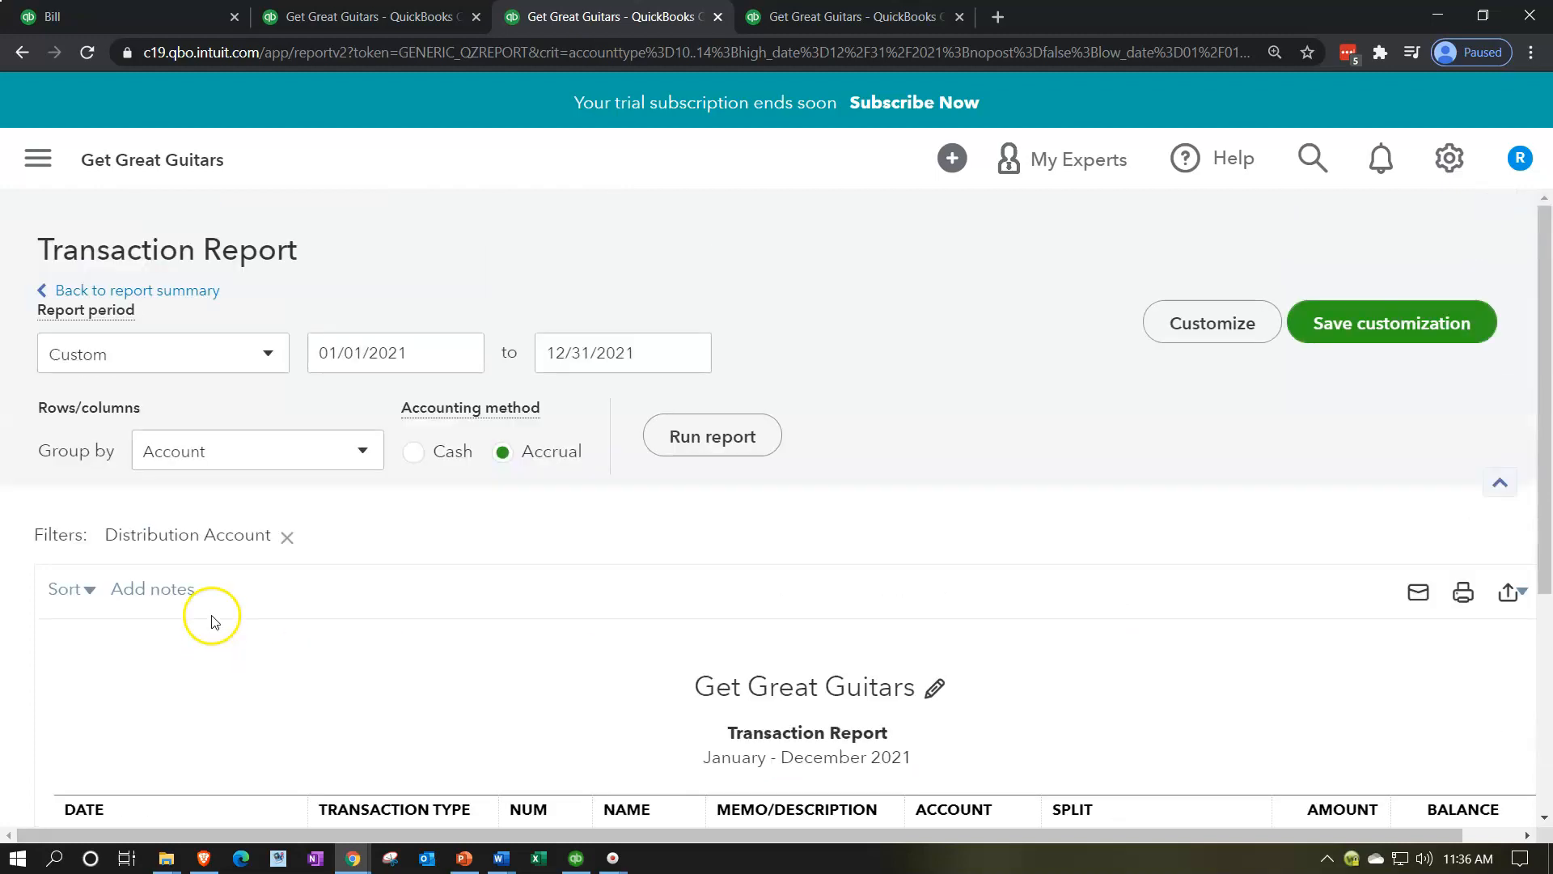
pyautogui.click(194, 290)
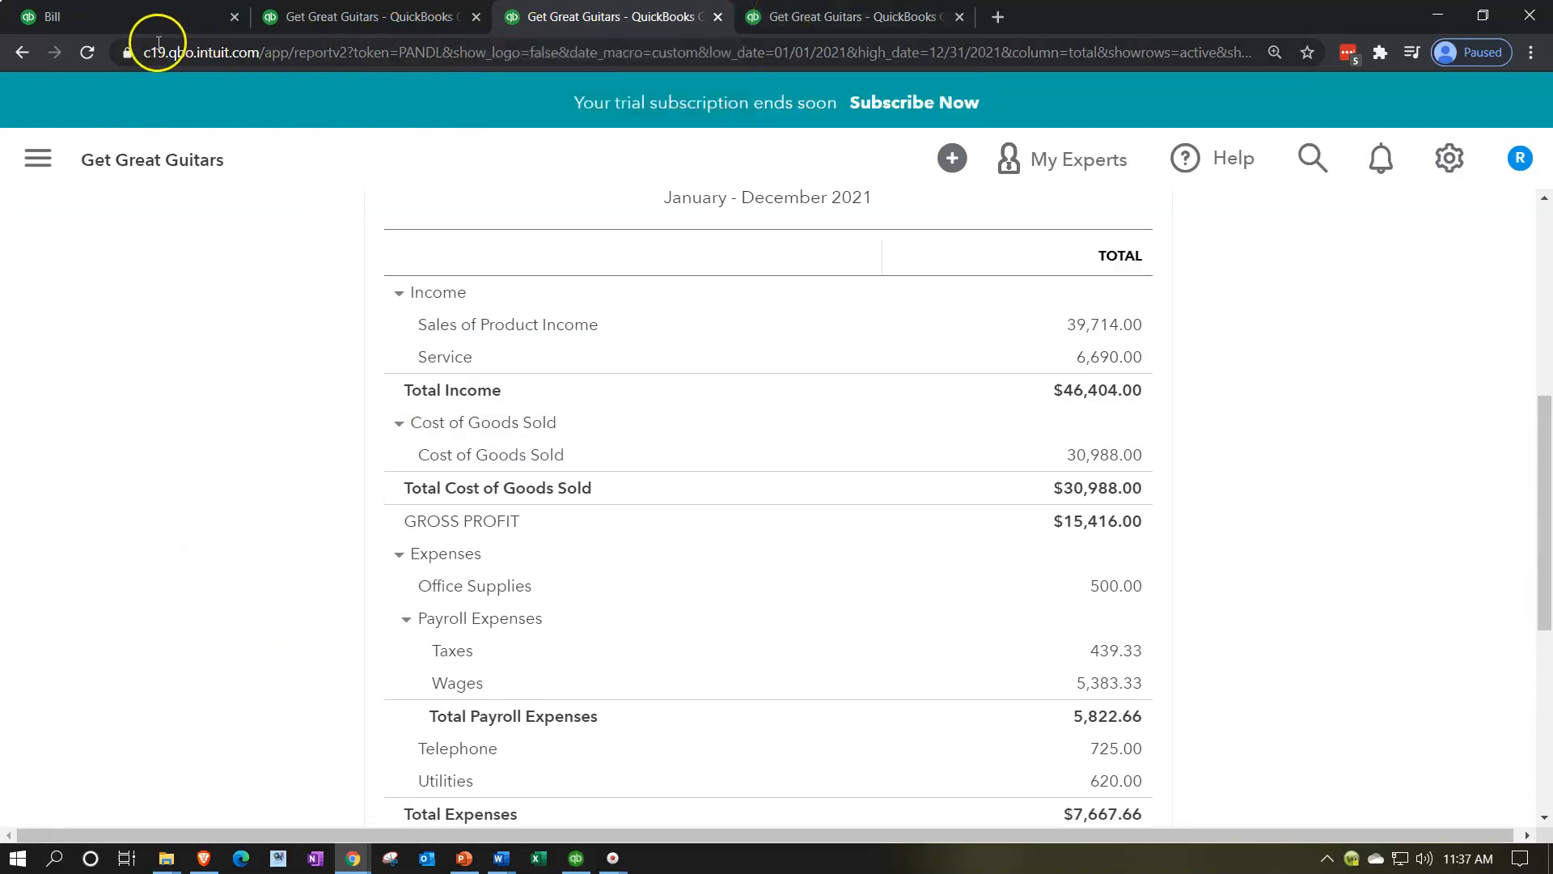
# Step: Rerun the 2021 Trial Balance and examine its Accounts Payable and Telephone balances
pyautogui.click(788, 23)
pyautogui.scroll(4, 905, 332)
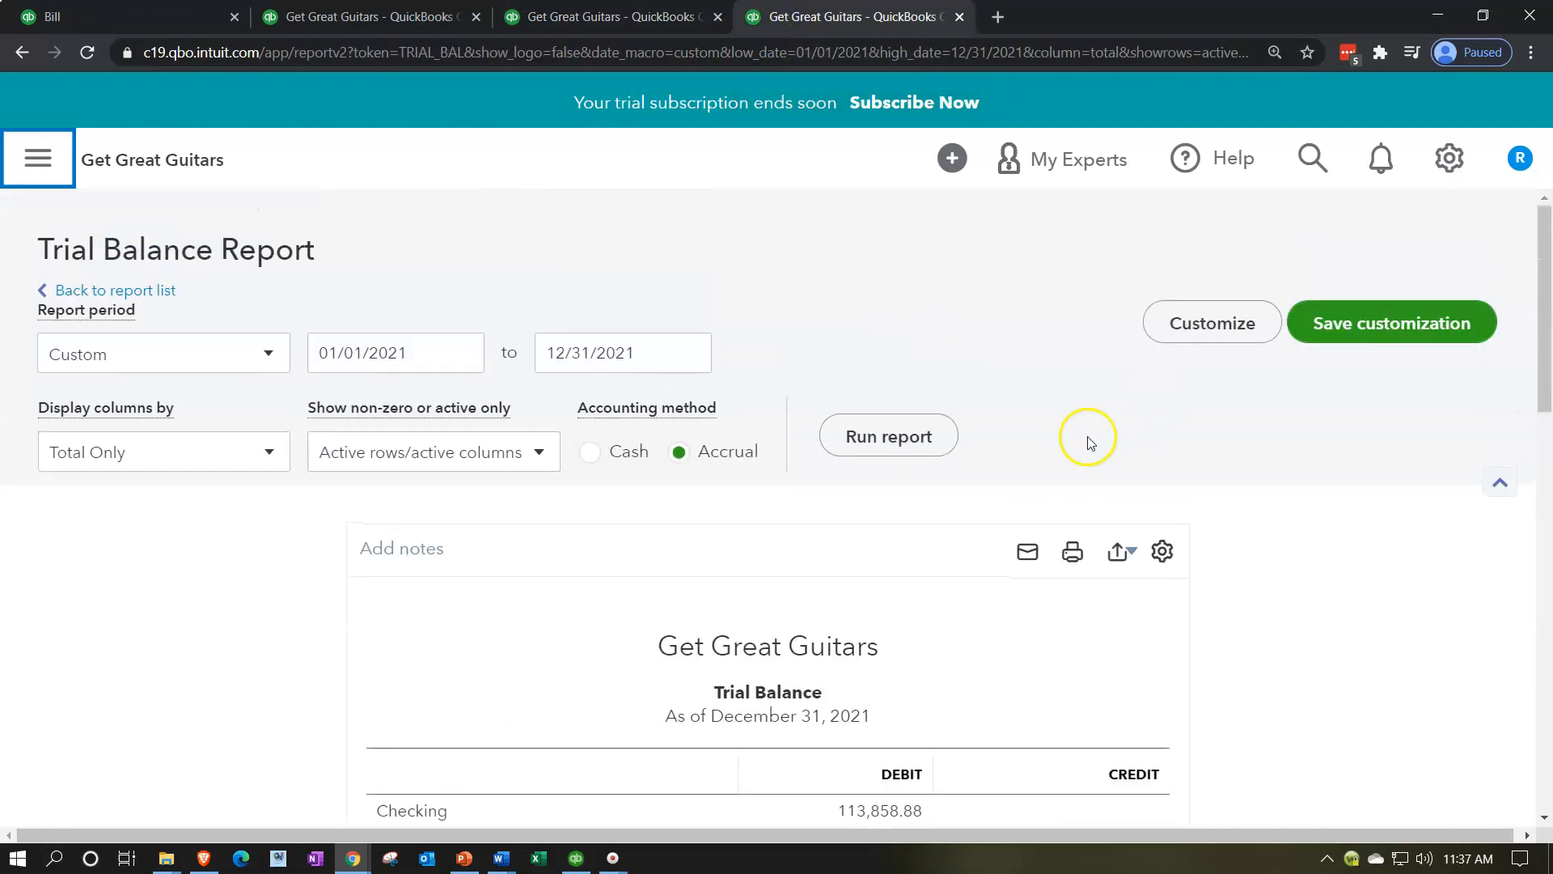
pyautogui.click(941, 435)
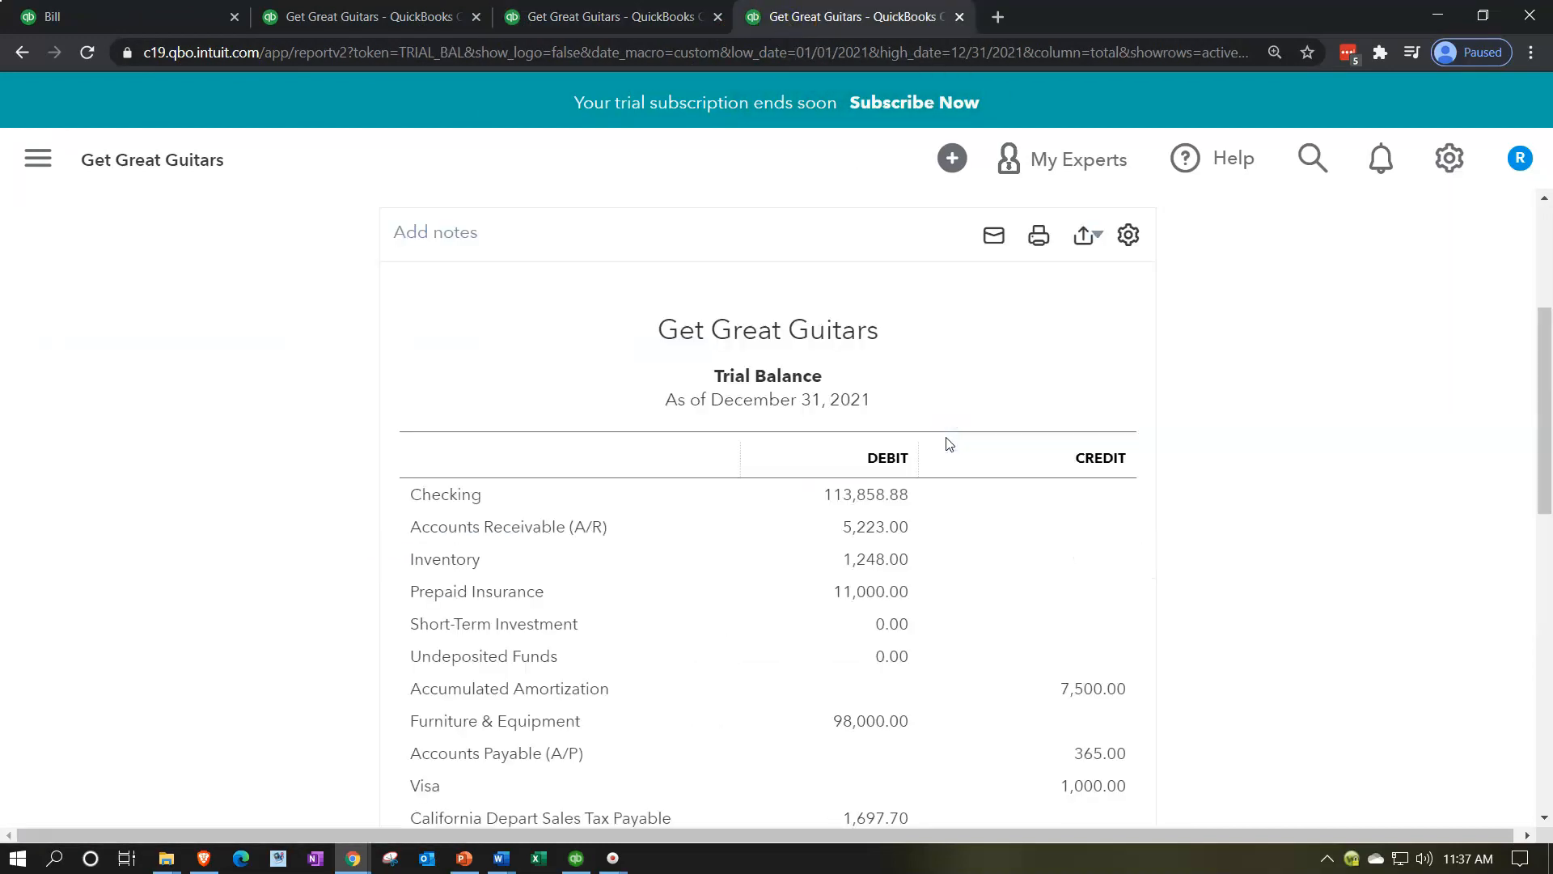
pyautogui.scroll(-3, 950, 443)
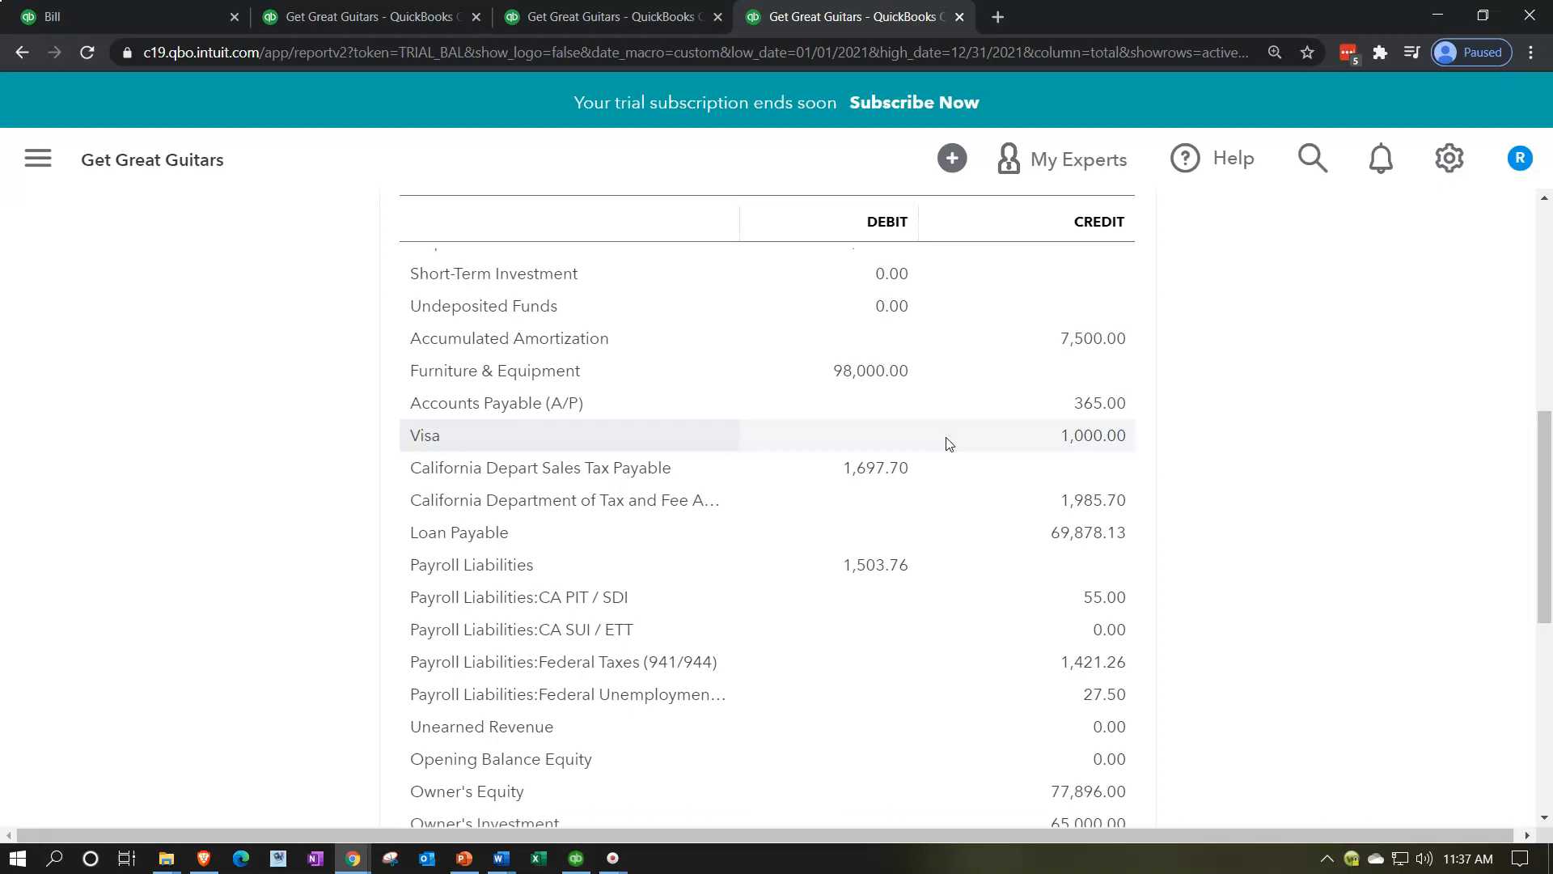
pyautogui.scroll(-5, 1093, 417)
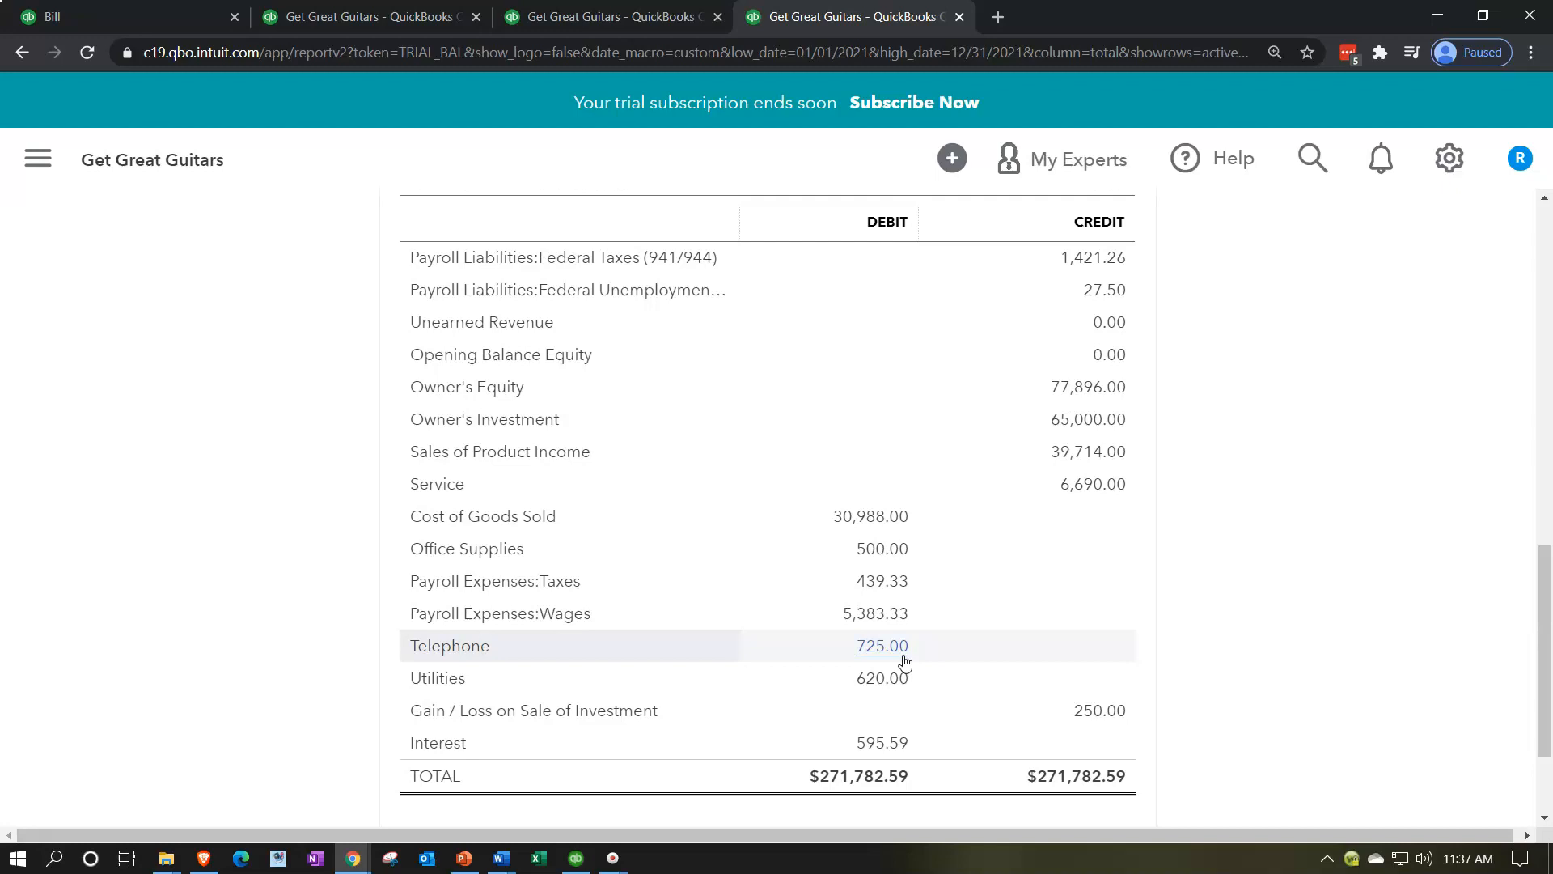
pyautogui.scroll(8, 905, 663)
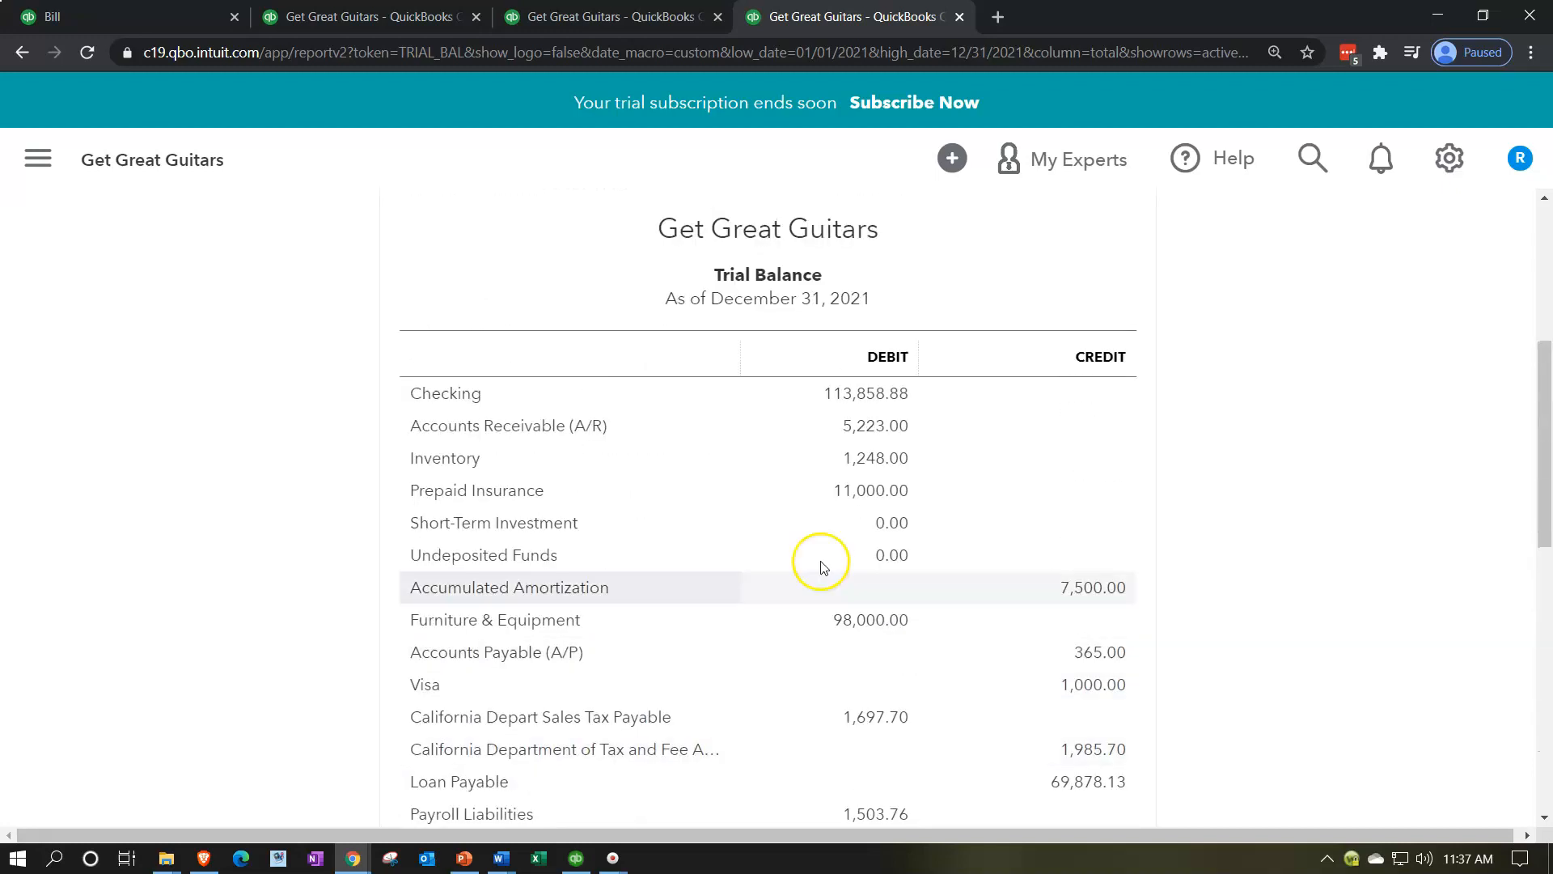
# Step: Return to the blank bill and add Spectrum as its new vendor
pyautogui.click(151, 30)
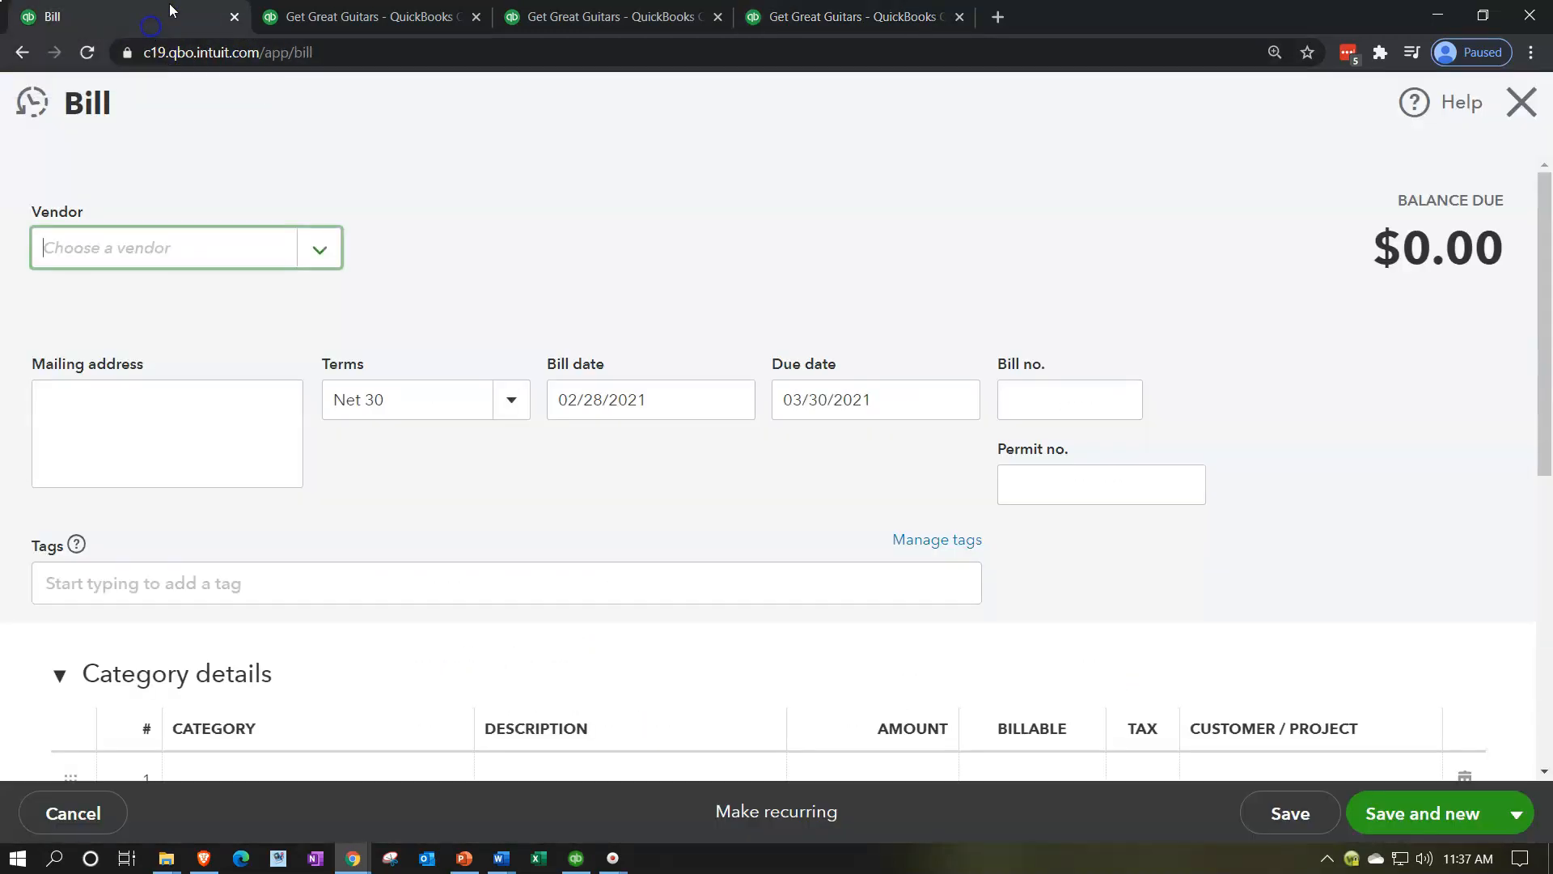
pyautogui.click(253, 238)
pyautogui.write('Spectrum')
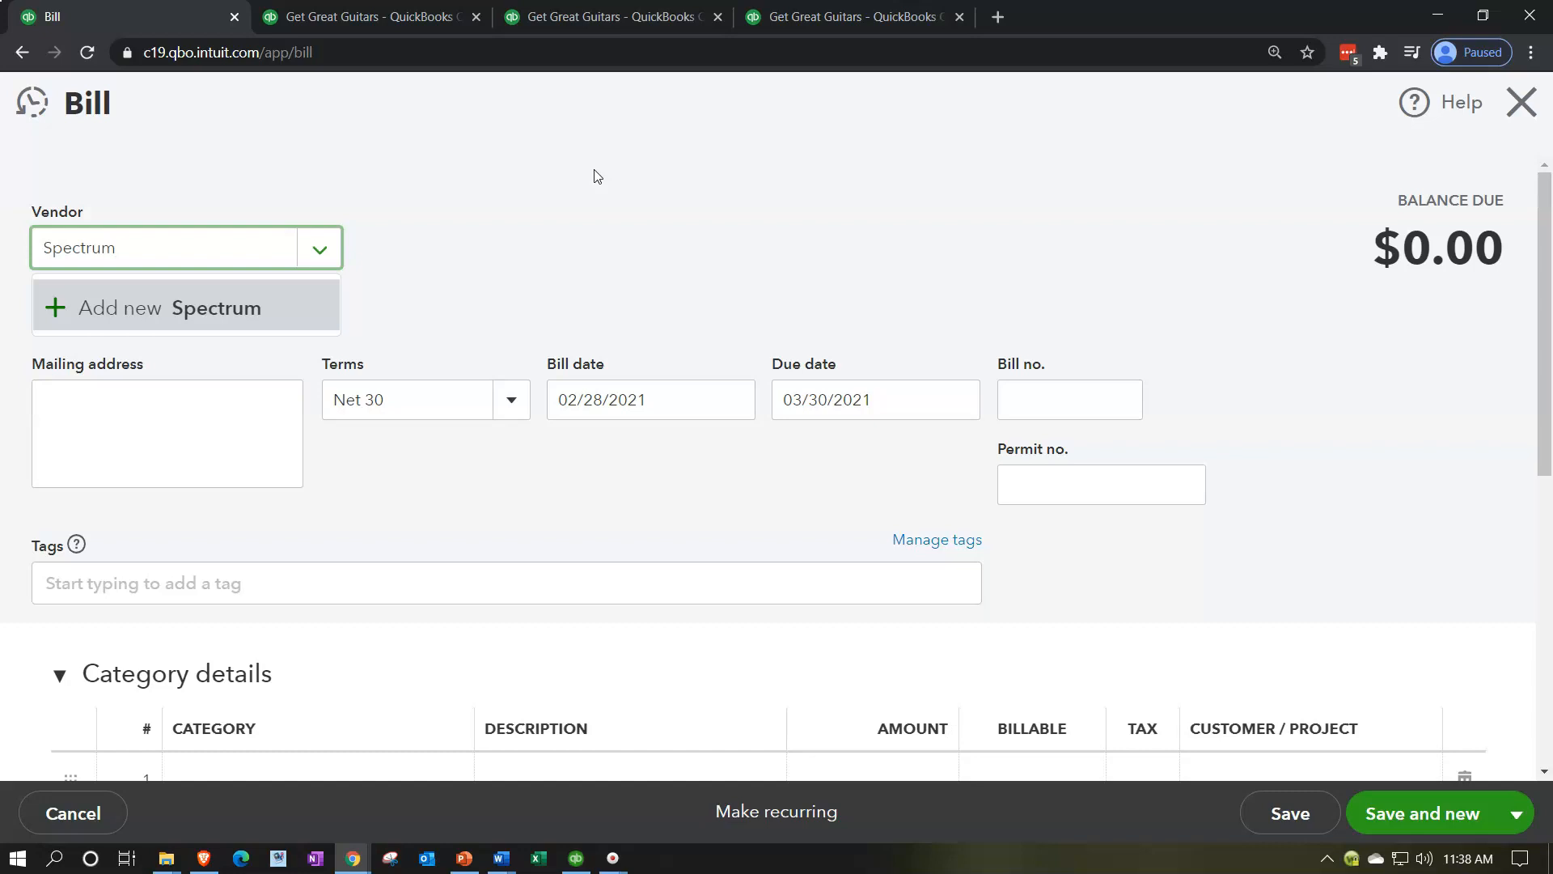
pyautogui.press('Tab')
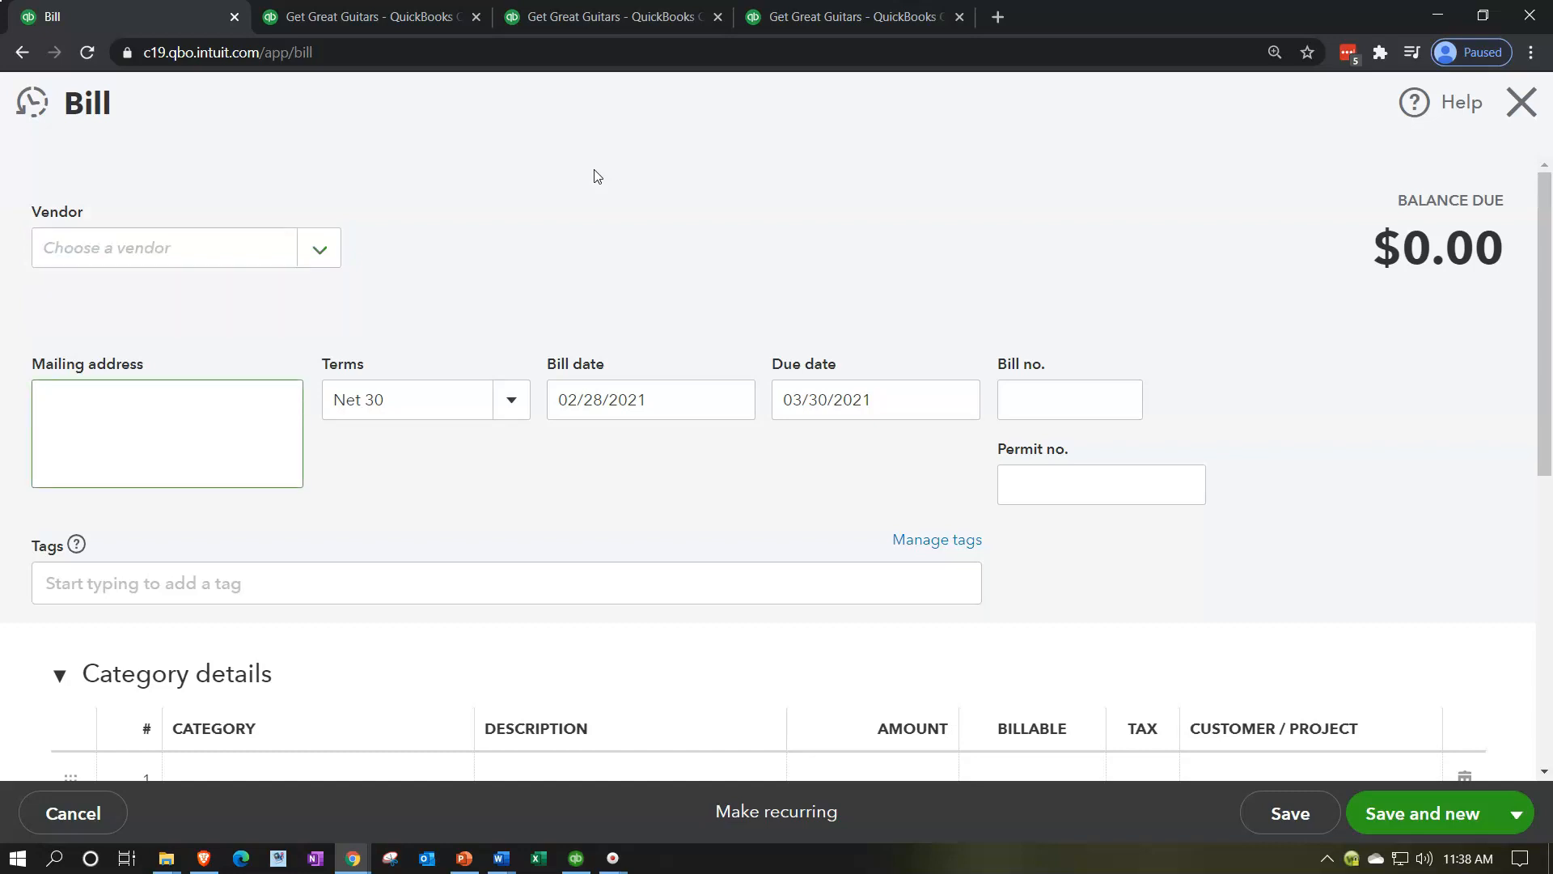
pyautogui.click(402, 469)
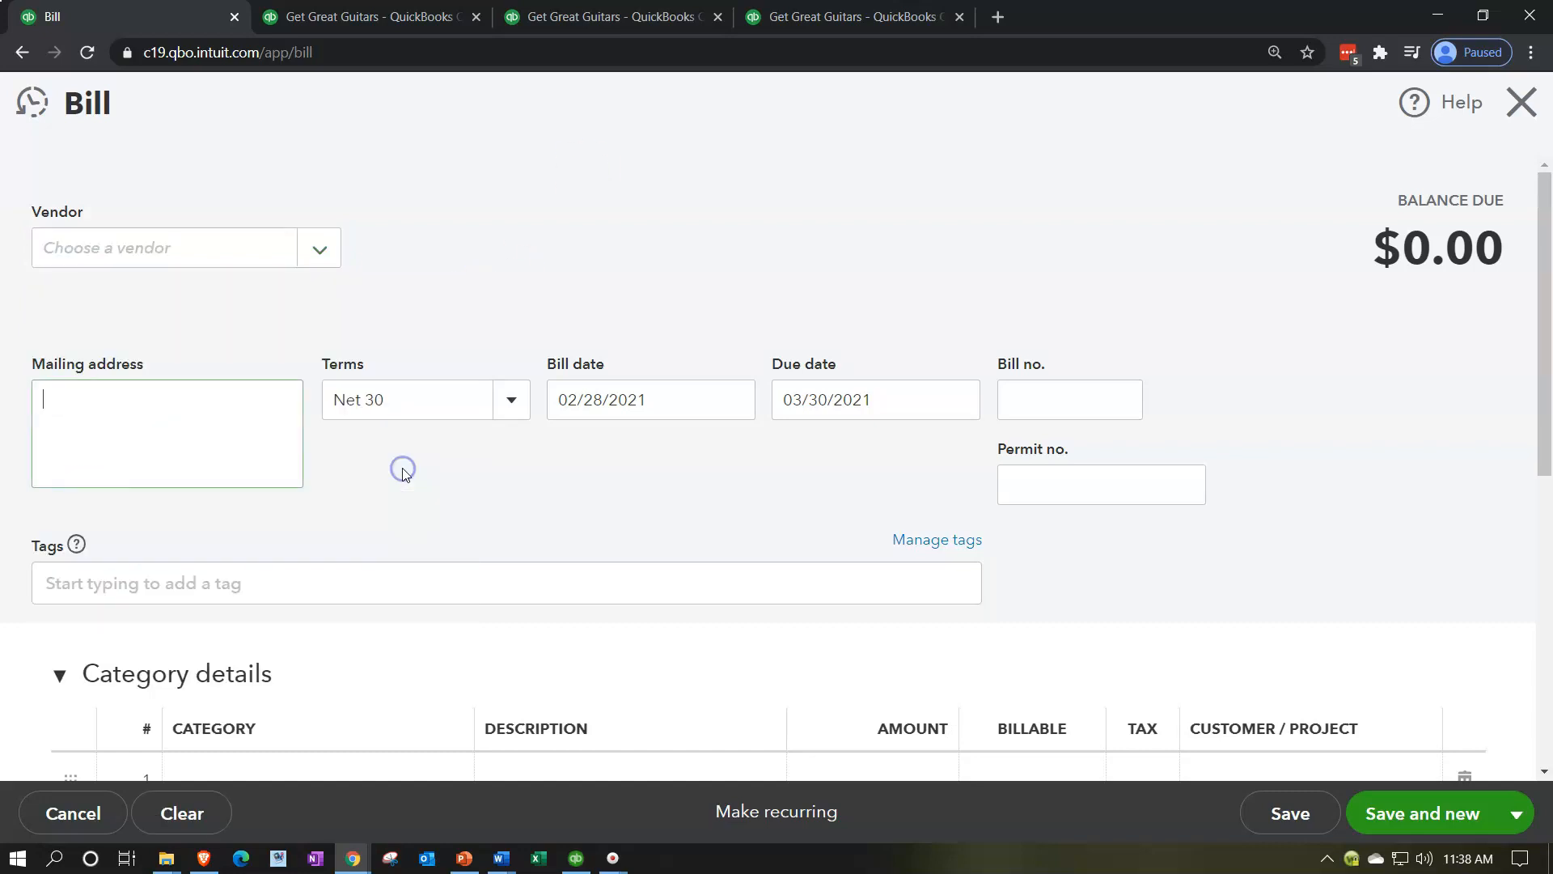
pyautogui.press('Tab')
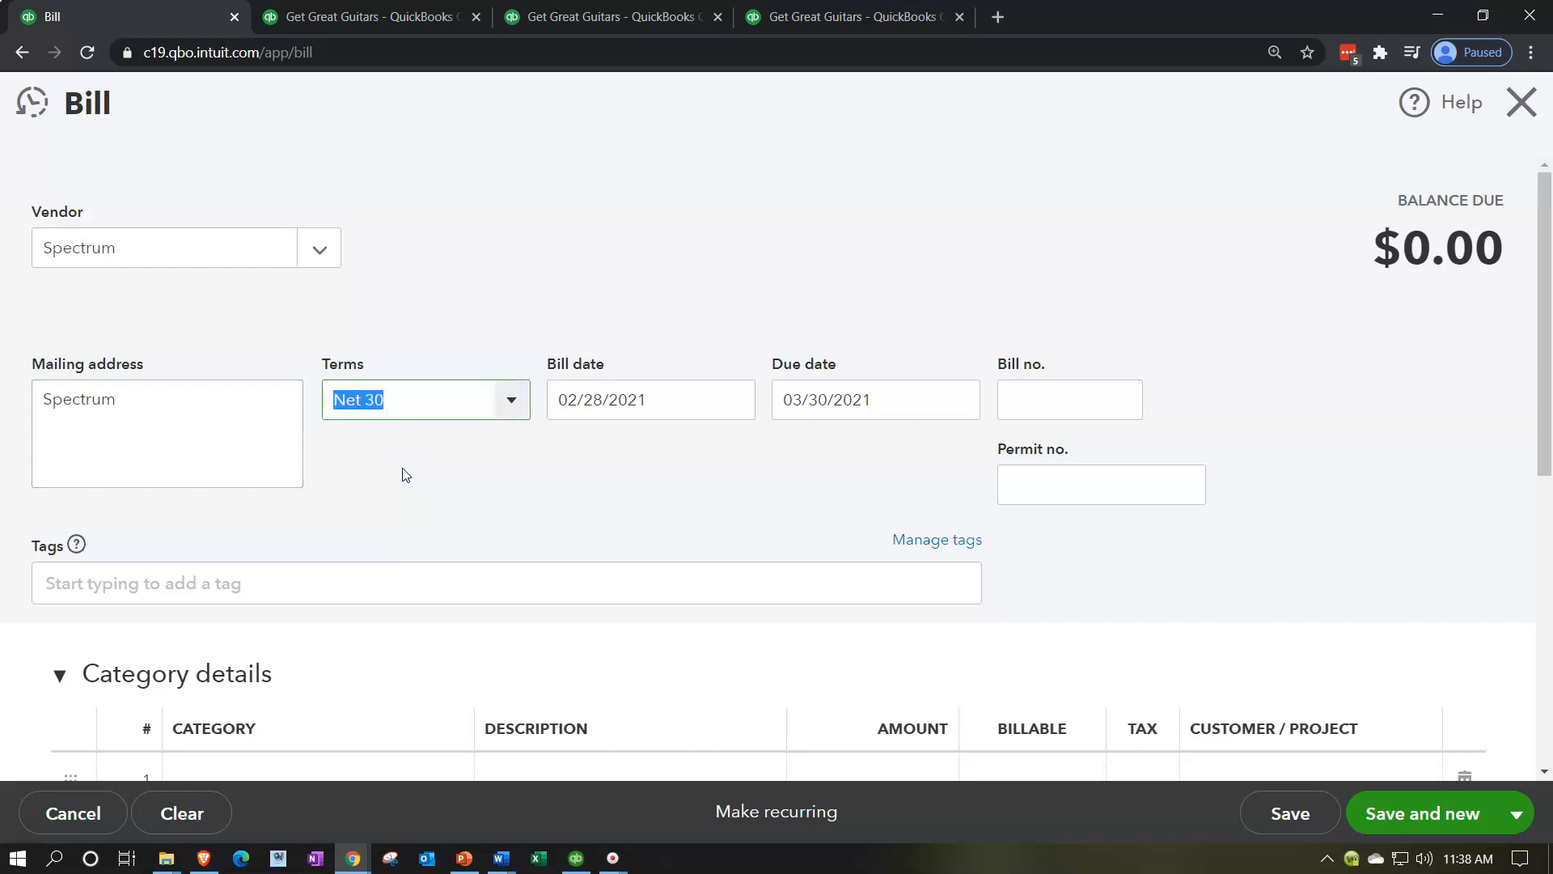
# Step: Keep the Spectrum bill's existing terms and dates, leave its bill number empty, and go to the first category line
pyautogui.press('Tab')
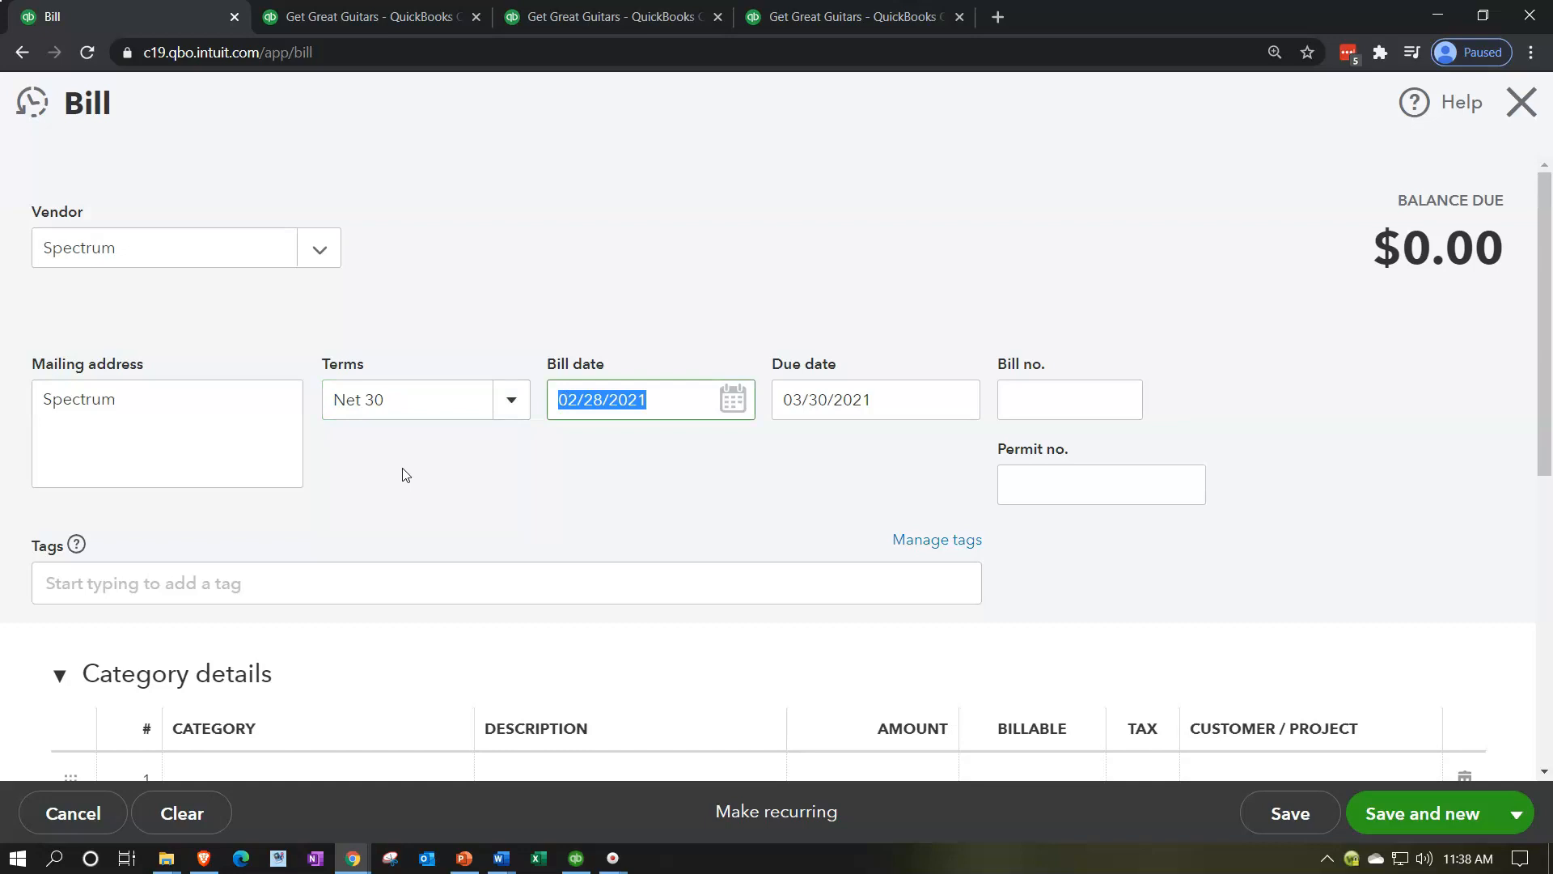
pyautogui.press('Tab')
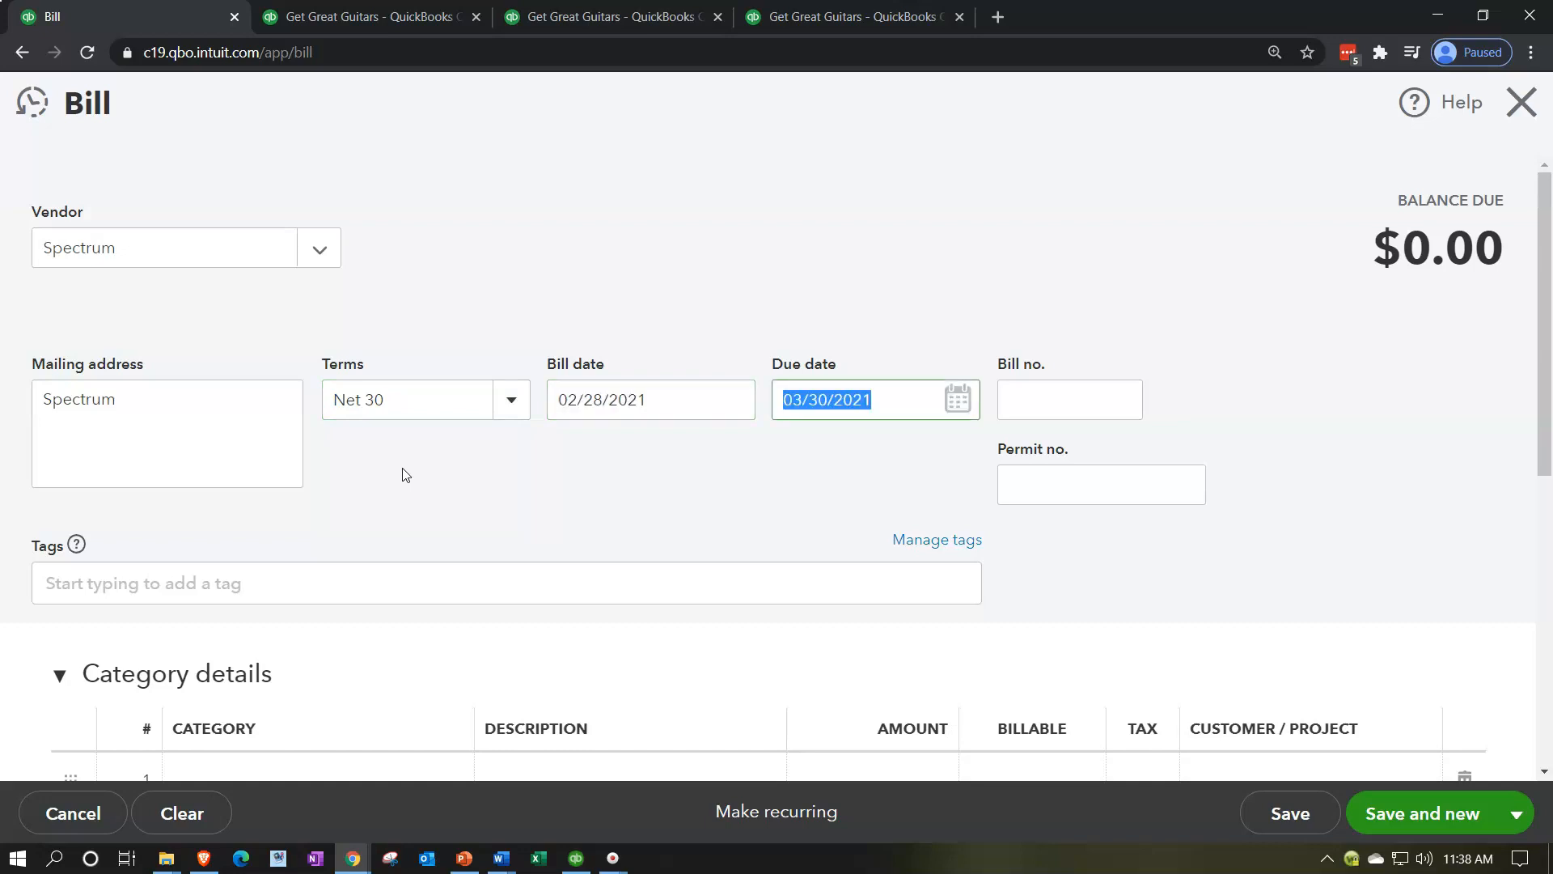
pyautogui.press('Tab')
pyautogui.press('Tab')
pyautogui.press('Tab')
pyautogui.press('Tab')
pyautogui.press('Tab')
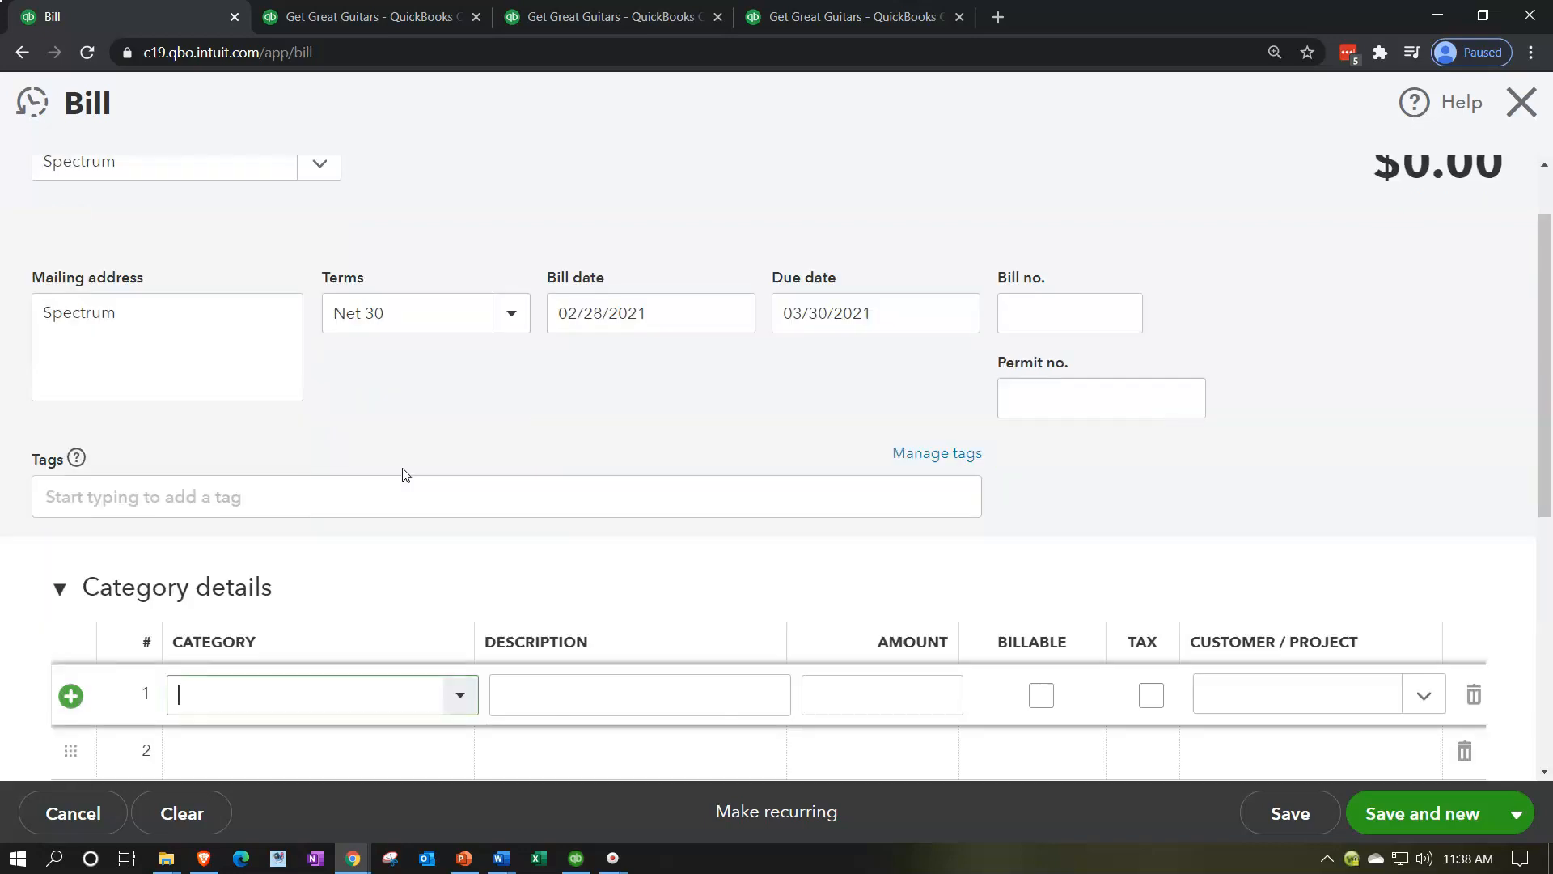
# Step: Look through the existing accounts in the first line's category list for one that suits the Spectrum bill
pyautogui.scroll(-1, 435, 401)
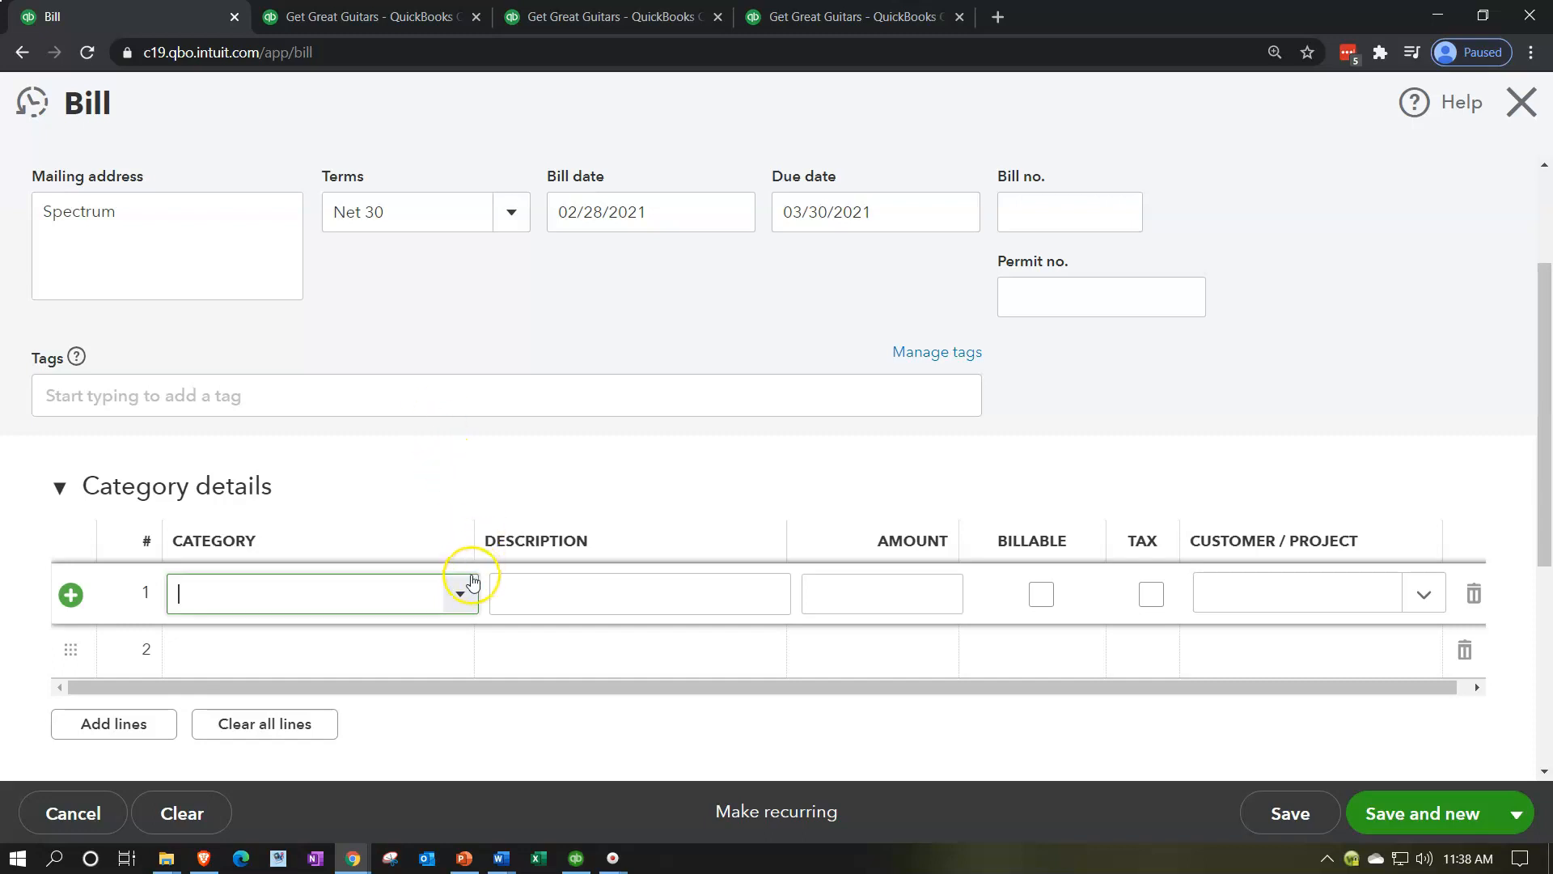
pyautogui.click(459, 593)
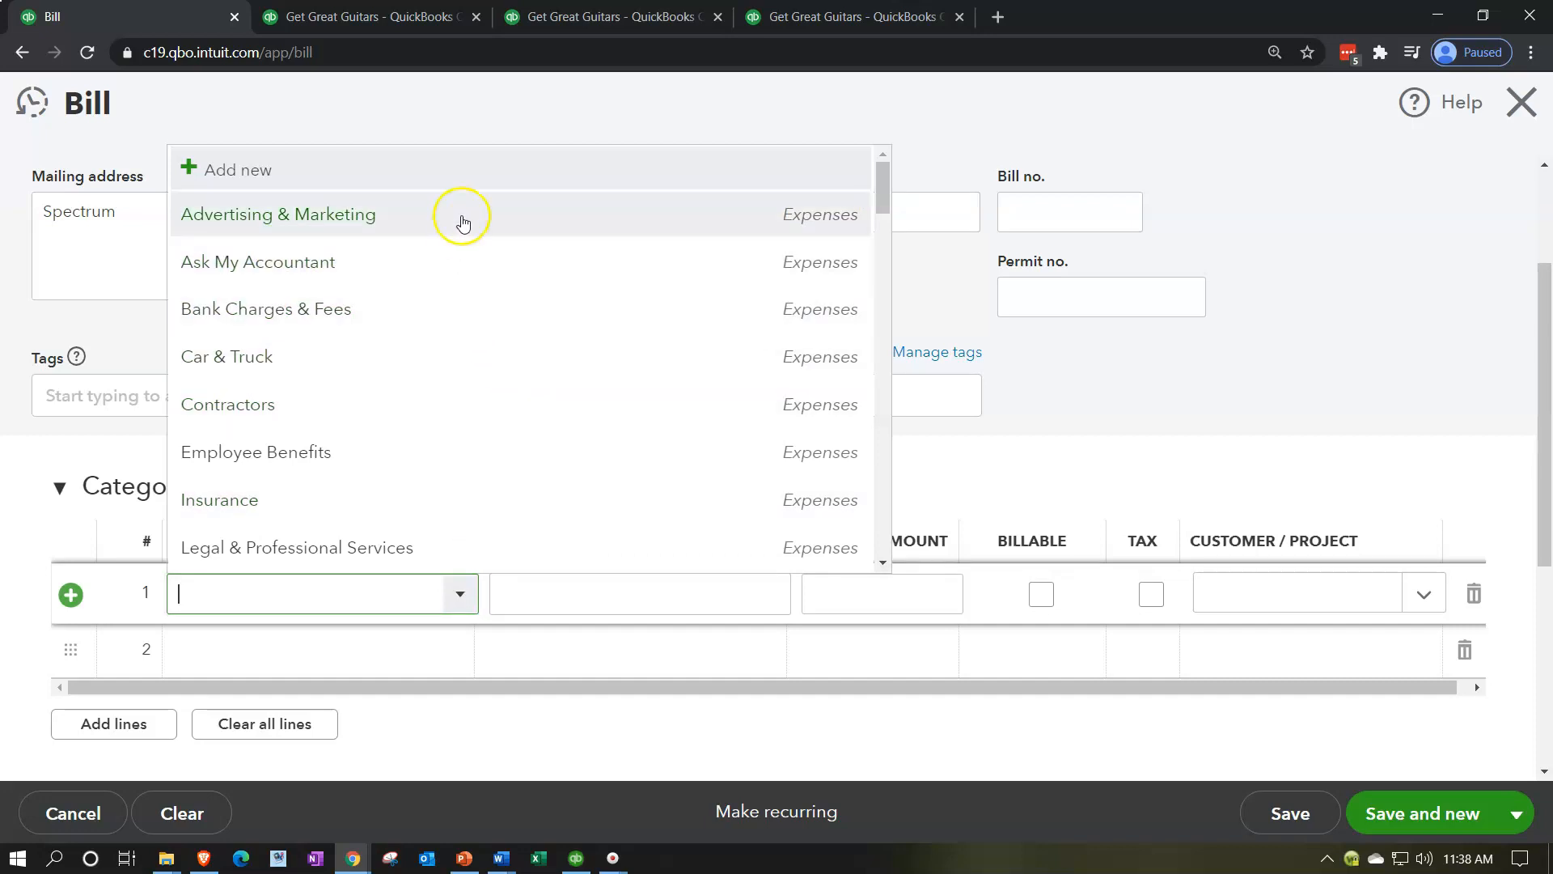
pyautogui.scroll(-1, 450, 322)
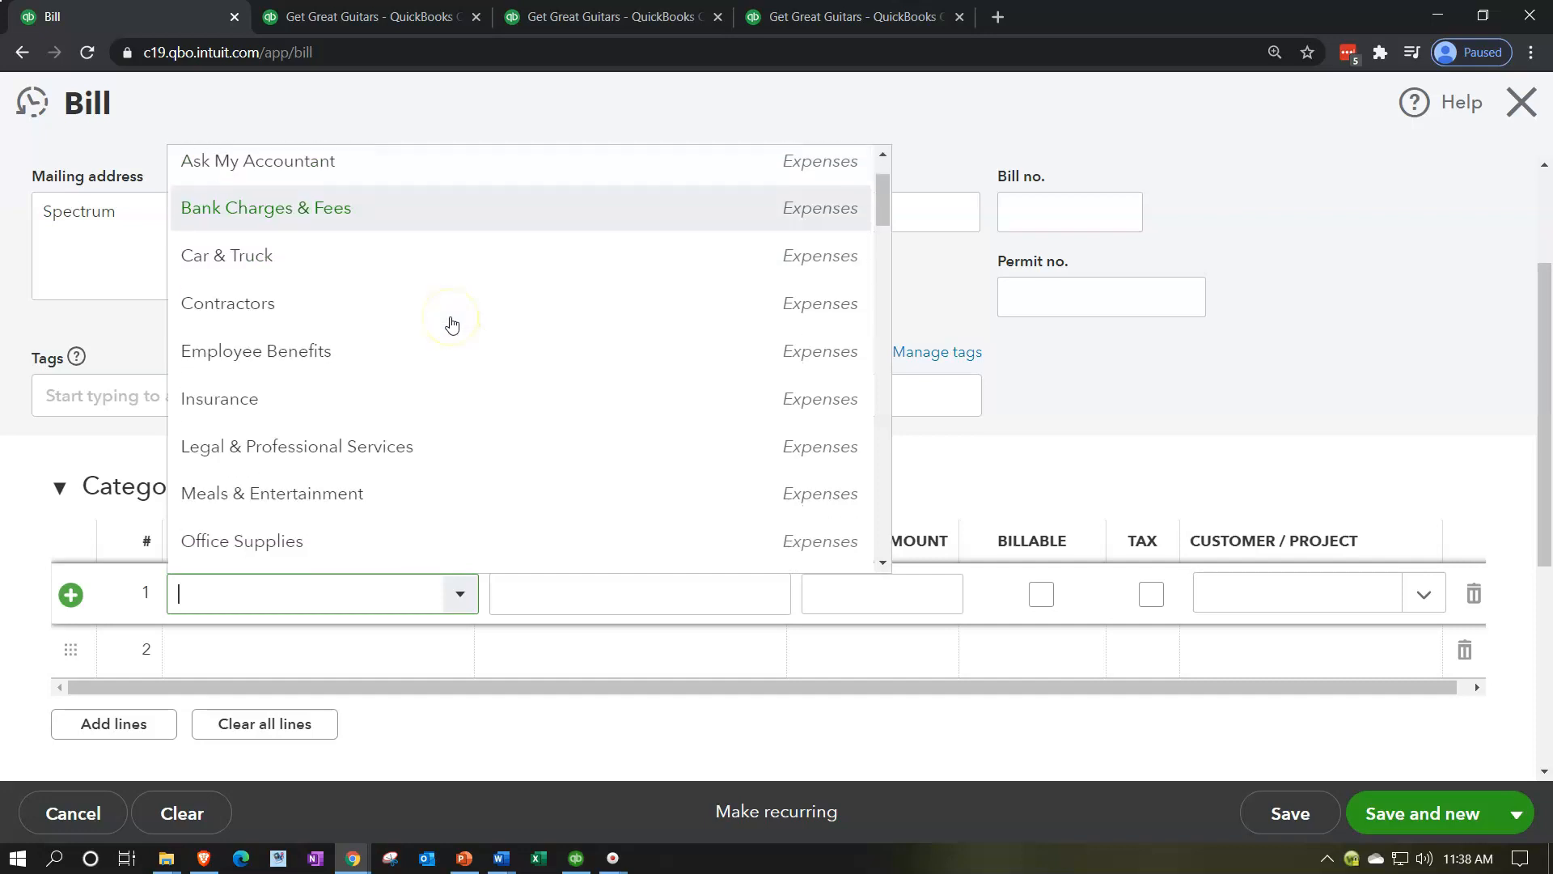
pyautogui.scroll(-1, 451, 352)
pyautogui.scroll(-1, 453, 357)
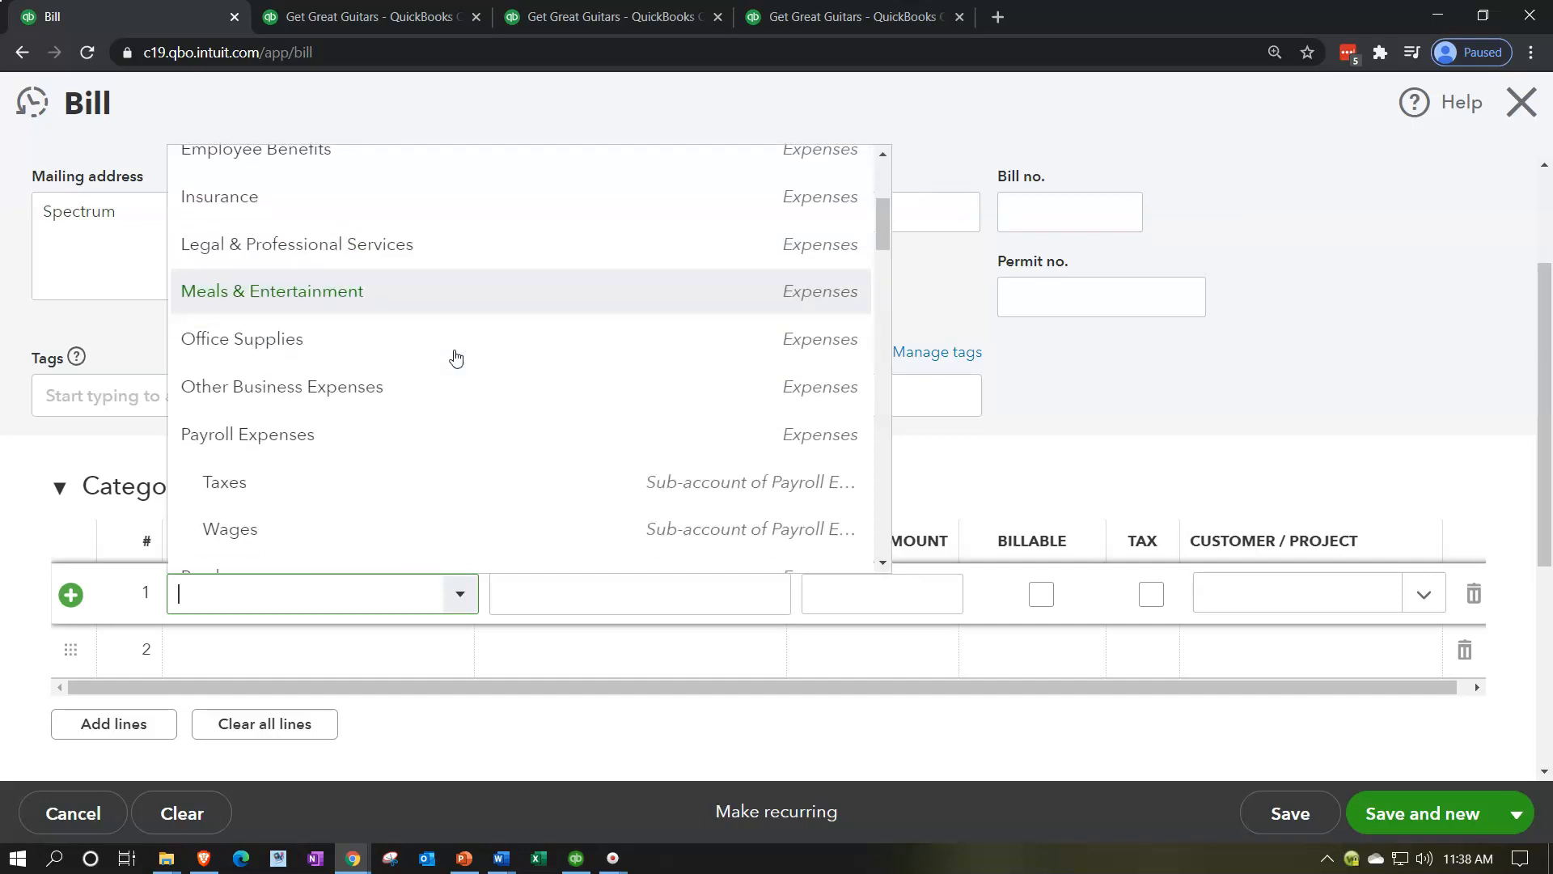
pyautogui.scroll(-2, 454, 356)
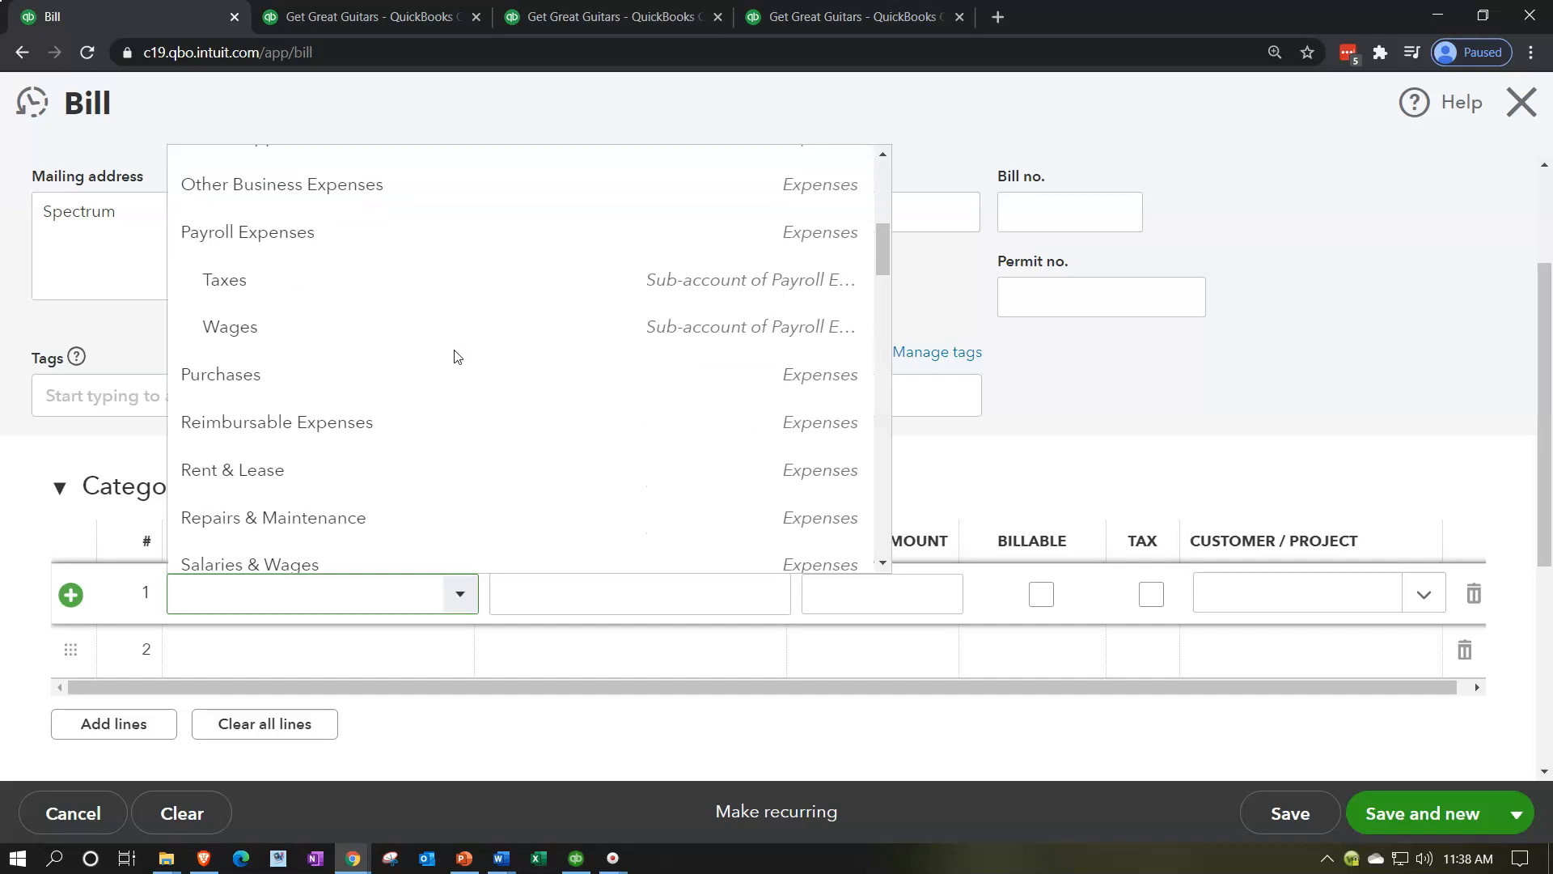
pyautogui.scroll(-4, 457, 357)
pyautogui.scroll(-2, 457, 357)
pyautogui.scroll(-5, 457, 357)
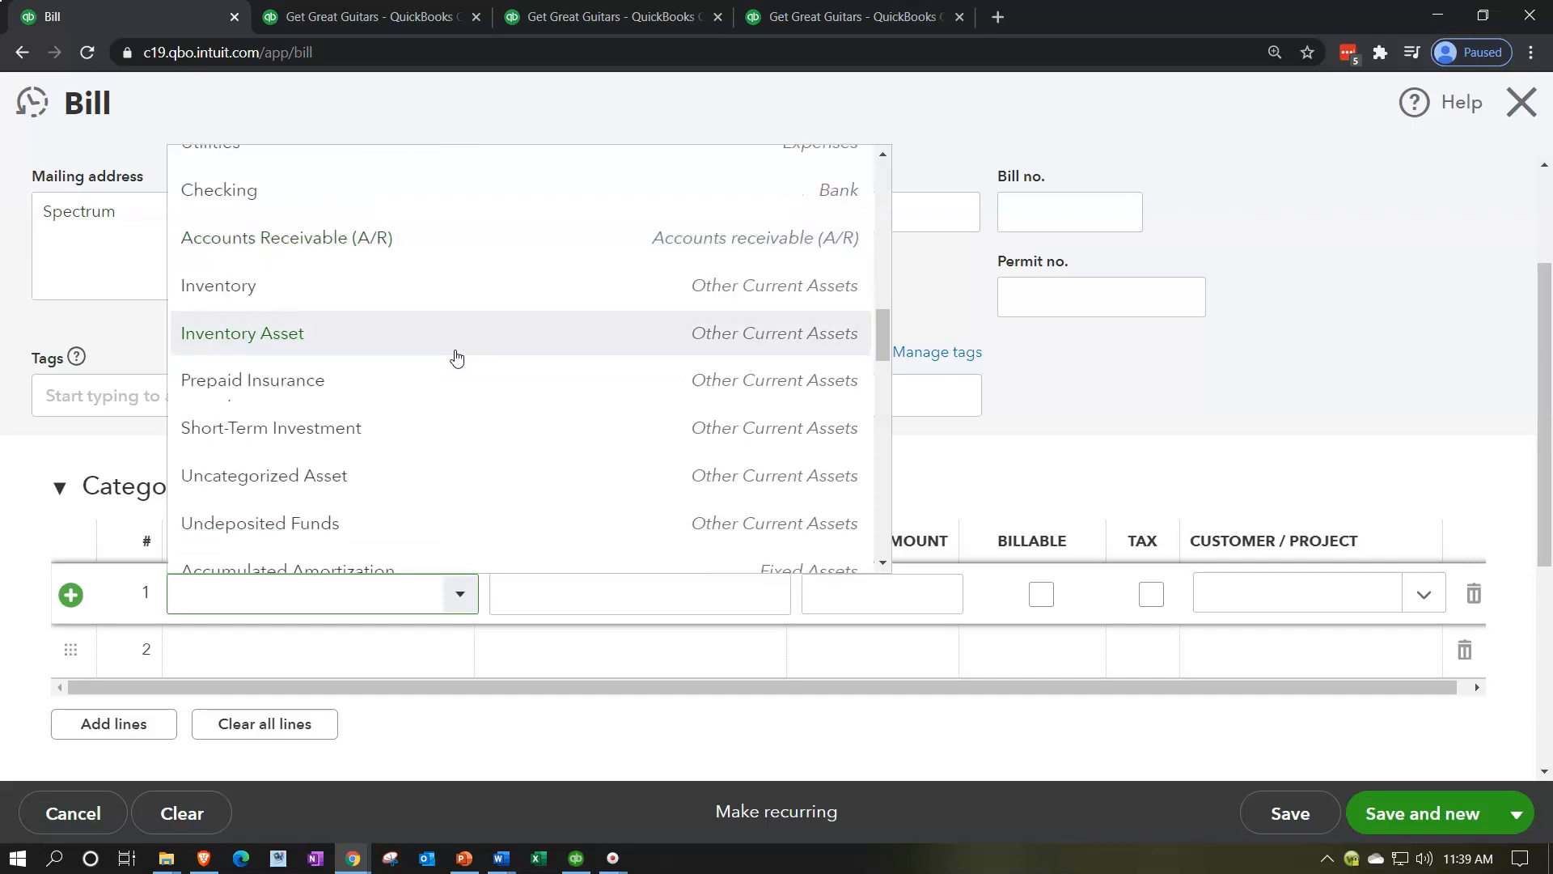
pyautogui.scroll(-3, 457, 357)
pyautogui.scroll(-6, 457, 357)
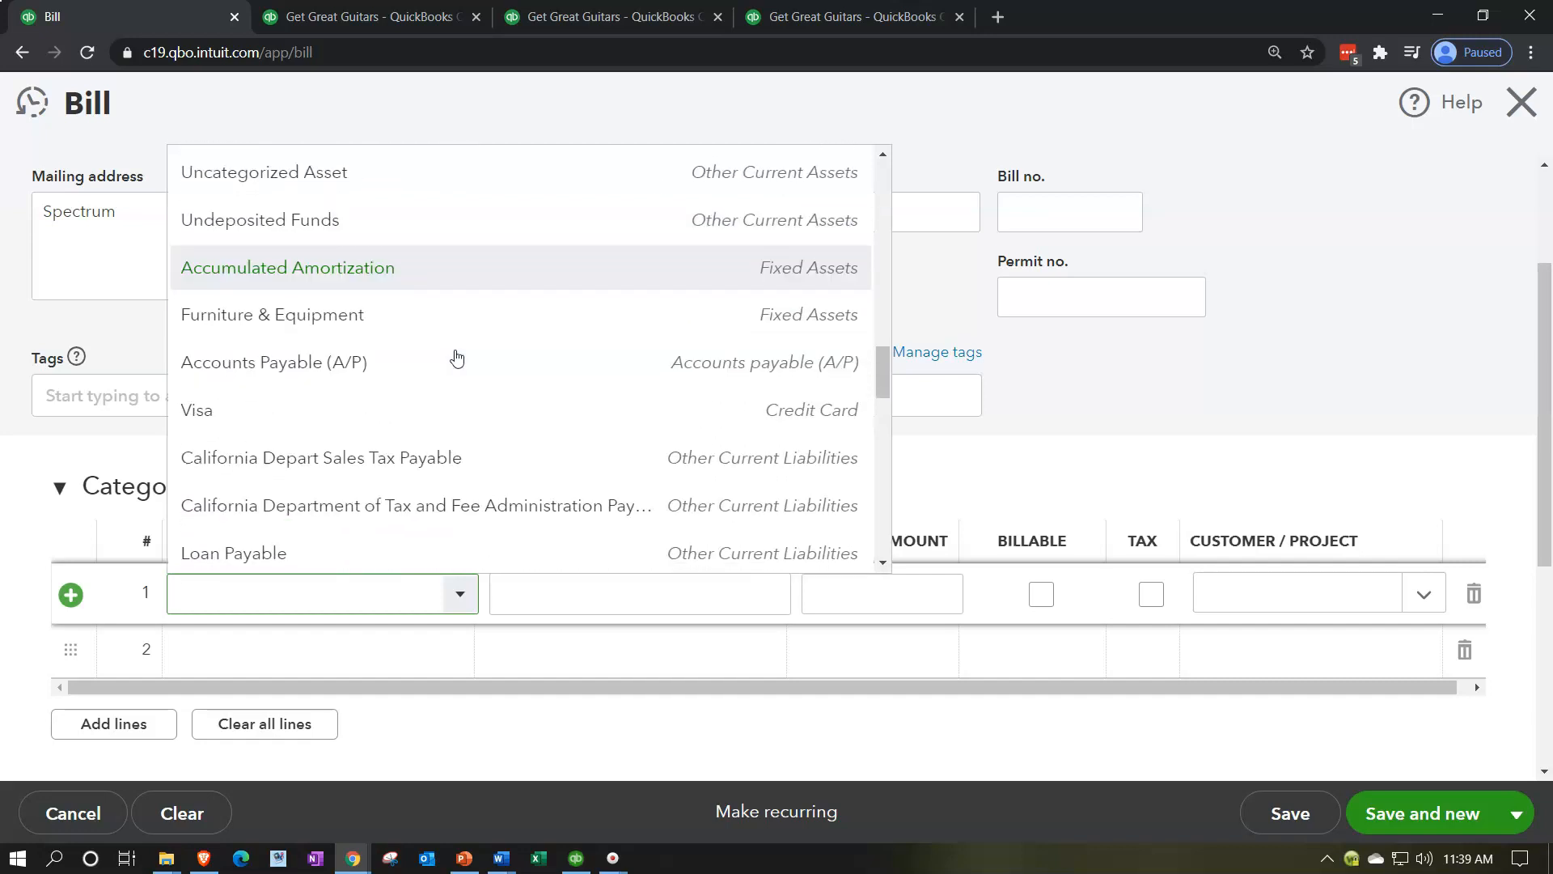
pyautogui.scroll(-9, 678, 380)
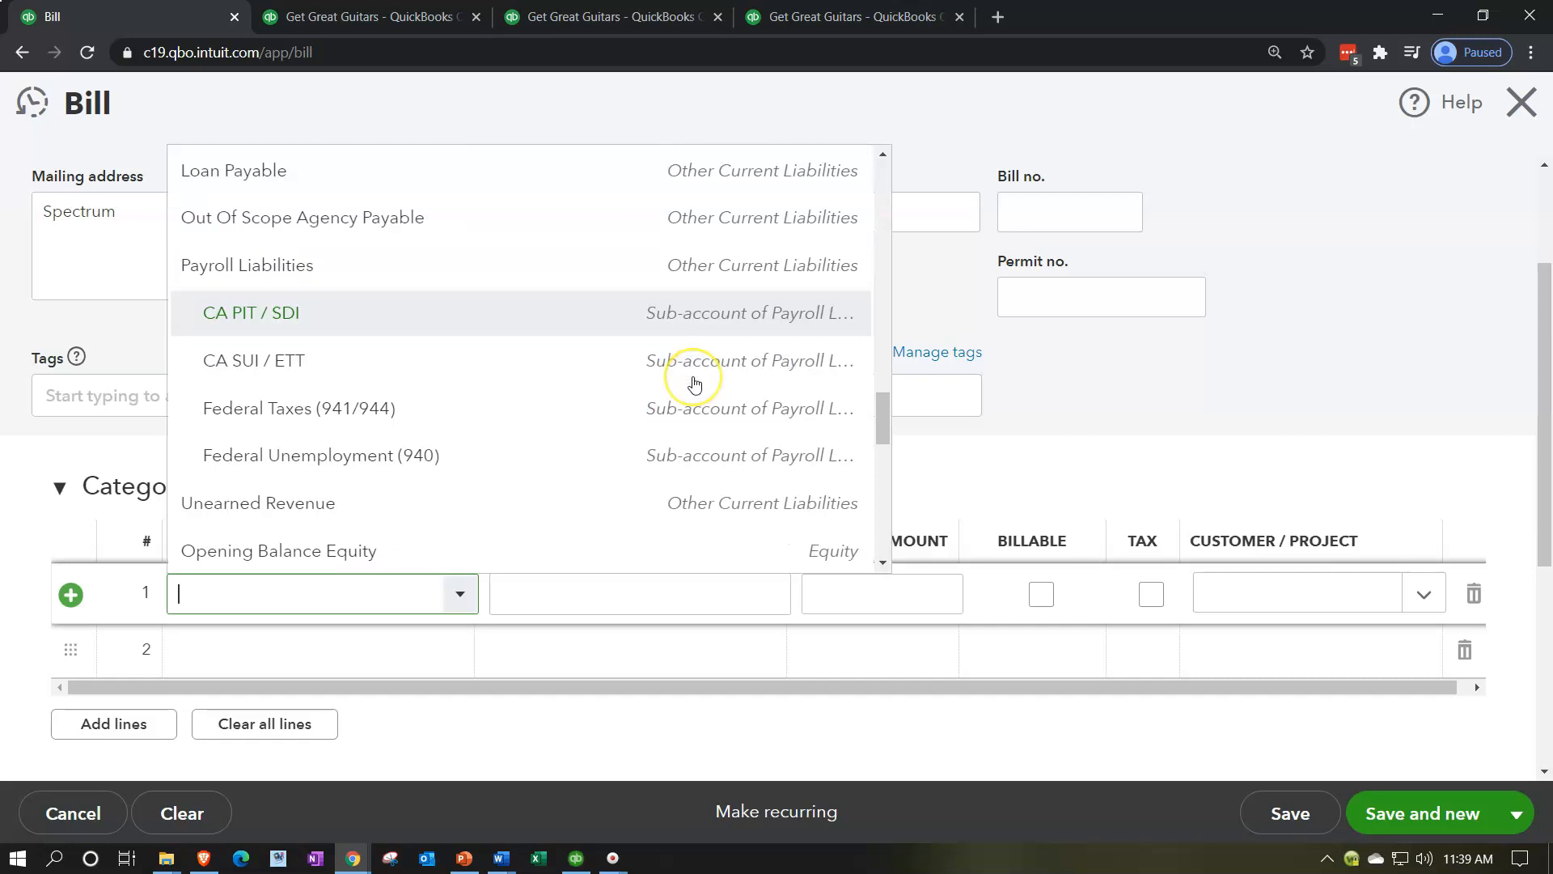
pyautogui.scroll(-6, 694, 384)
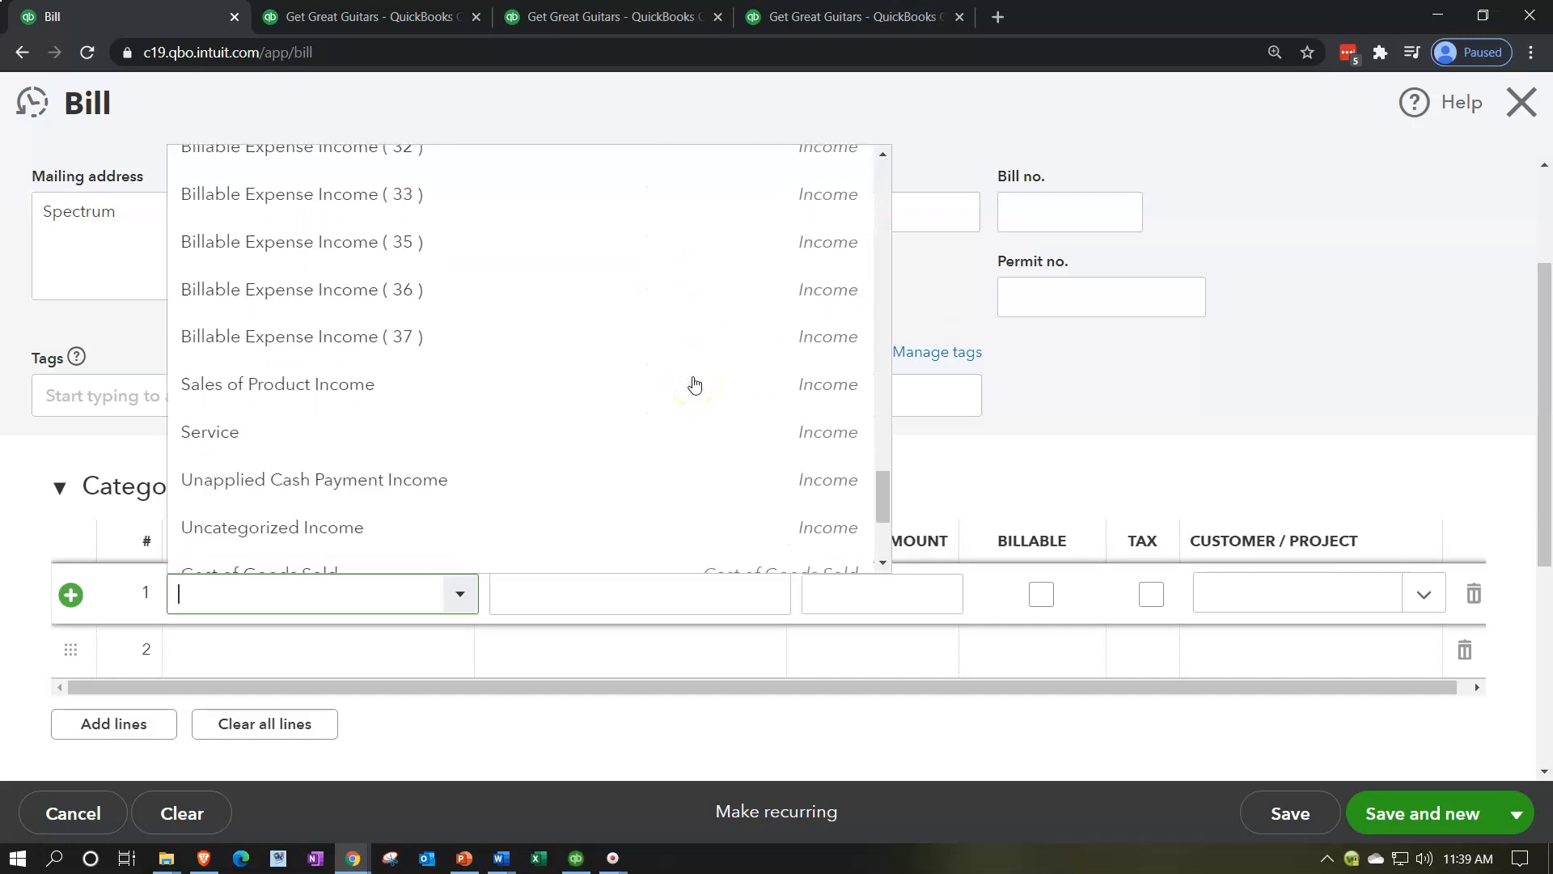
pyautogui.scroll(20, 694, 384)
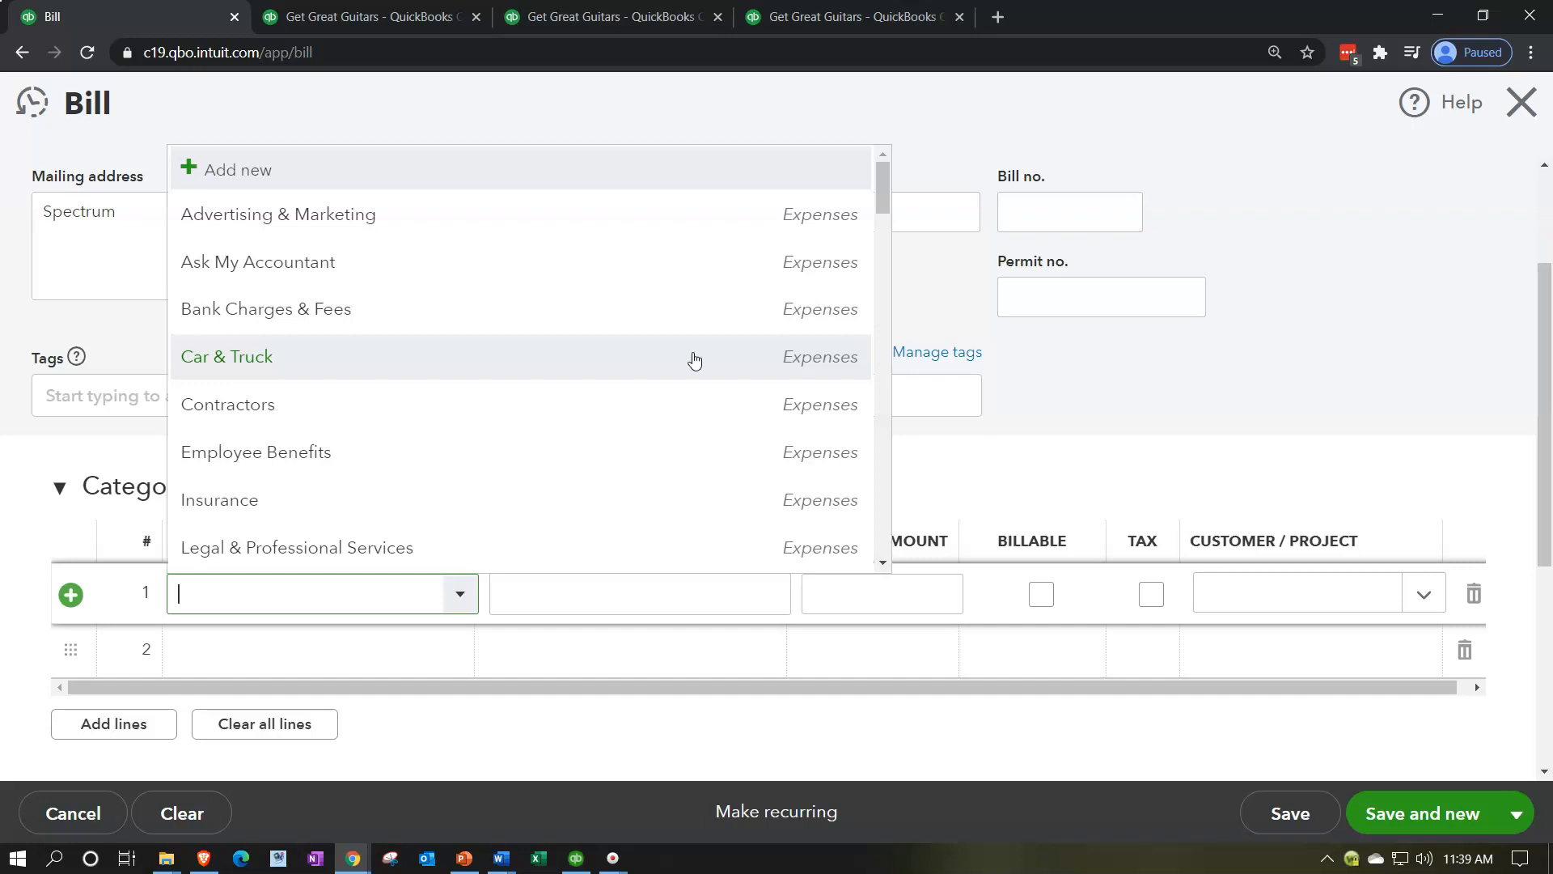
# Step: Create an Internet expense account with detail type Utilities as the first line's category on the Spectrum bill
pyautogui.write('Internet')
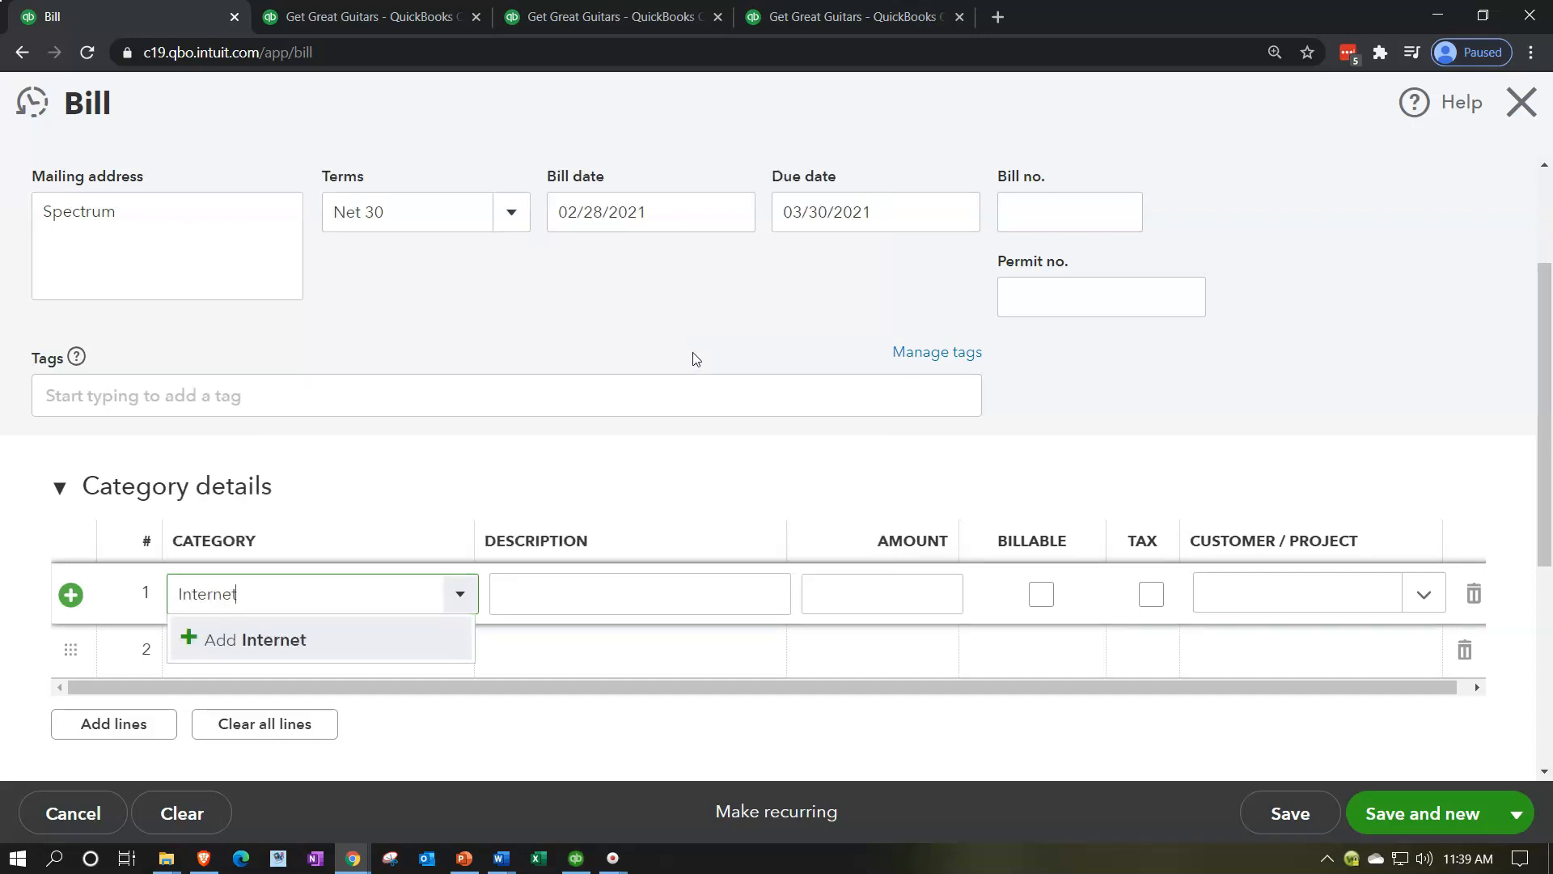
pyautogui.press('Return')
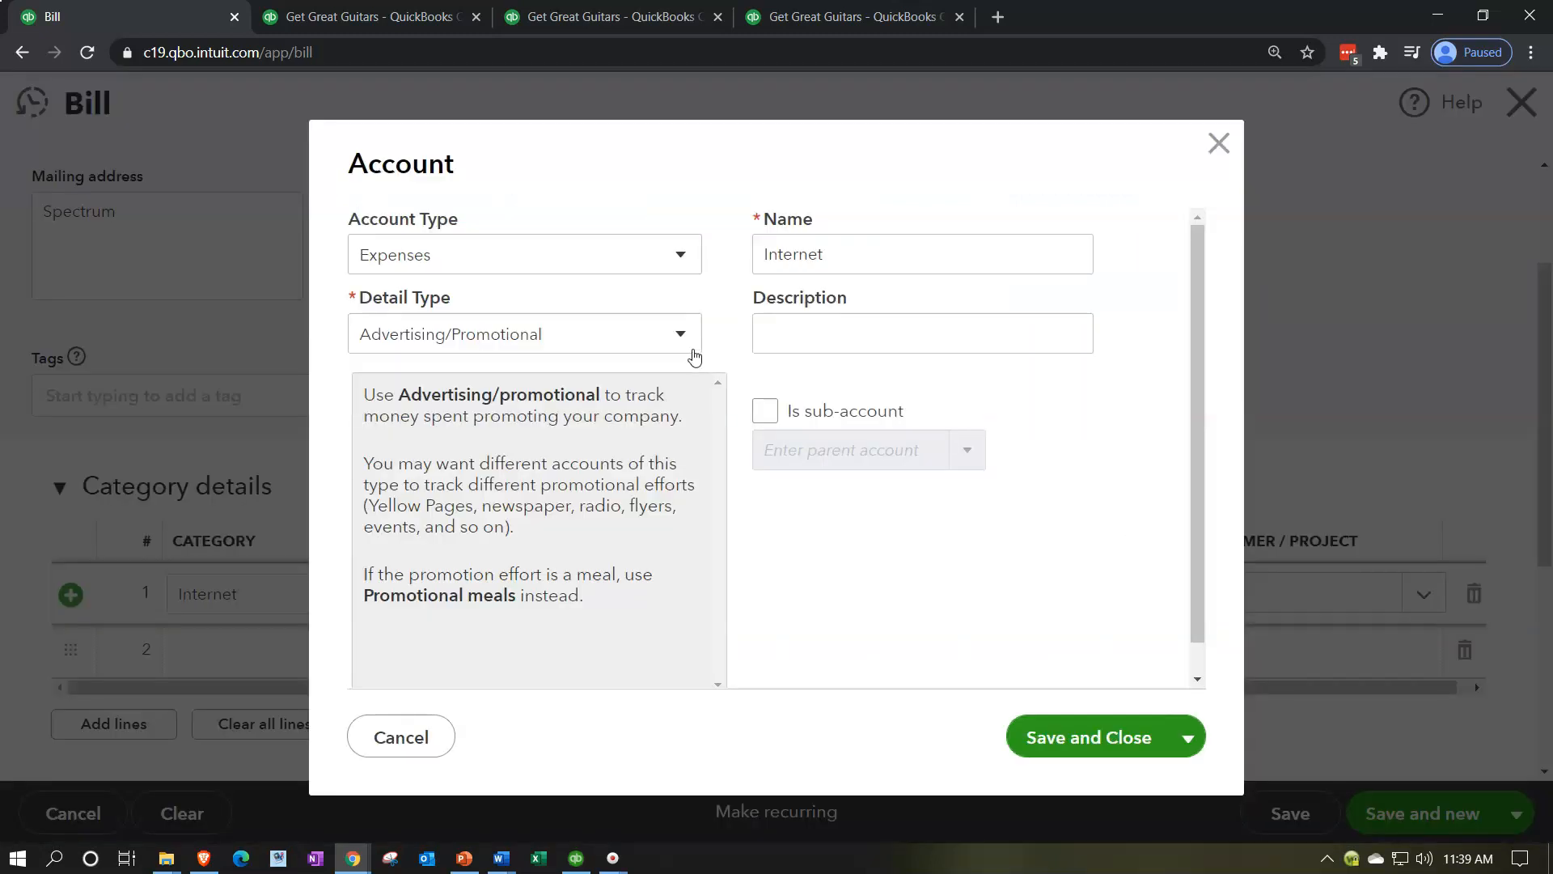
pyautogui.click(682, 340)
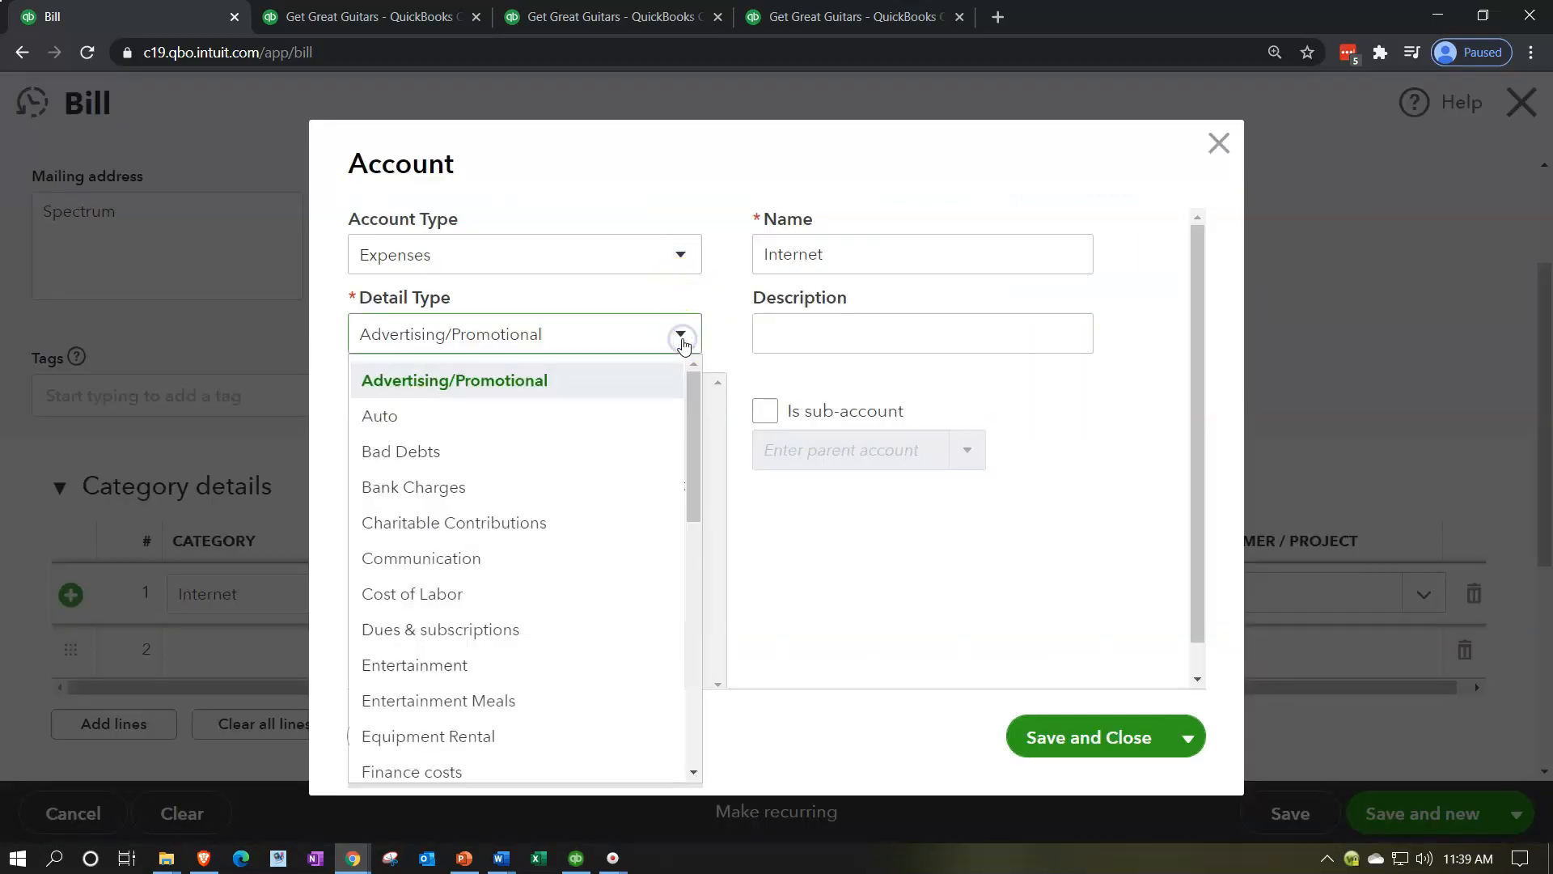
pyautogui.scroll(-6, 599, 524)
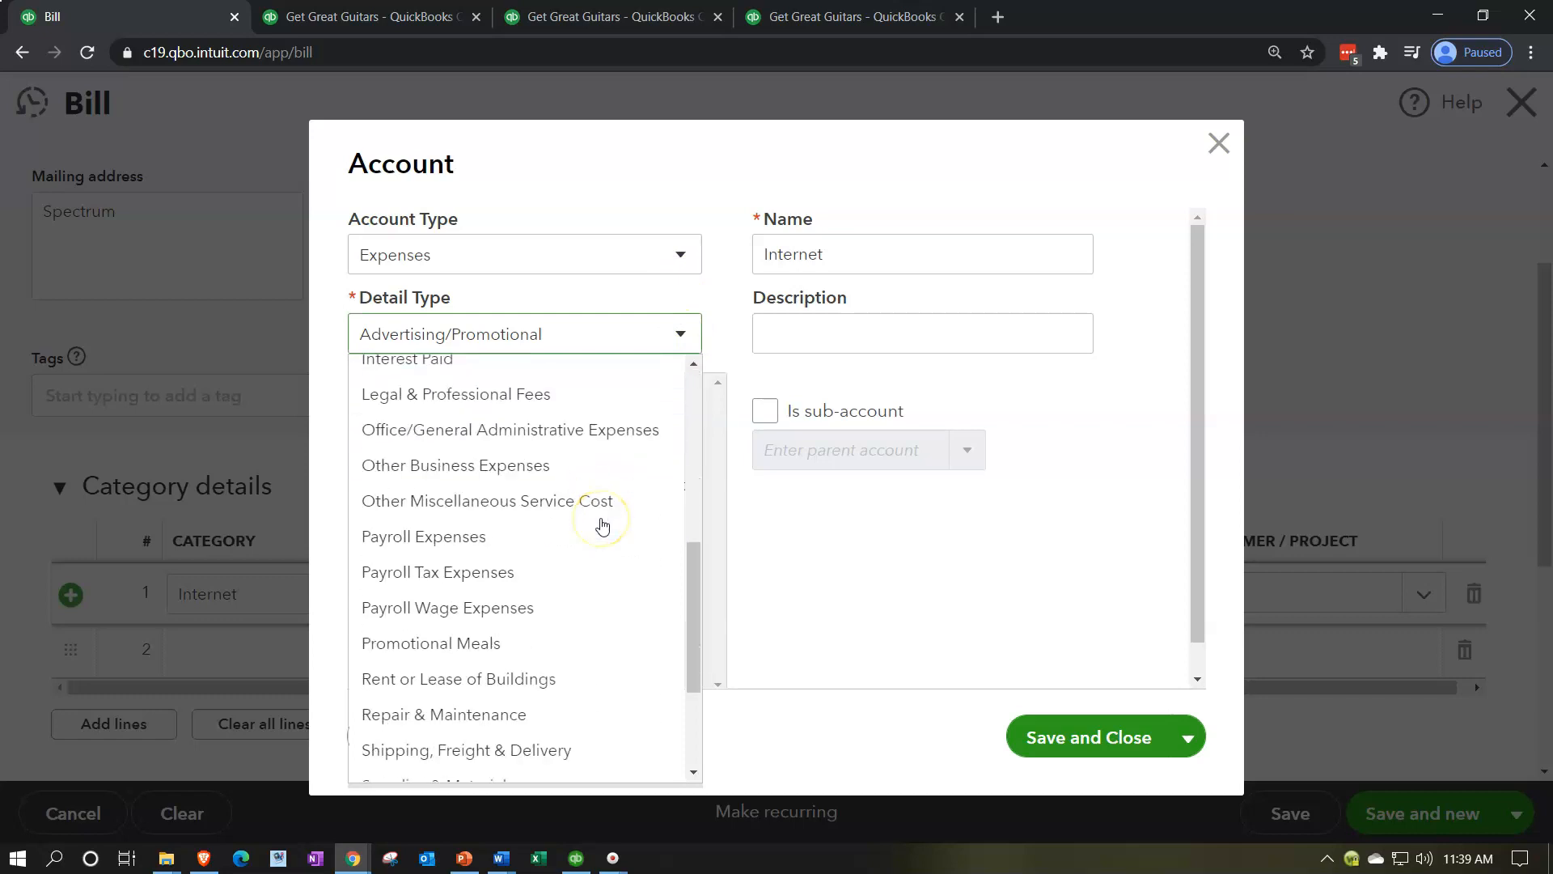
pyautogui.scroll(-3, 603, 526)
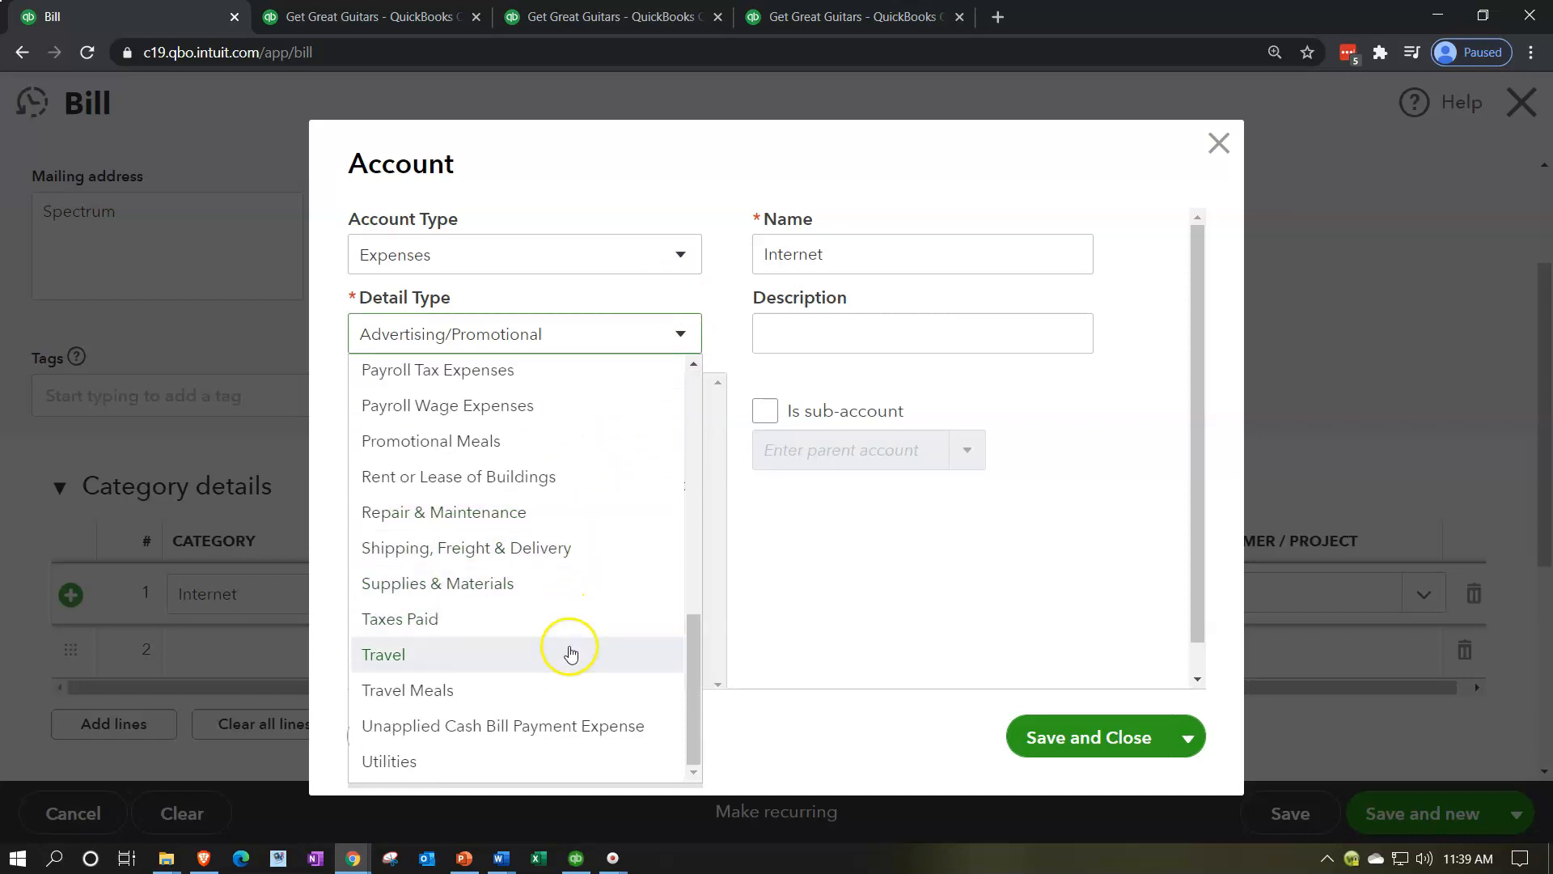
pyautogui.click(506, 756)
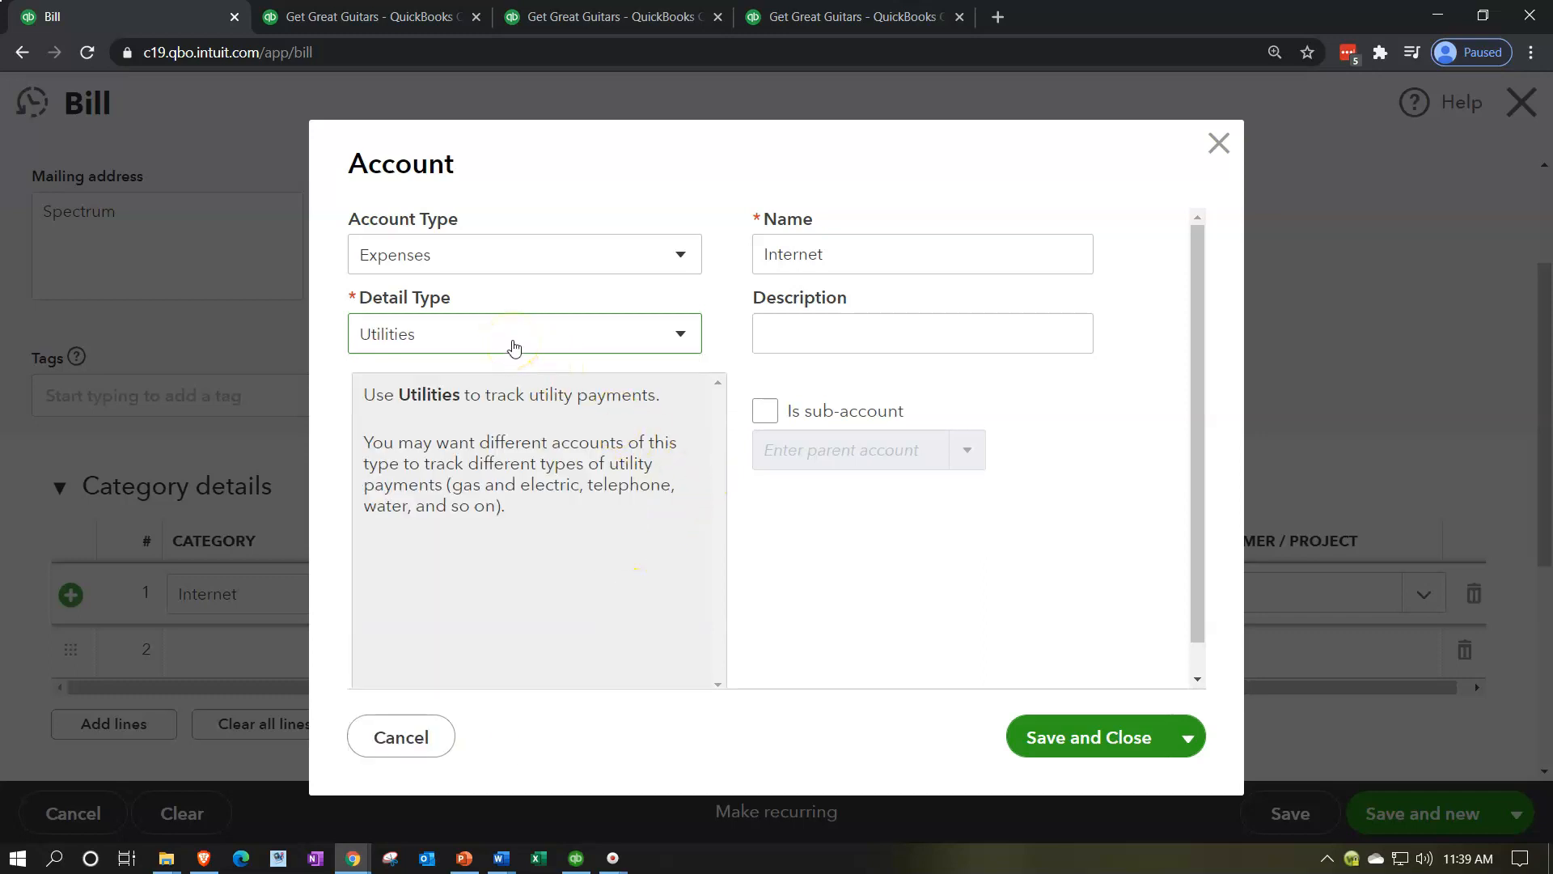
pyautogui.click(818, 255)
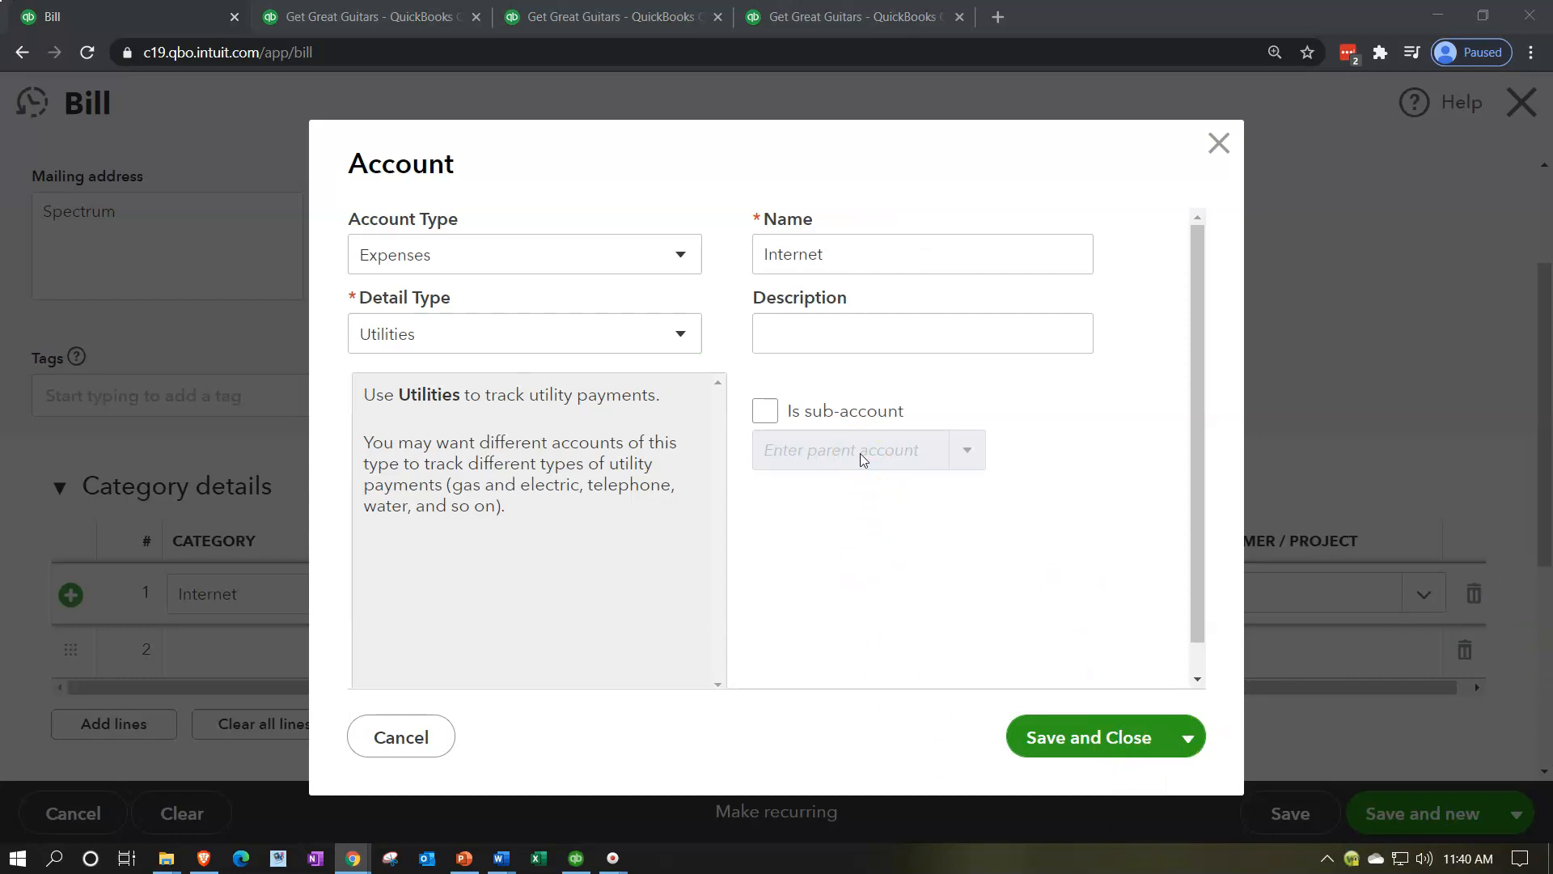
pyautogui.click(829, 349)
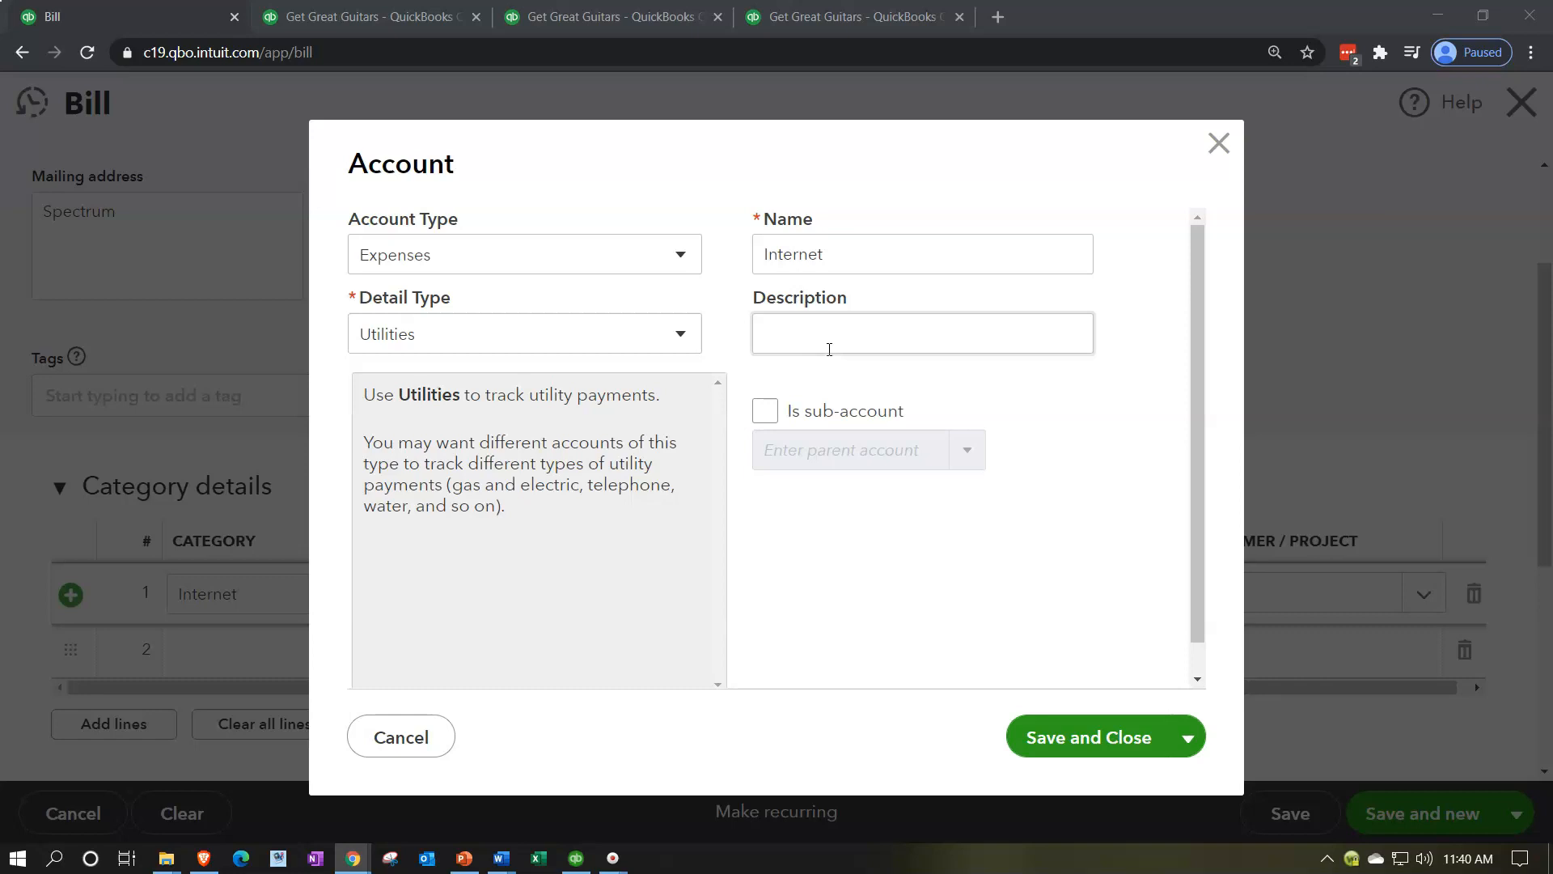
pyautogui.click(1089, 736)
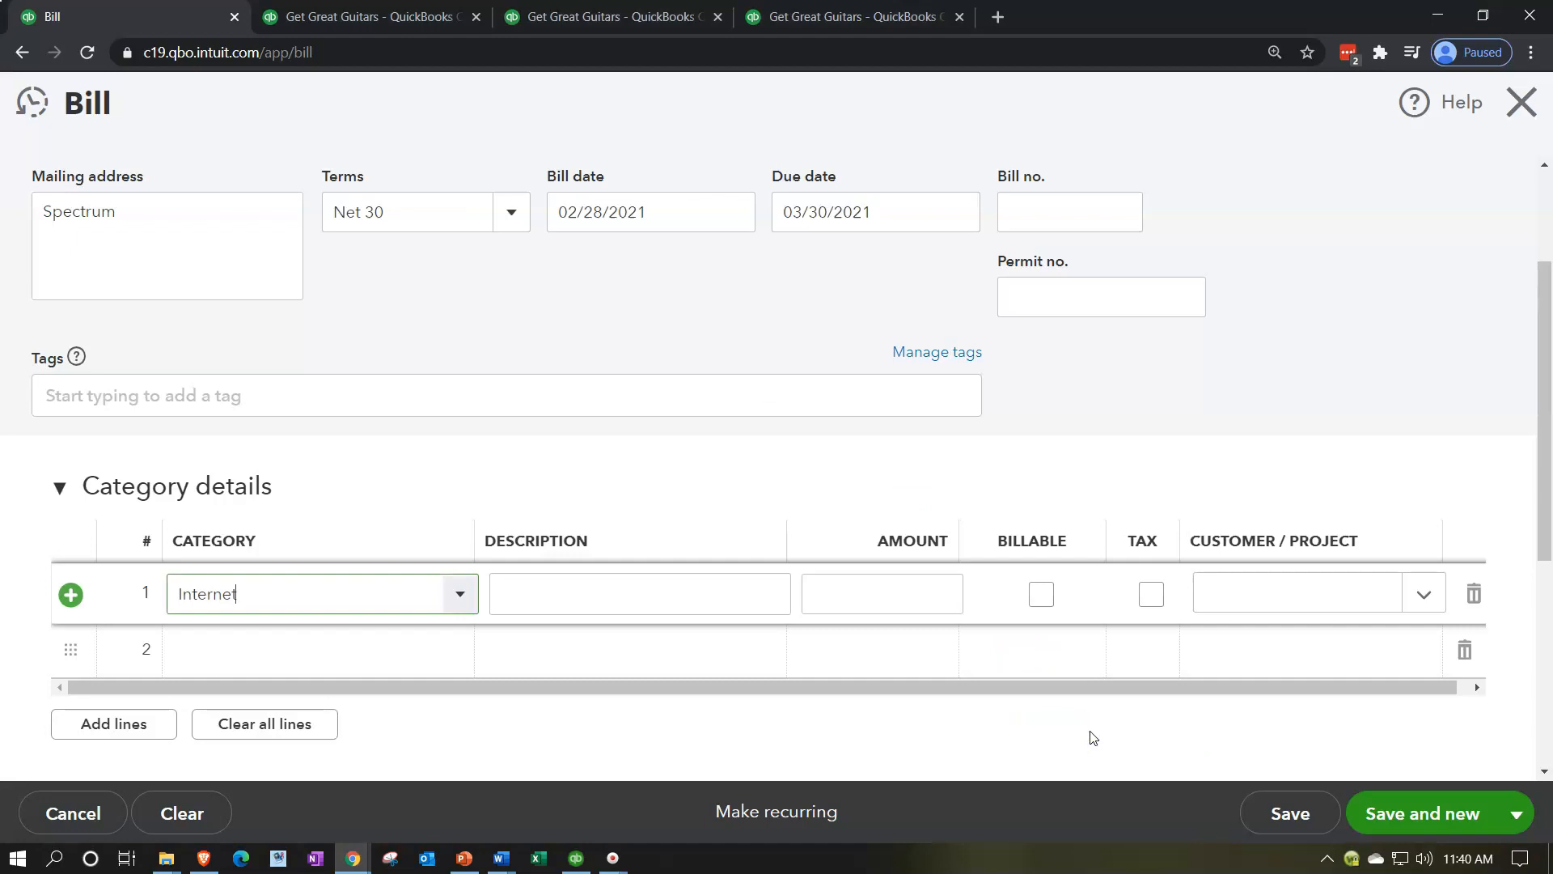
# Step: Enter an amount of 180 on the Internet line without a description, and save the bill to start a new one
pyautogui.press('Tab')
pyautogui.press('Tab')
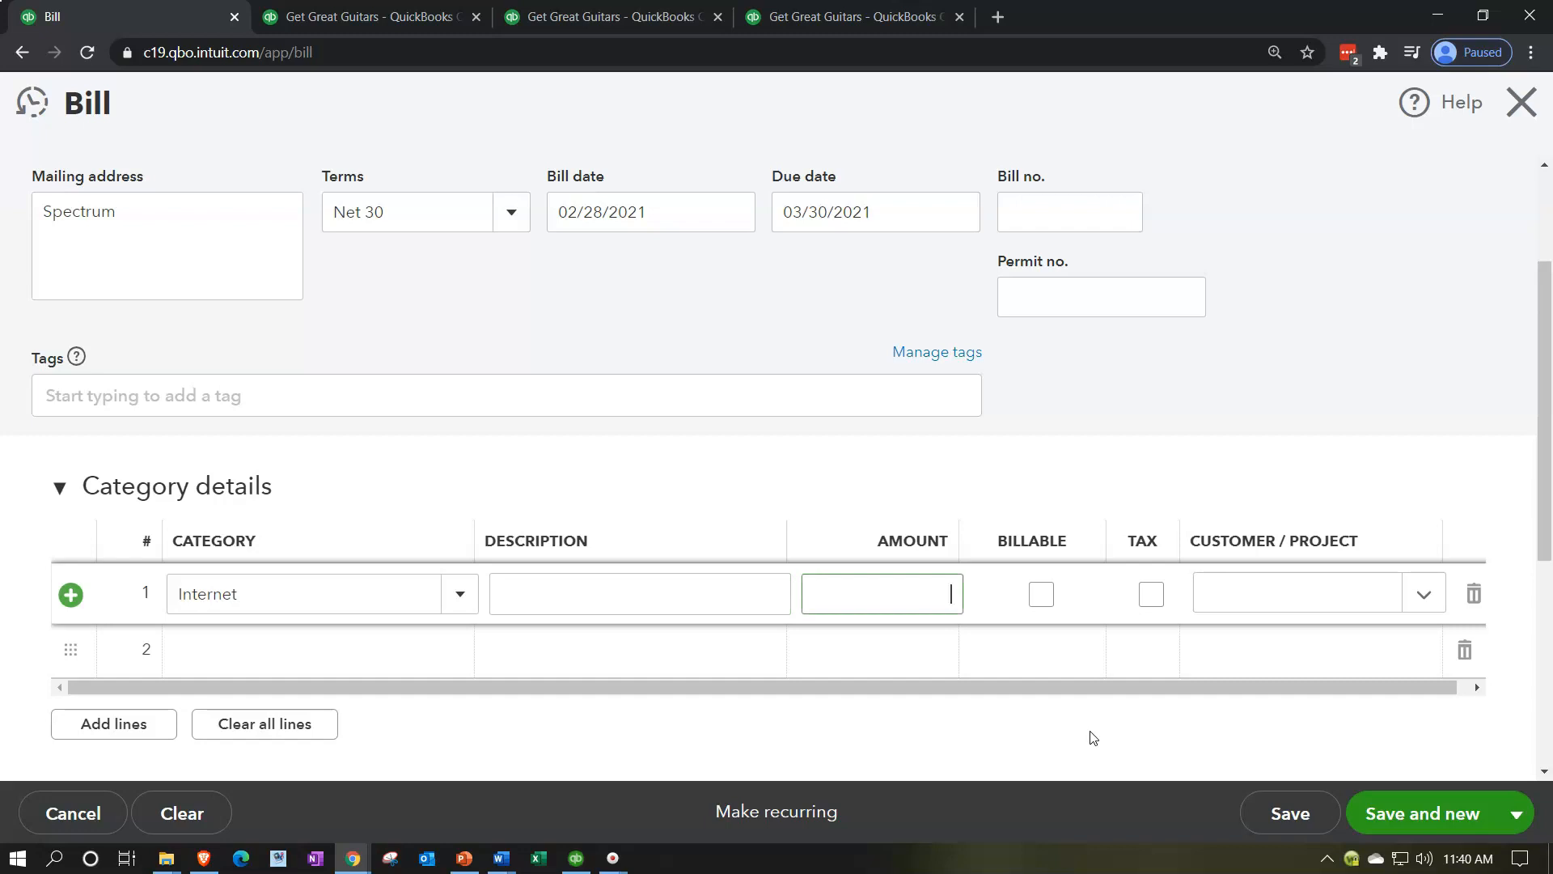
pyautogui.write('180')
pyautogui.press('Tab')
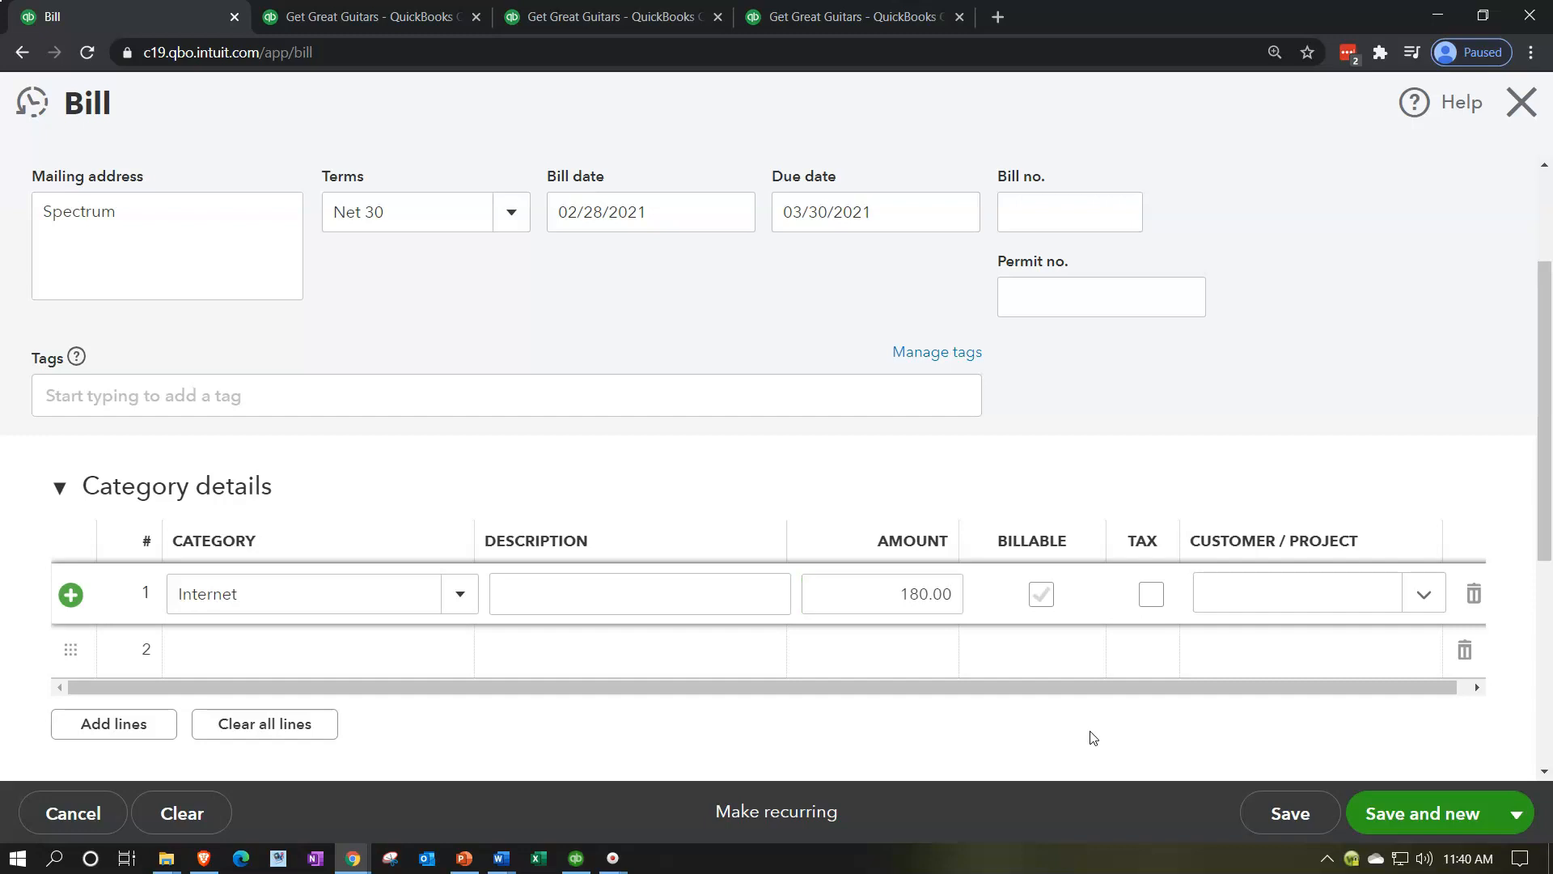
pyautogui.click(1392, 809)
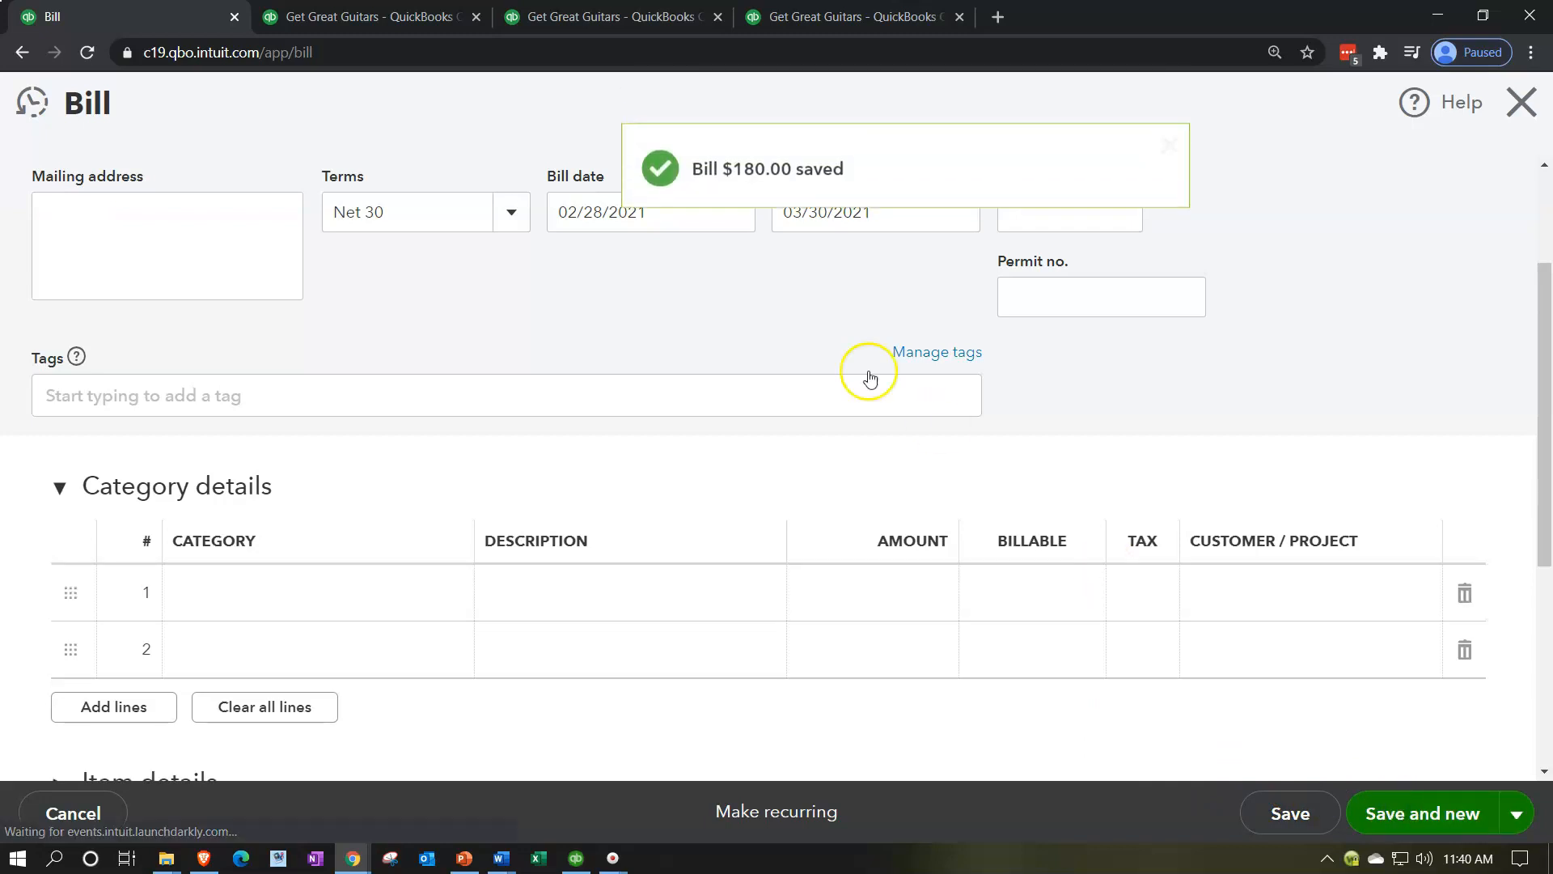
# Step: Rerun the 2021 Balance Sheet and examine its Accounts Payable balance
pyautogui.click(401, 20)
pyautogui.scroll(10, 916, 521)
pyautogui.click(1130, 322)
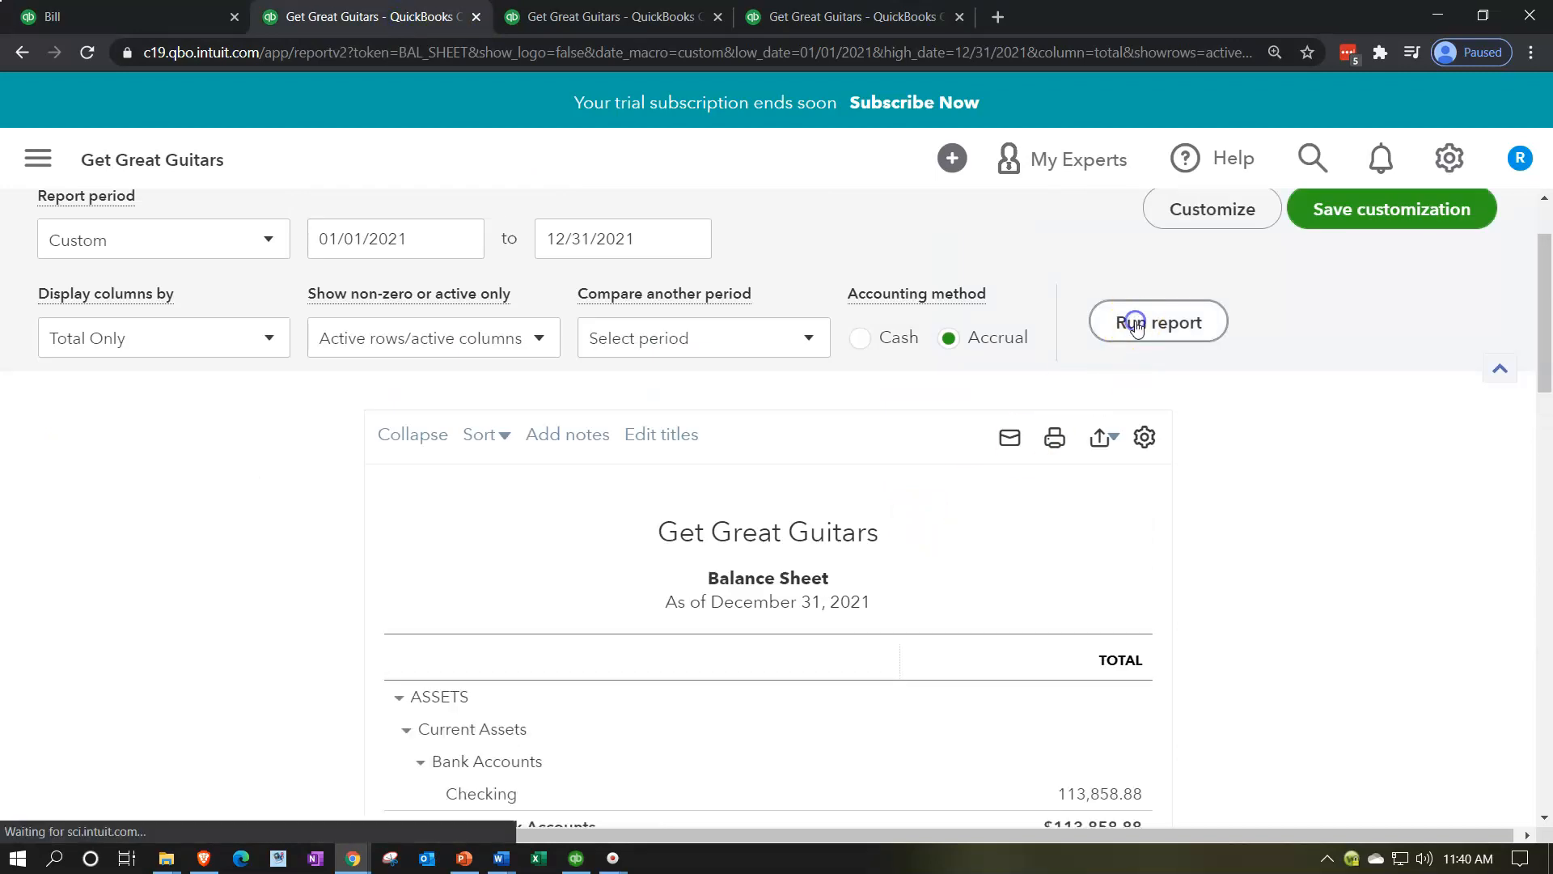
pyautogui.scroll(-3, 1130, 322)
pyautogui.scroll(-8, 1090, 614)
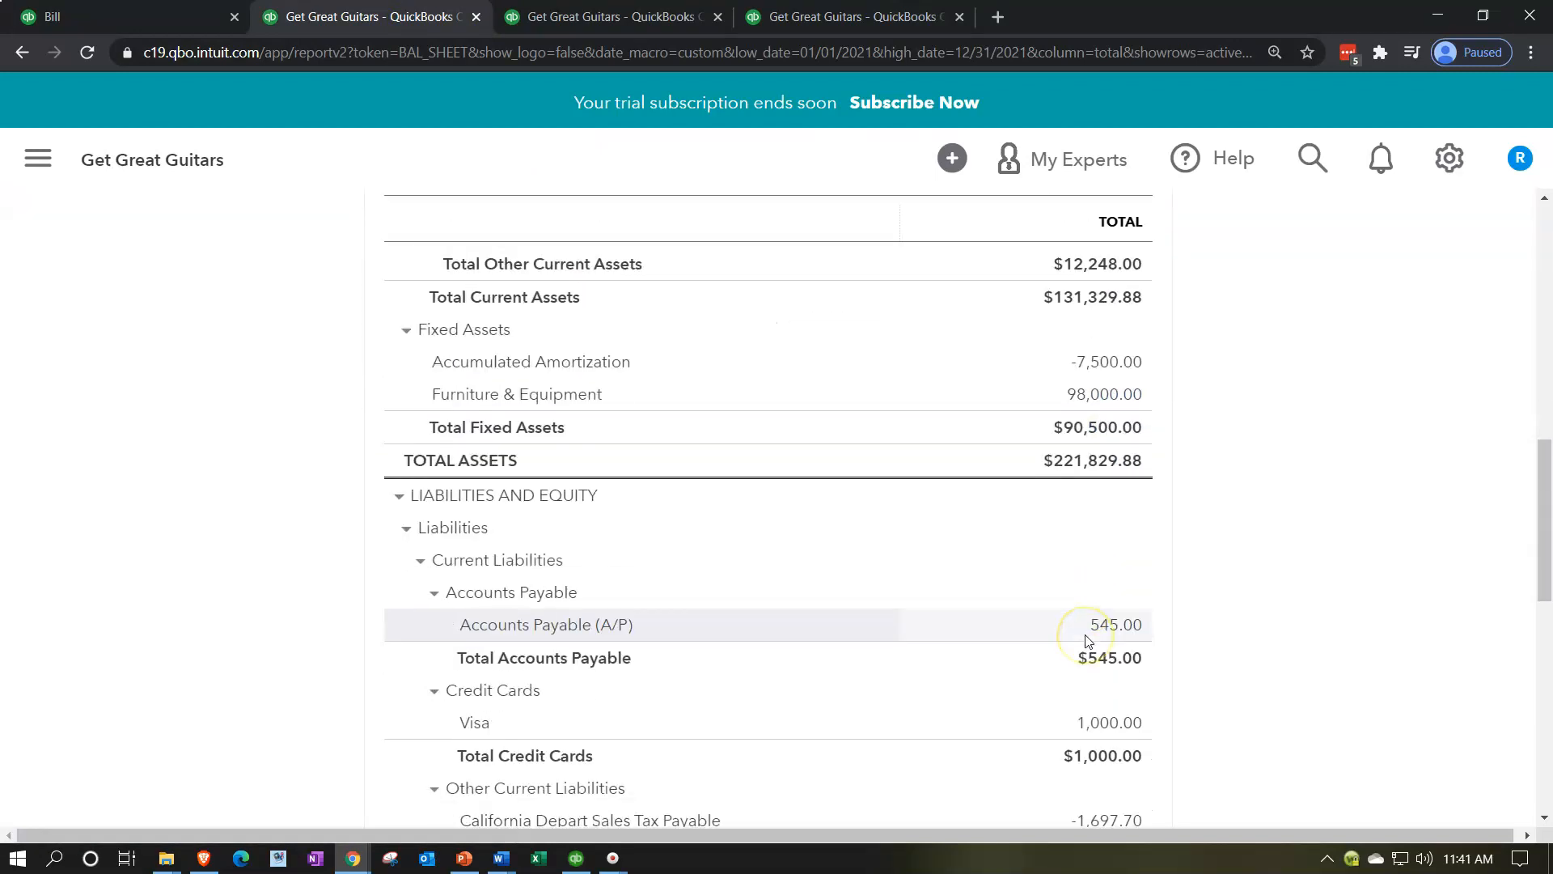
# Step: Open the transactions behind Accounts Payable, check for the Spectrum bill, and return to the Balance Sheet
pyautogui.click(1103, 625)
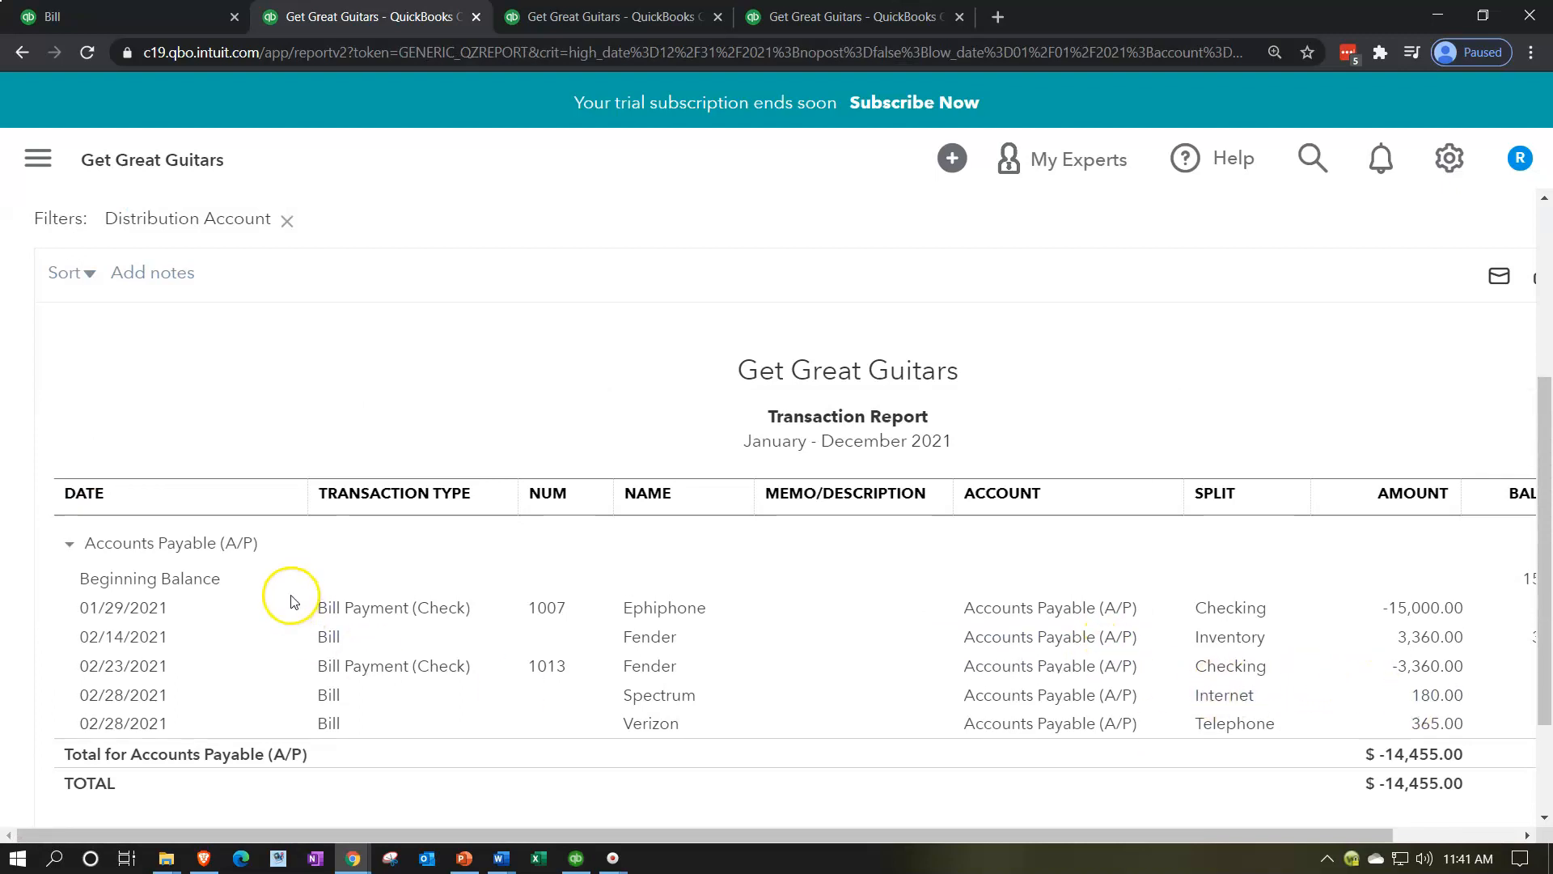
pyautogui.scroll(1, 227, 450)
pyautogui.scroll(3, 227, 451)
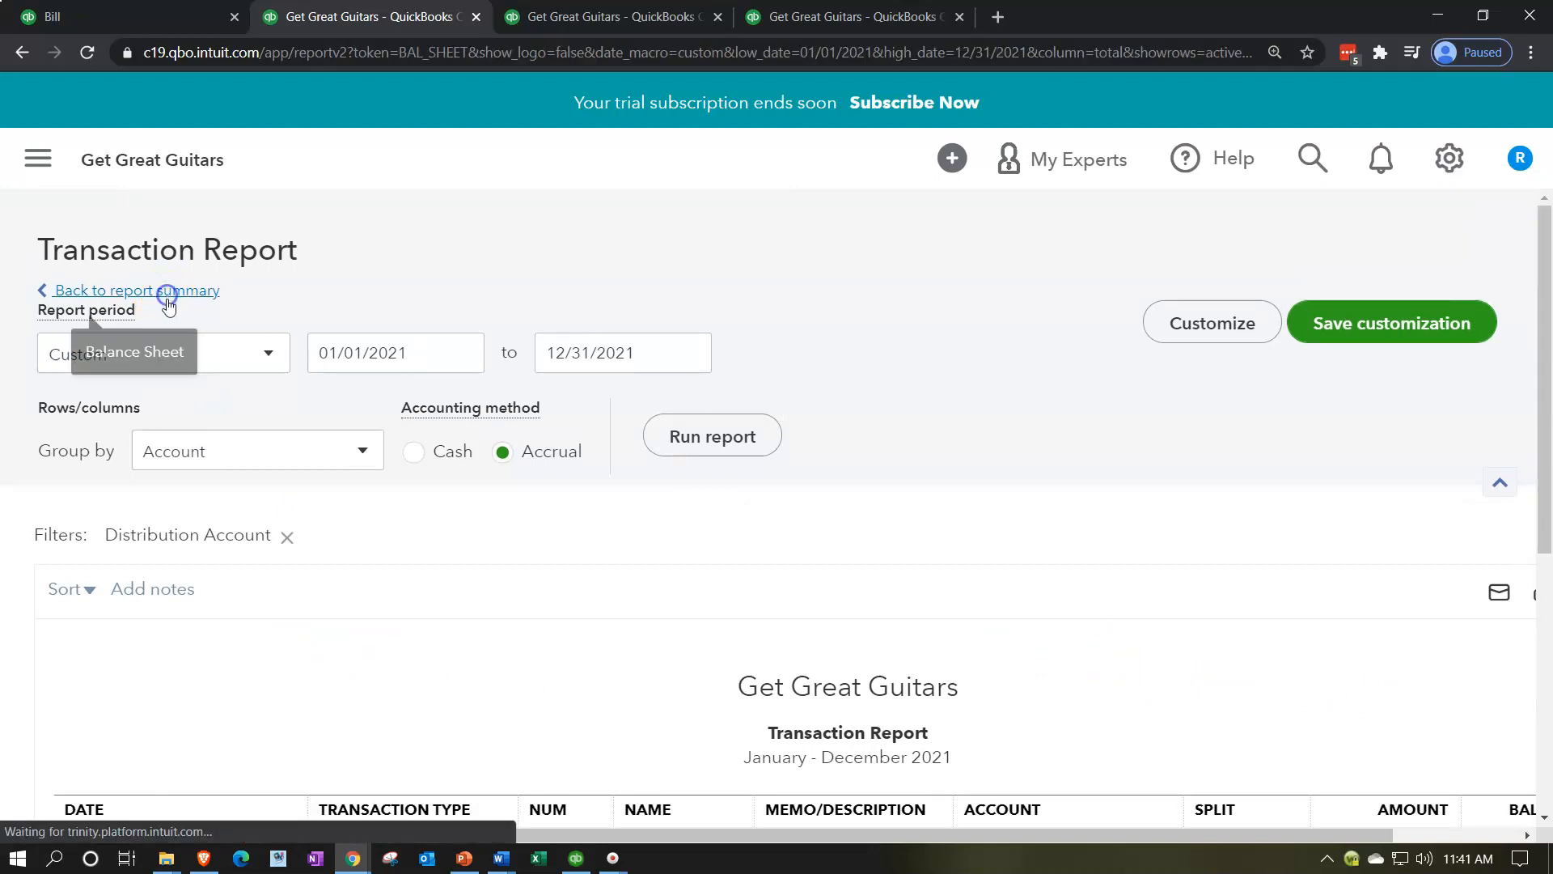
pyautogui.click(168, 295)
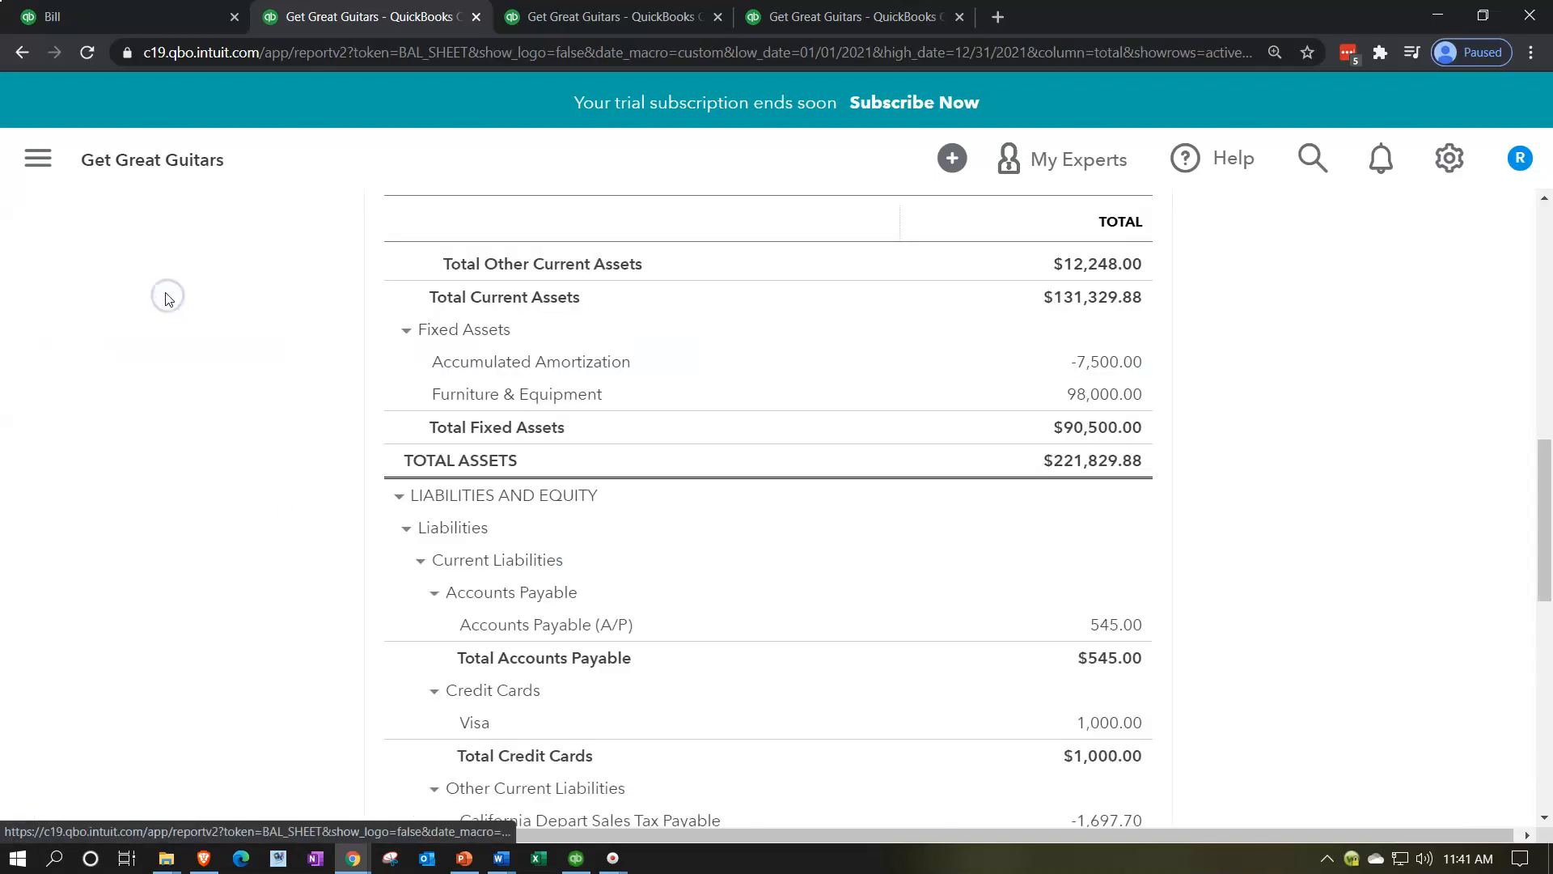
# Step: Rerun the 2021 Profit and Loss report and examine its Internet expense and net income
pyautogui.click(585, 14)
pyautogui.scroll(4, 890, 381)
pyautogui.click(1130, 328)
pyautogui.scroll(-5, 329, 561)
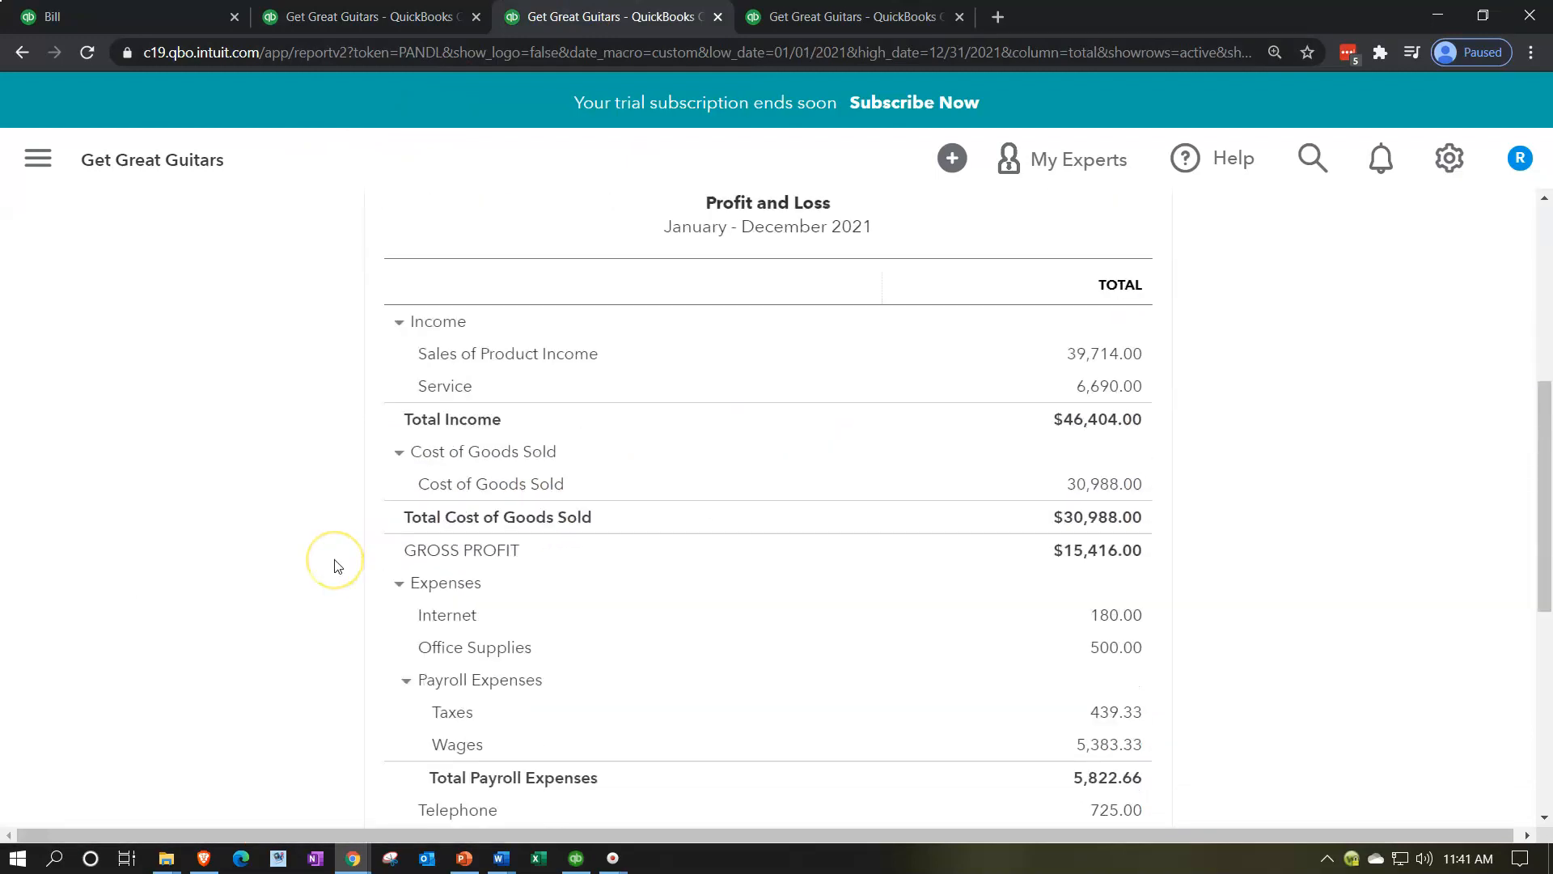
pyautogui.scroll(-3, 338, 565)
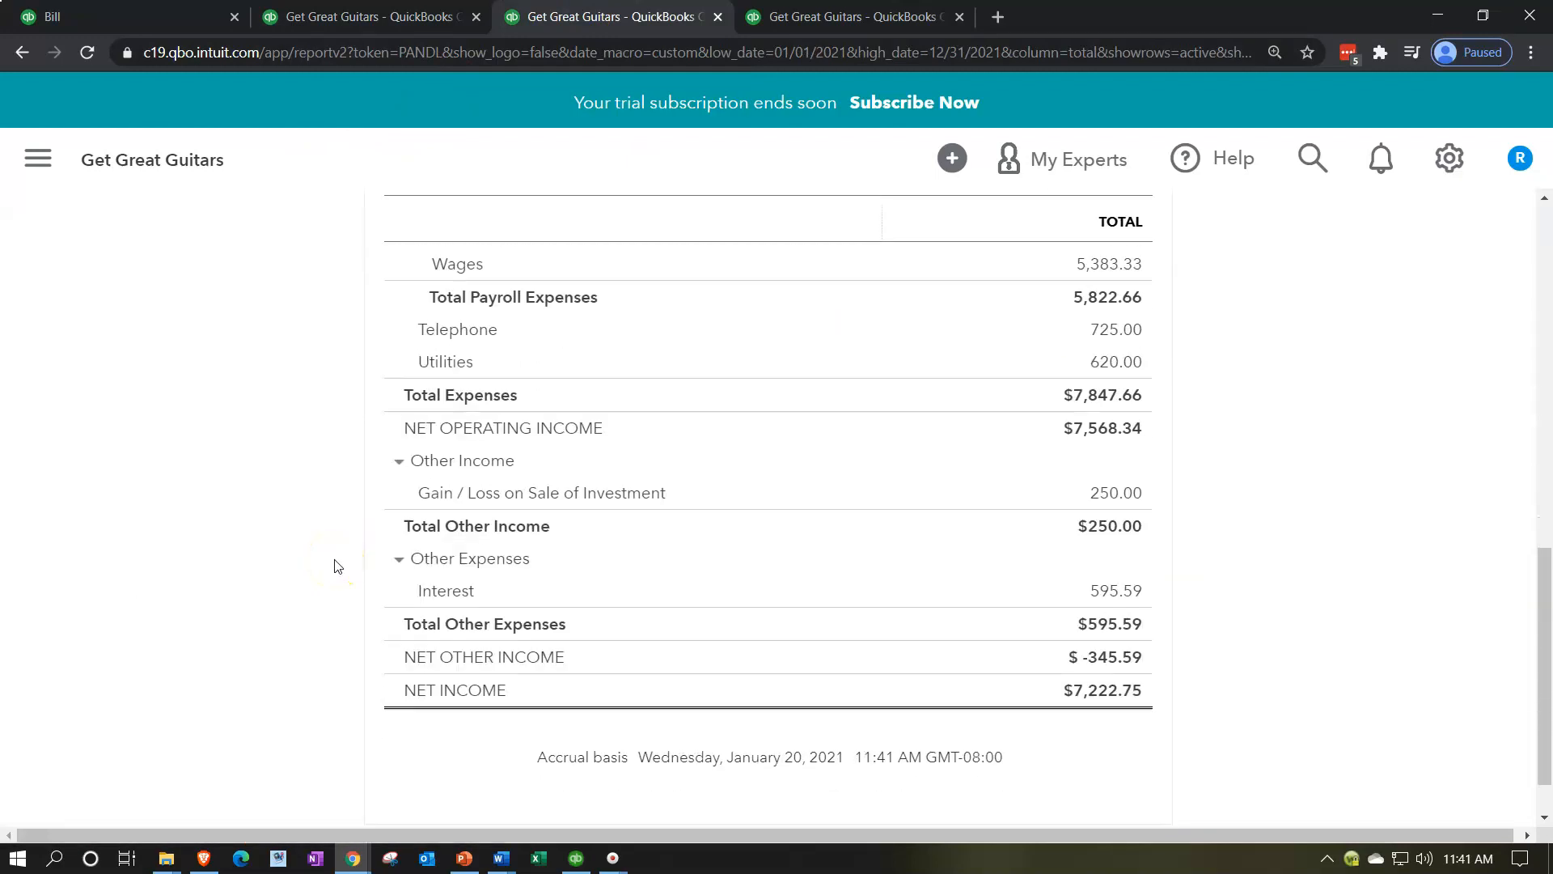
pyautogui.scroll(3, 338, 565)
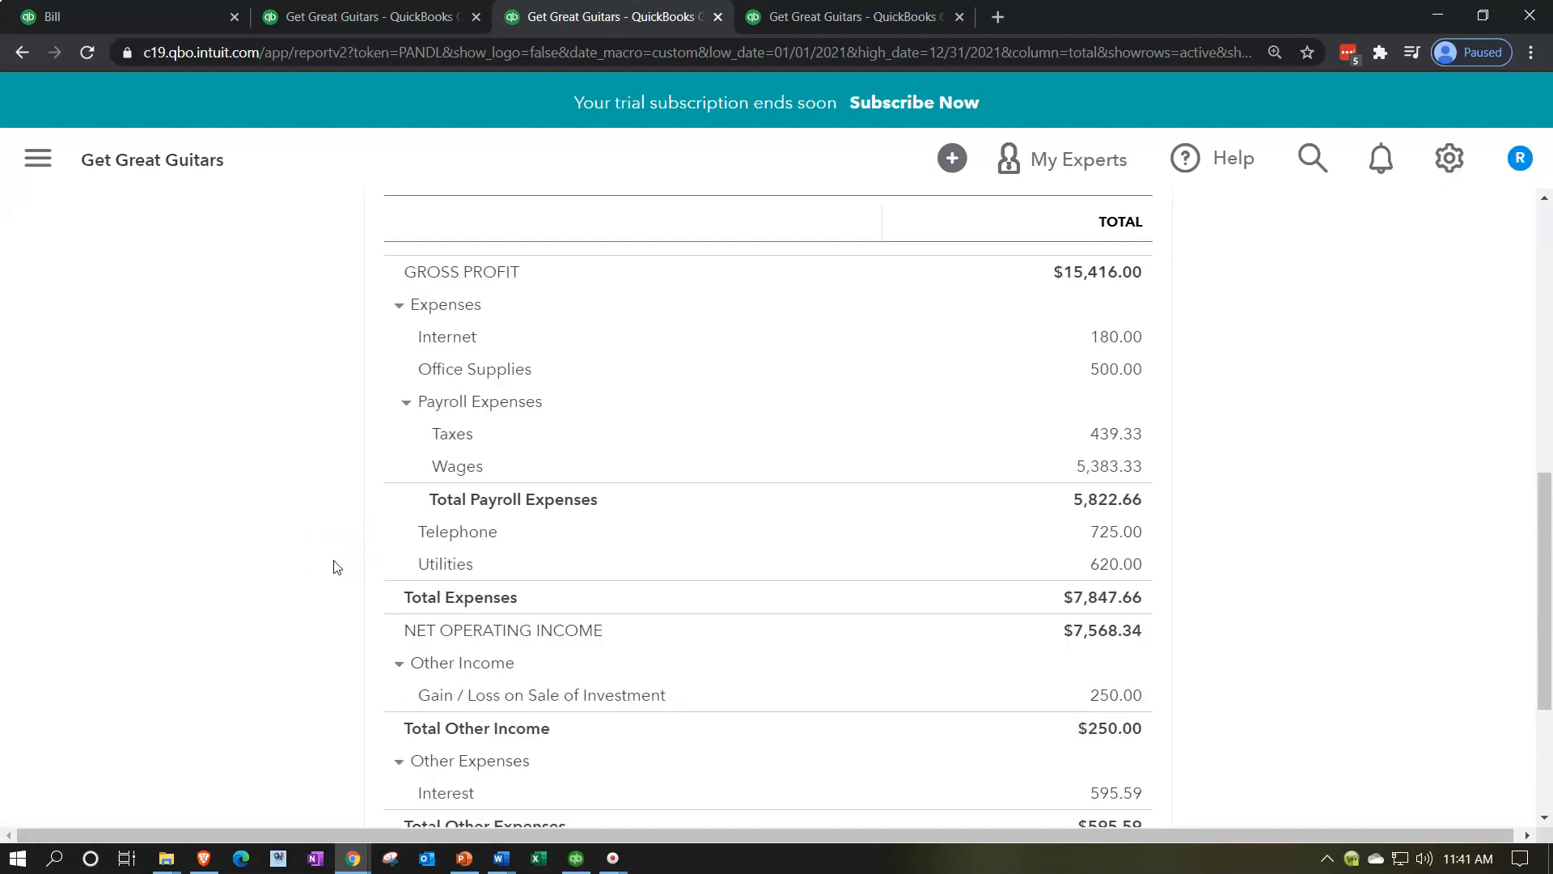
# Step: Return to the blank bill and choose the existing vendor Edison, keeping the terms and dates as set
pyautogui.click(182, 17)
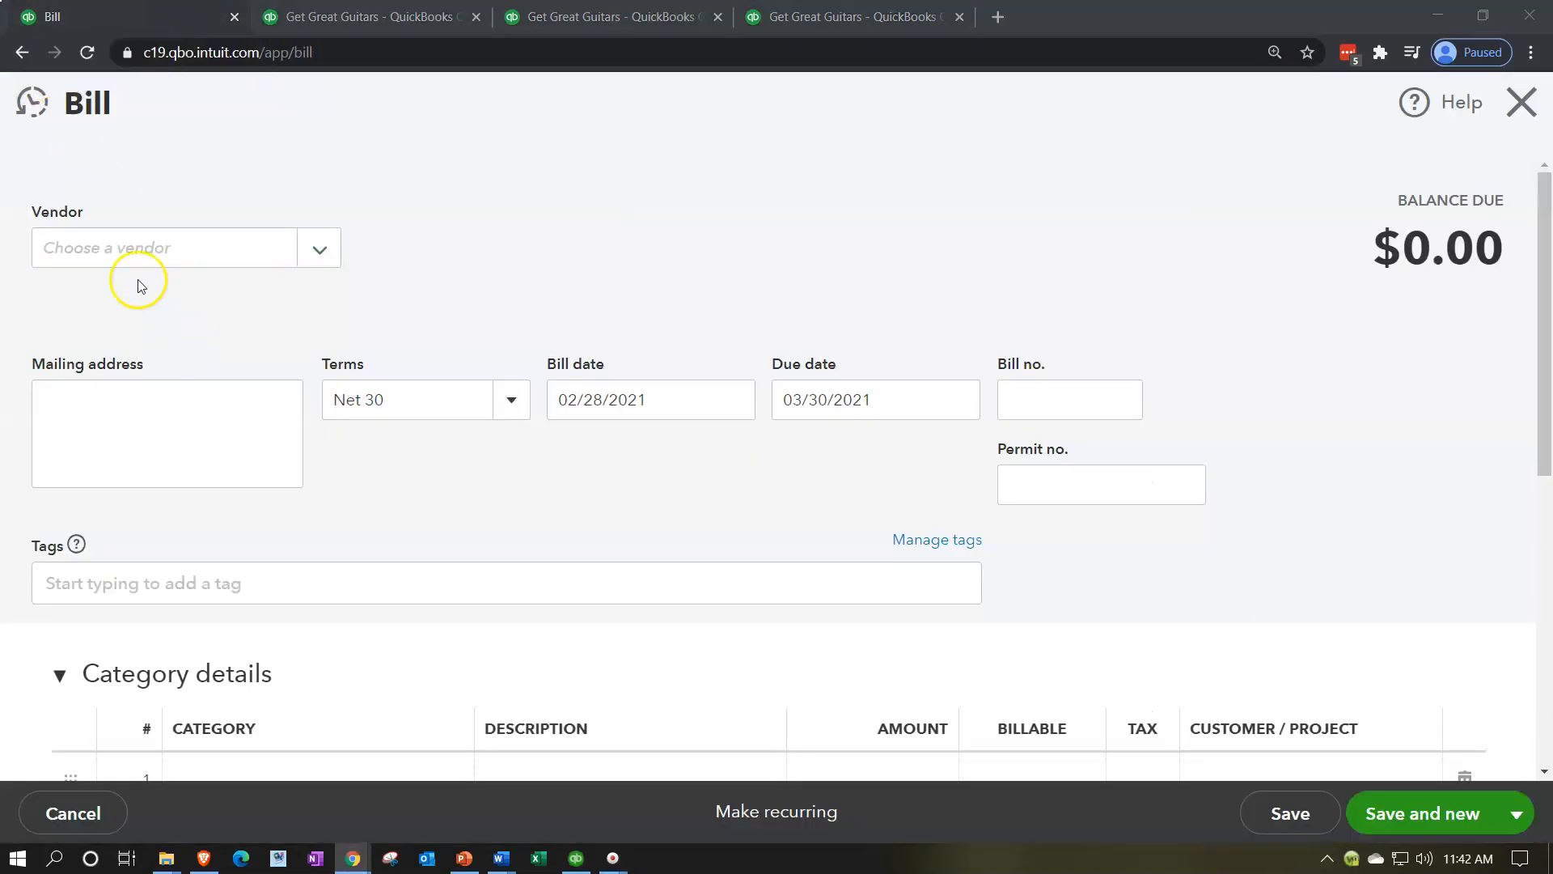
pyautogui.click(123, 246)
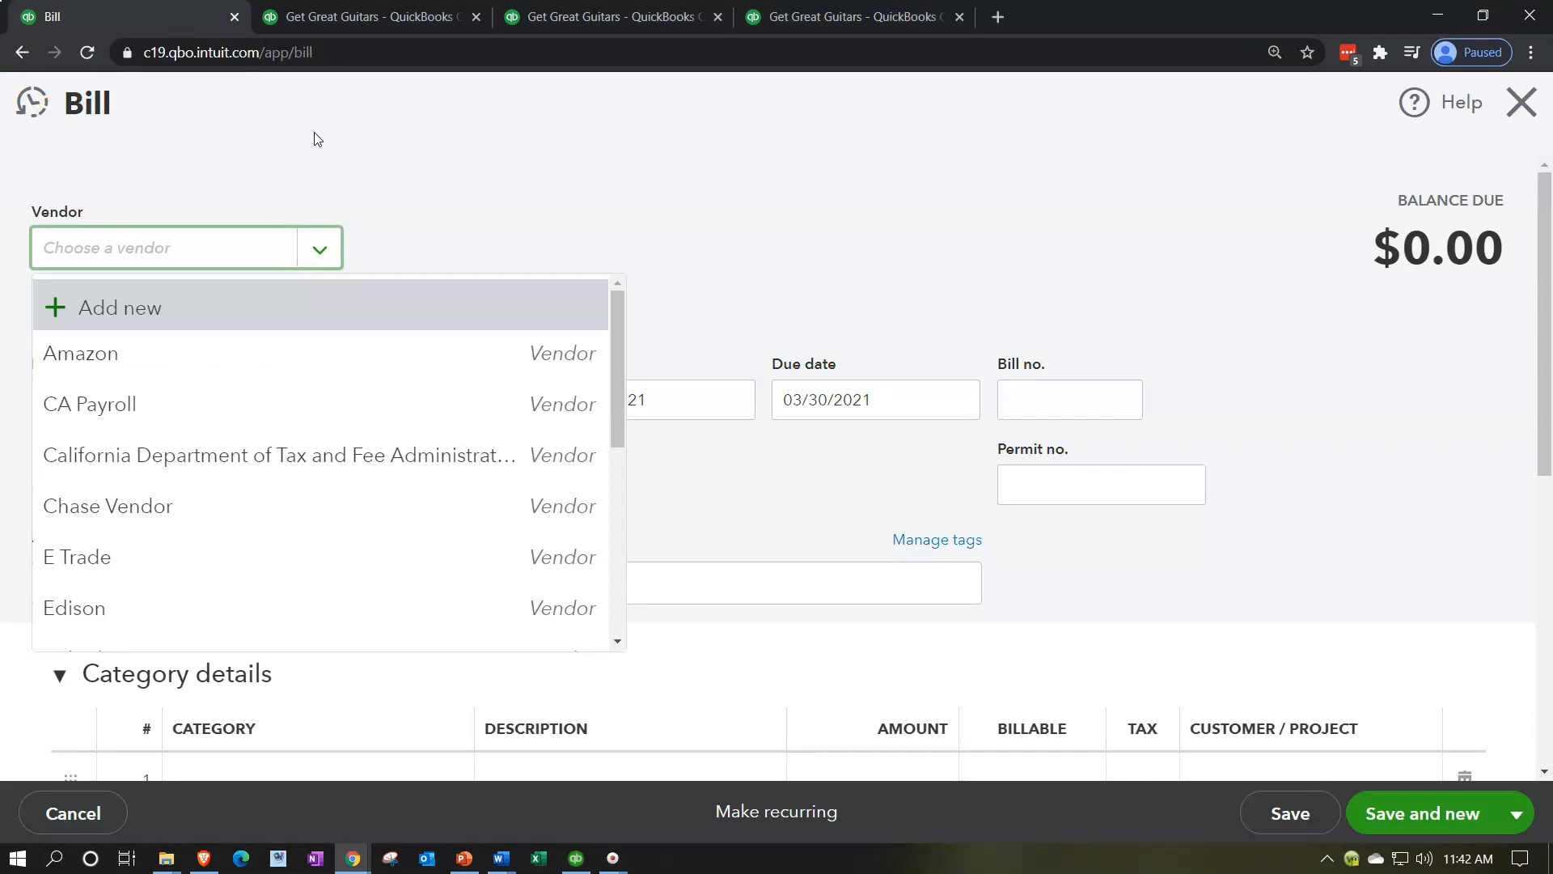
pyautogui.write('edi')
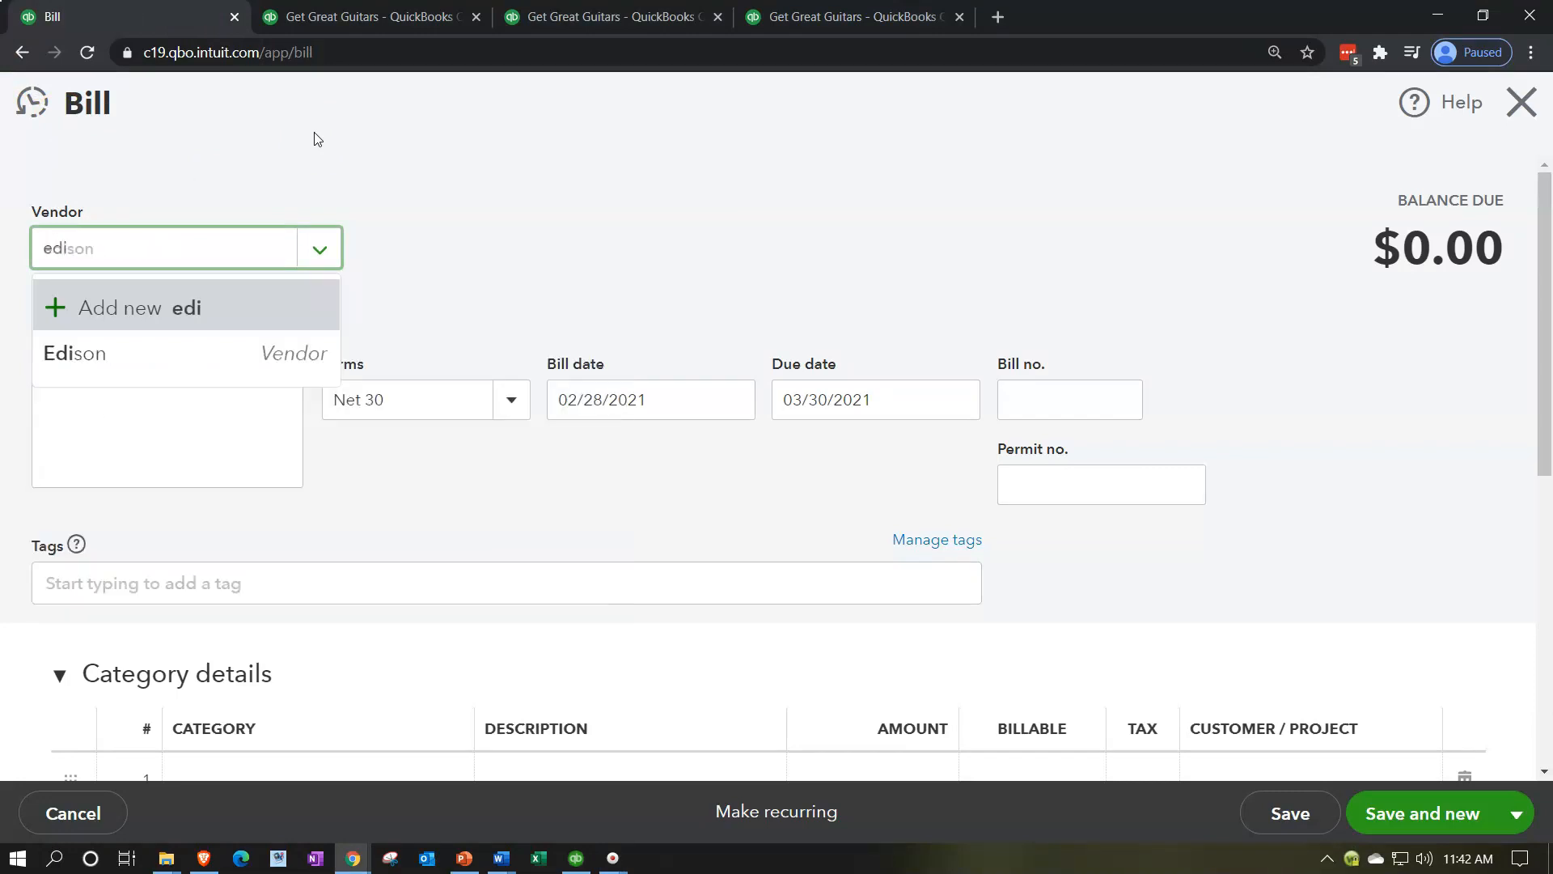
pyautogui.press('Down')
pyautogui.press('Down')
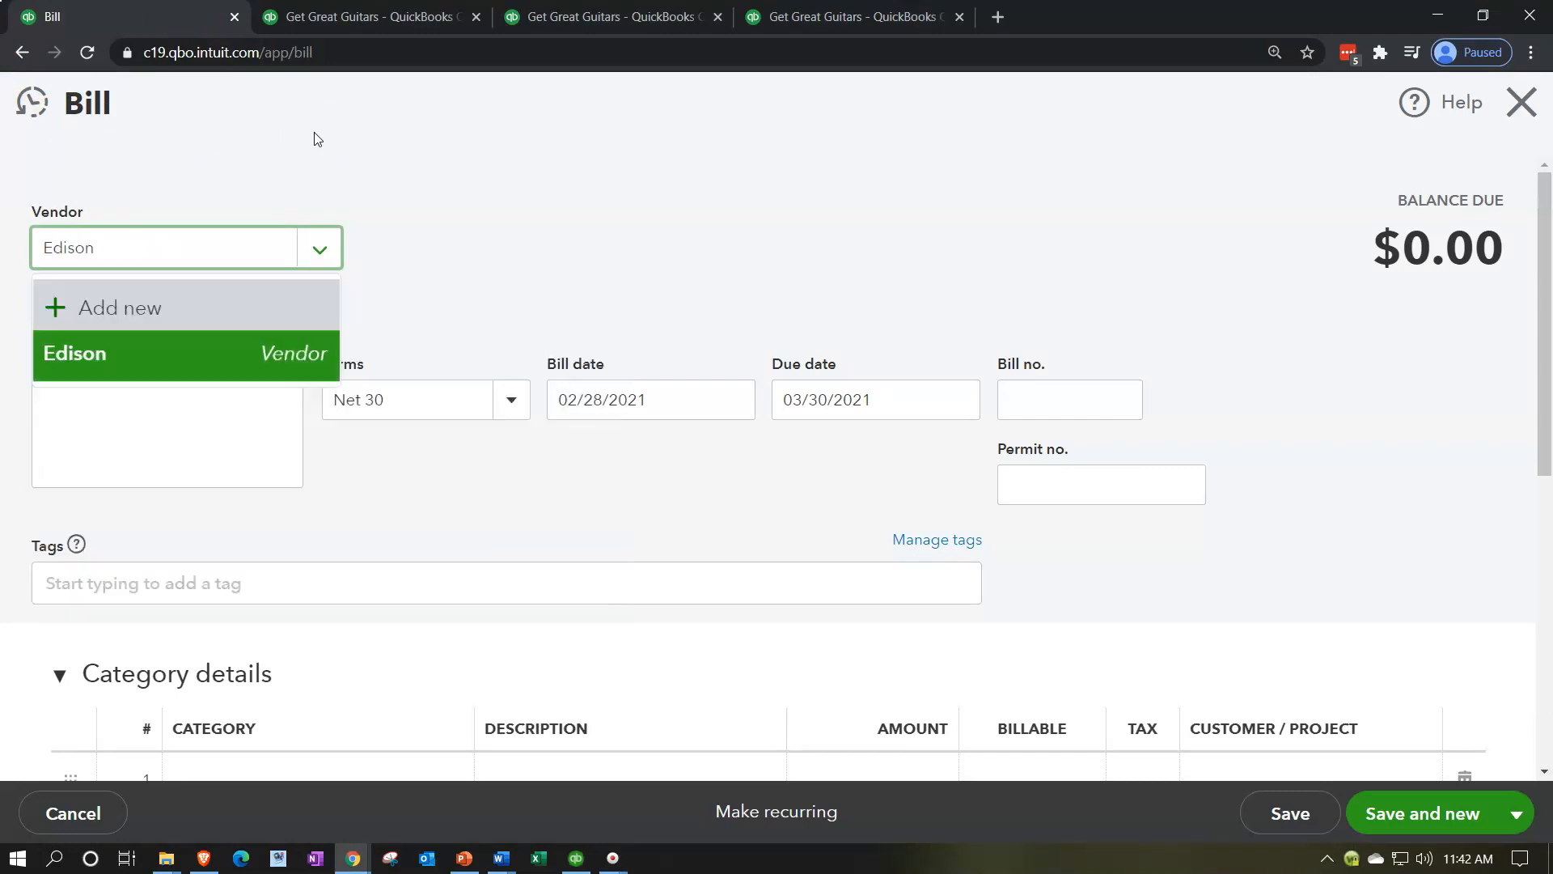
pyautogui.press('Tab')
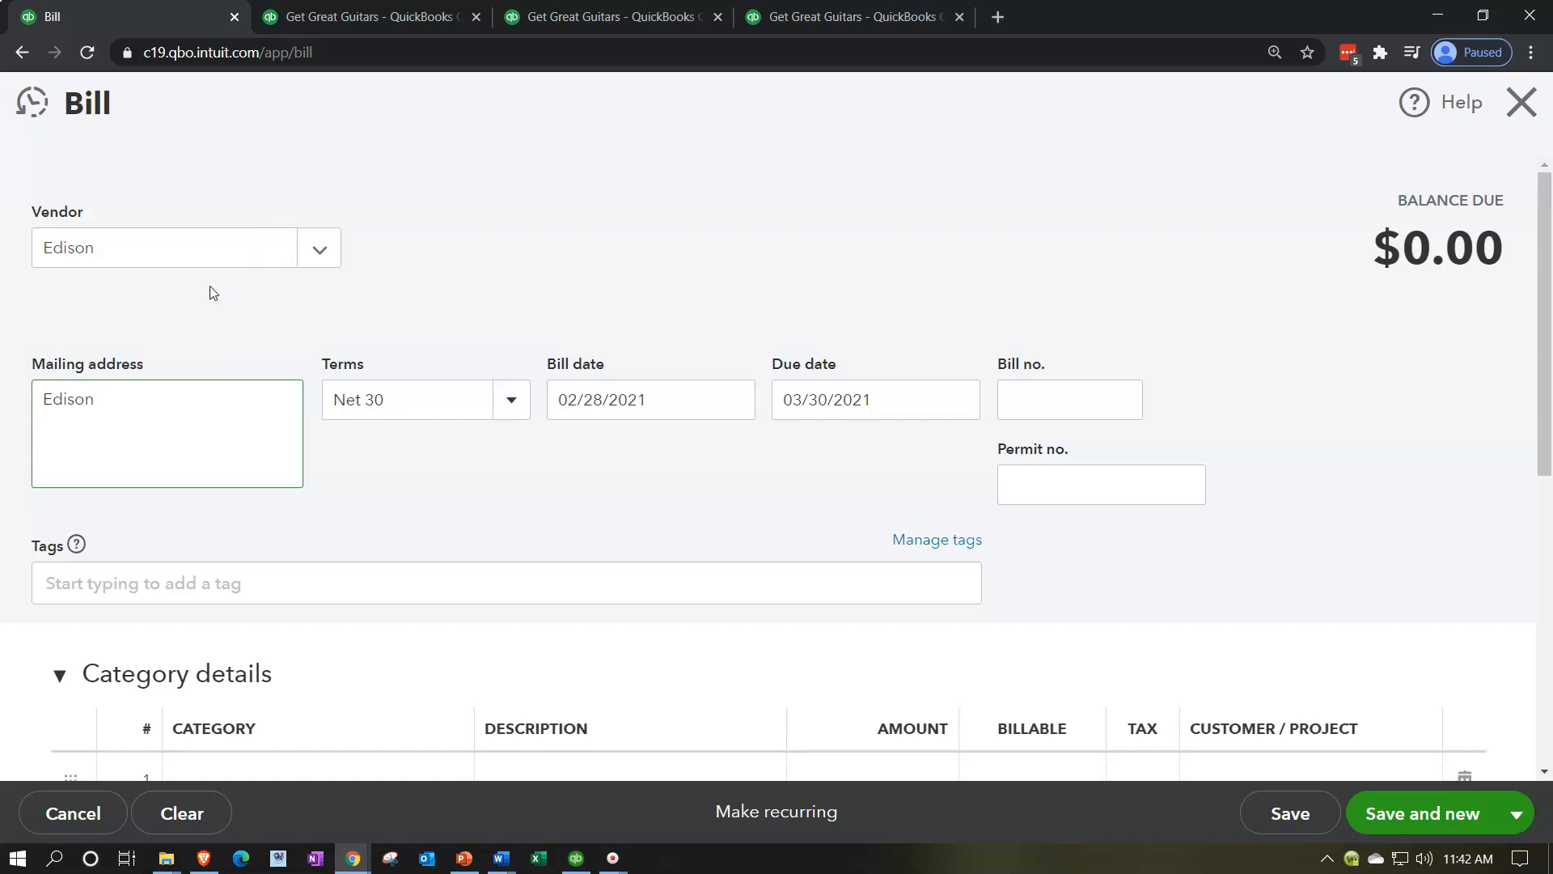
pyautogui.click(503, 232)
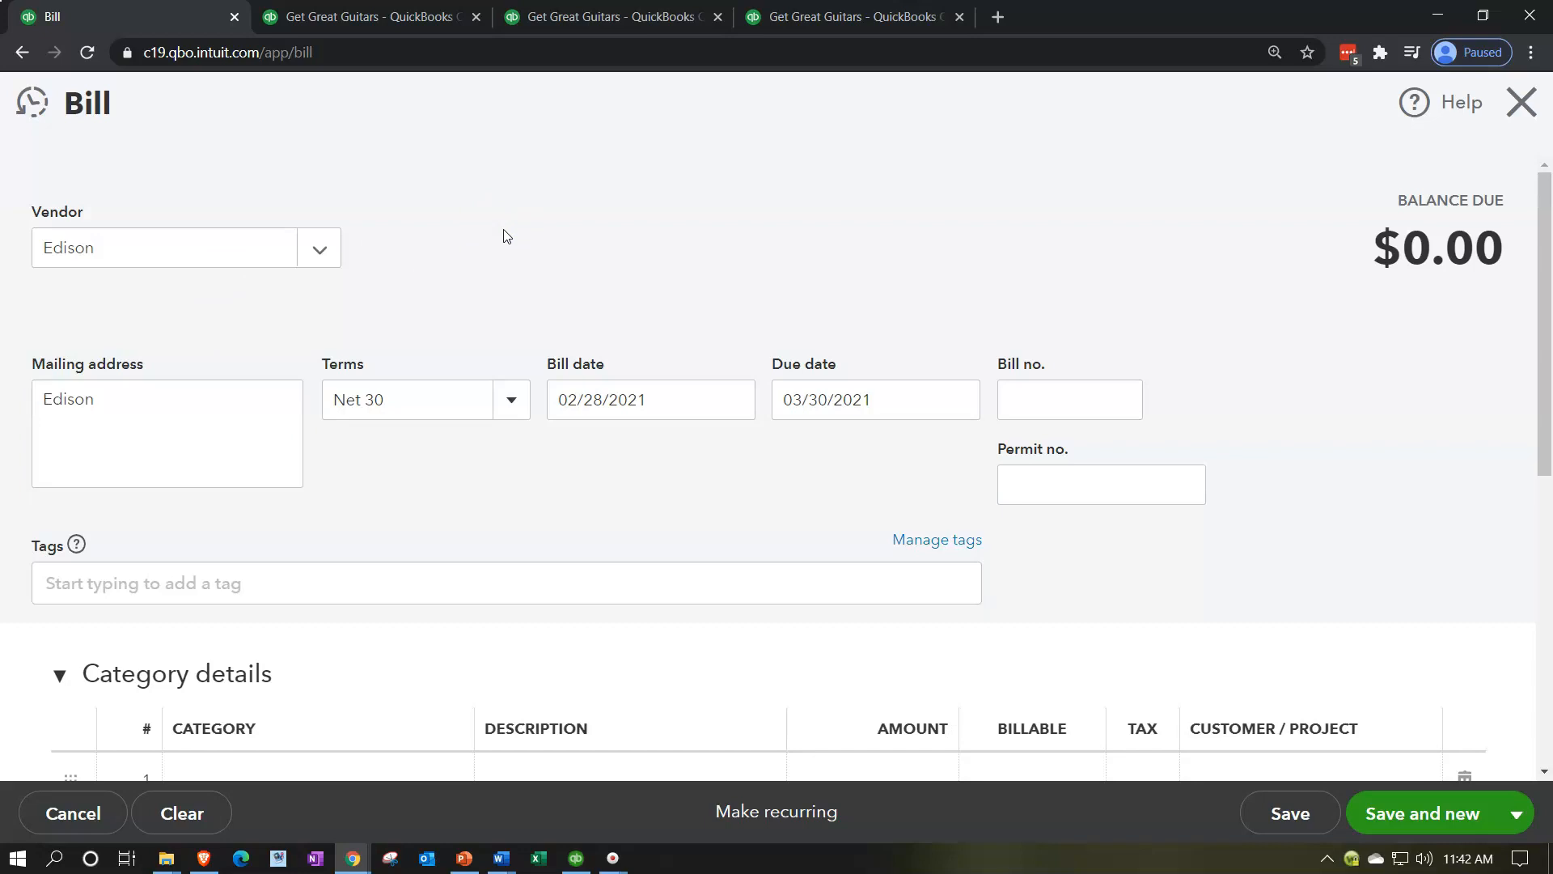
# Step: Assign the Utilities expense account to the first category line of the Edison bill
pyautogui.scroll(-1, 504, 235)
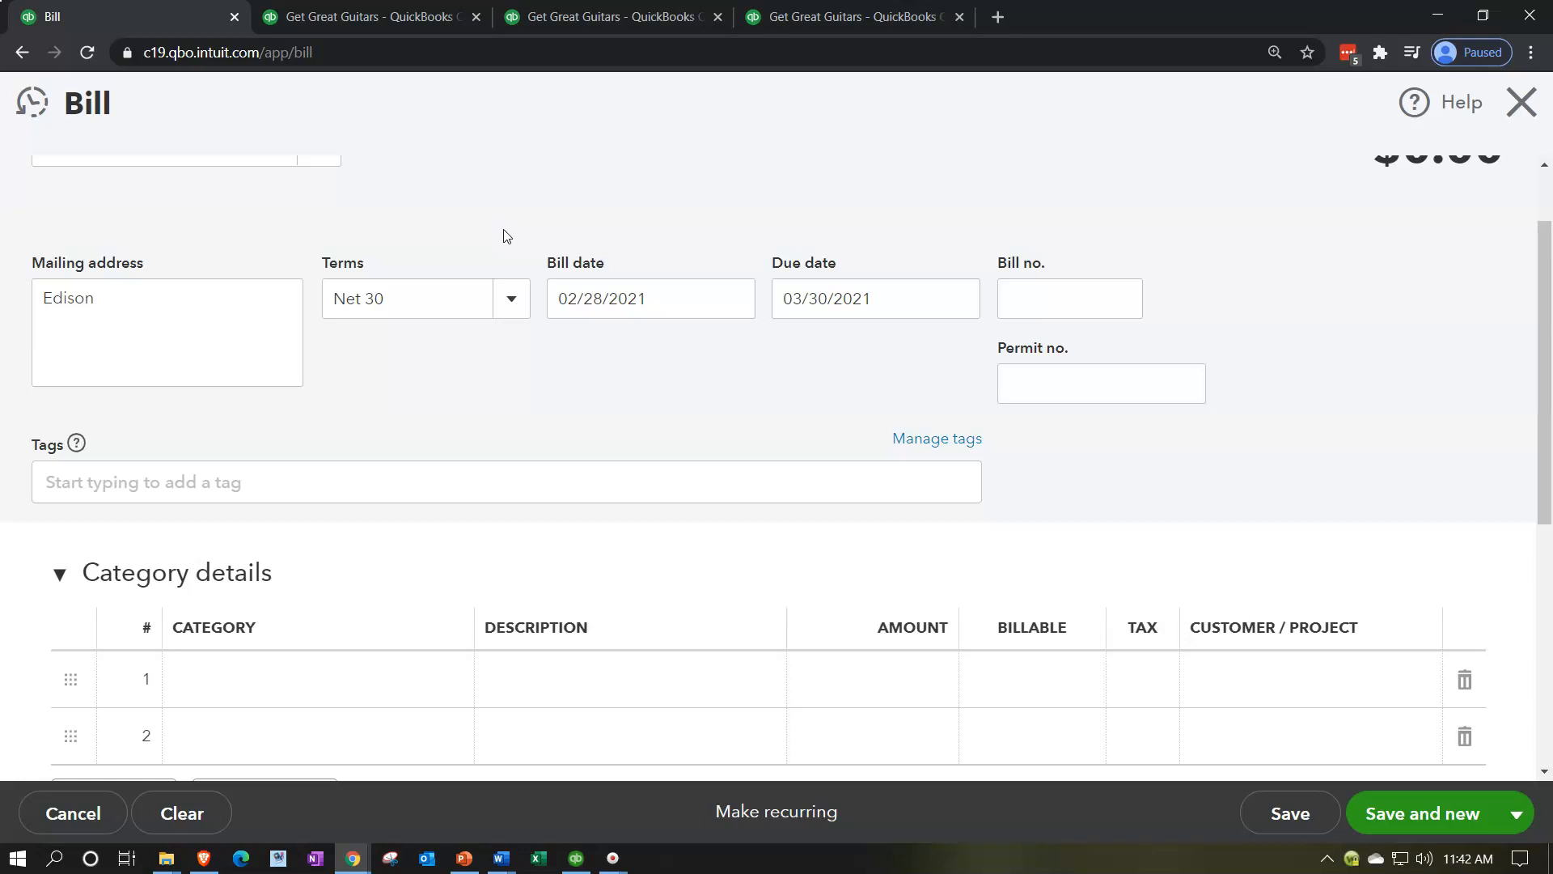
pyautogui.scroll(-1, 503, 236)
pyautogui.scroll(-1, 503, 235)
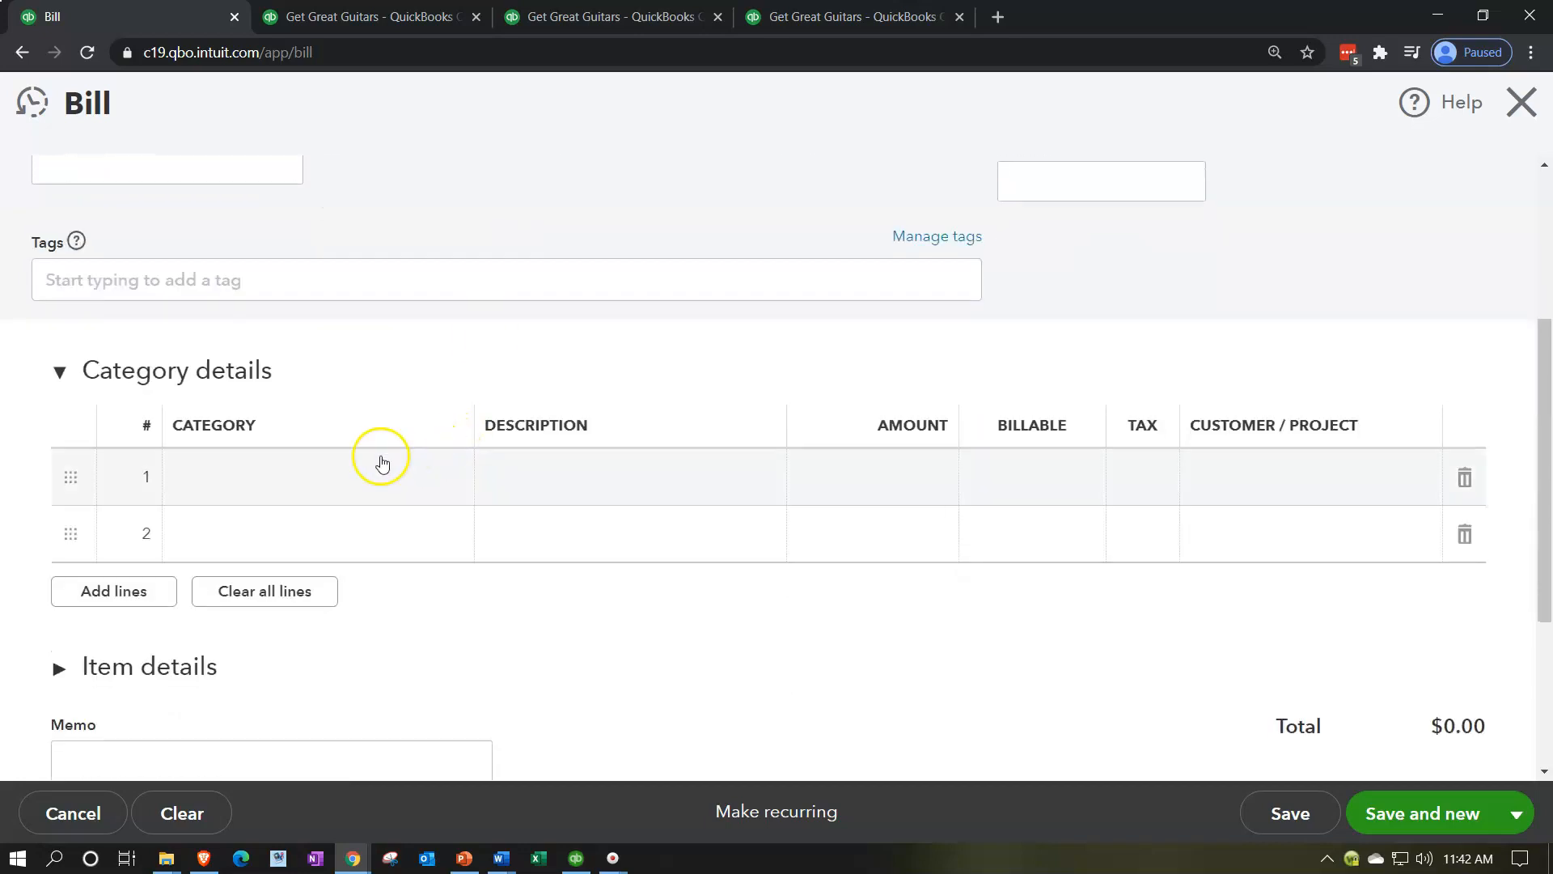
pyautogui.click(316, 481)
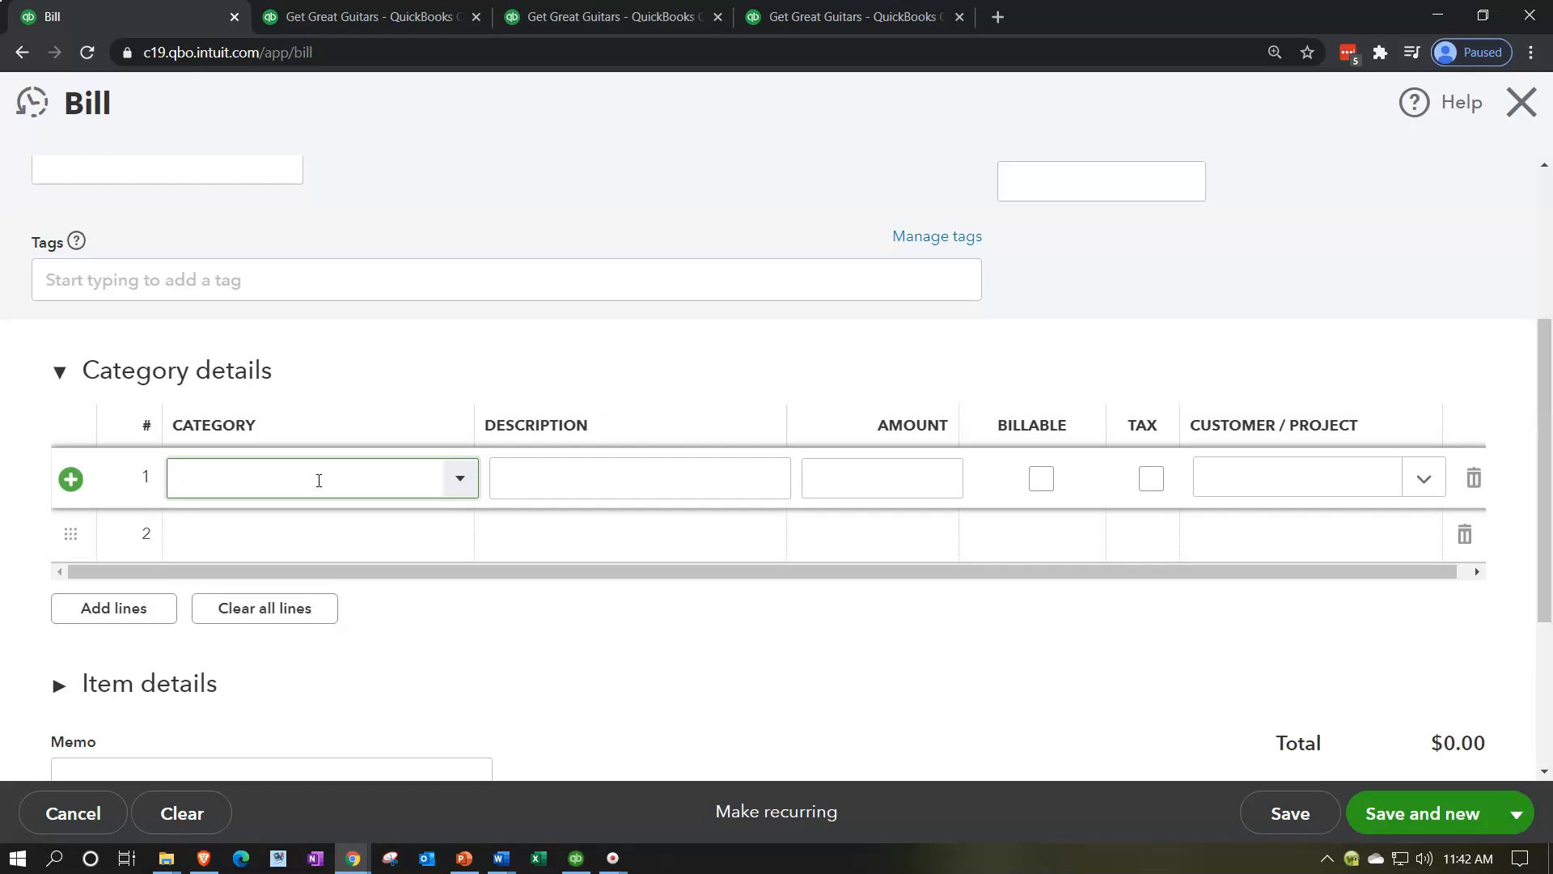
pyautogui.write('Ut')
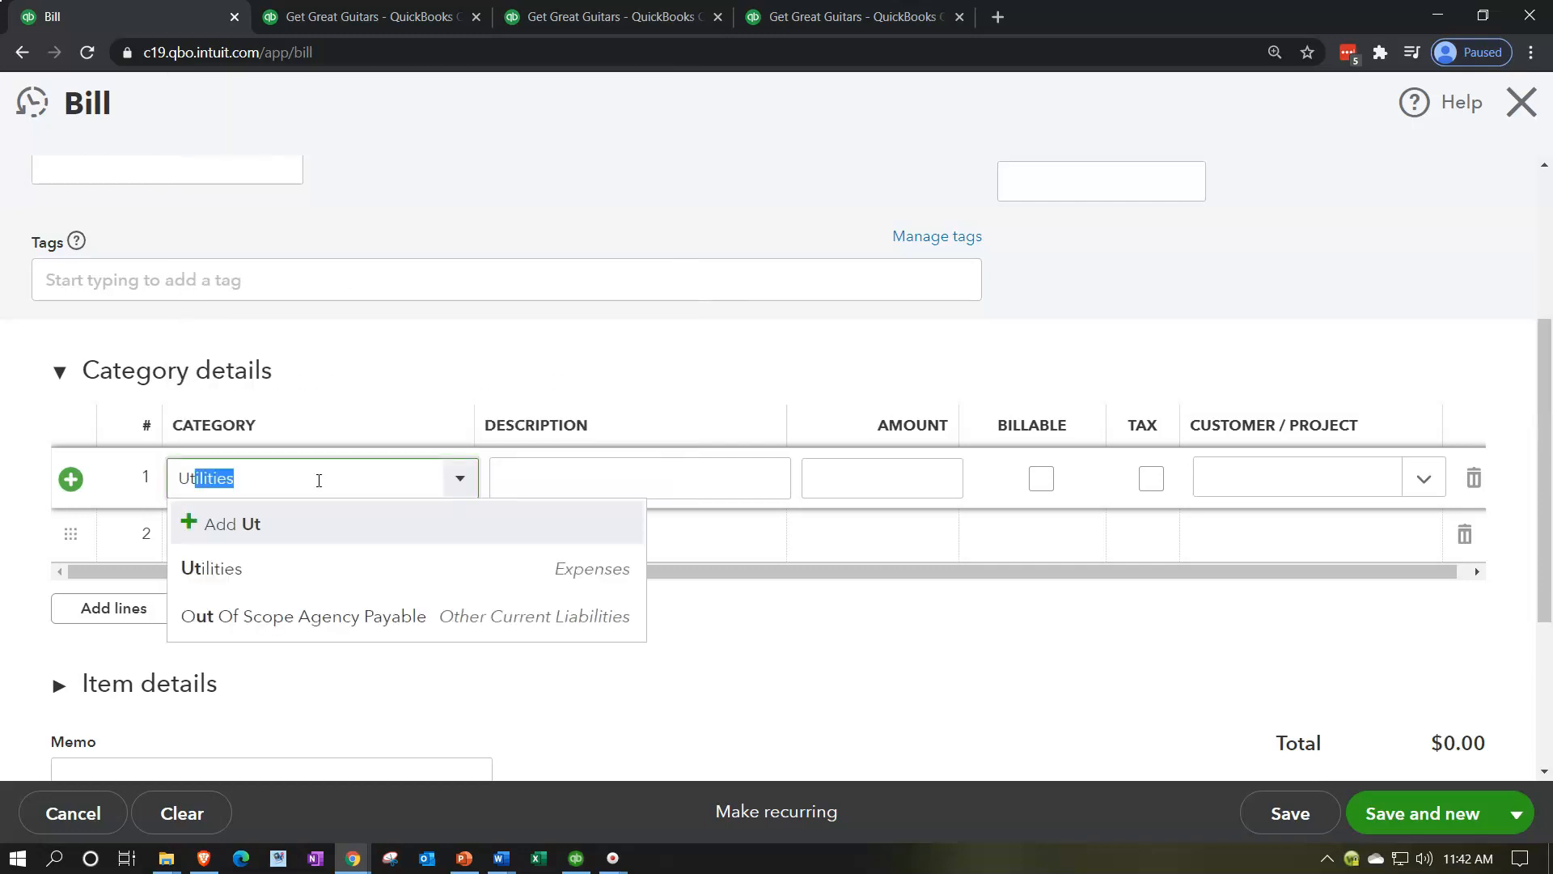
pyautogui.press('BackSpace')
pyautogui.press('Tab')
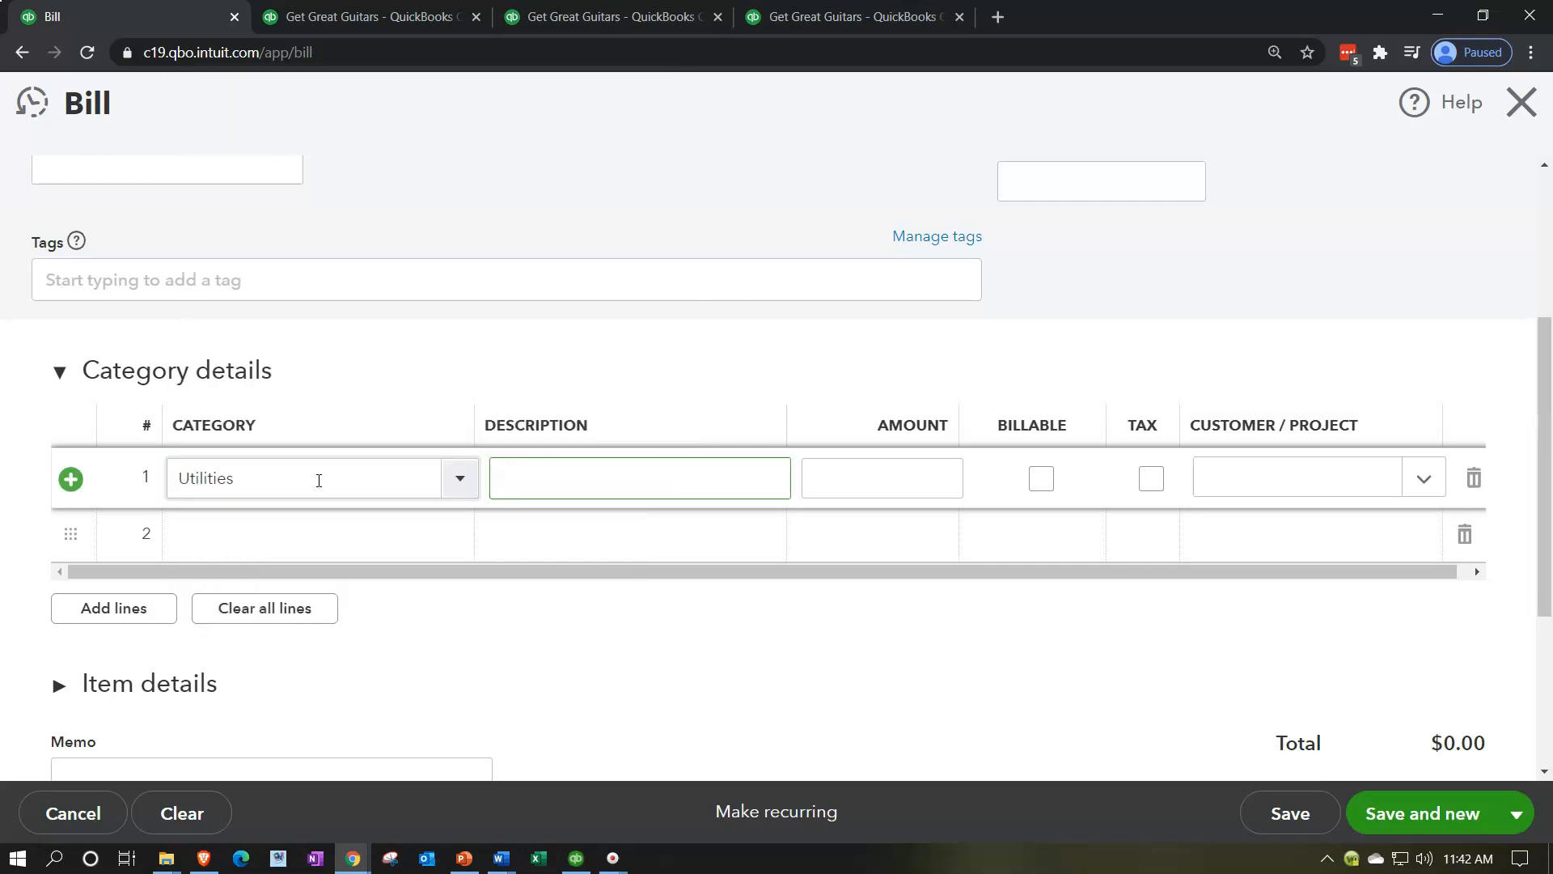
# Step: Enter an amount of 648 on the Utilities line and save the bill to start a new one
pyautogui.press('Tab')
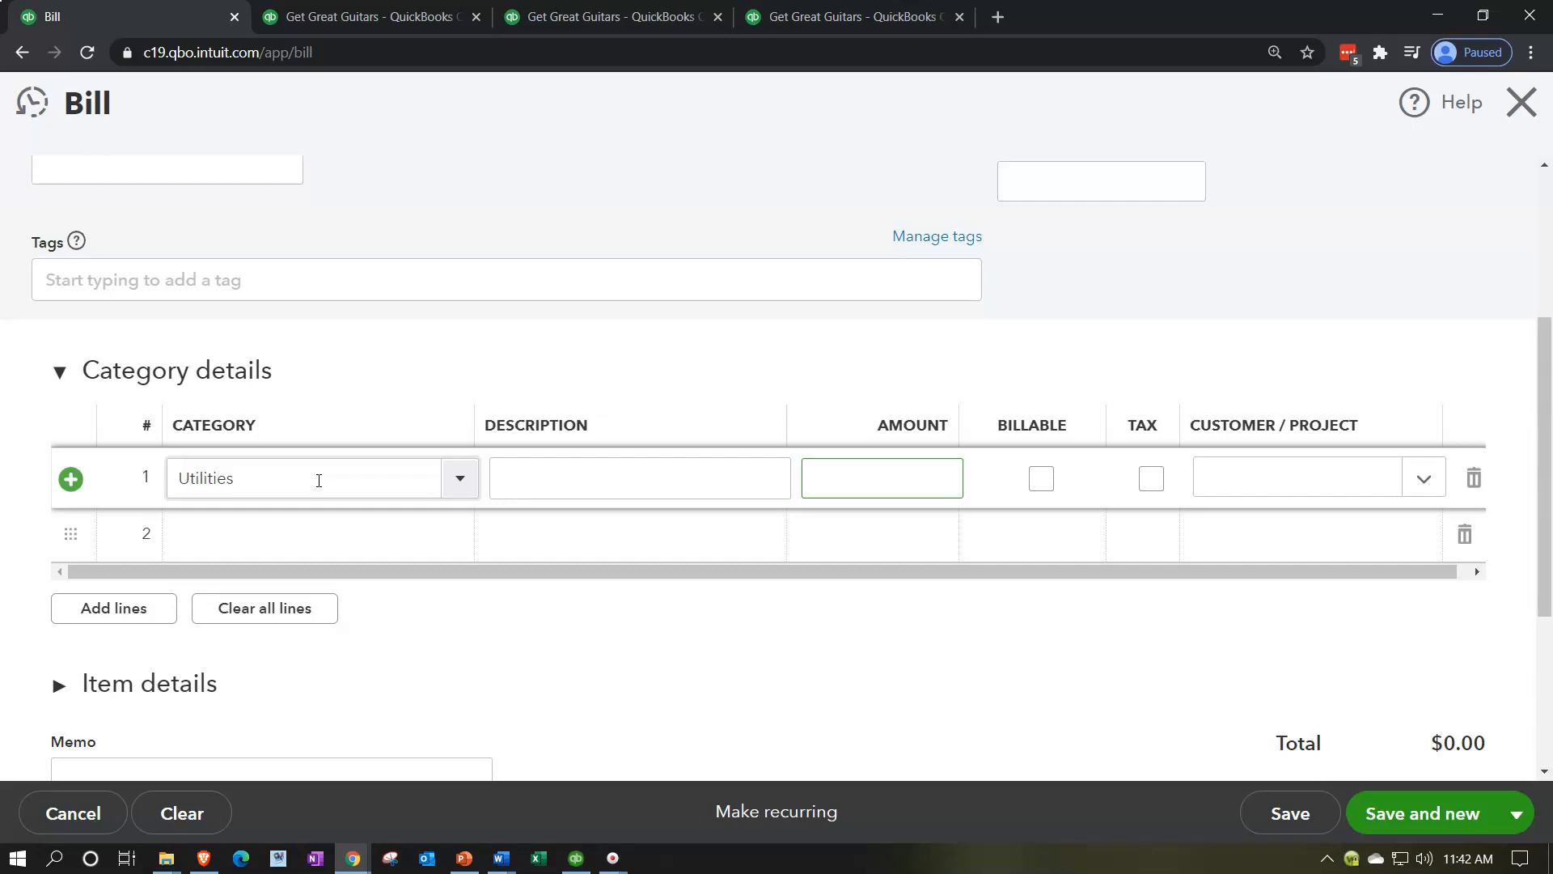
pyautogui.write('648')
pyautogui.press('Tab')
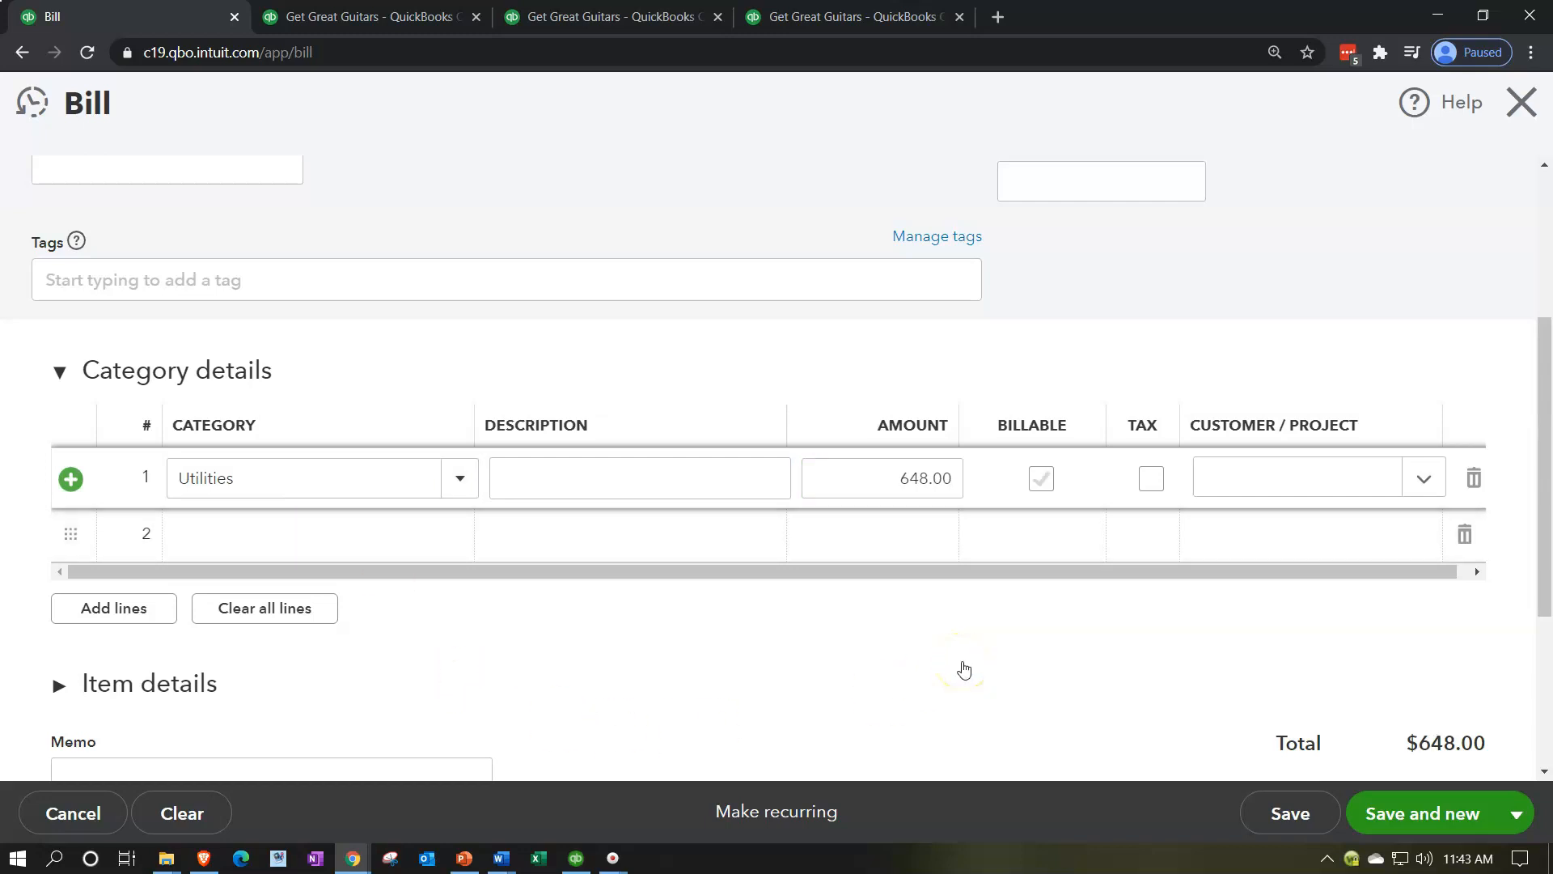
pyautogui.click(1440, 812)
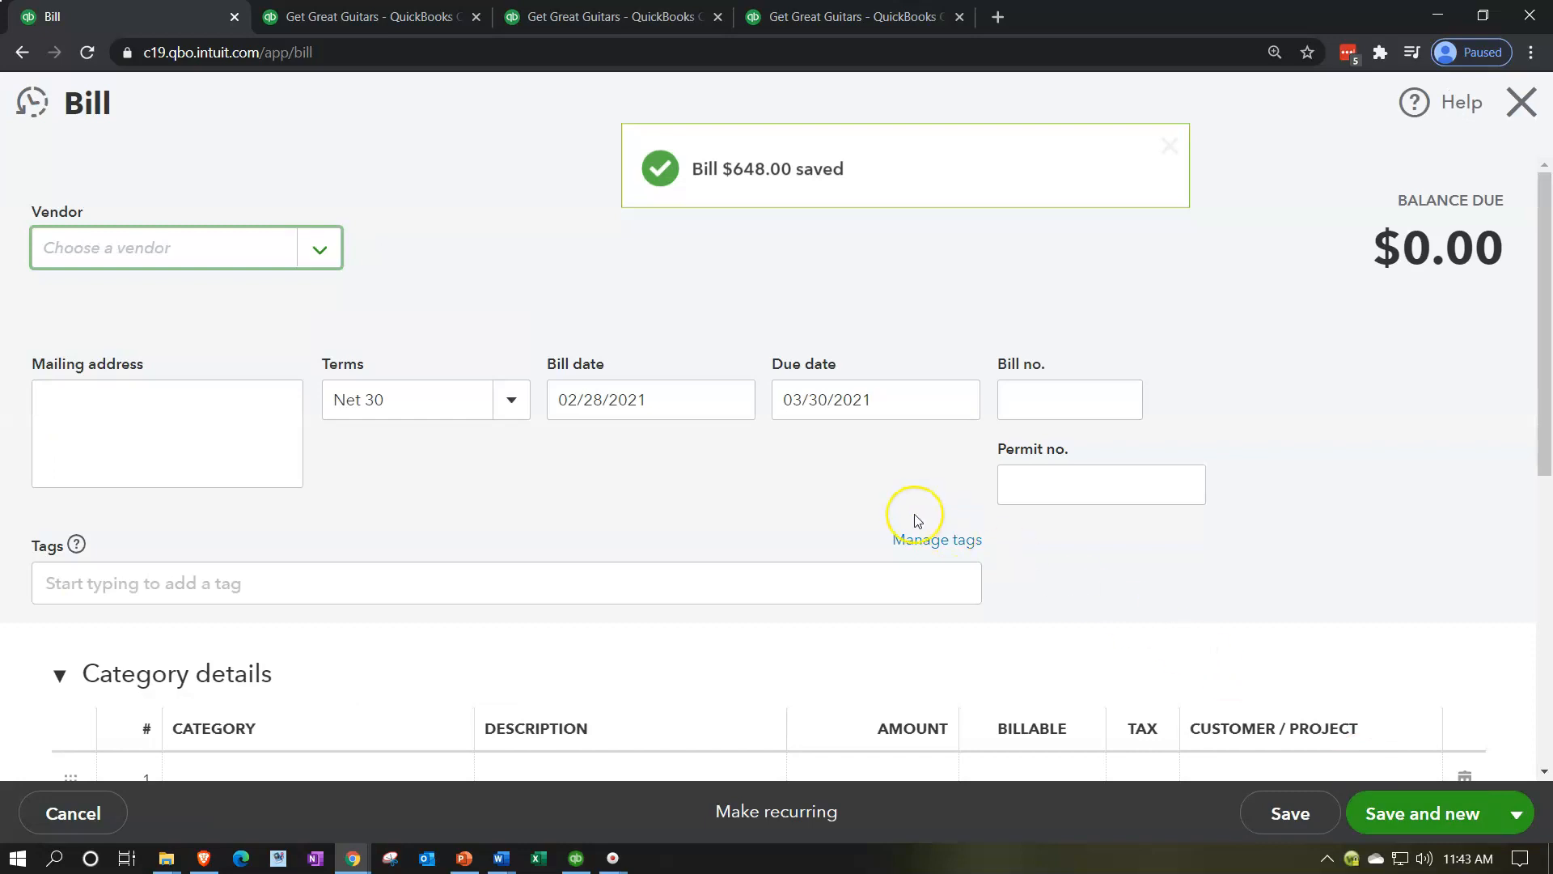
# Step: Rerun the 2021 Balance Sheet report and examine its Accounts Payable balance
pyautogui.click(356, 17)
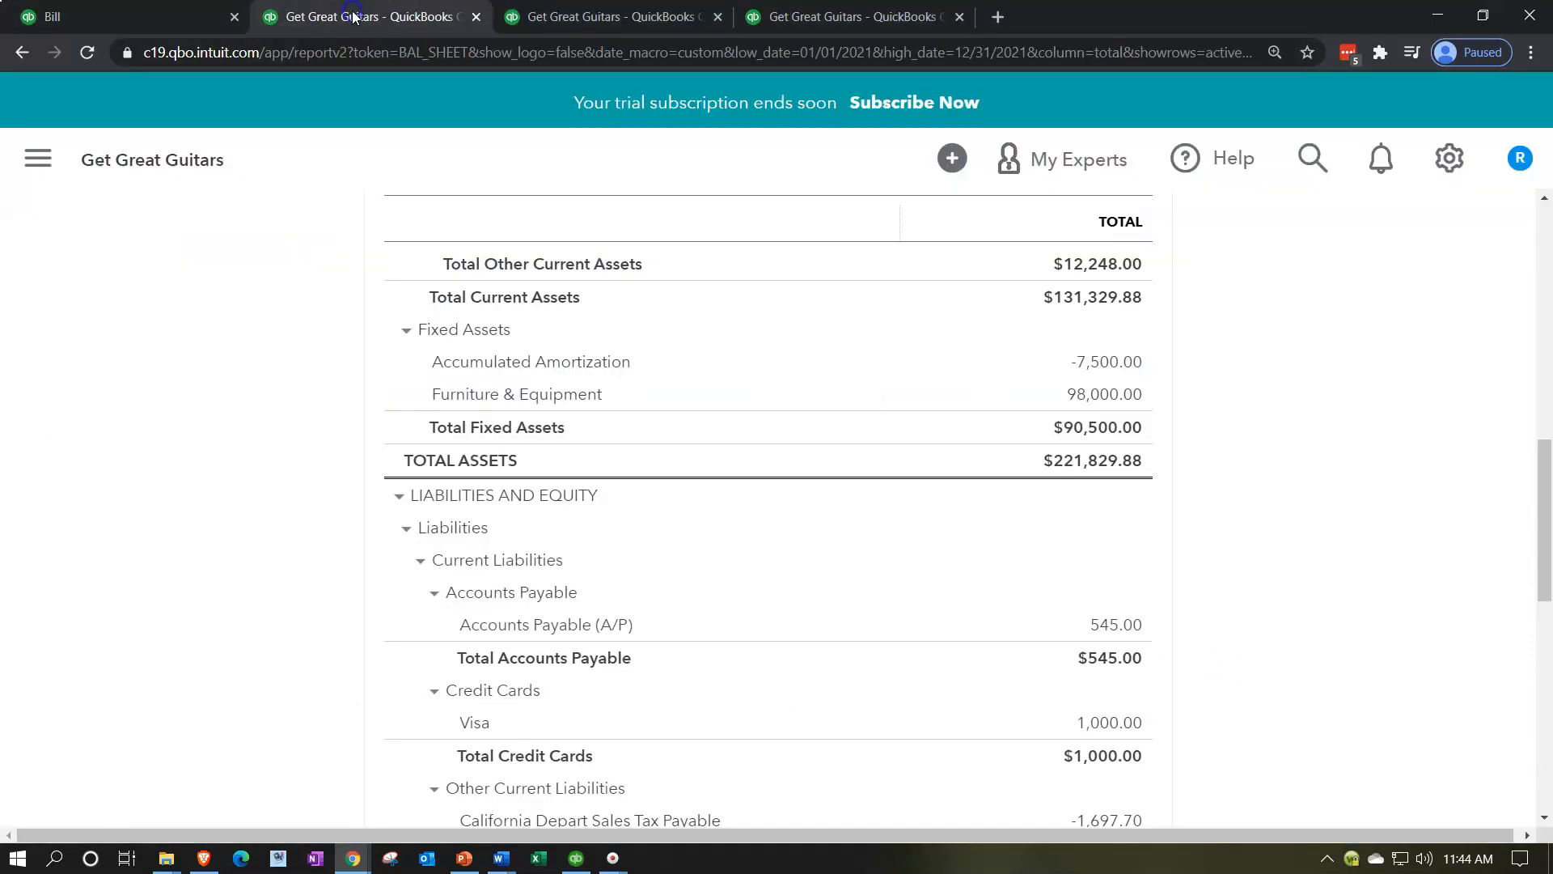
pyautogui.scroll(5, 332, 488)
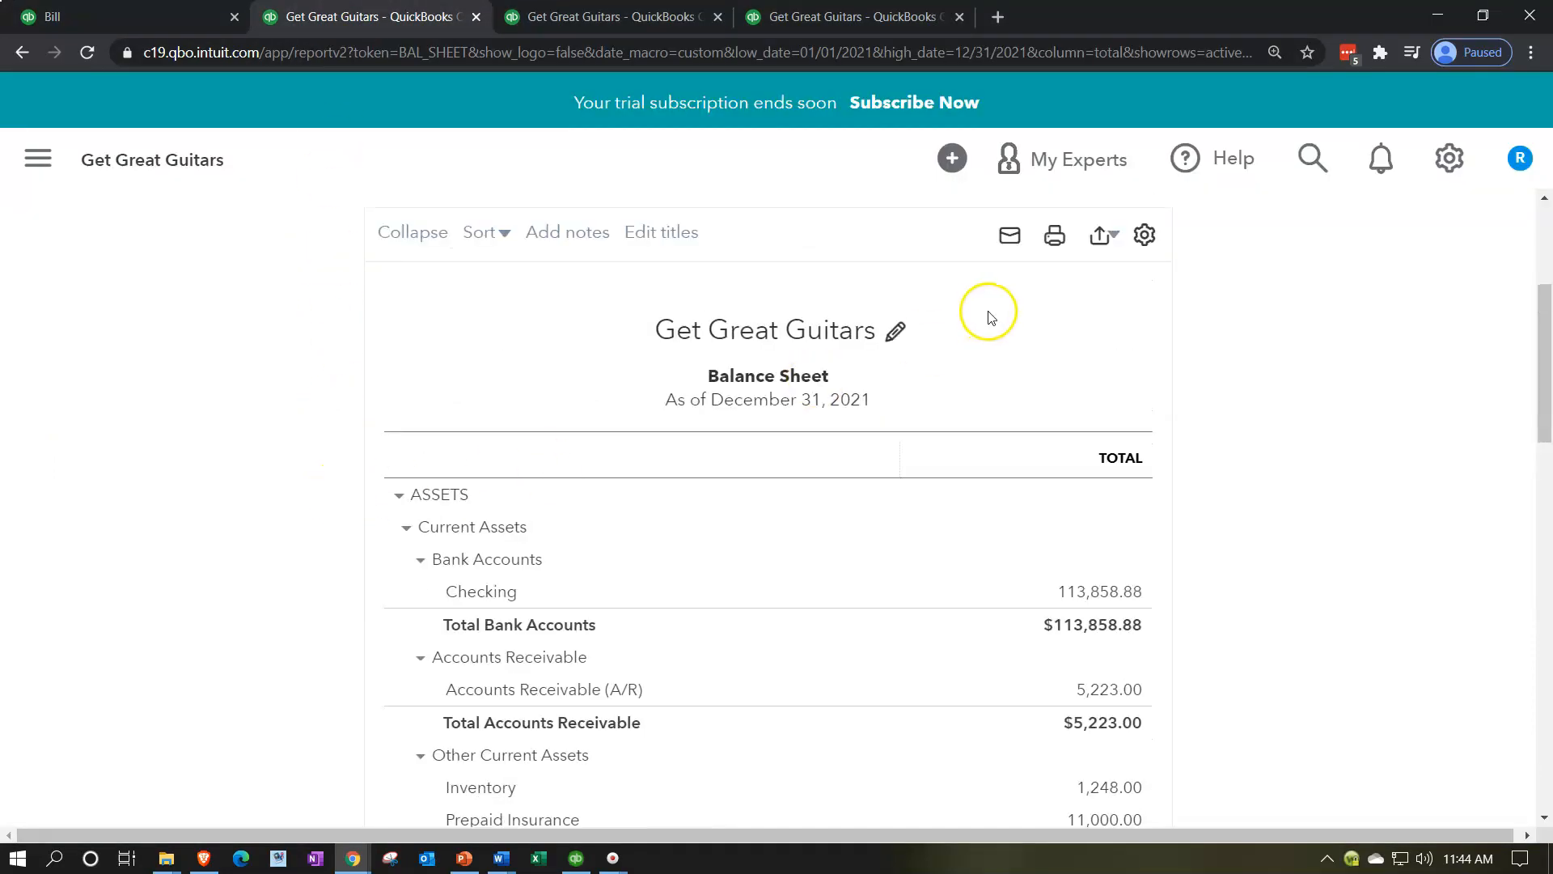
pyautogui.scroll(4, 1119, 281)
pyautogui.click(1128, 444)
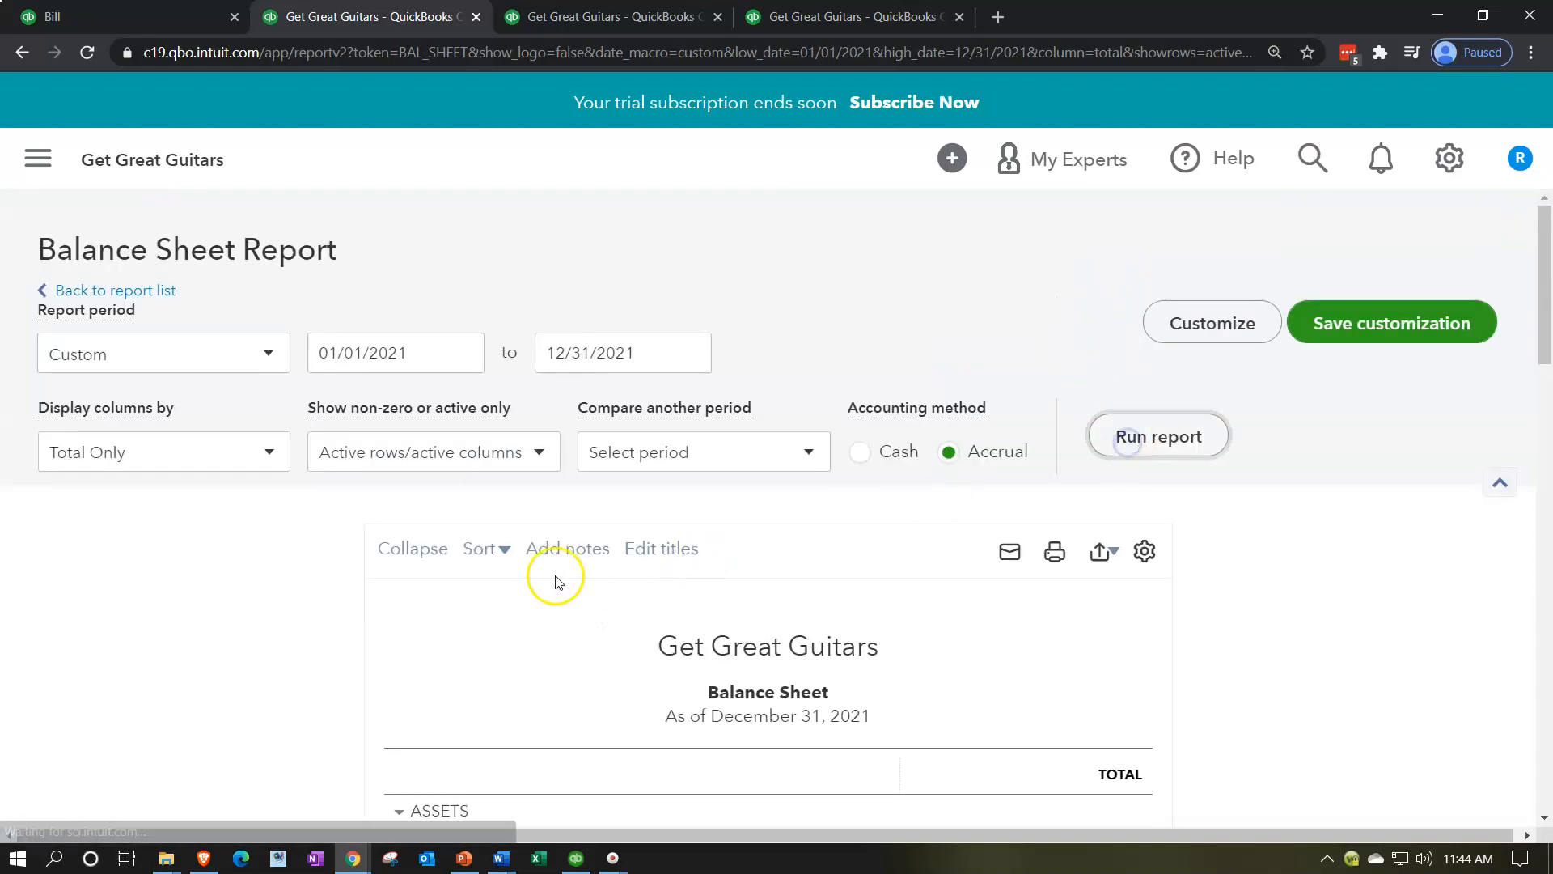
pyautogui.scroll(-4, 534, 583)
pyautogui.scroll(-9, 332, 590)
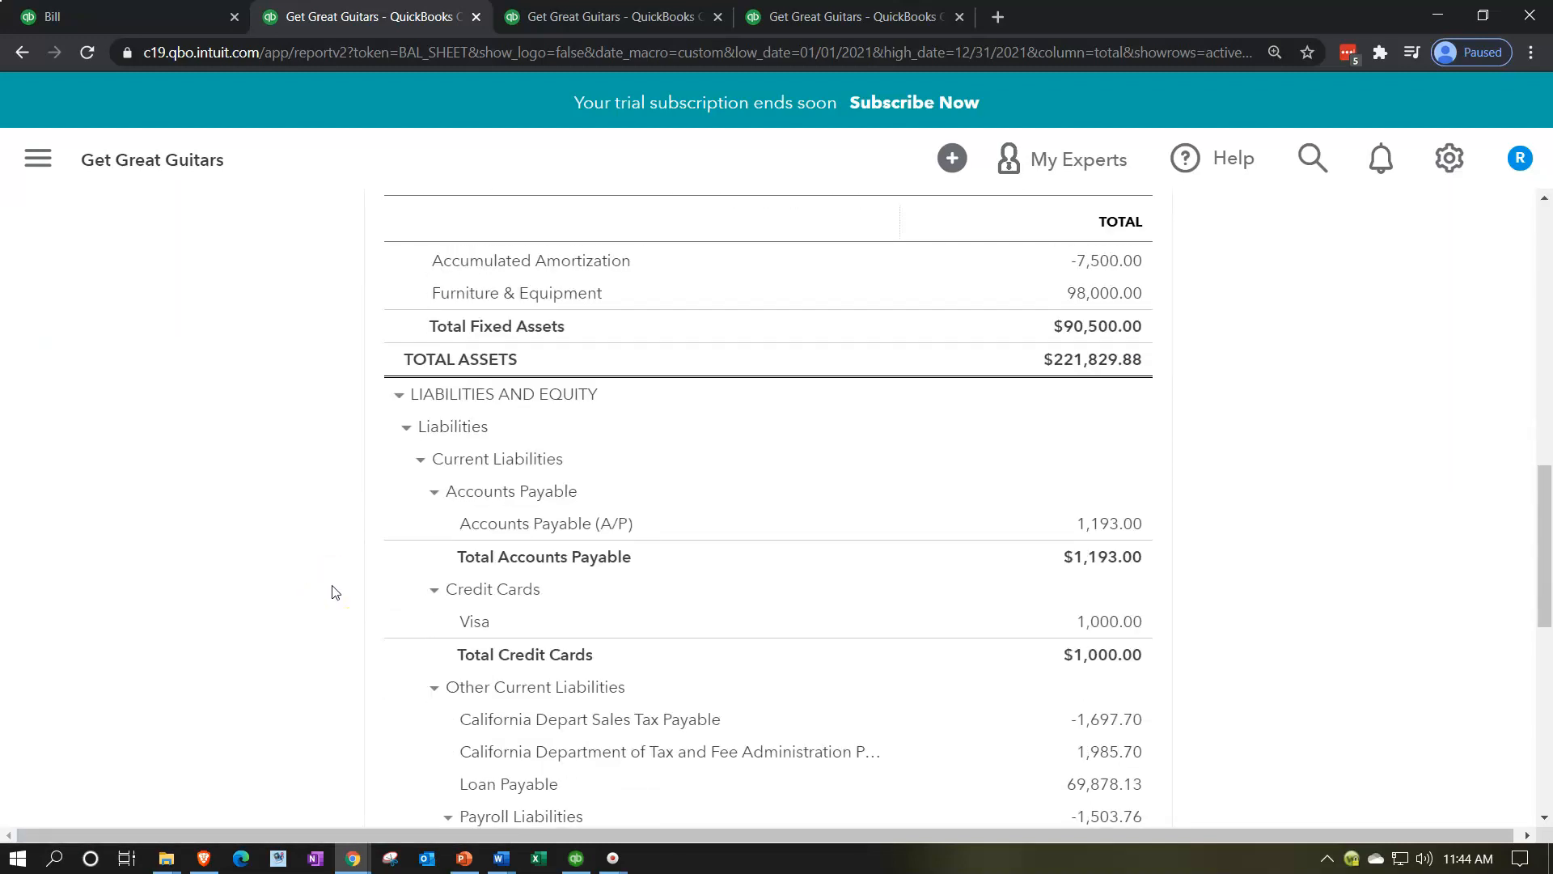
# Step: Examine the transactions behind the Balance Sheet's Accounts Payable amount and return to the report summary
pyautogui.click(1105, 522)
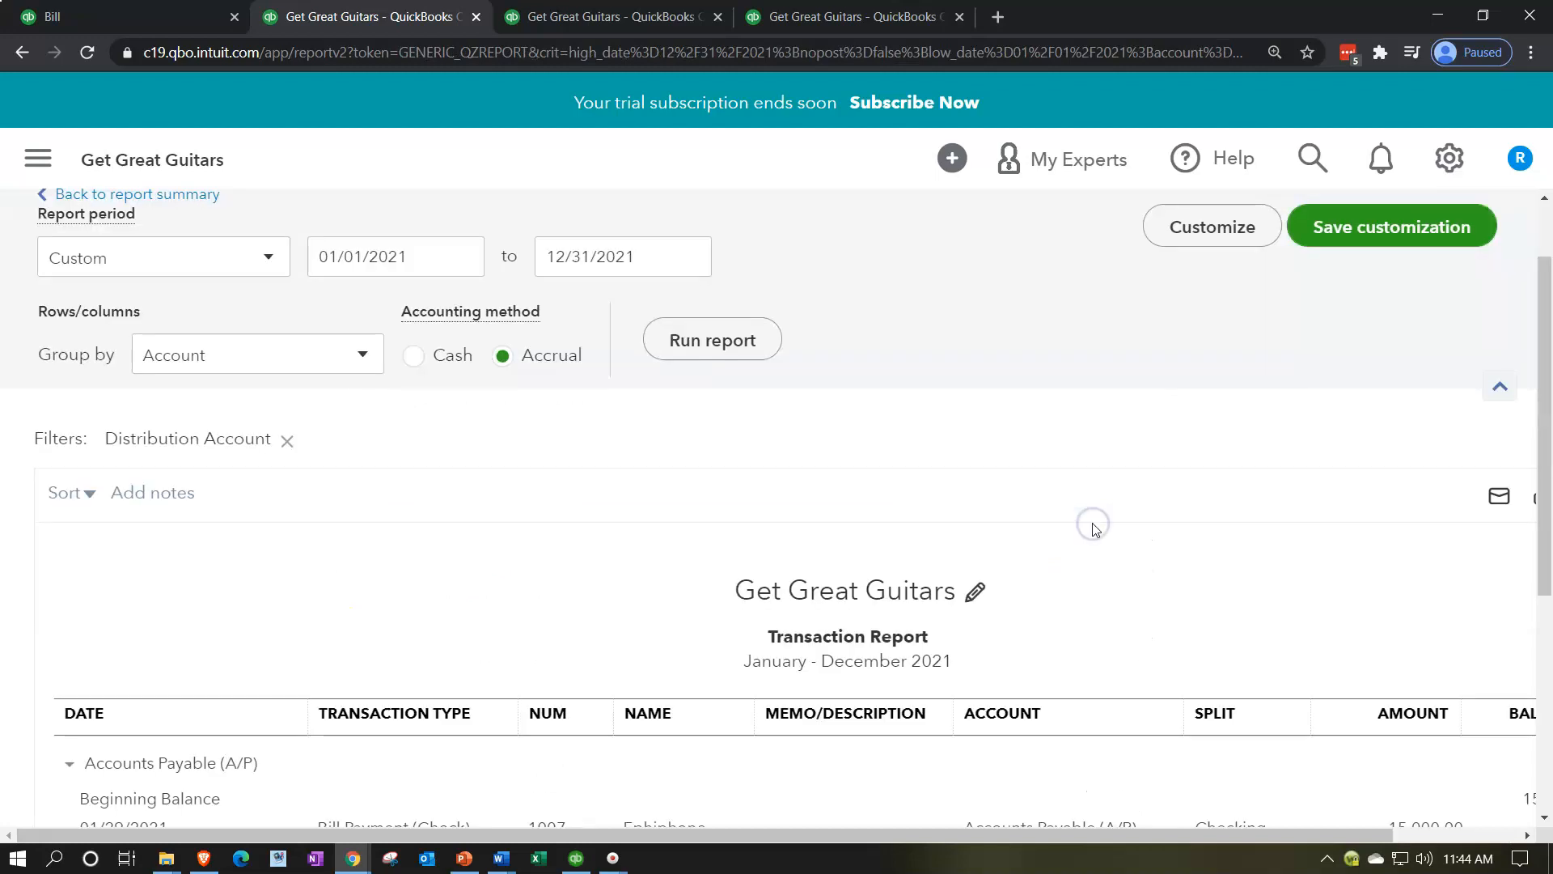
pyautogui.scroll(-2, 1101, 522)
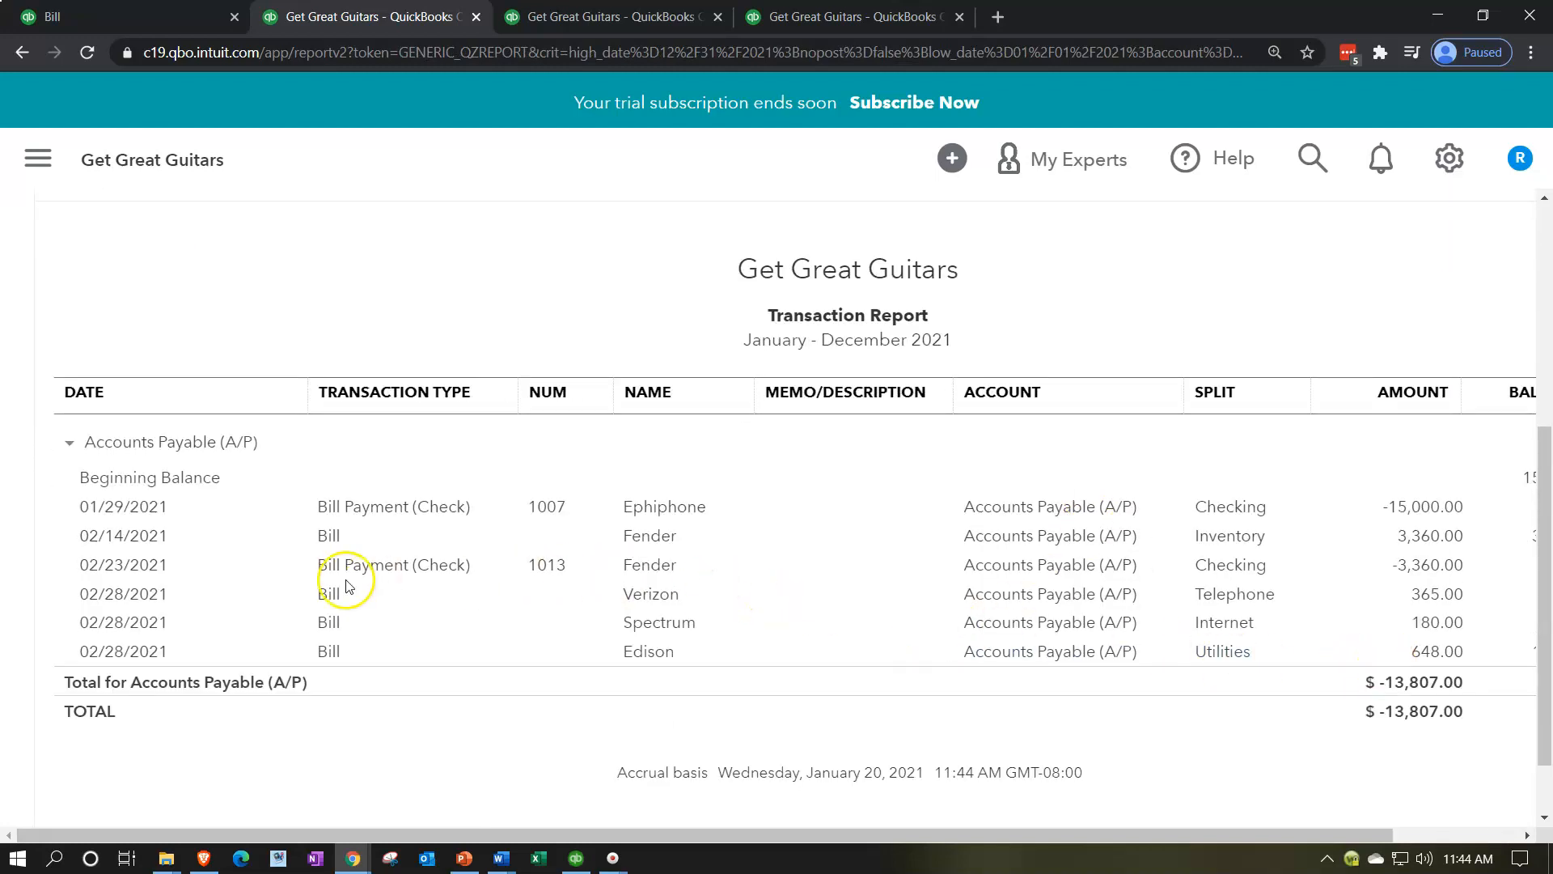
pyautogui.scroll(5, 339, 566)
pyautogui.click(209, 299)
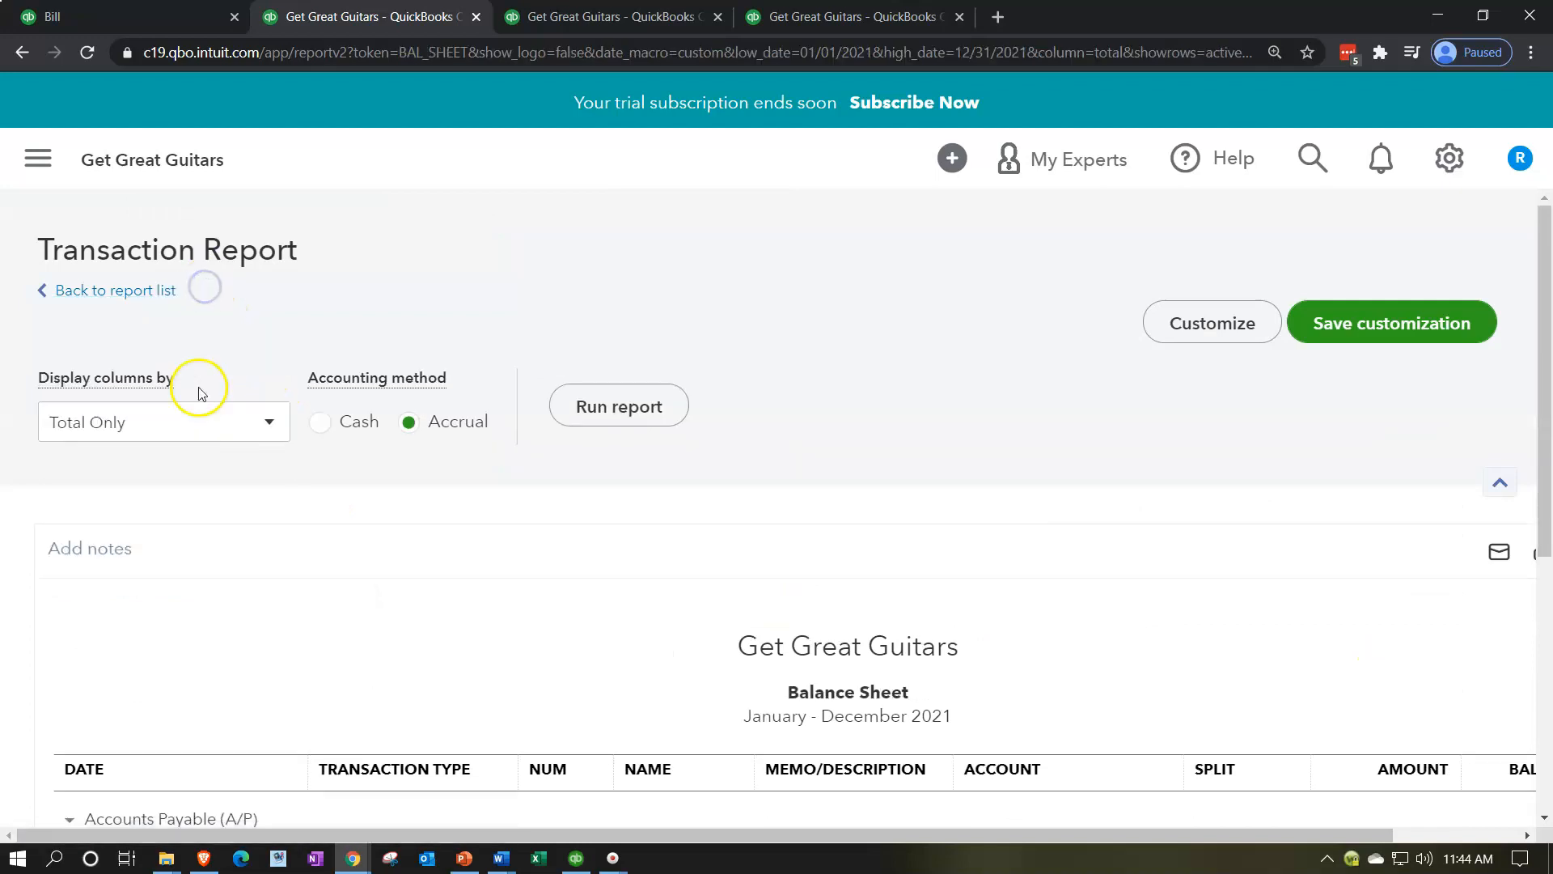
# Step: Rerun the 2021 Profit and Loss report and examine its Utilities expense and net income
pyautogui.click(576, 18)
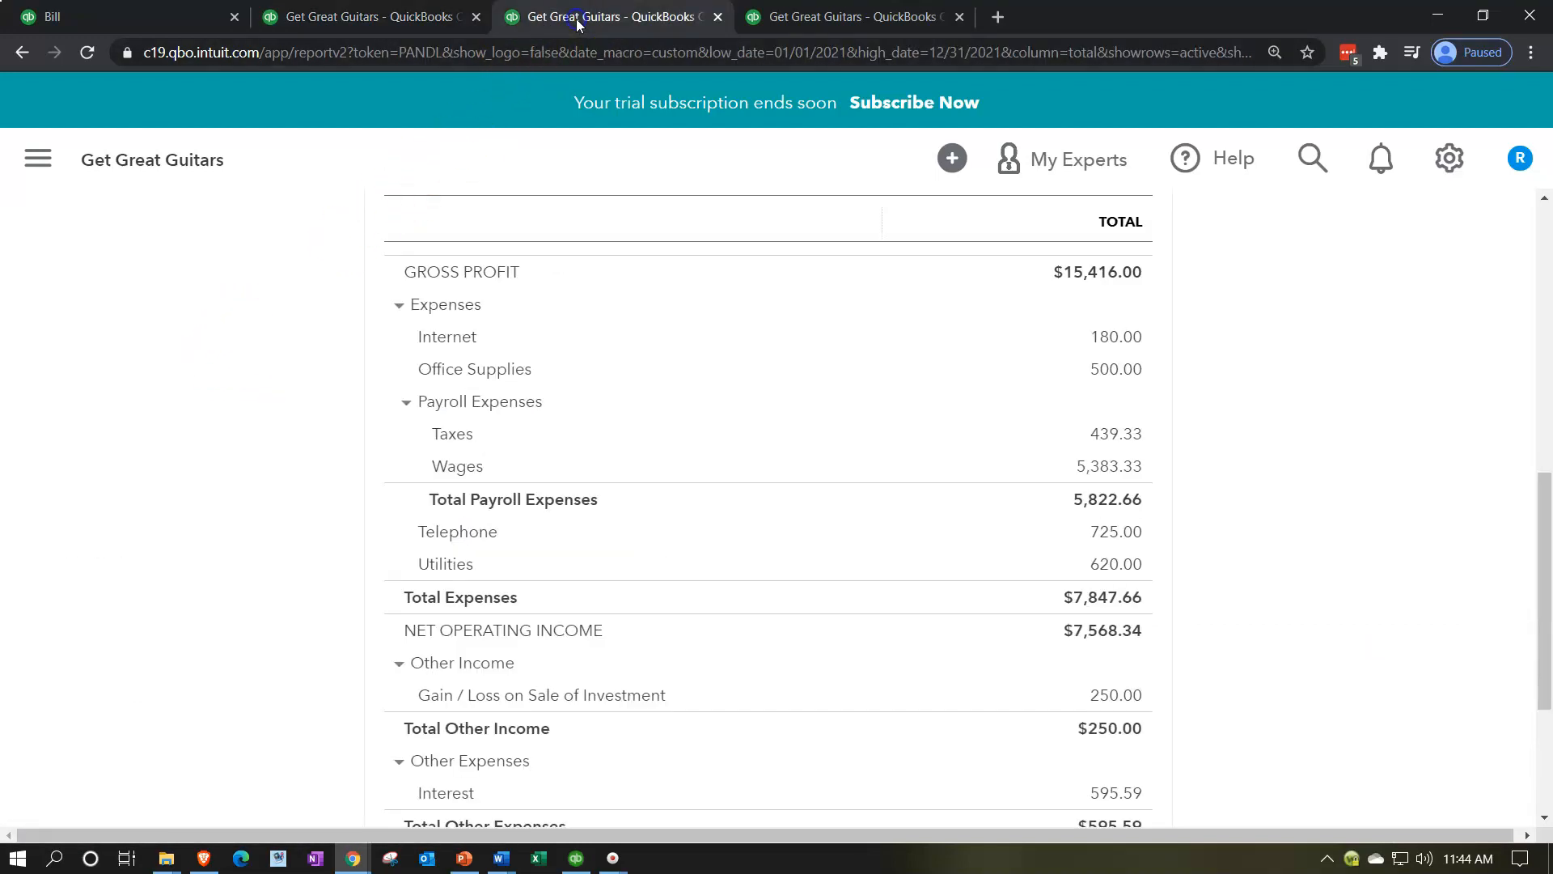
pyautogui.scroll(7, 704, 272)
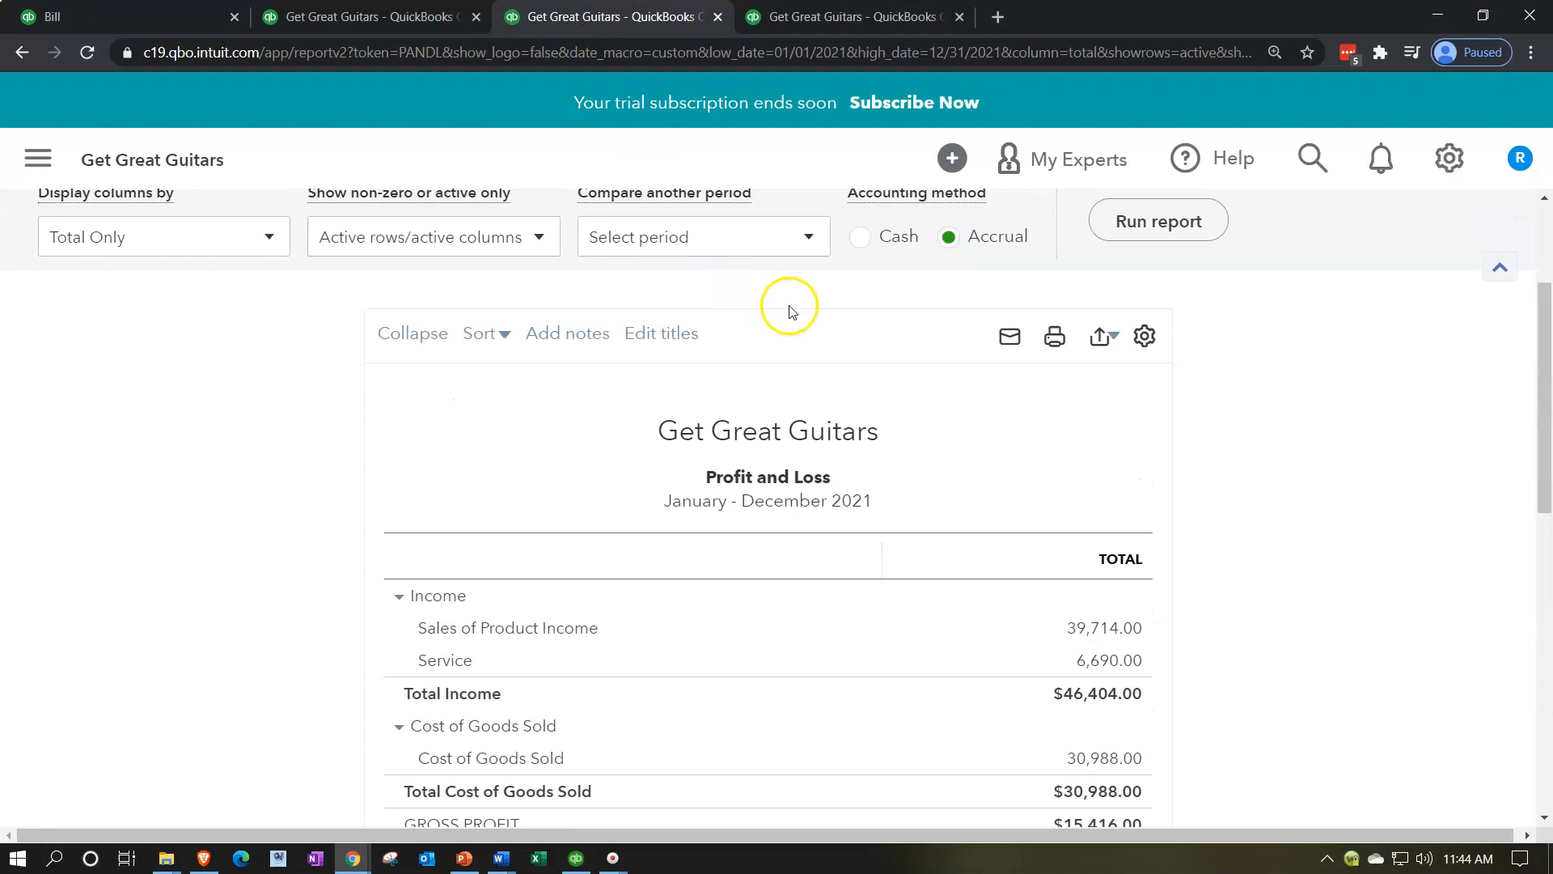
pyautogui.scroll(-1, 1117, 220)
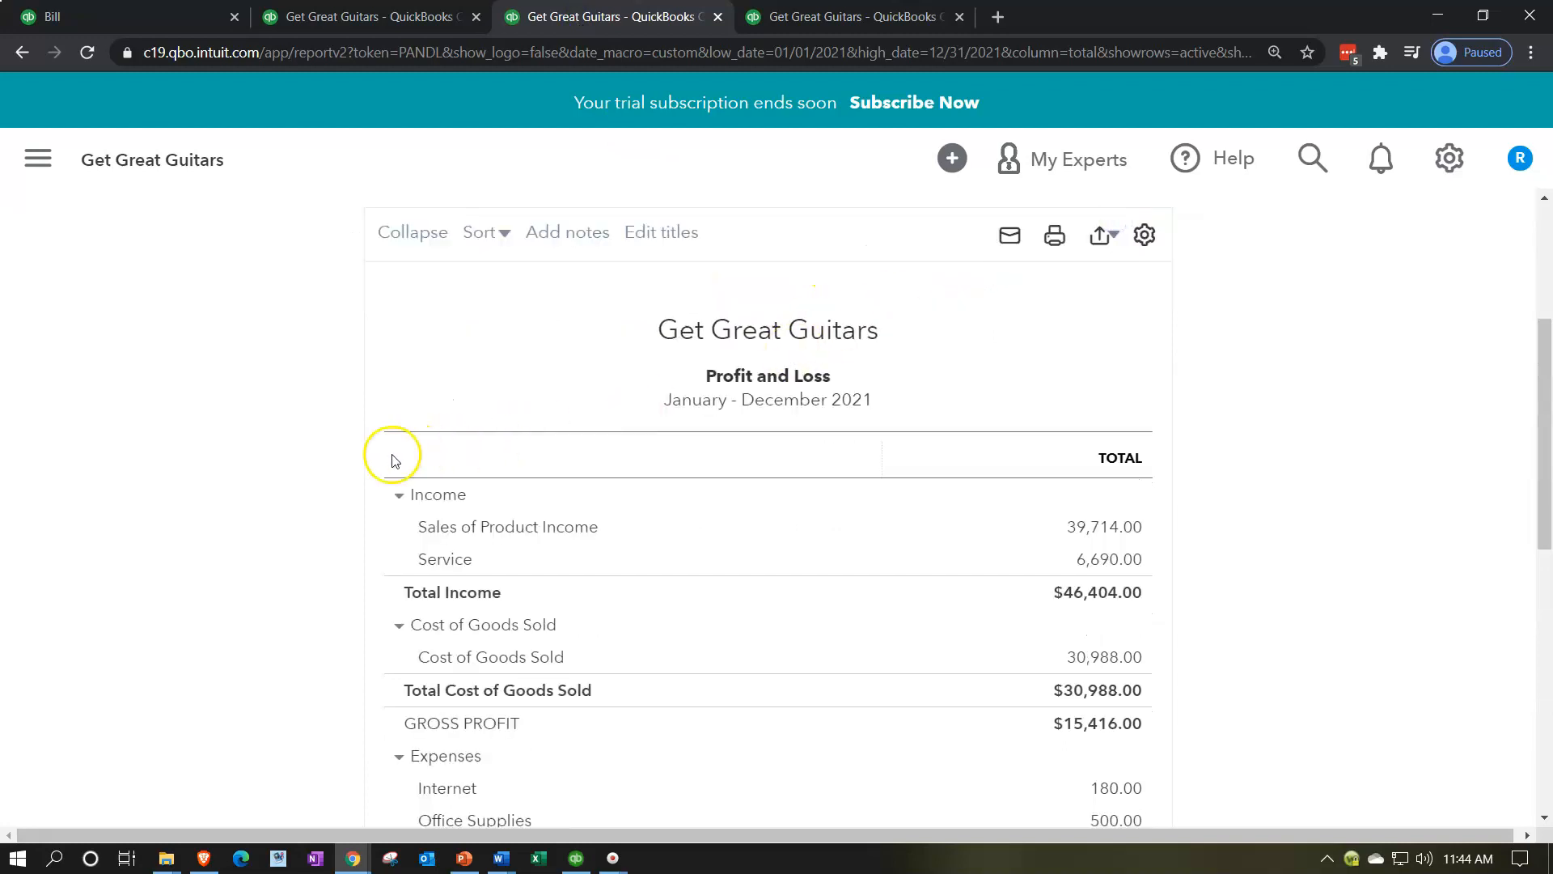
pyautogui.scroll(-8, 271, 491)
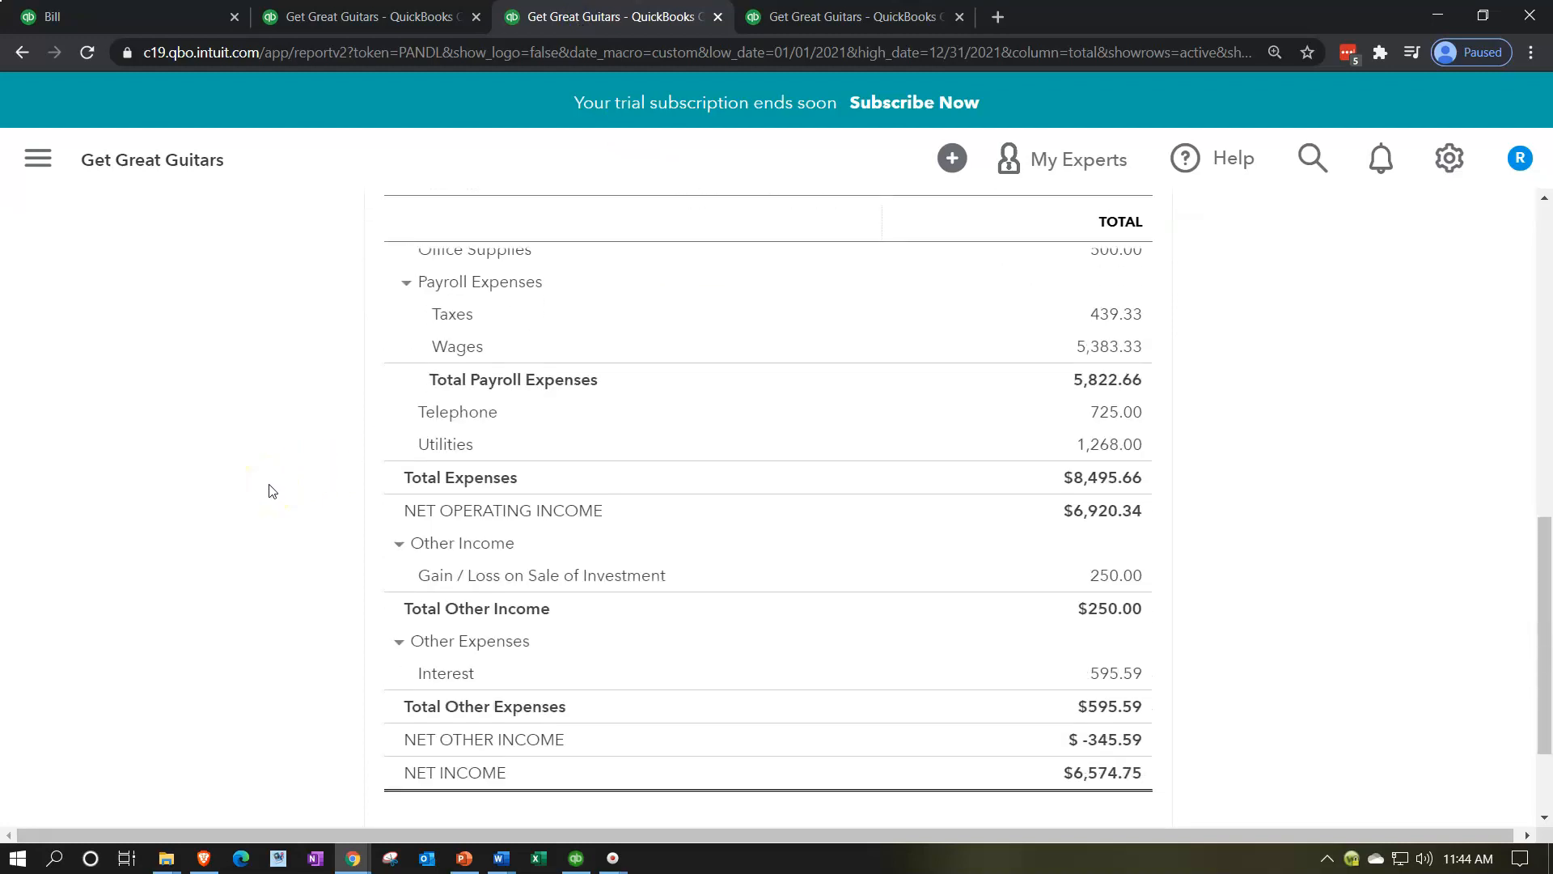
pyautogui.scroll(1, 271, 492)
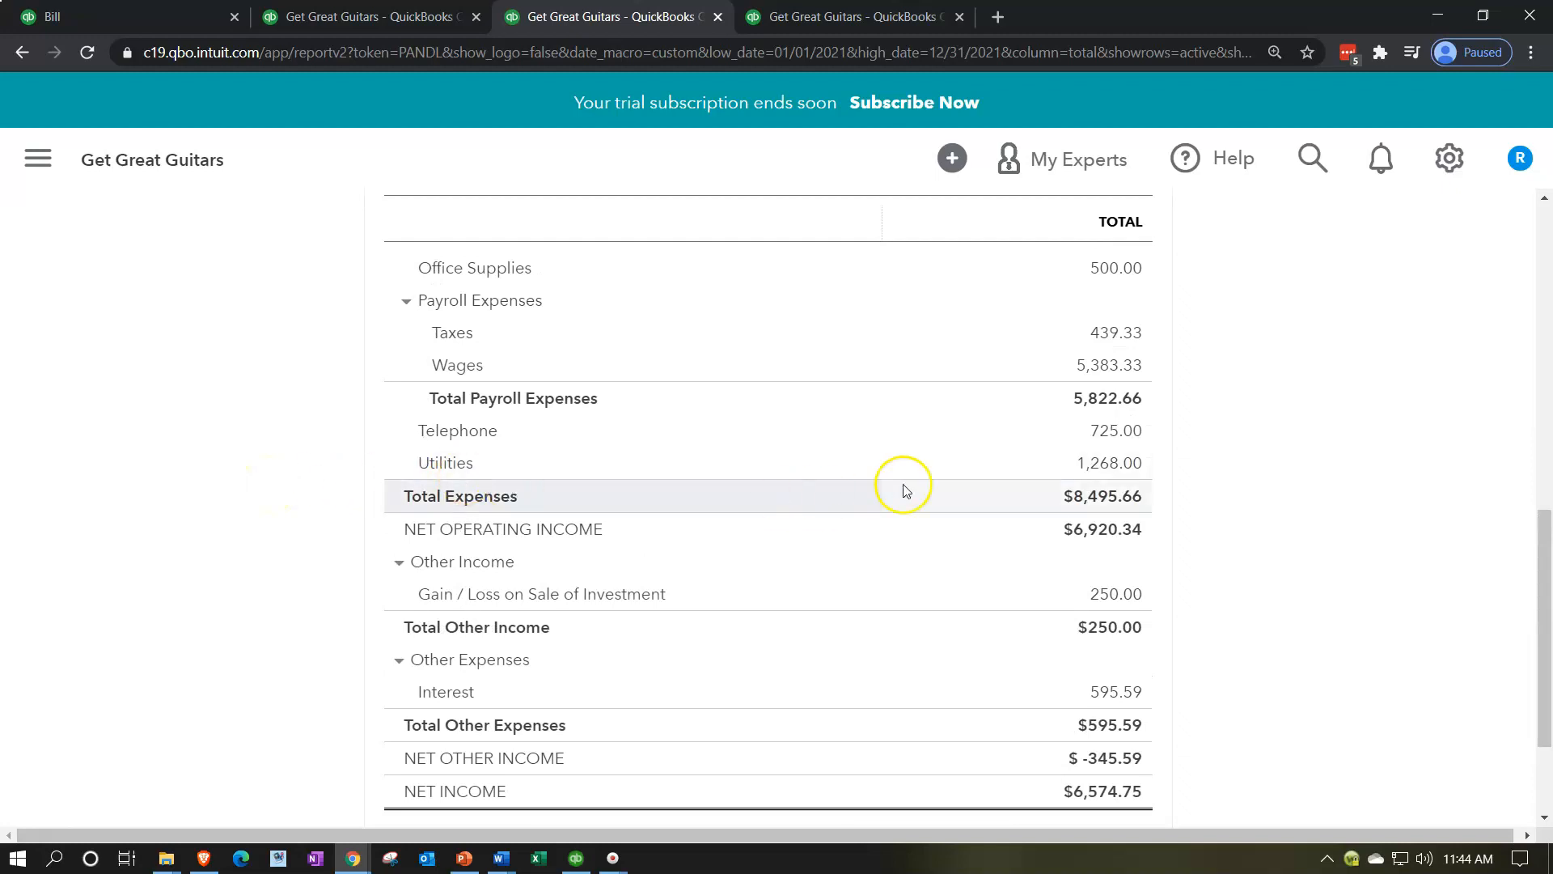
# Step: Examine the transactions behind the Profit and Loss Utilities amount, return to the summary and recheck Accounts Payable on the Balance Sheet
pyautogui.click(1119, 479)
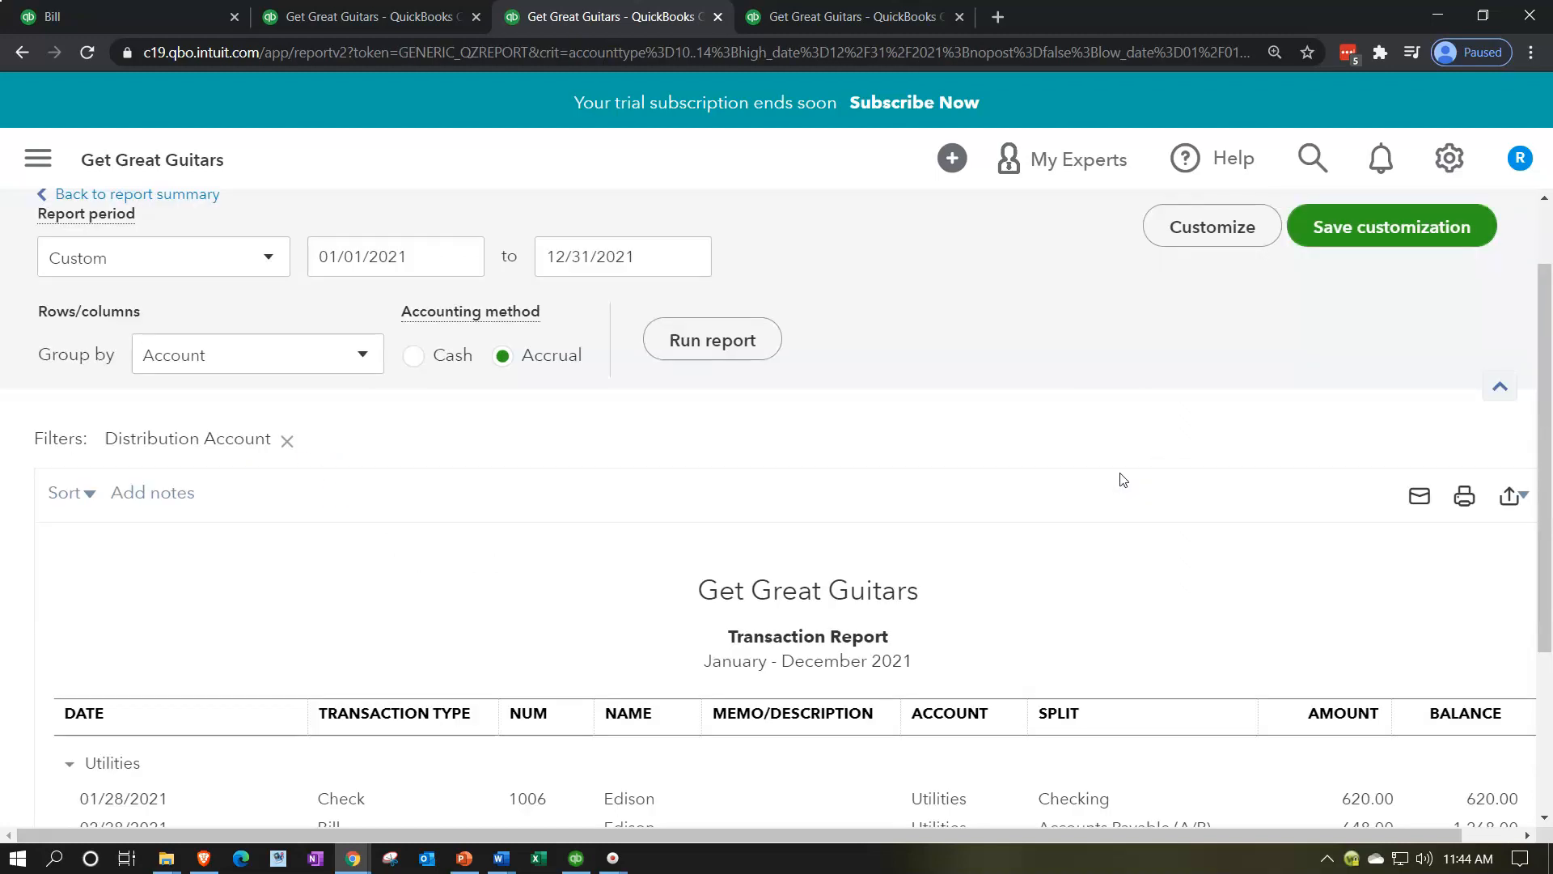
pyautogui.scroll(-2, 1124, 480)
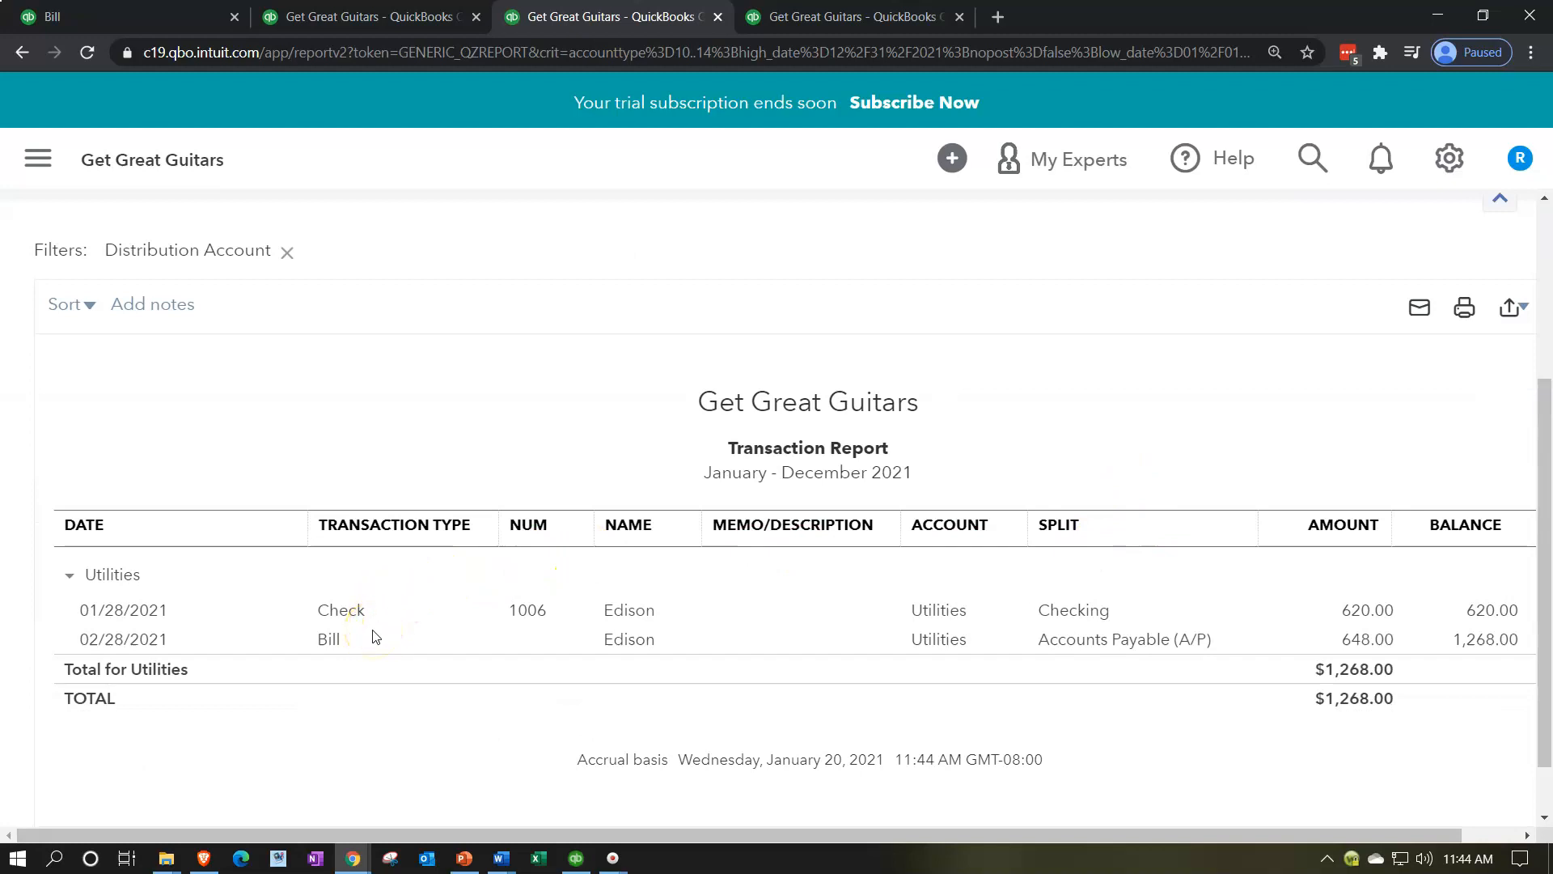
pyautogui.scroll(3, 374, 637)
pyautogui.click(188, 292)
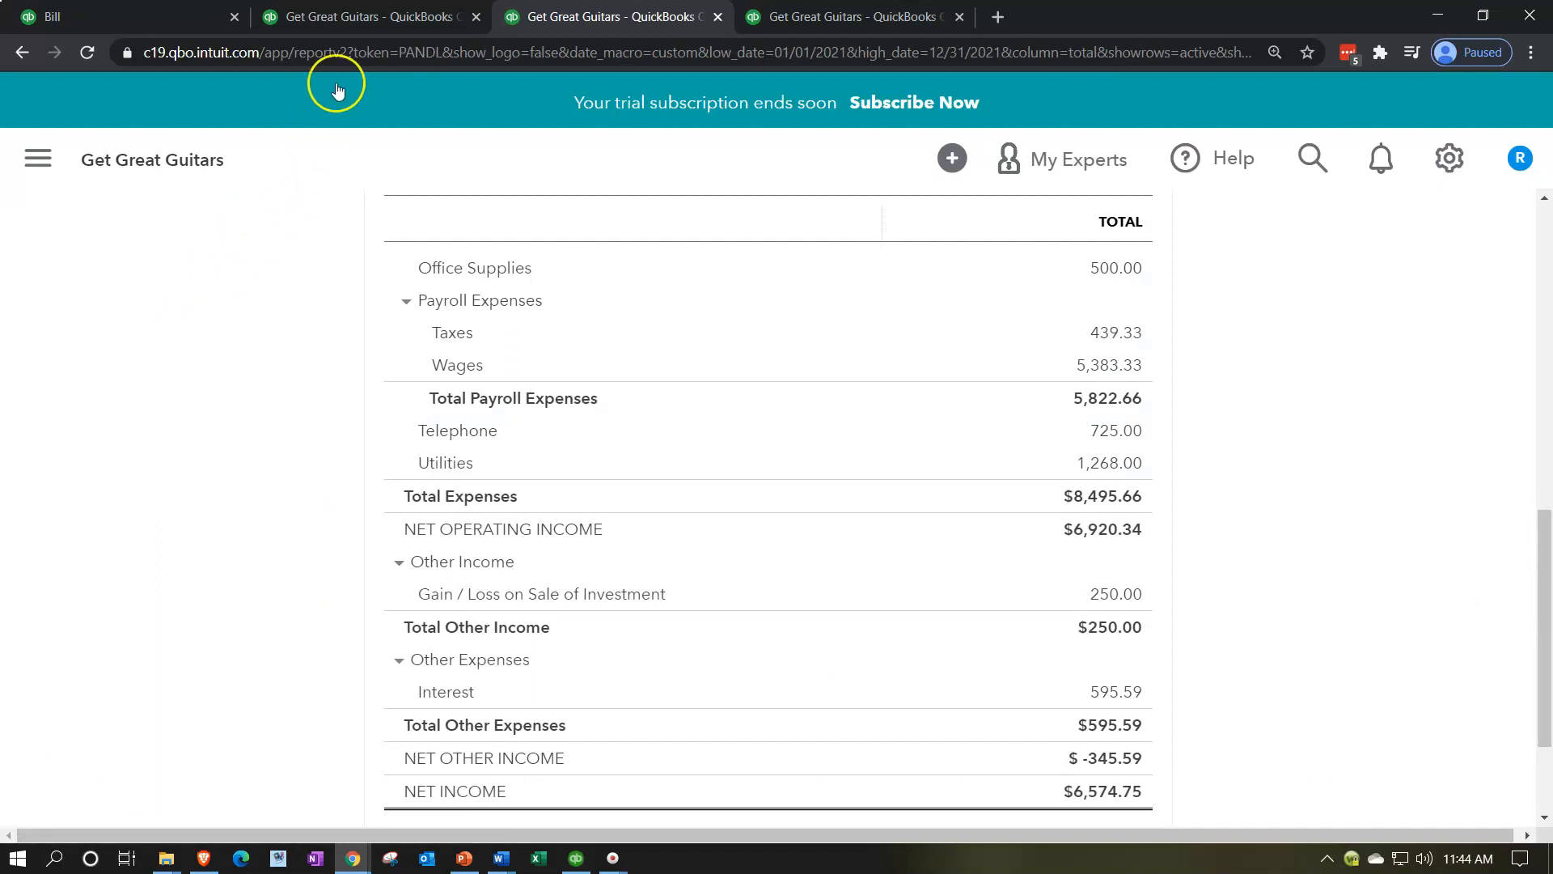
pyautogui.click(359, 22)
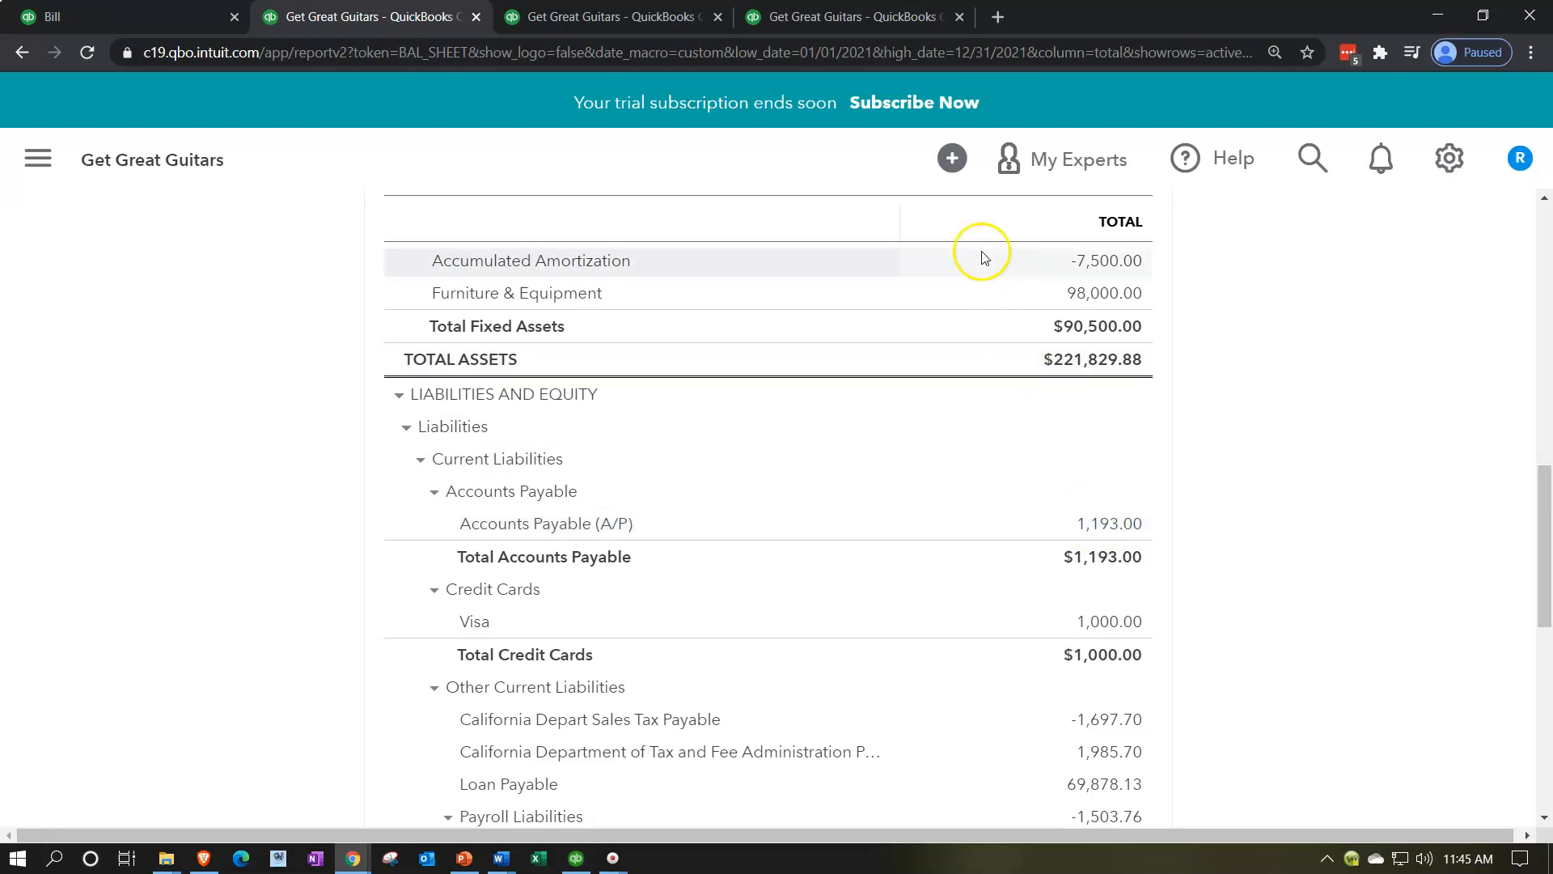
# Step: Duplicate the Trial Balance browser tab and open the Reports list in the copy with the navigation sidebar collapsed
pyautogui.click(870, 20)
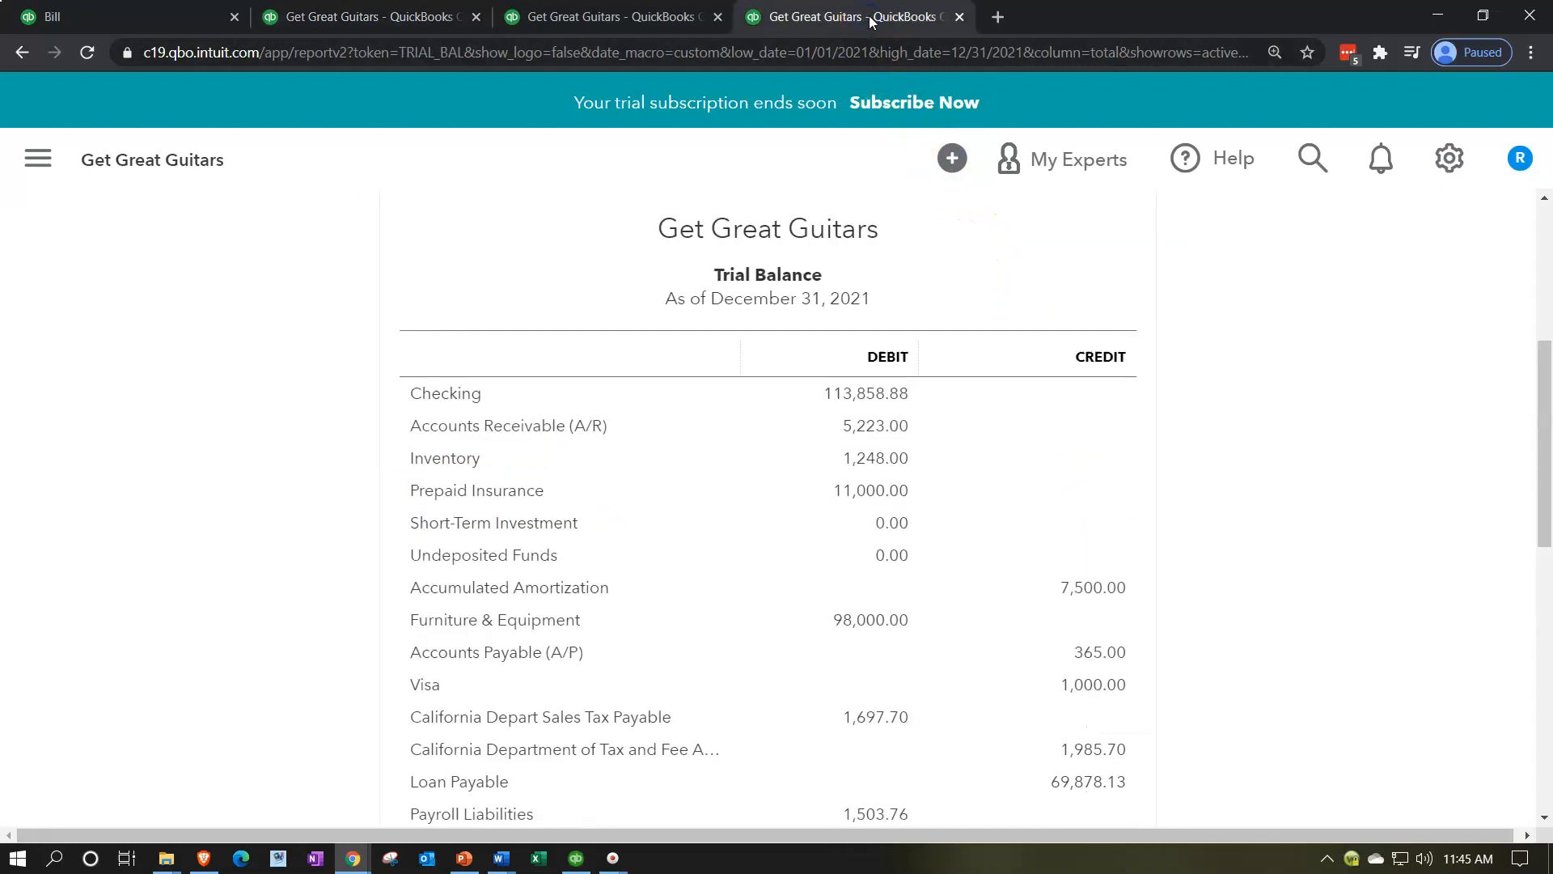
pyautogui.rightClick(870, 20)
pyautogui.click(910, 133)
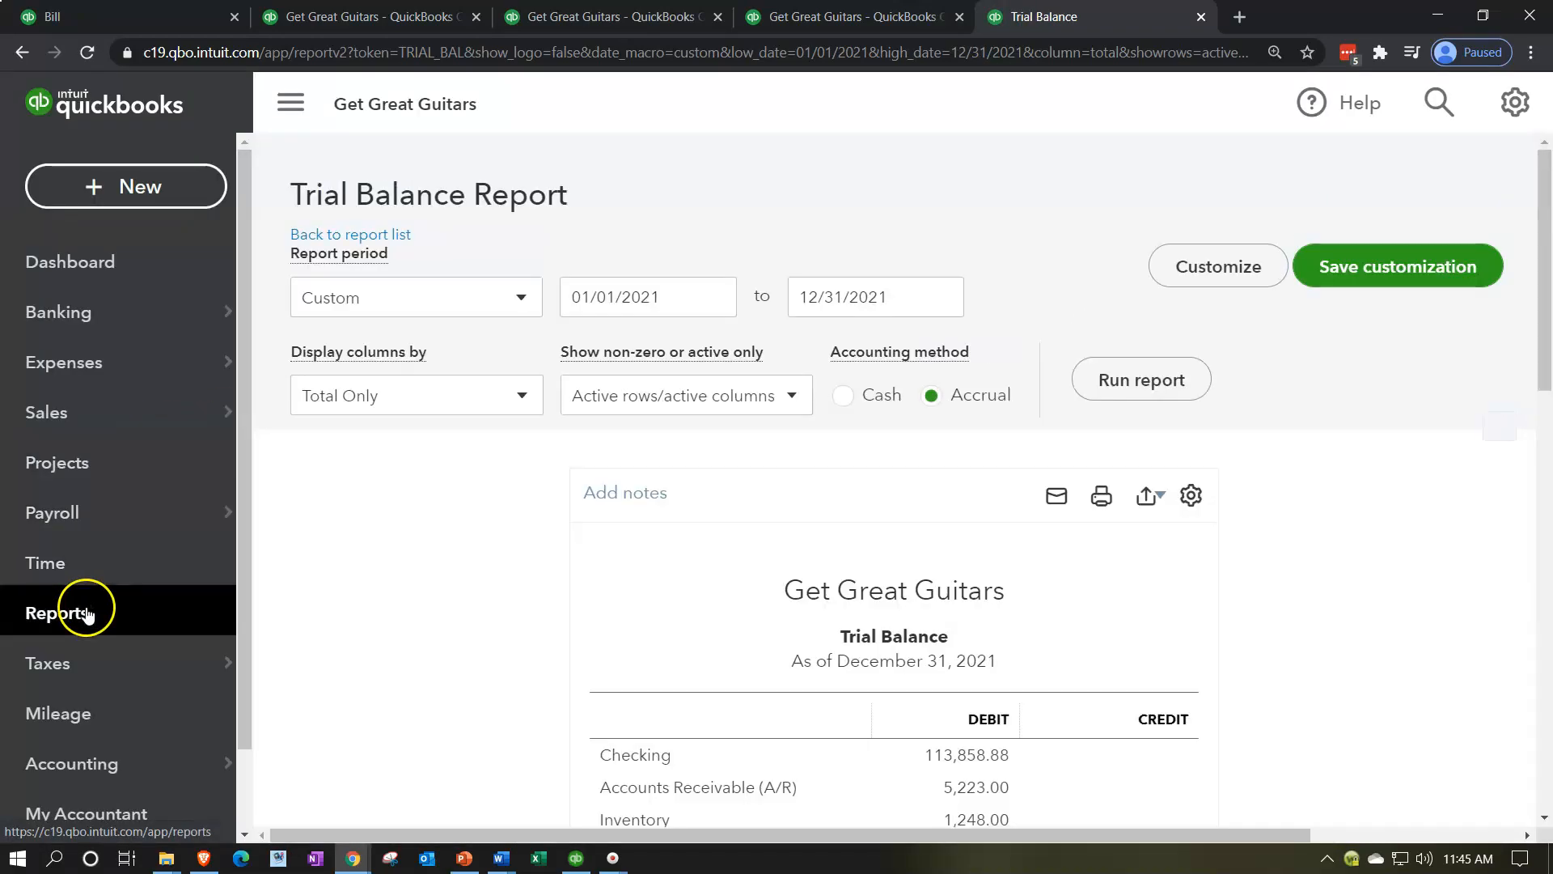
pyautogui.click(87, 614)
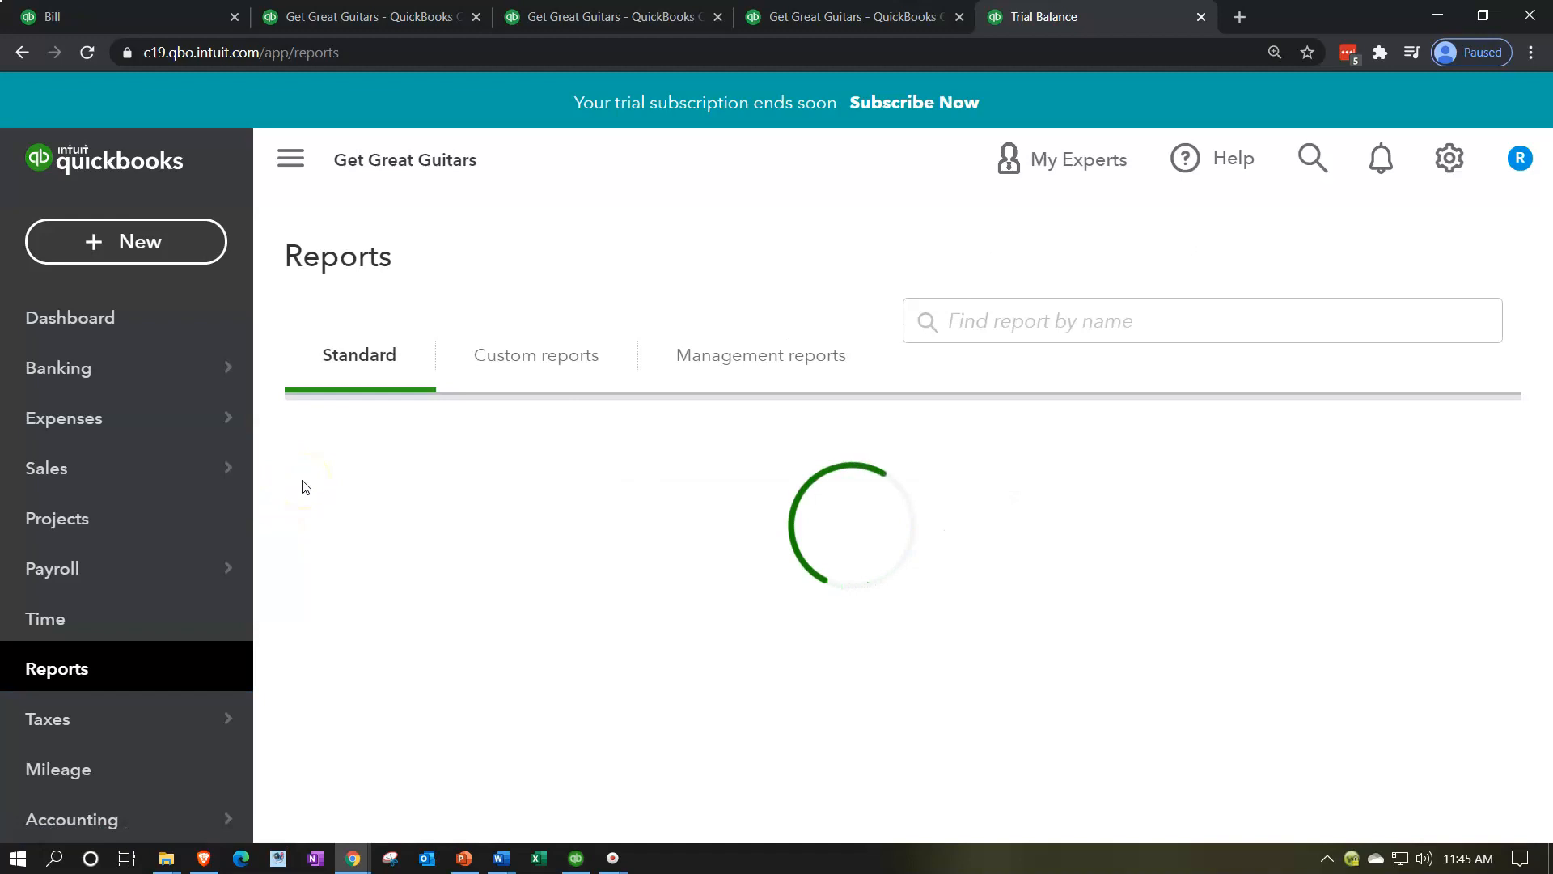
pyautogui.click(283, 173)
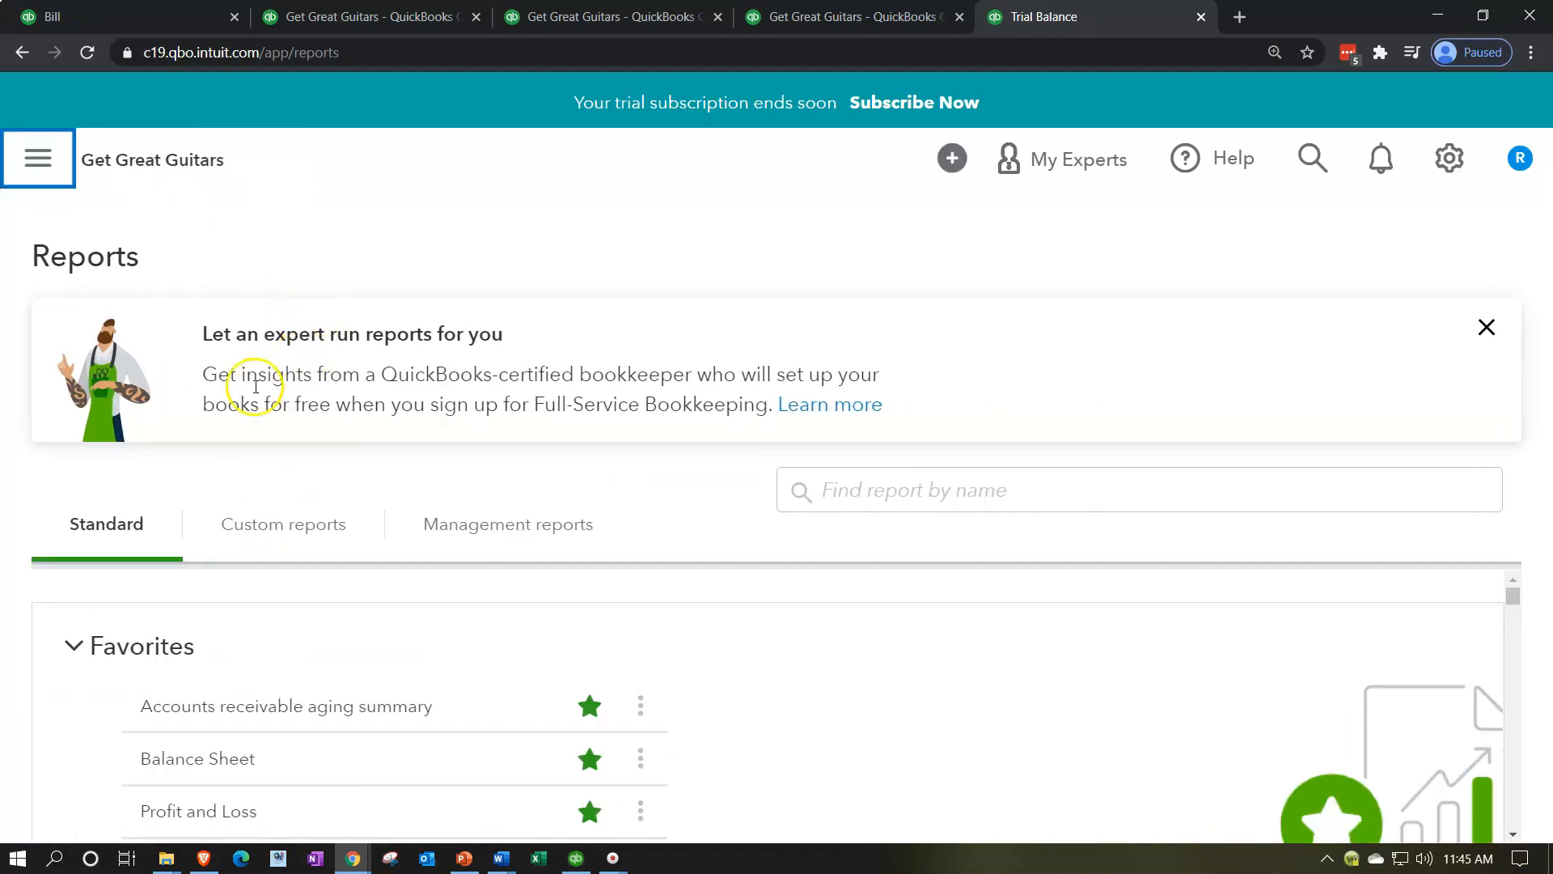
# Step: Open the Vendor Balance Detail report from the What you owe group and examine each vendor's open bills
pyautogui.scroll(-10, 95, 635)
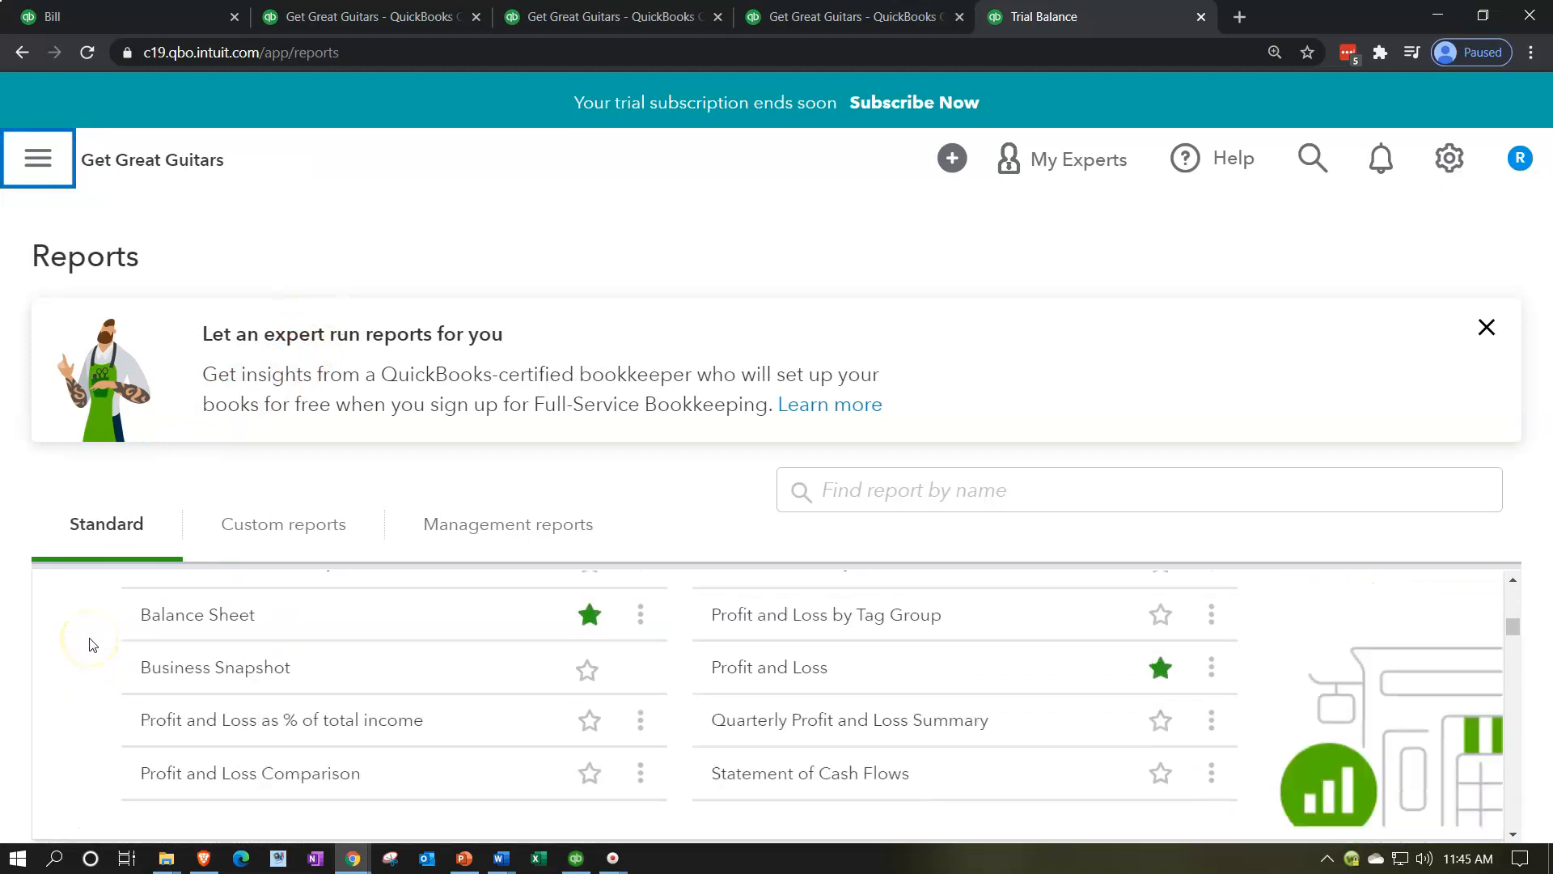
pyautogui.scroll(-2, 93, 645)
pyautogui.scroll(-10, 93, 645)
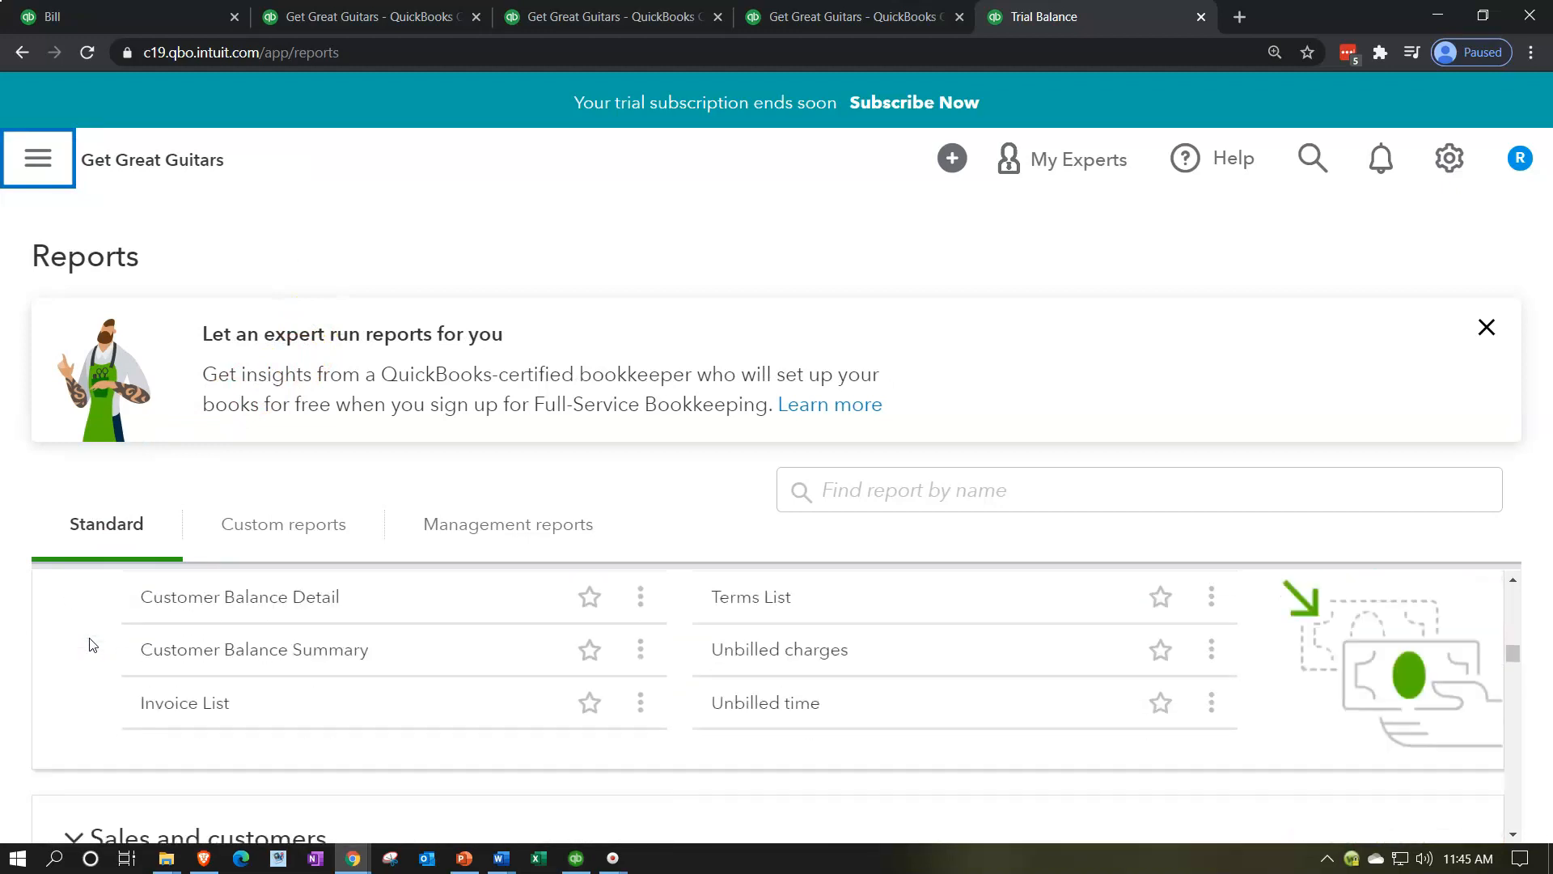
pyautogui.scroll(-3, 93, 644)
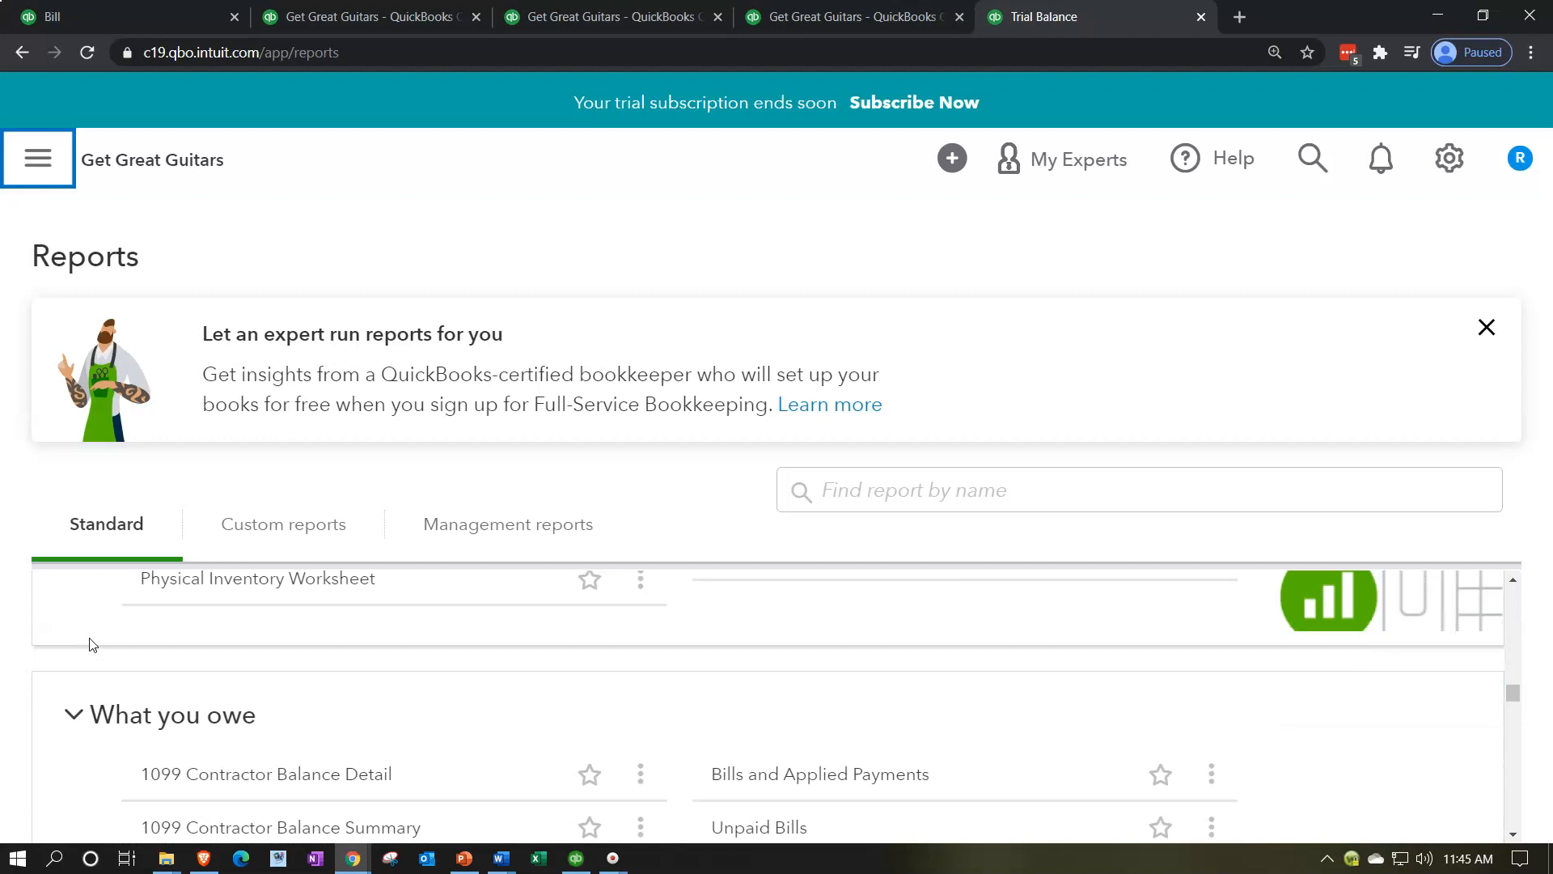
pyautogui.click(89, 689)
pyautogui.scroll(-1, 91, 688)
pyautogui.scroll(-1, 92, 688)
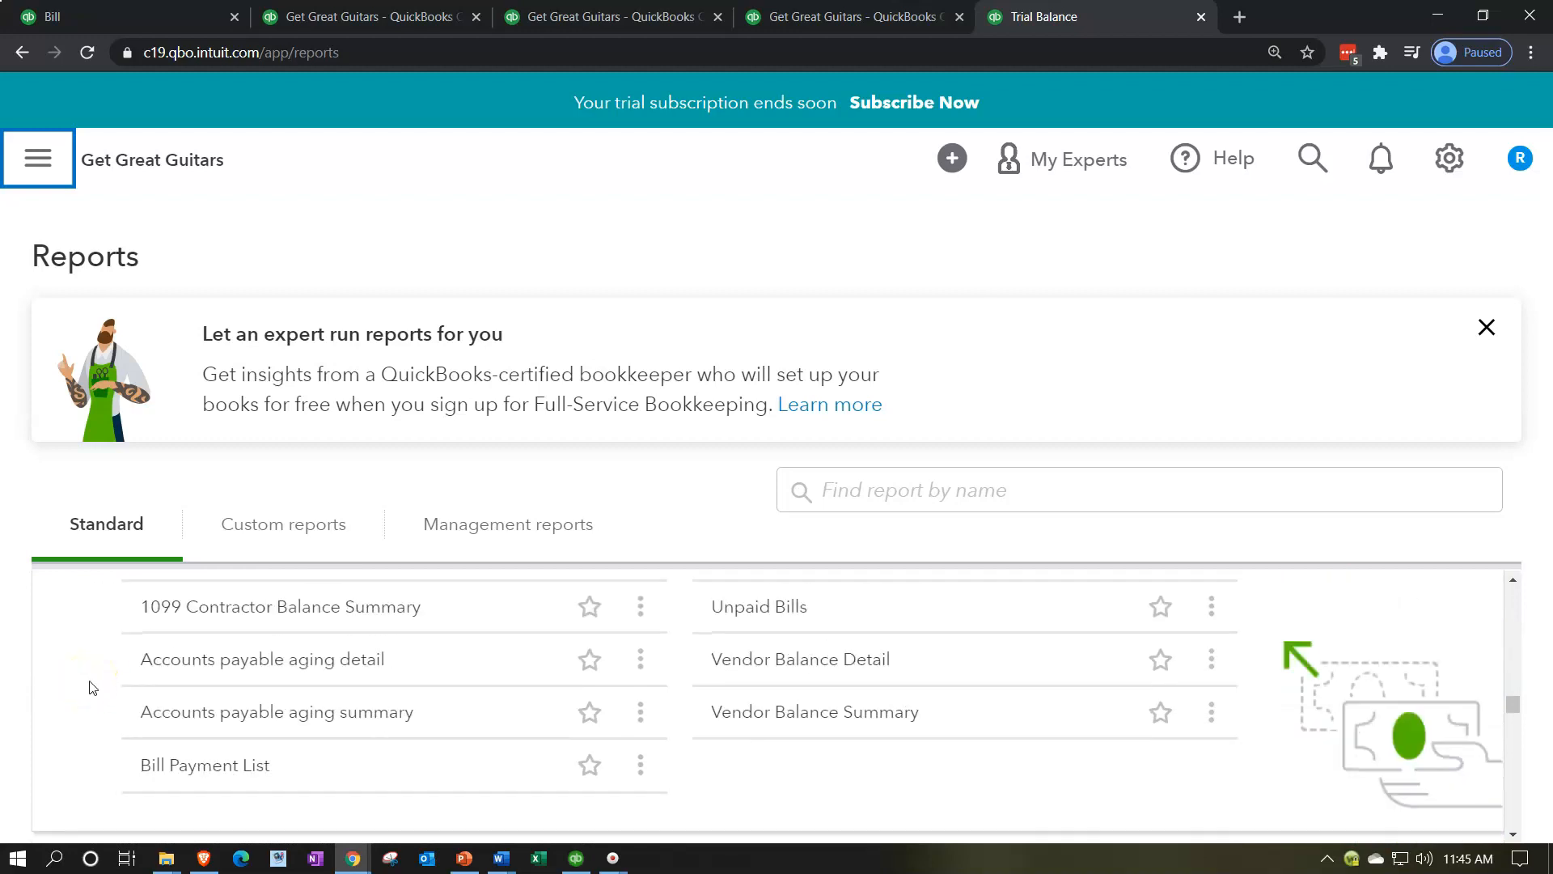
pyautogui.scroll(1, 91, 688)
pyautogui.scroll(-1, 91, 688)
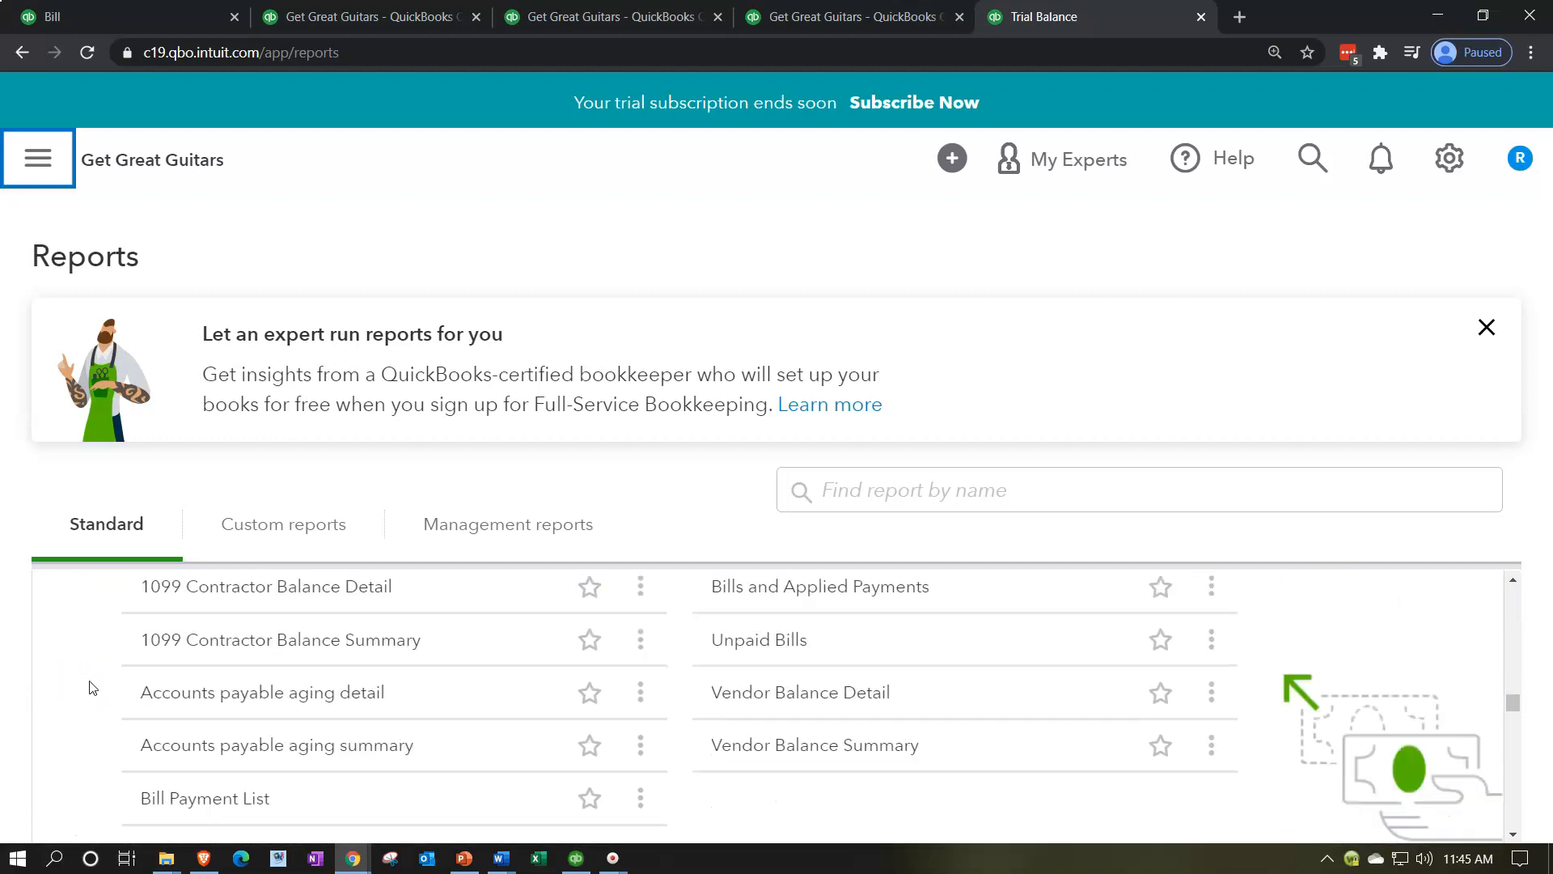
pyautogui.click(855, 668)
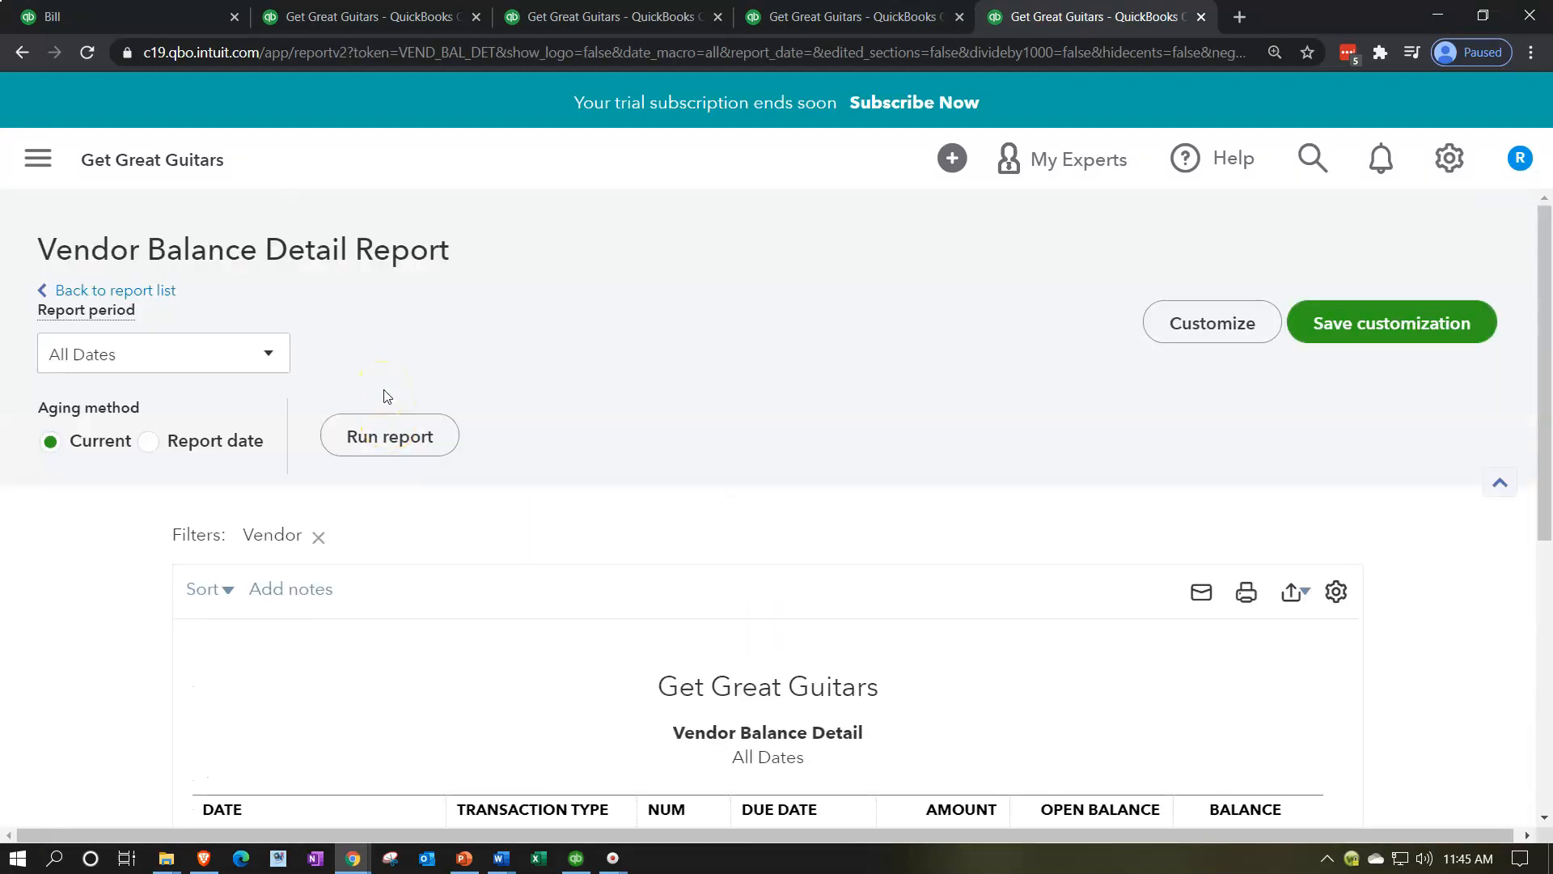
pyautogui.scroll(-5, 384, 396)
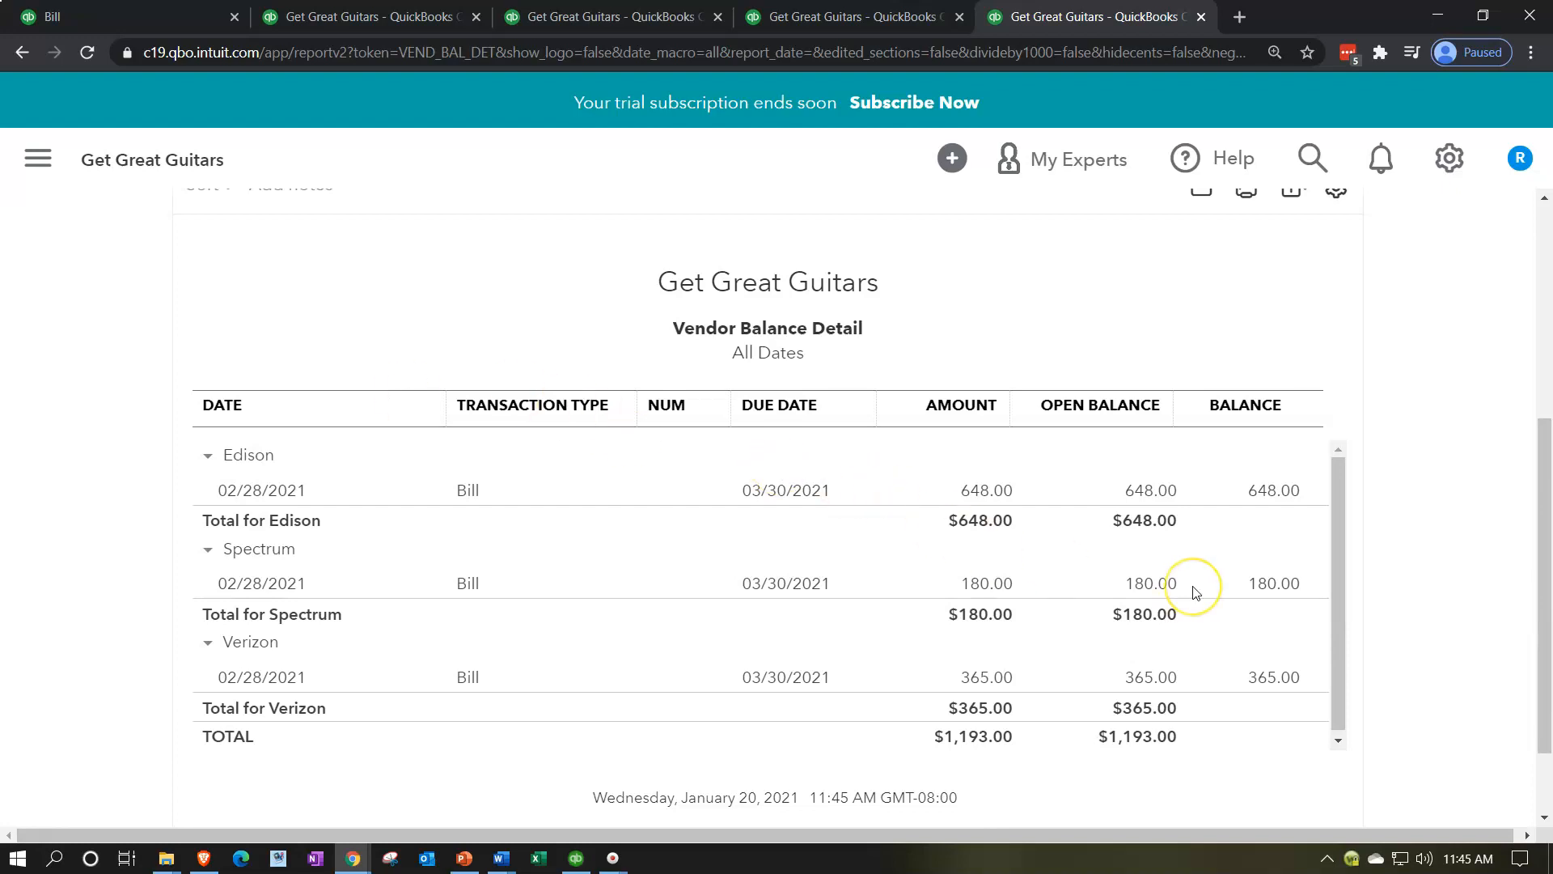
# Step: Open the filter settings in the Vendor Balance Detail report's customization and disable the Vendor filter
pyautogui.scroll(2, 1196, 593)
pyautogui.scroll(3, 1195, 593)
pyautogui.click(1221, 326)
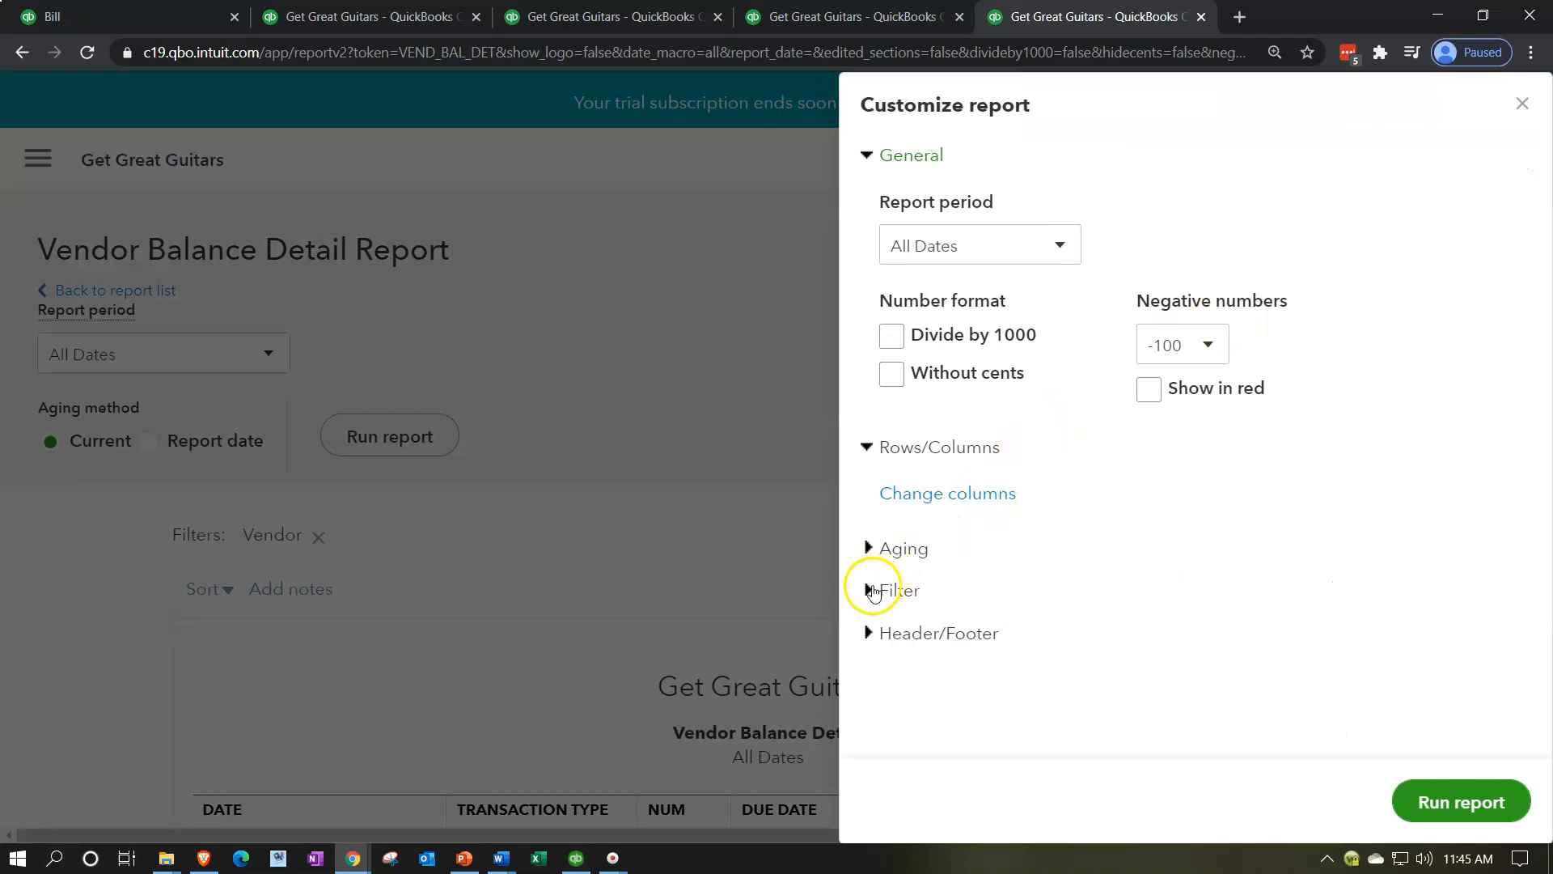
pyautogui.click(874, 592)
pyautogui.scroll(-3, 894, 587)
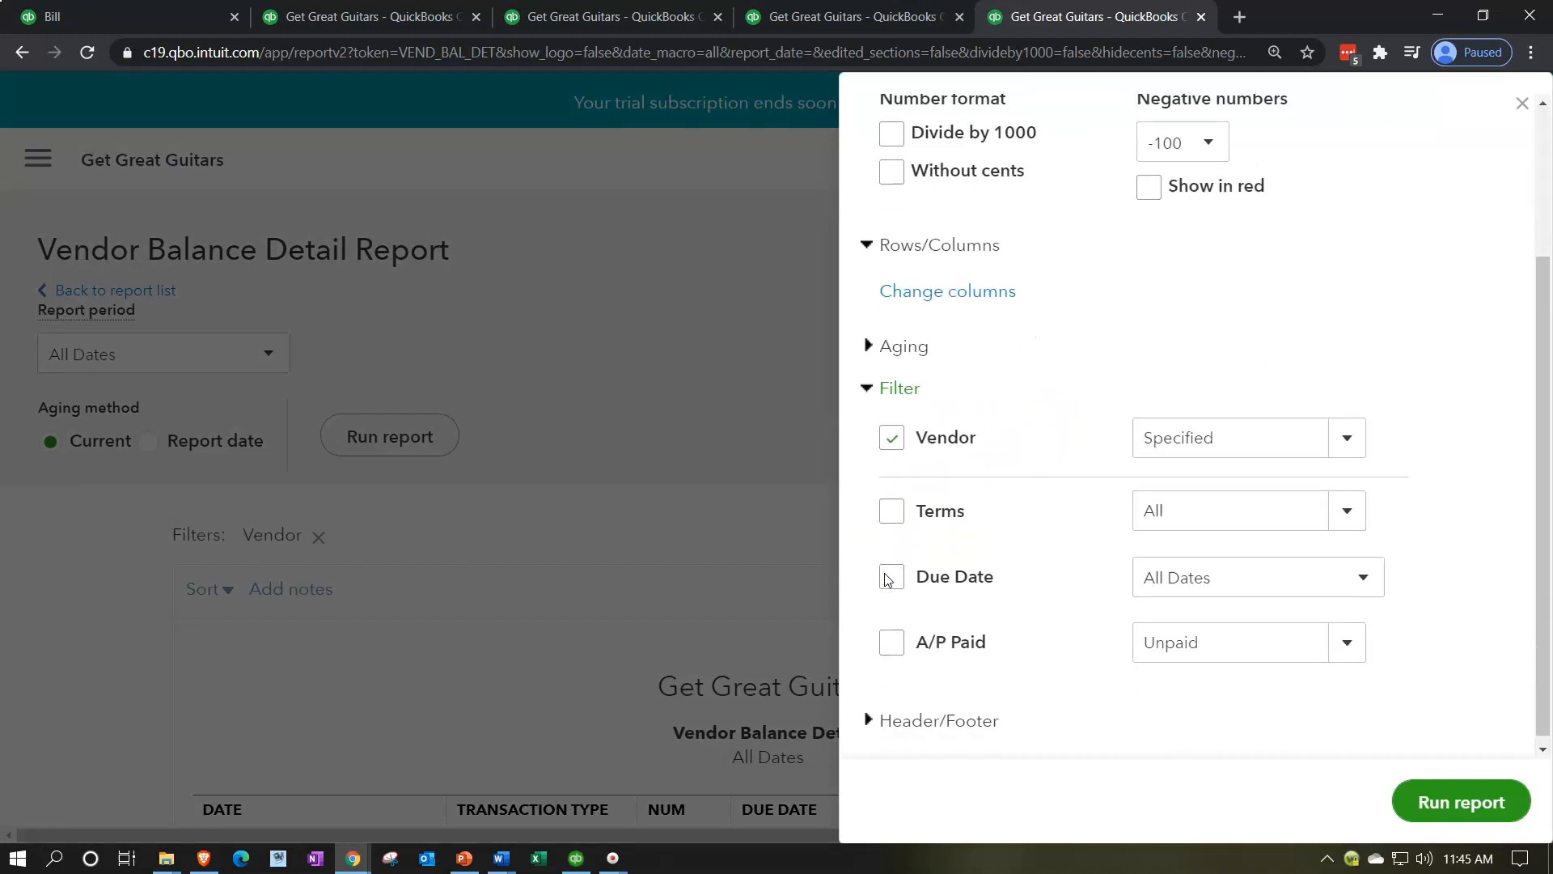
pyautogui.click(1347, 447)
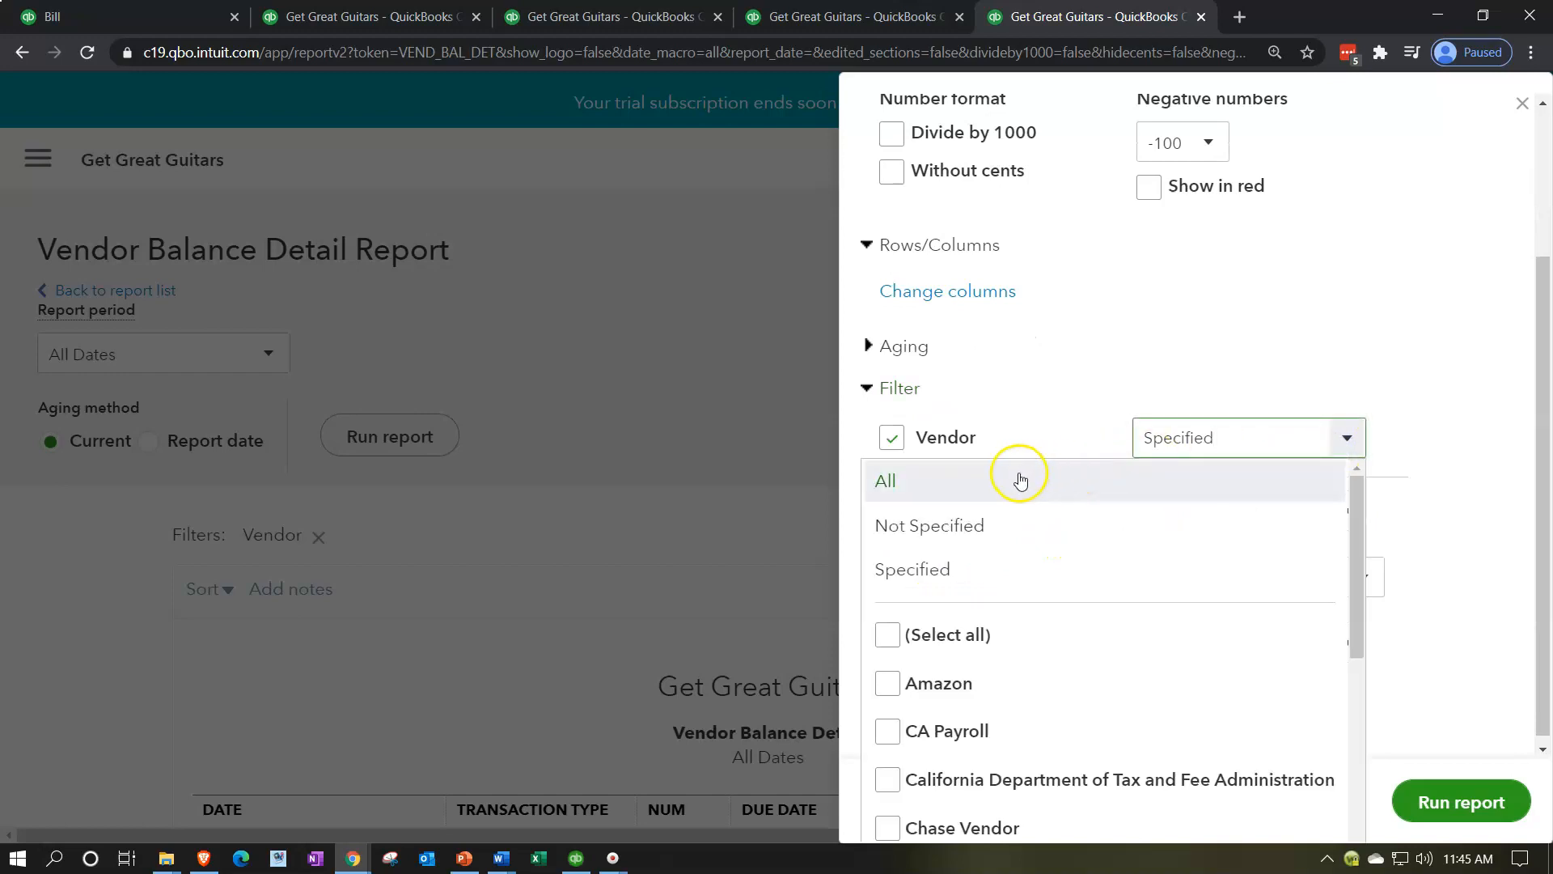
pyautogui.click(1195, 323)
pyautogui.click(893, 437)
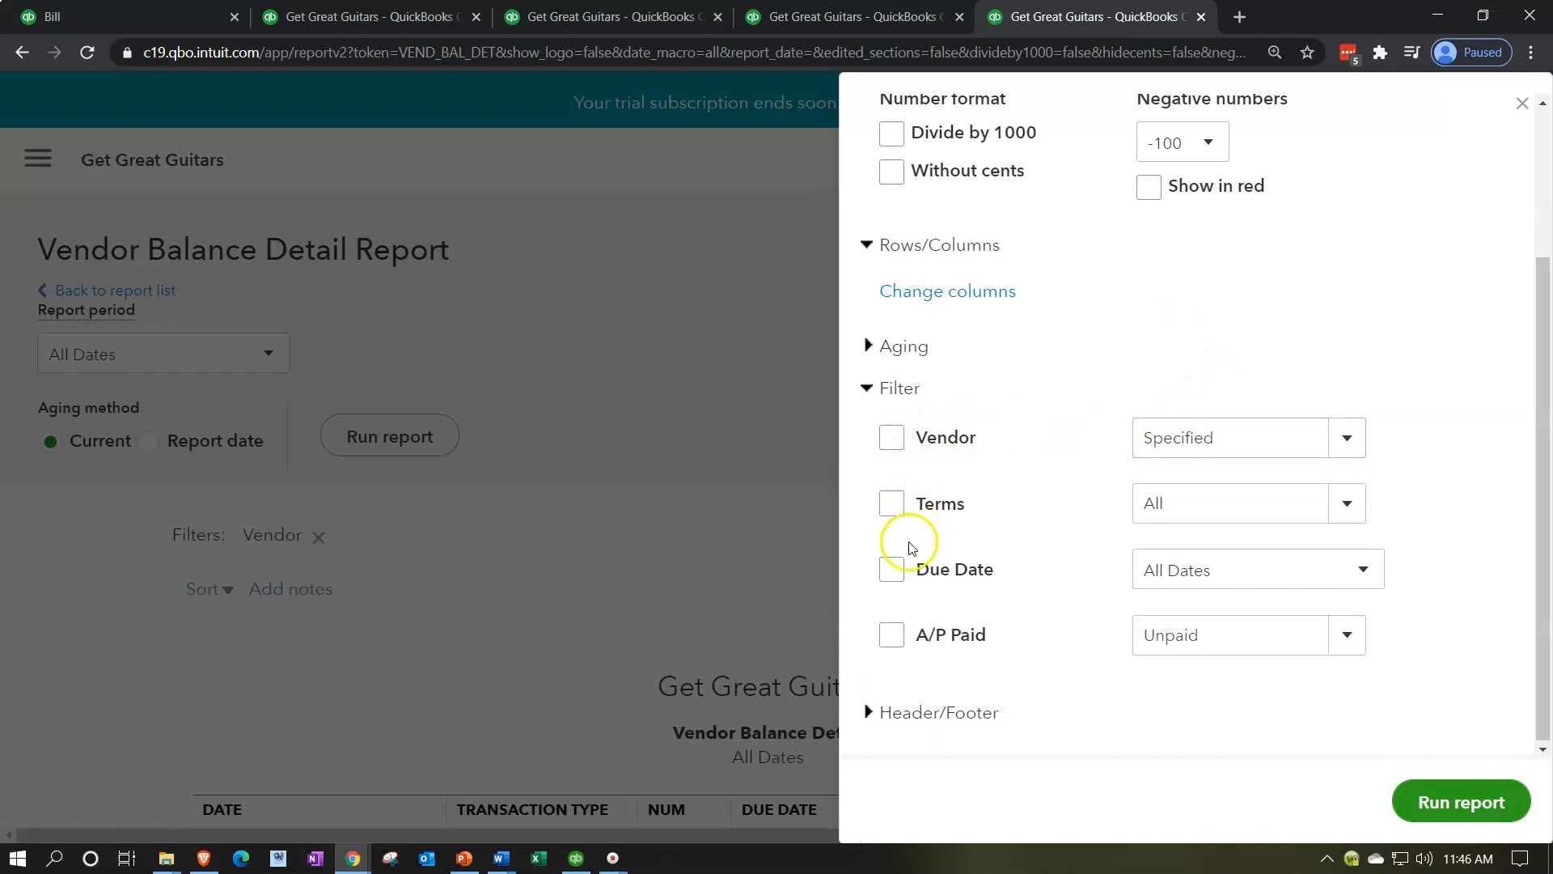
# Step: Set the A/P Paid filter to All, rerun the Vendor Balance Detail report and examine the listed bills and payments
pyautogui.click(1347, 636)
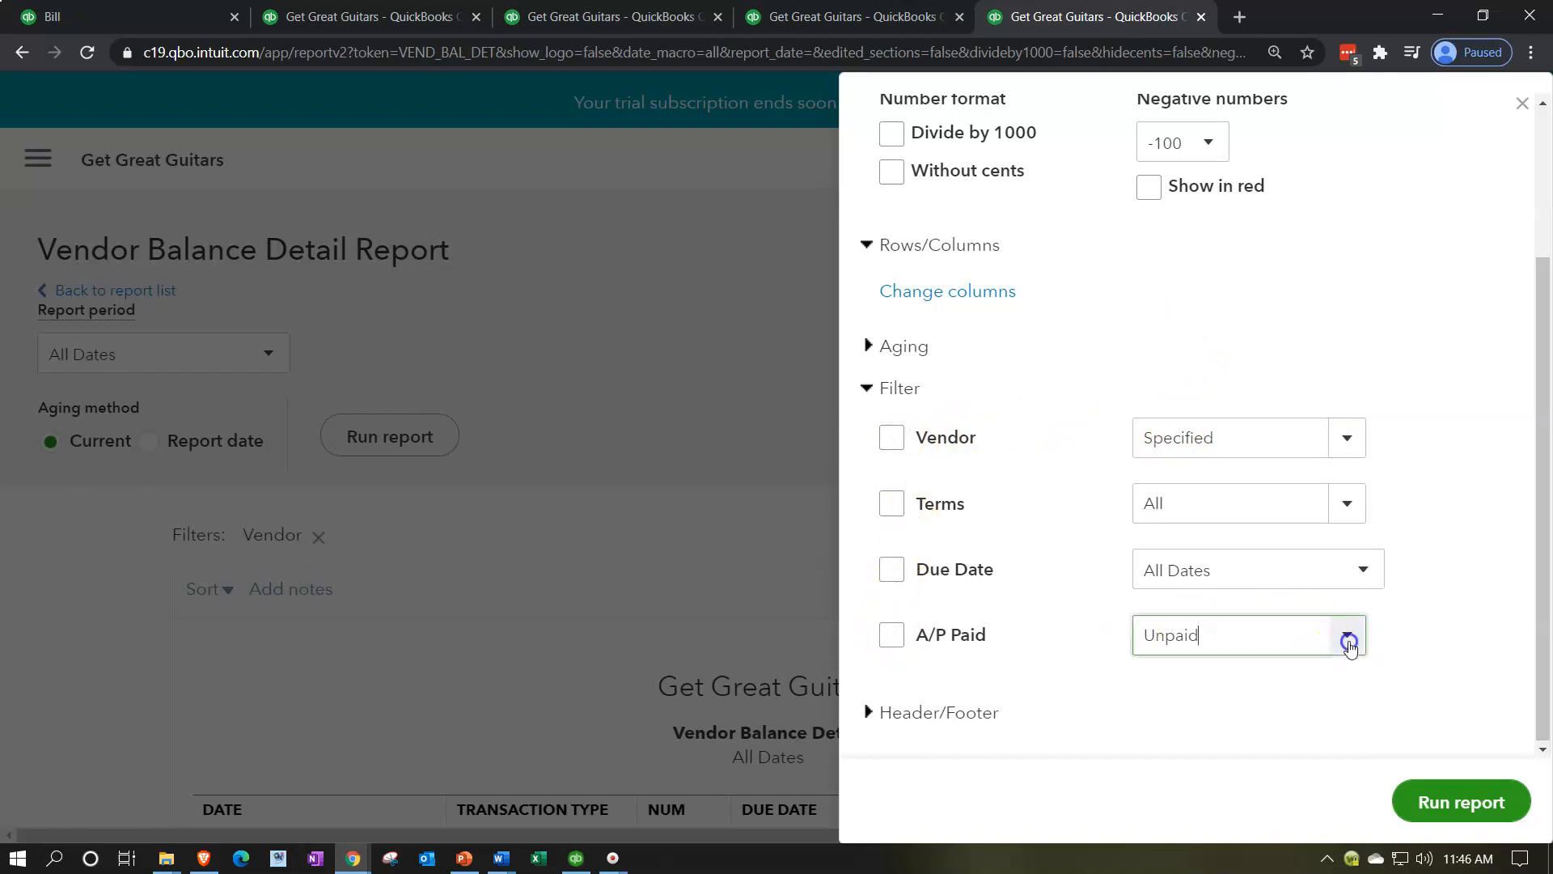
pyautogui.click(1183, 678)
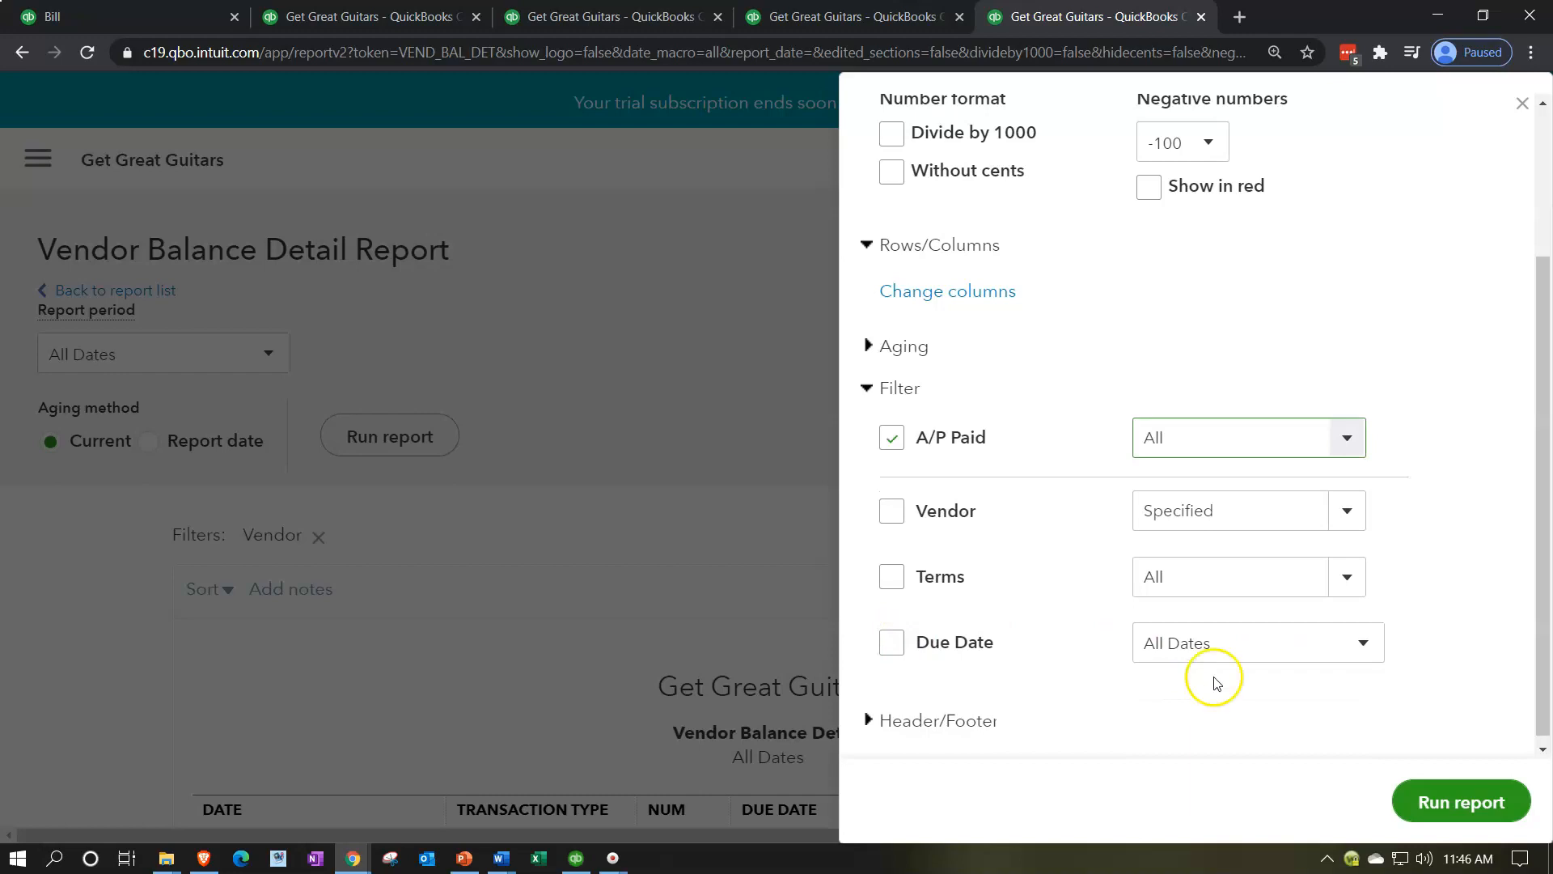
pyautogui.click(1424, 799)
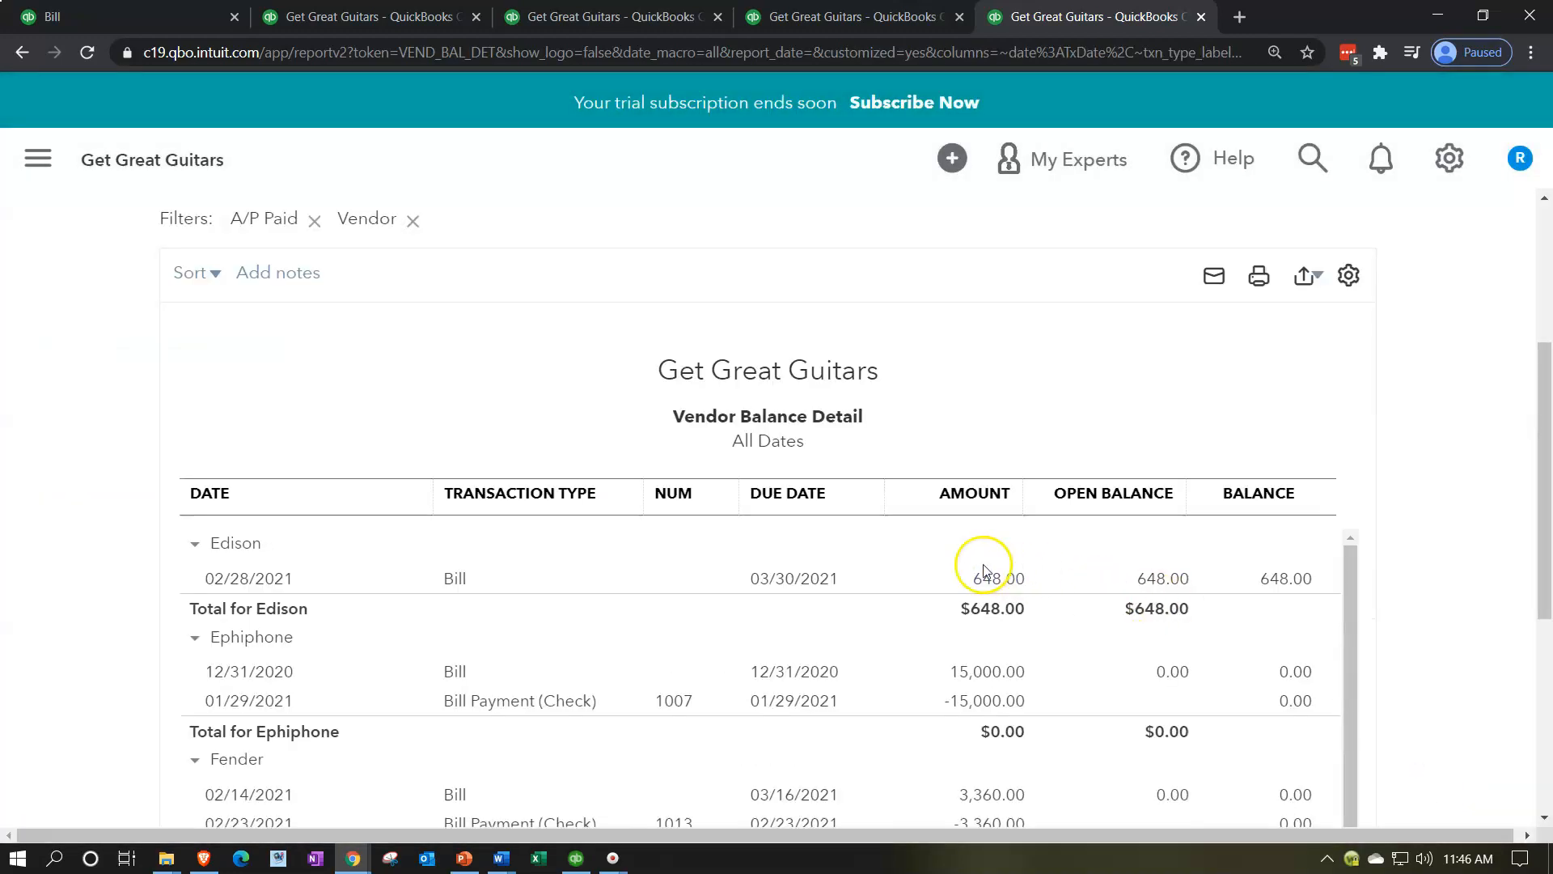
pyautogui.scroll(-1, 128, 538)
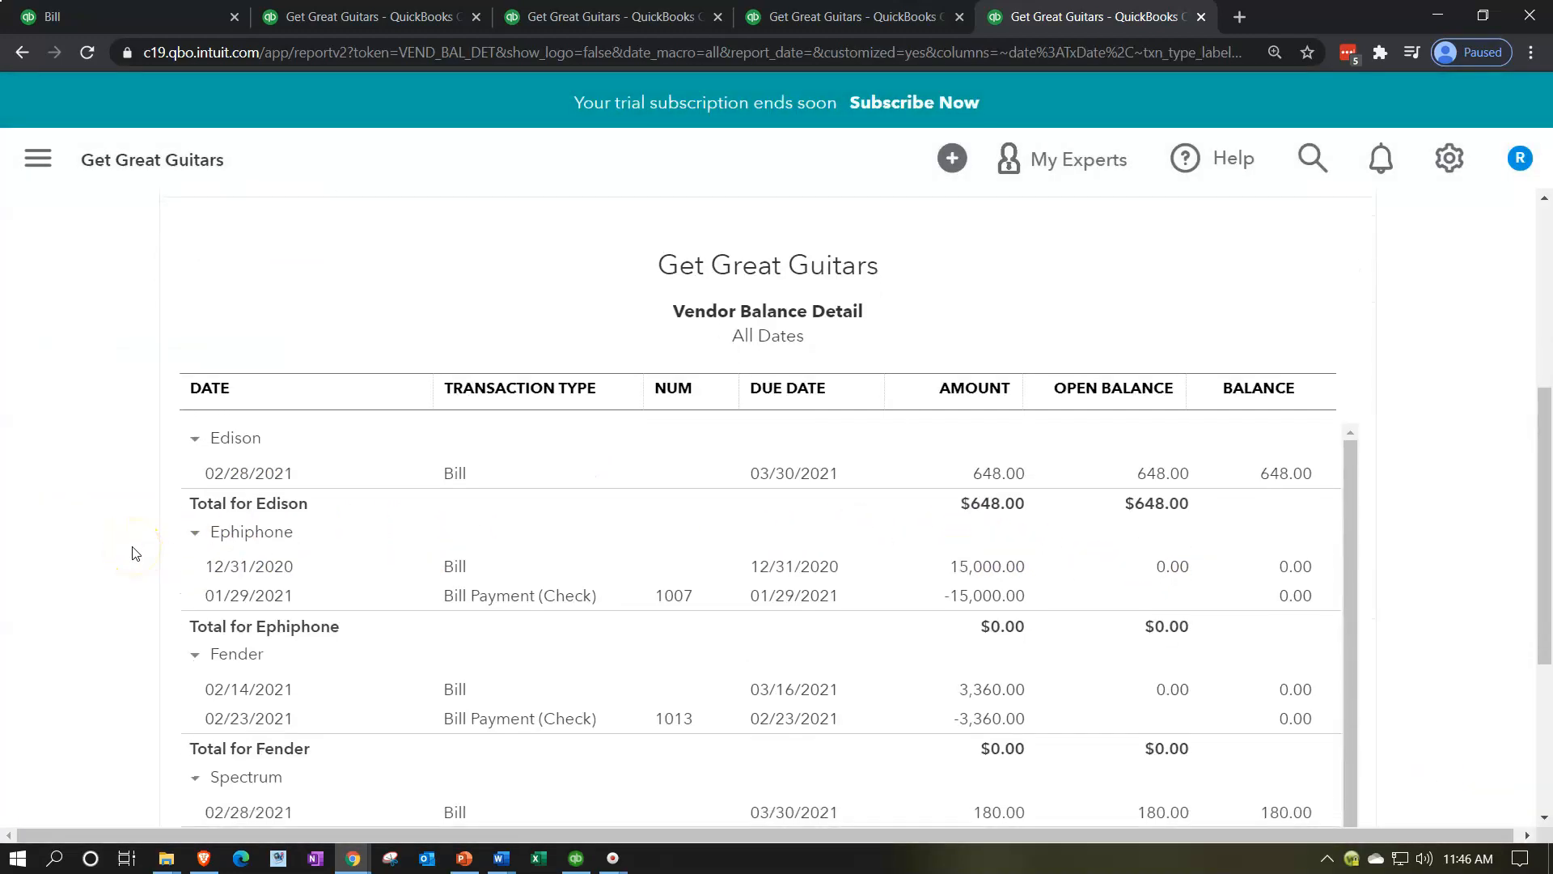
# Step: Compare the Vendor Balance Detail total with the Accounts Payable balance on the Balance Sheet
pyautogui.scroll(-3, 135, 553)
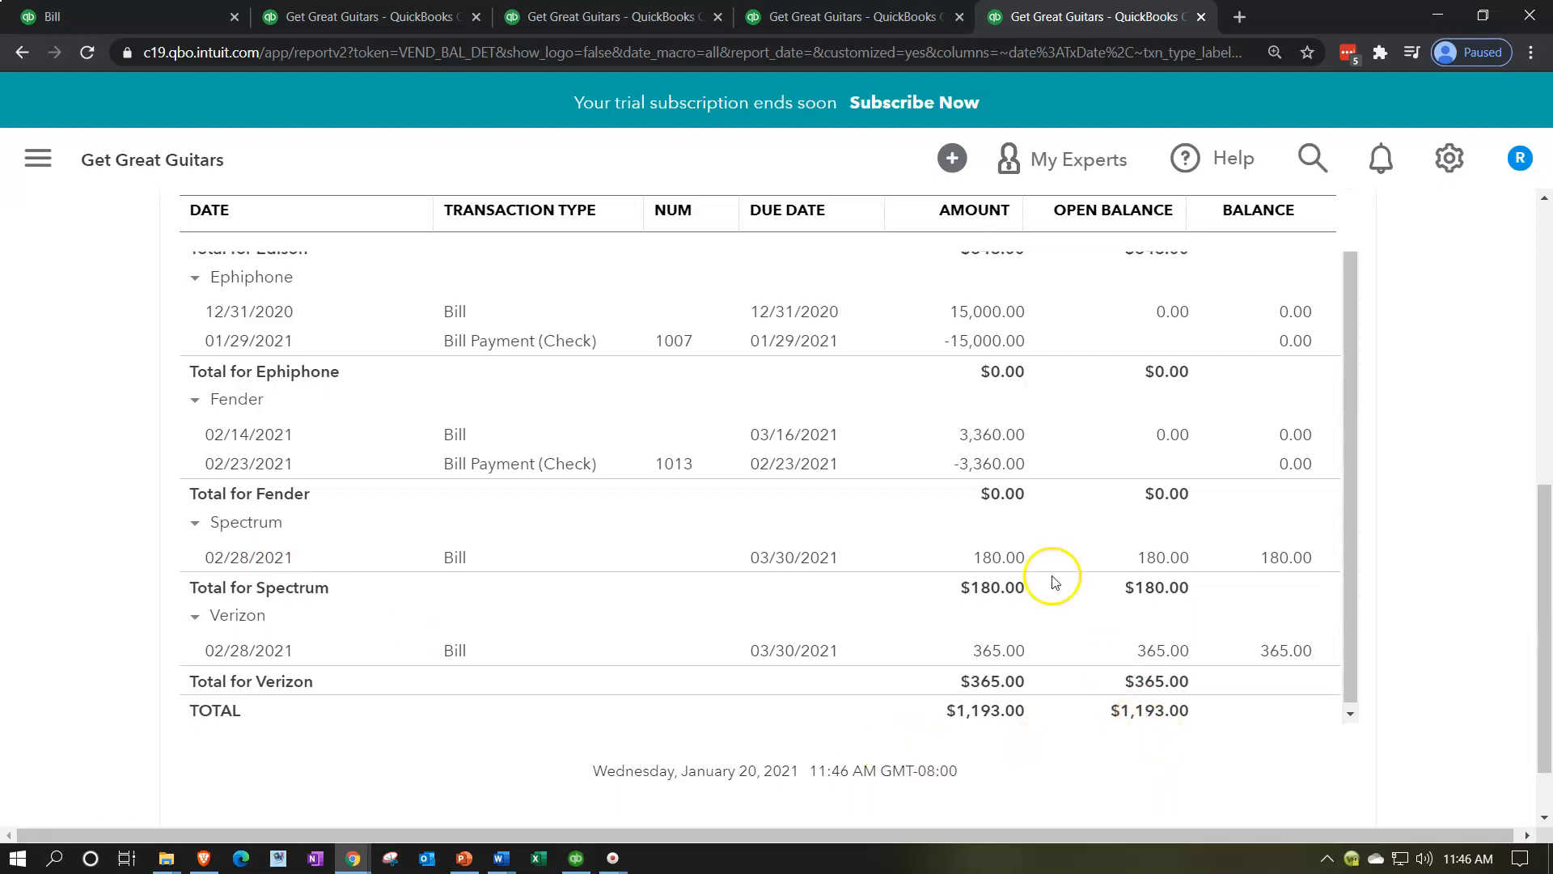
pyautogui.click(481, 26)
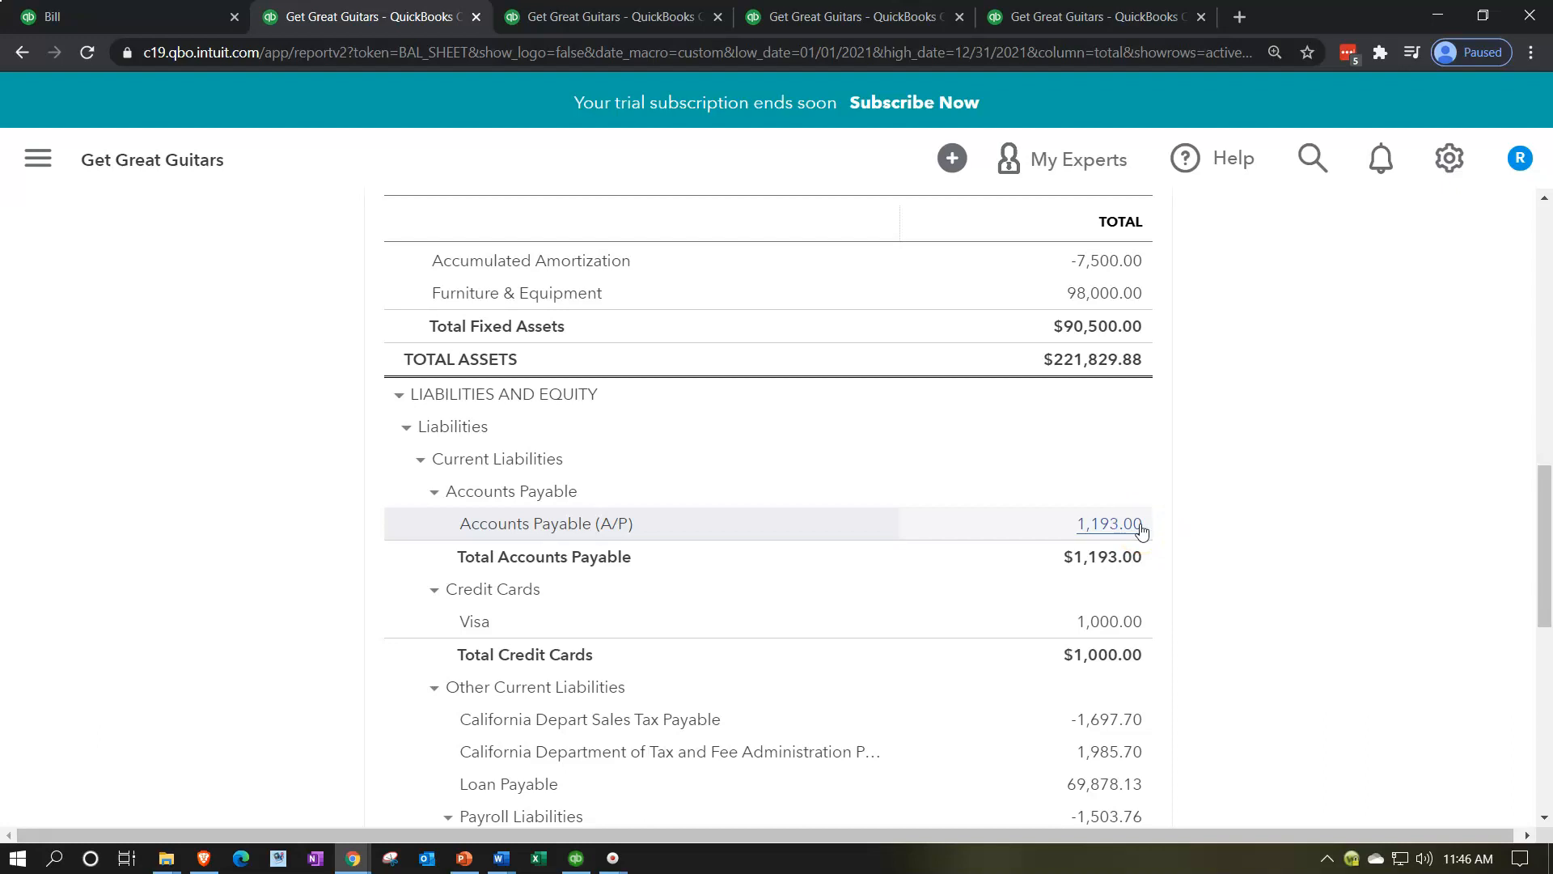
pyautogui.scroll(8, 1142, 530)
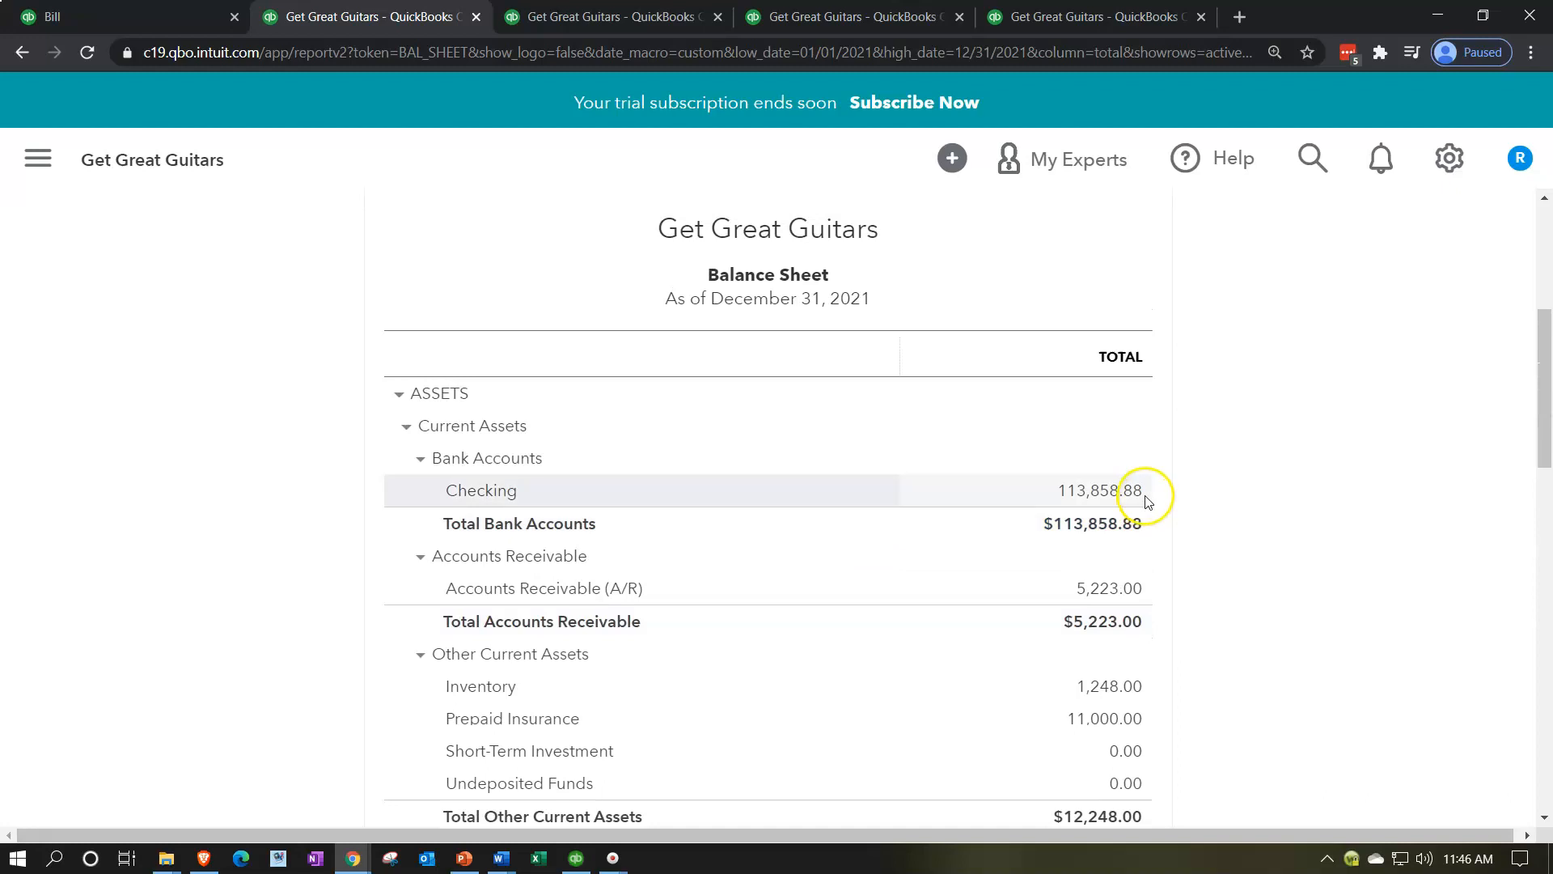
# Step: Close the blank Bill form and open the Pay Bills form for the vendors' open bills
pyautogui.click(161, 21)
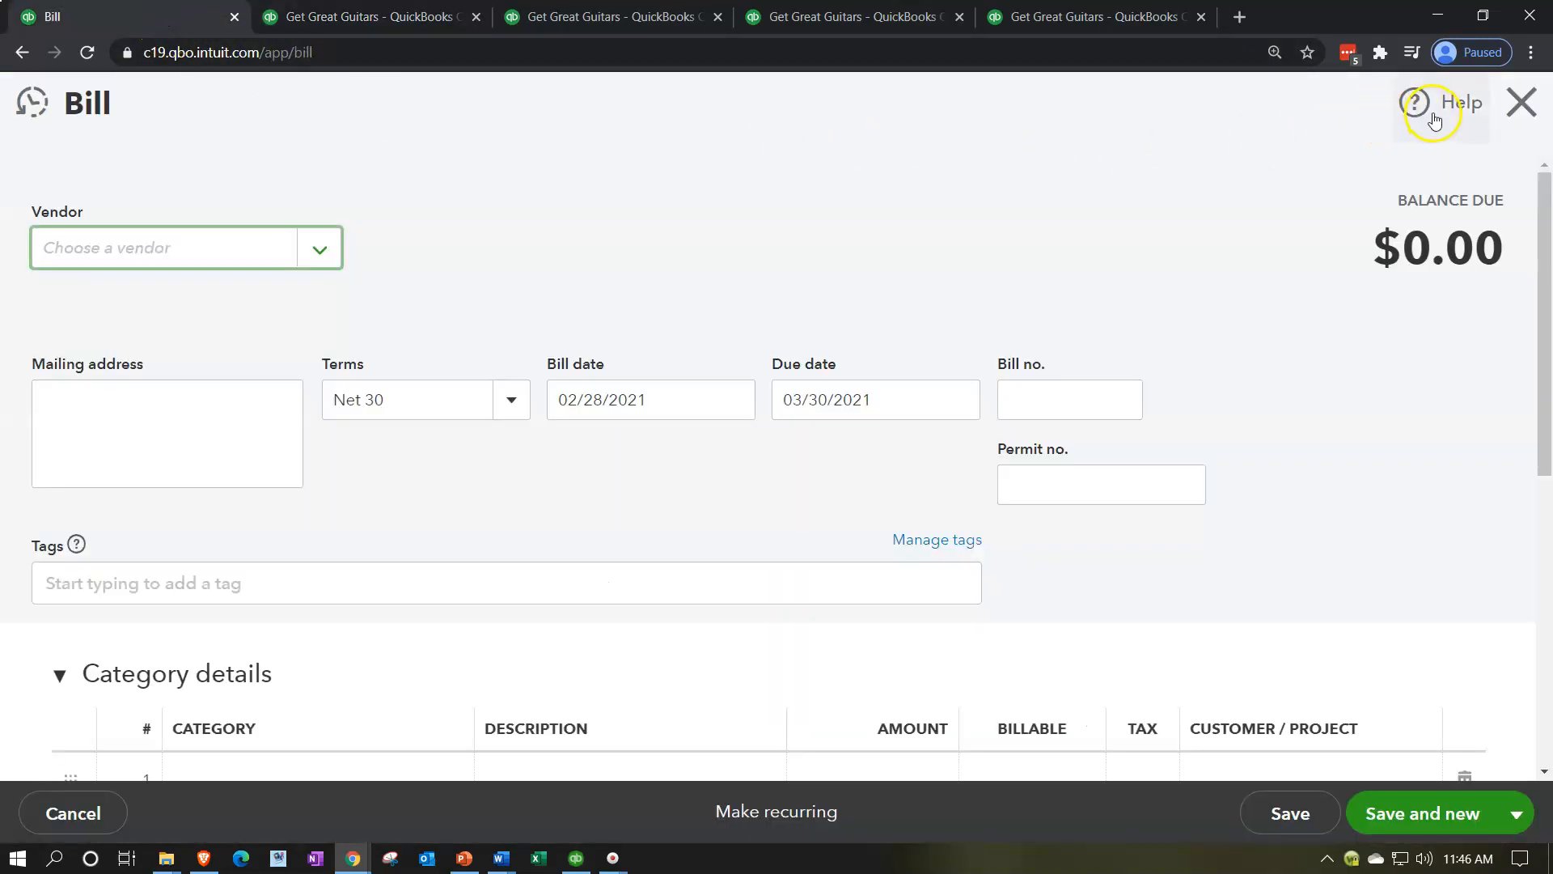
pyautogui.click(1521, 101)
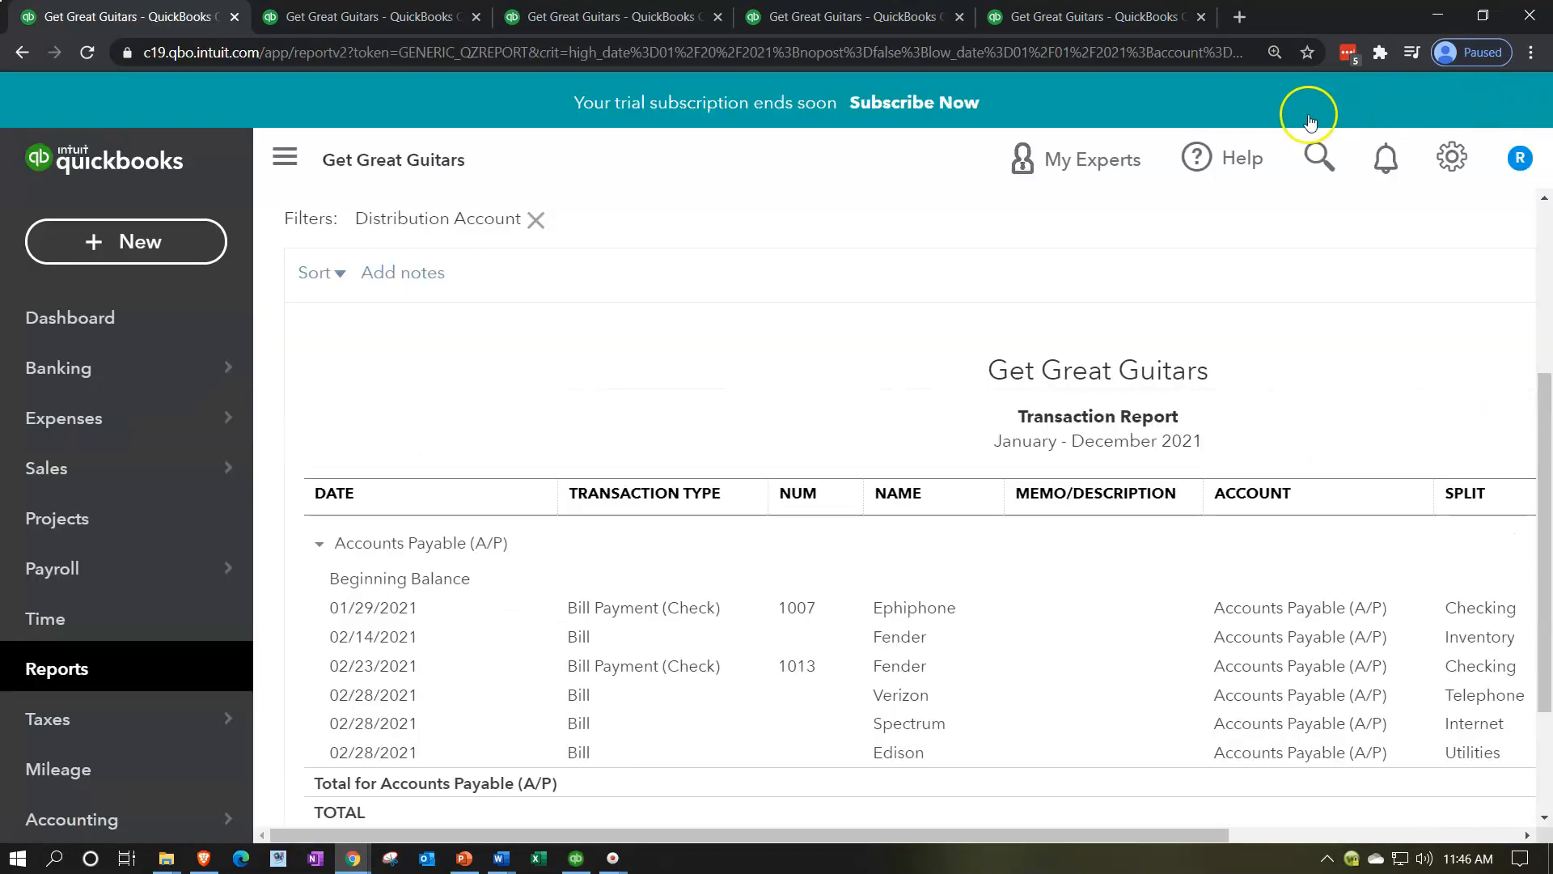
pyautogui.click(85, 231)
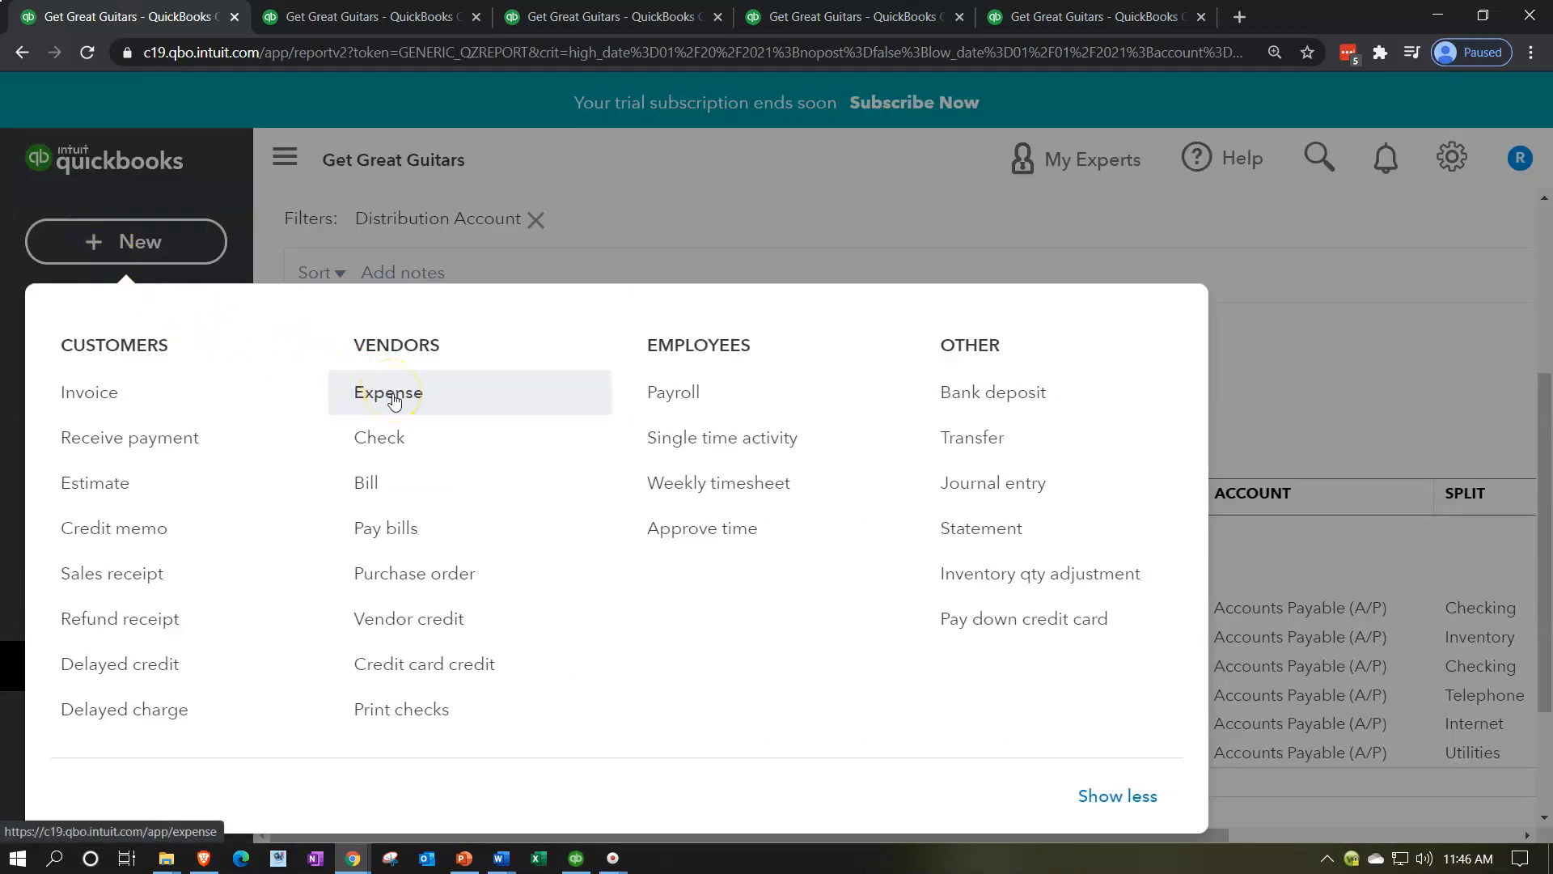
pyautogui.click(427, 533)
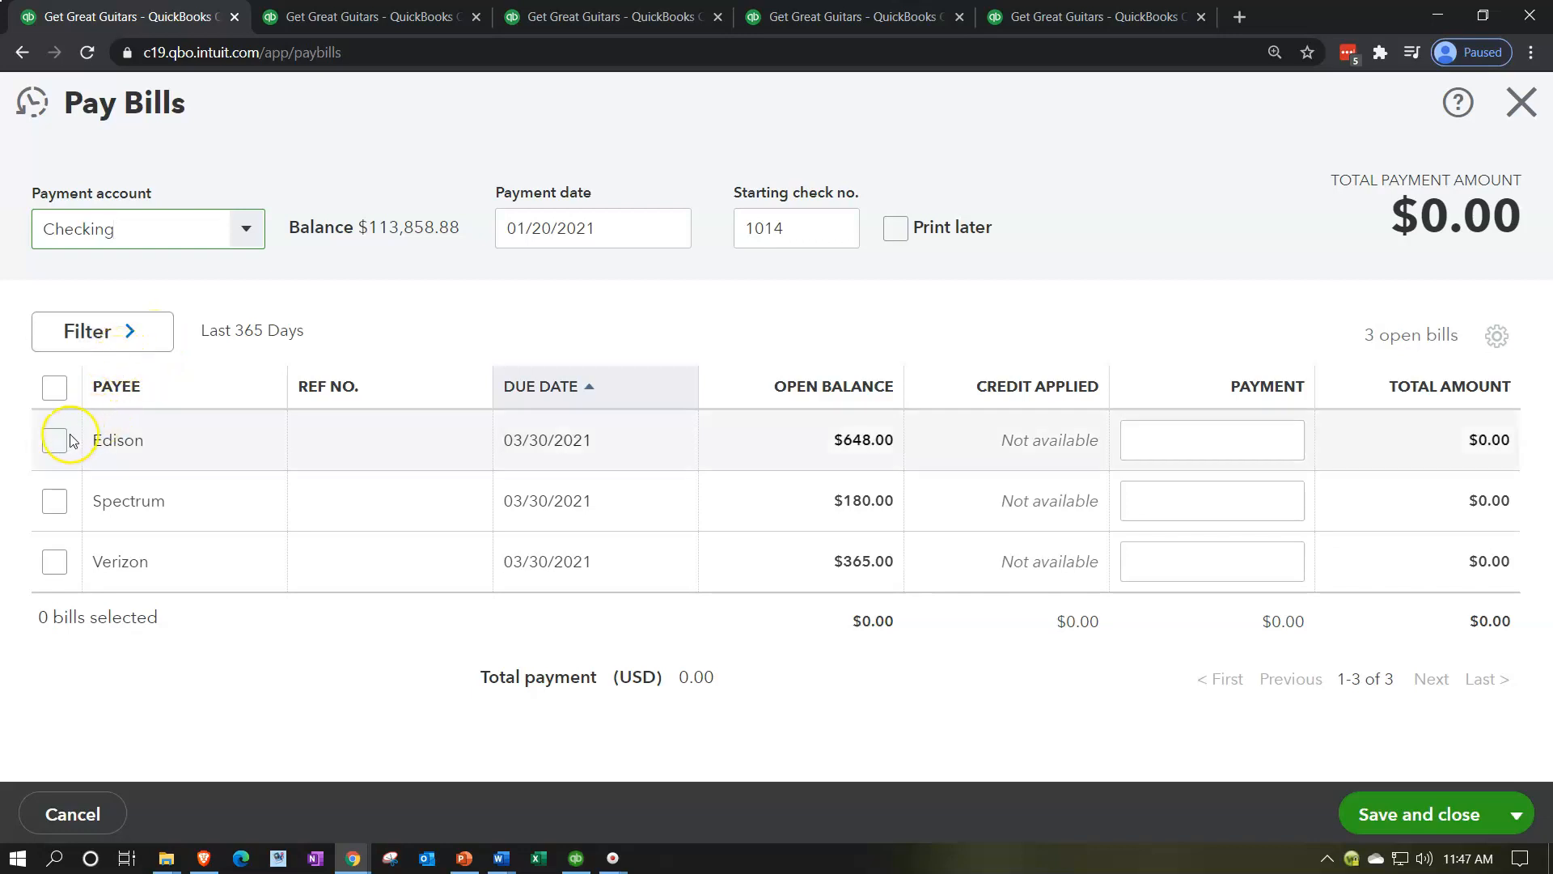
# Step: Select the Verizon and Spectrum bills for payment from the Checking account
pyautogui.click(59, 493)
pyautogui.click(55, 561)
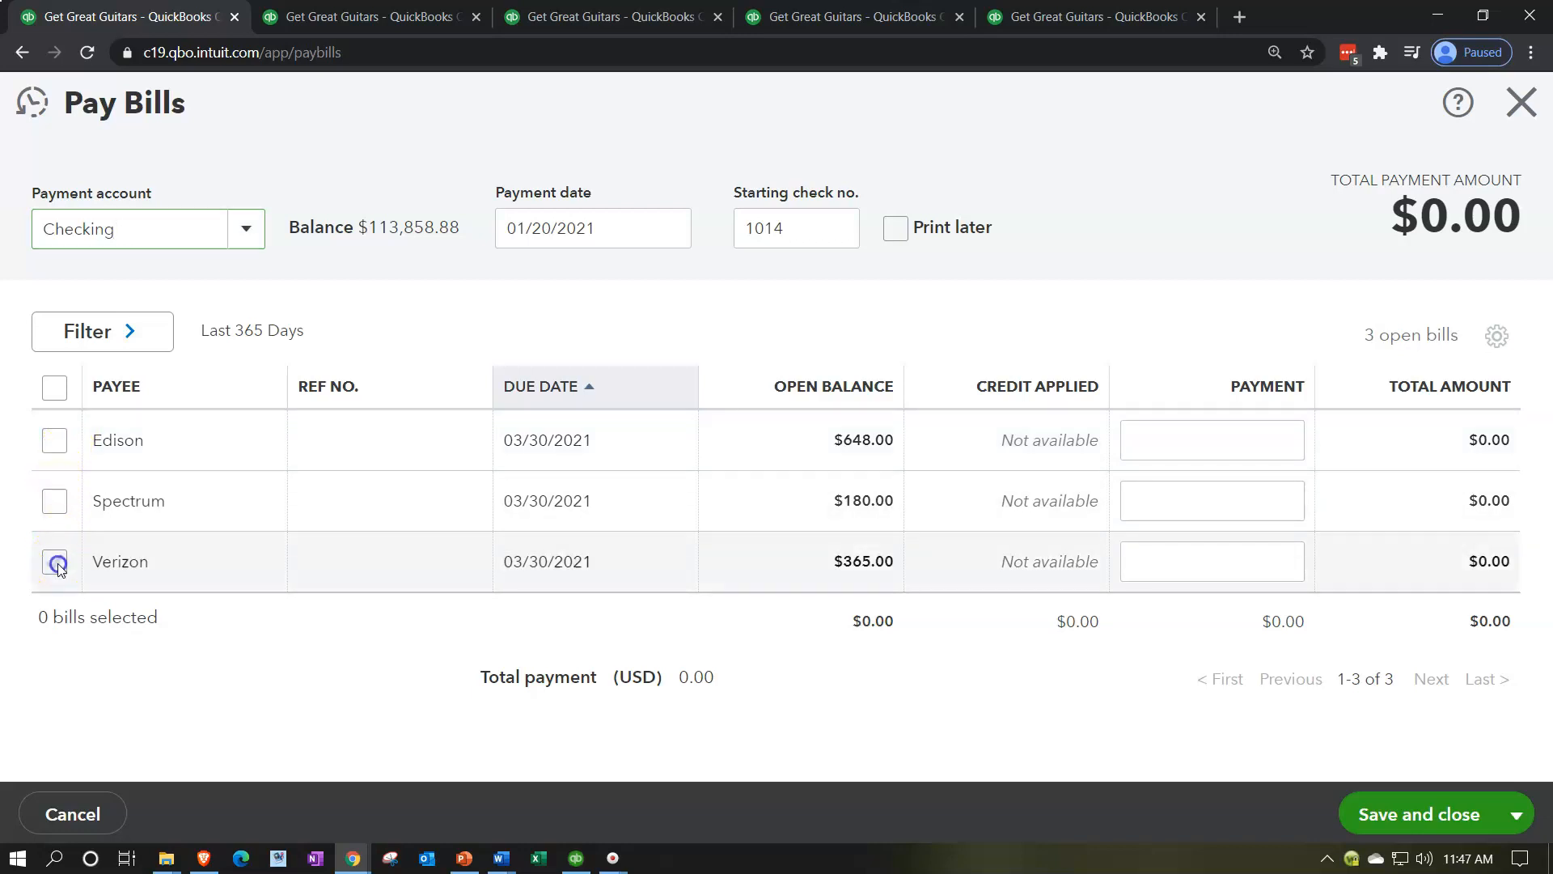
pyautogui.click(53, 503)
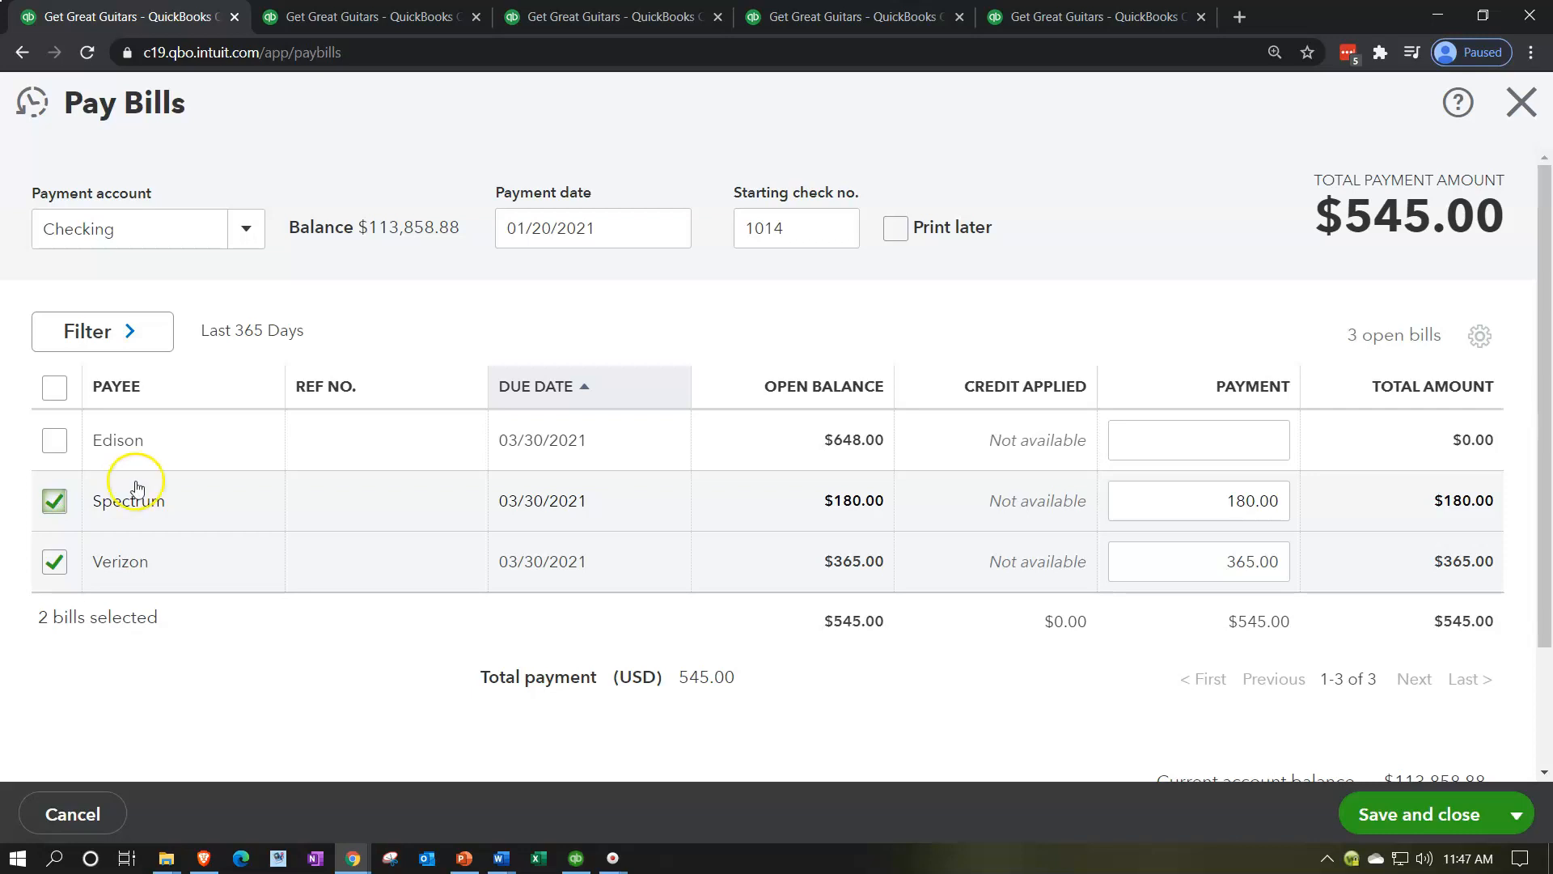
# Step: Set the starting check number to E1, then save and close the payment of the selected bills
pyautogui.click(799, 229)
pyautogui.doubleClick(799, 228)
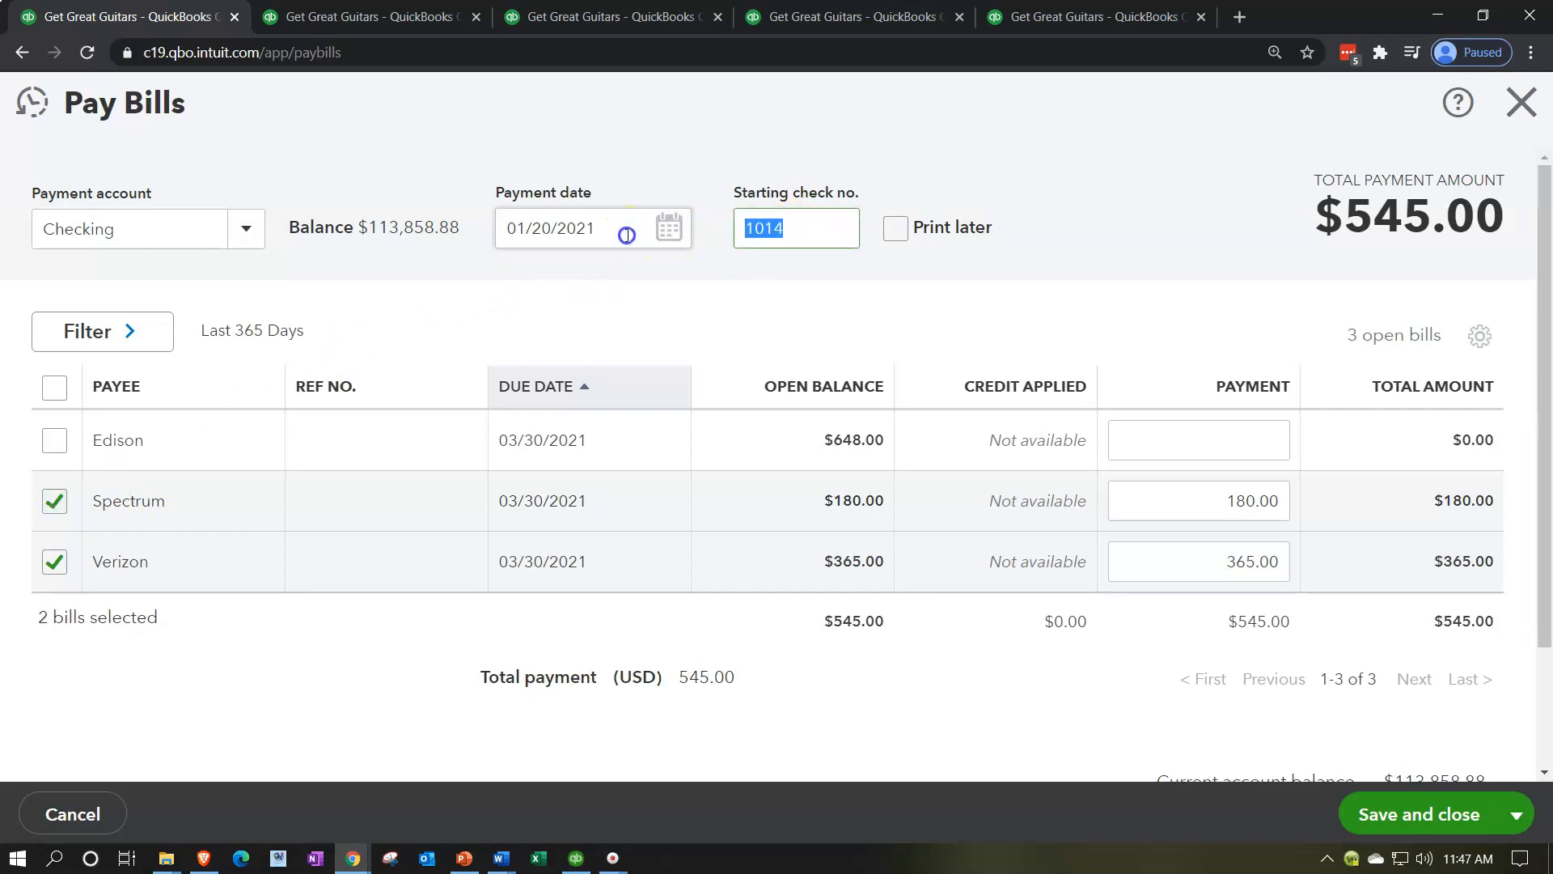
pyautogui.press('BackSpace')
pyautogui.write('E1')
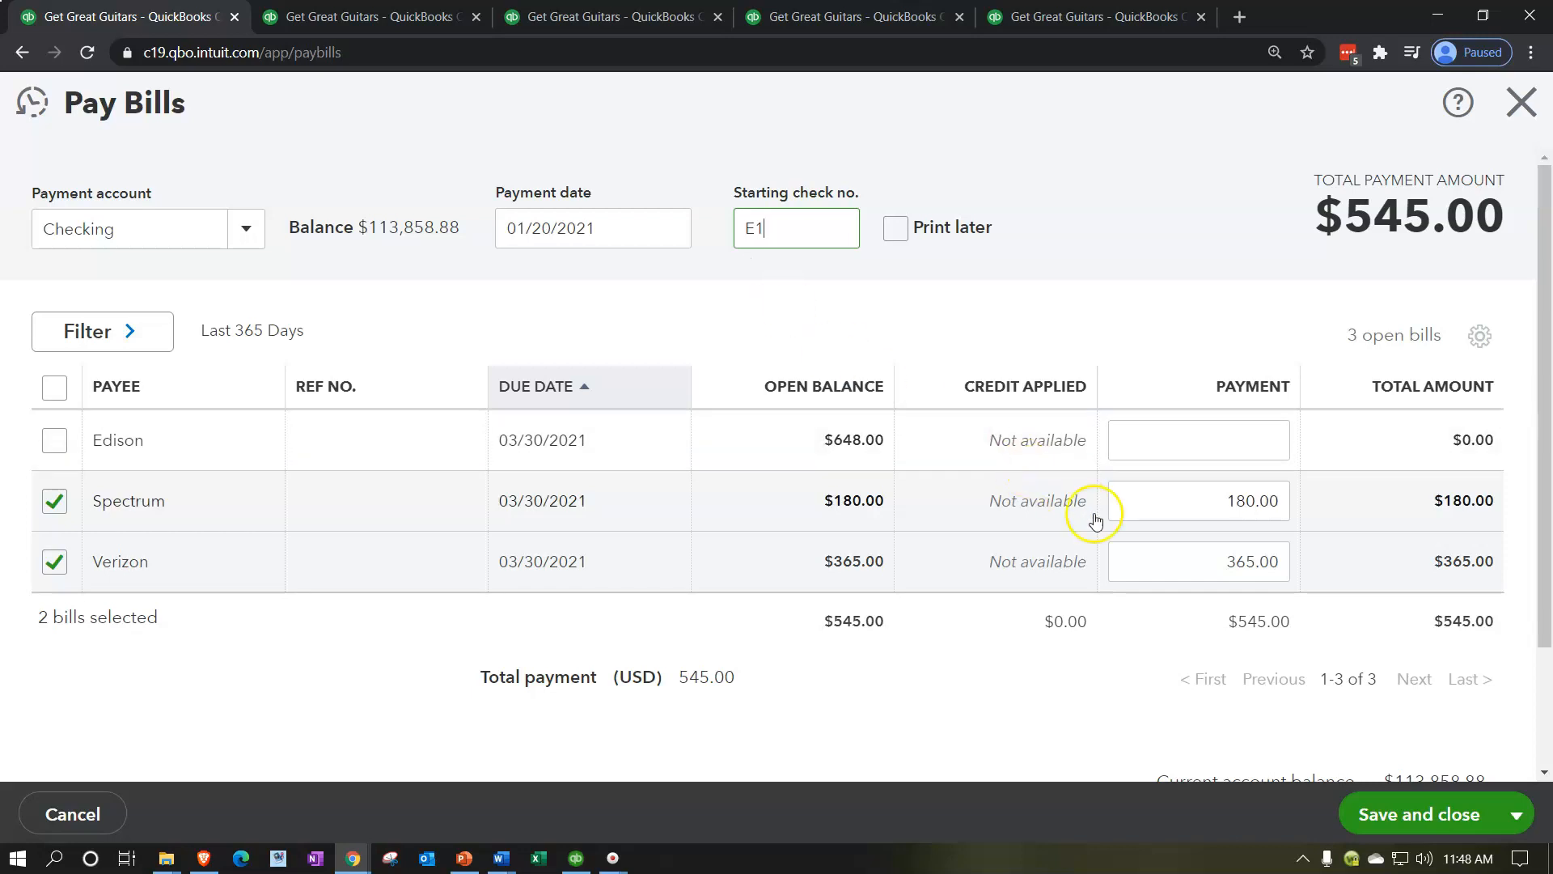
pyautogui.click(1414, 815)
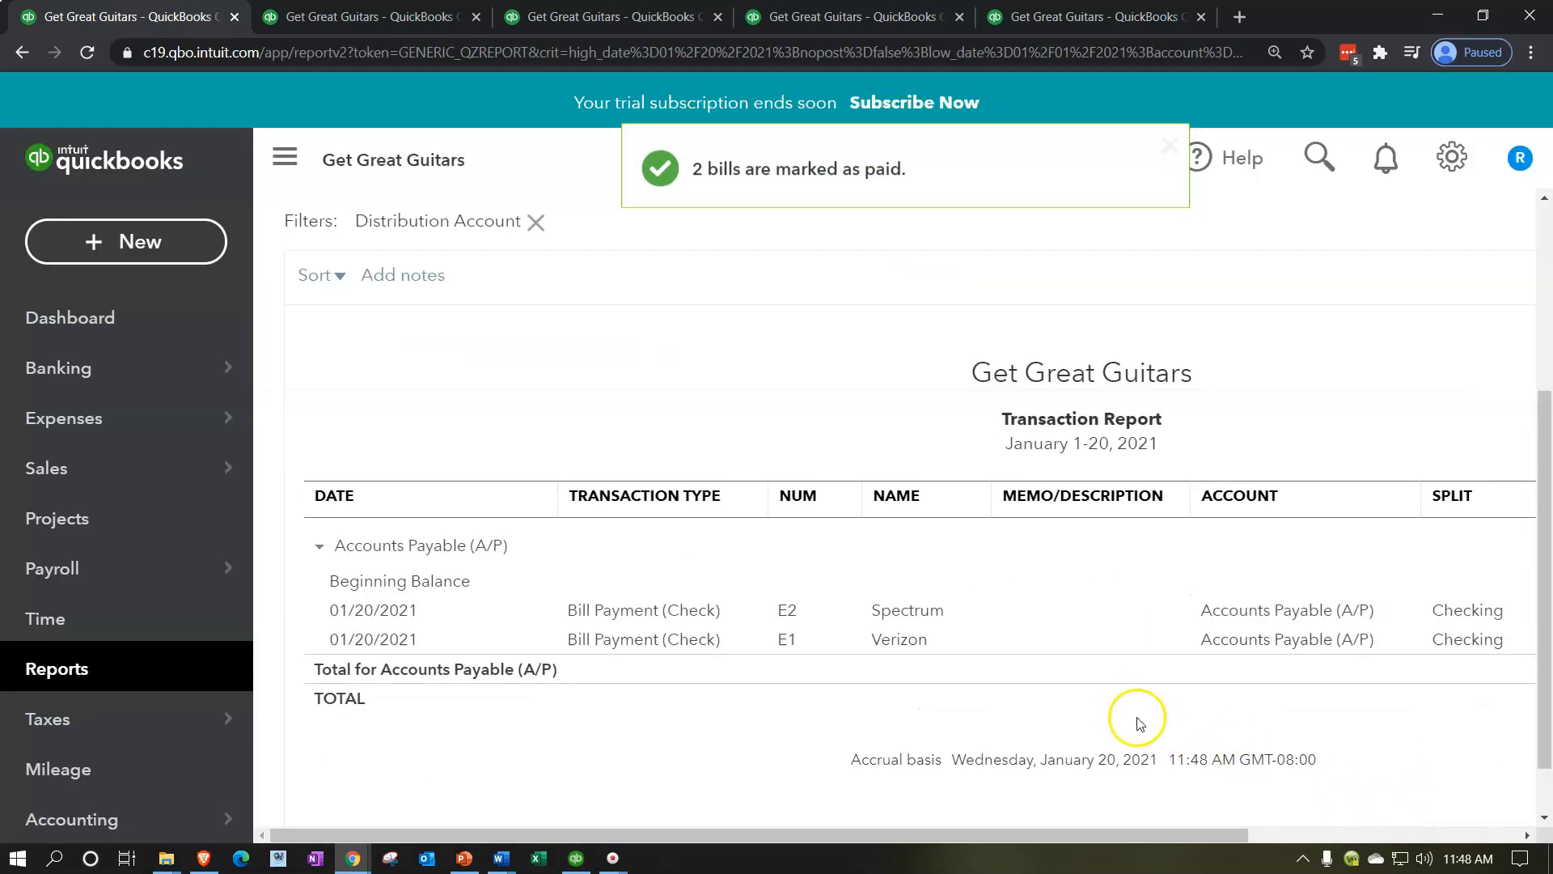
# Step: Rerun the 2021 Balance Sheet and examine the Checking balance under Bank Accounts
pyautogui.click(378, 16)
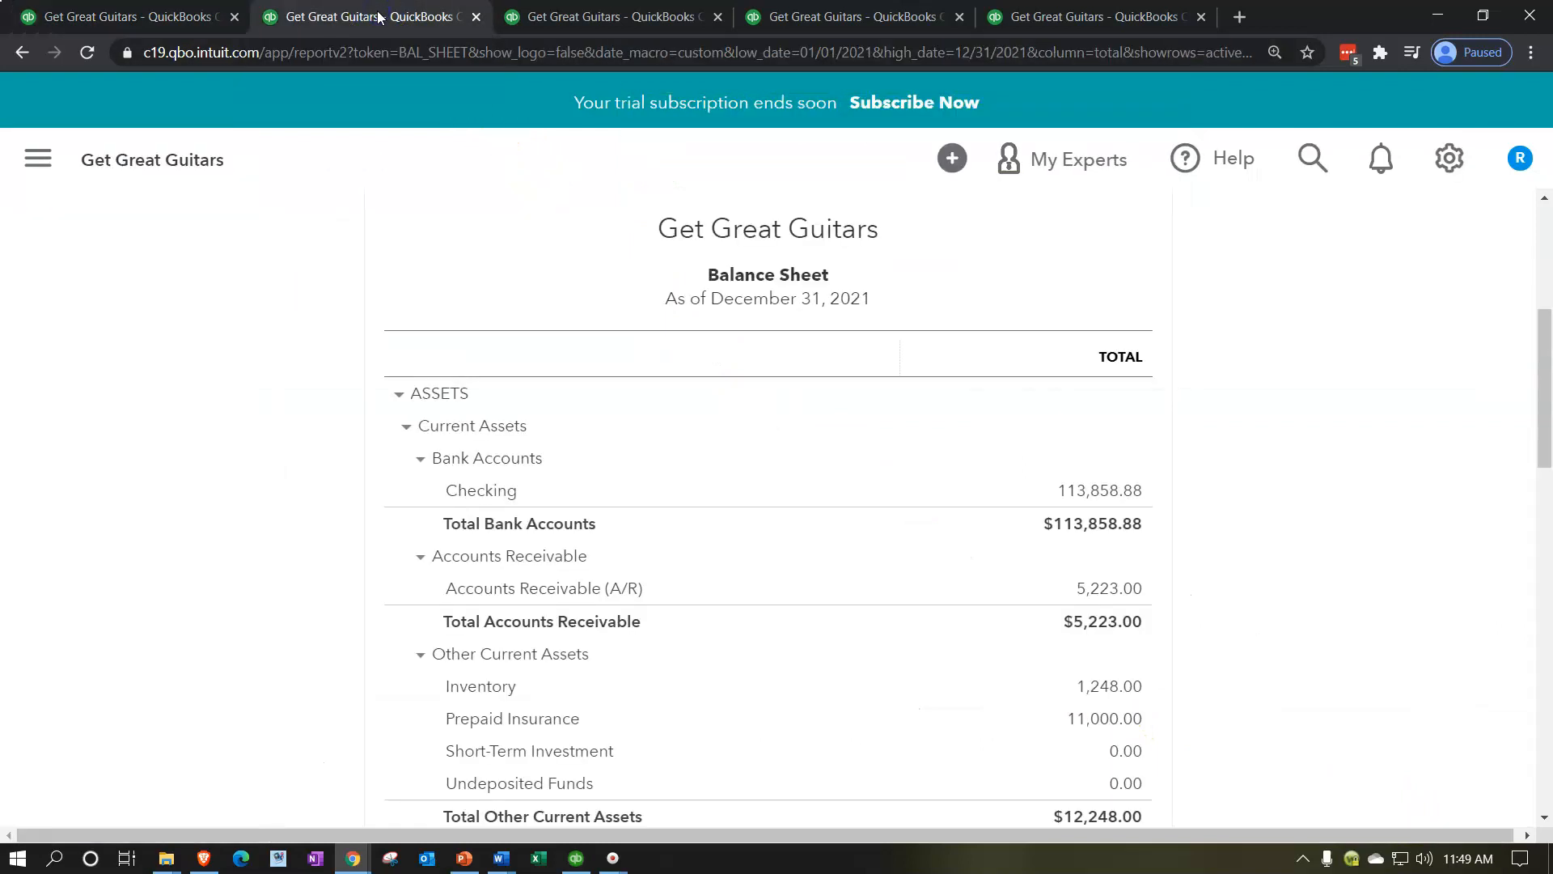
pyautogui.scroll(4, 693, 490)
pyautogui.click(1173, 327)
pyautogui.scroll(-3, 324, 526)
pyautogui.scroll(-2, 308, 541)
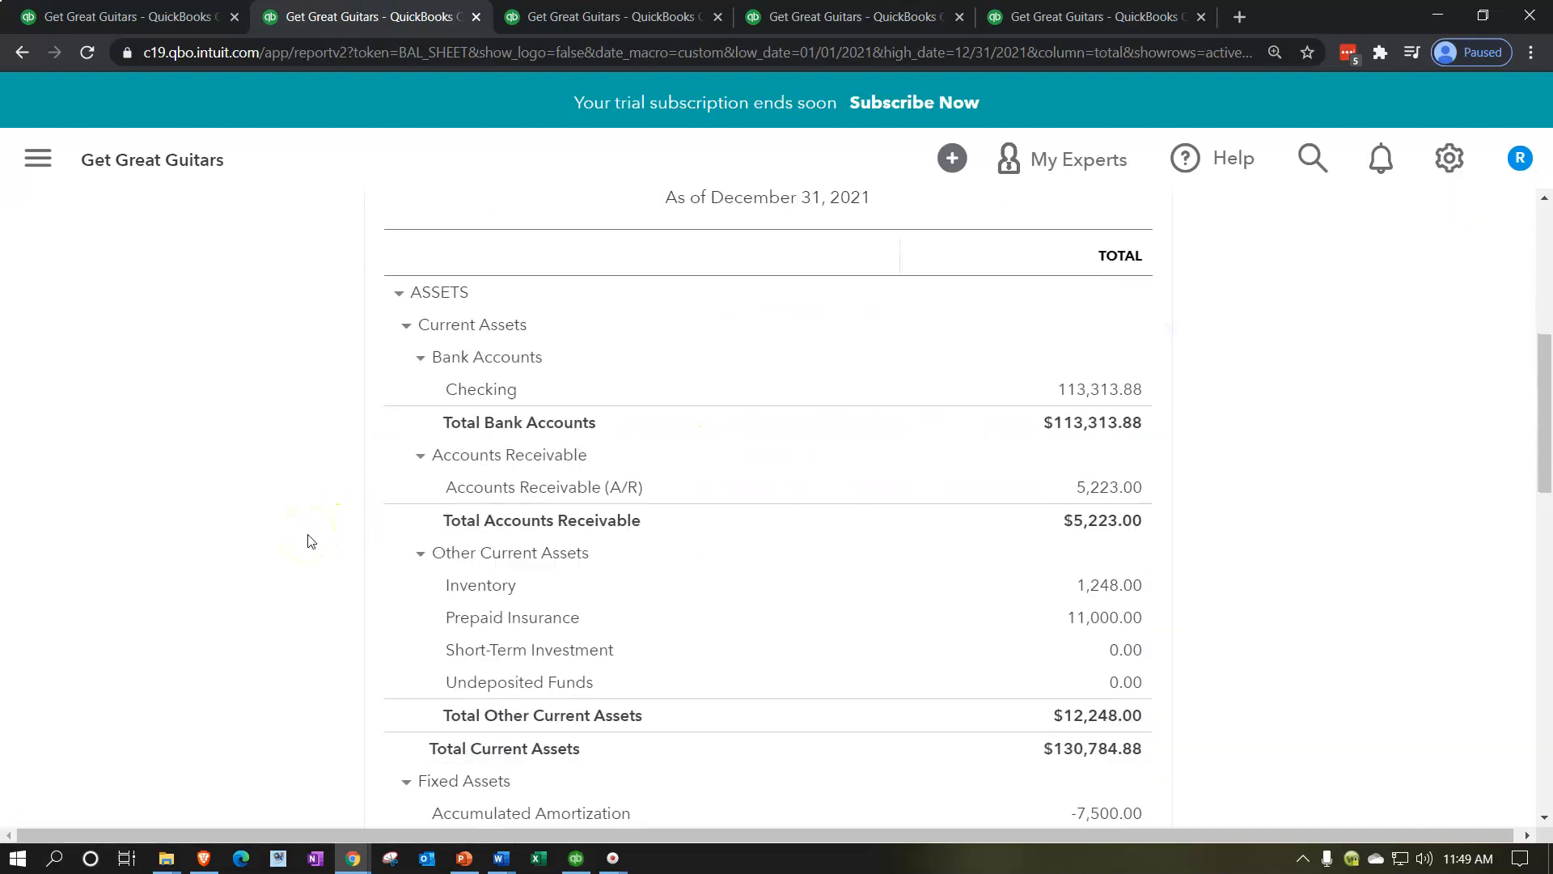
# Step: Open the Transaction Report behind the Checking balance and look through its 2021 entries for the new bill payments
pyautogui.click(1100, 393)
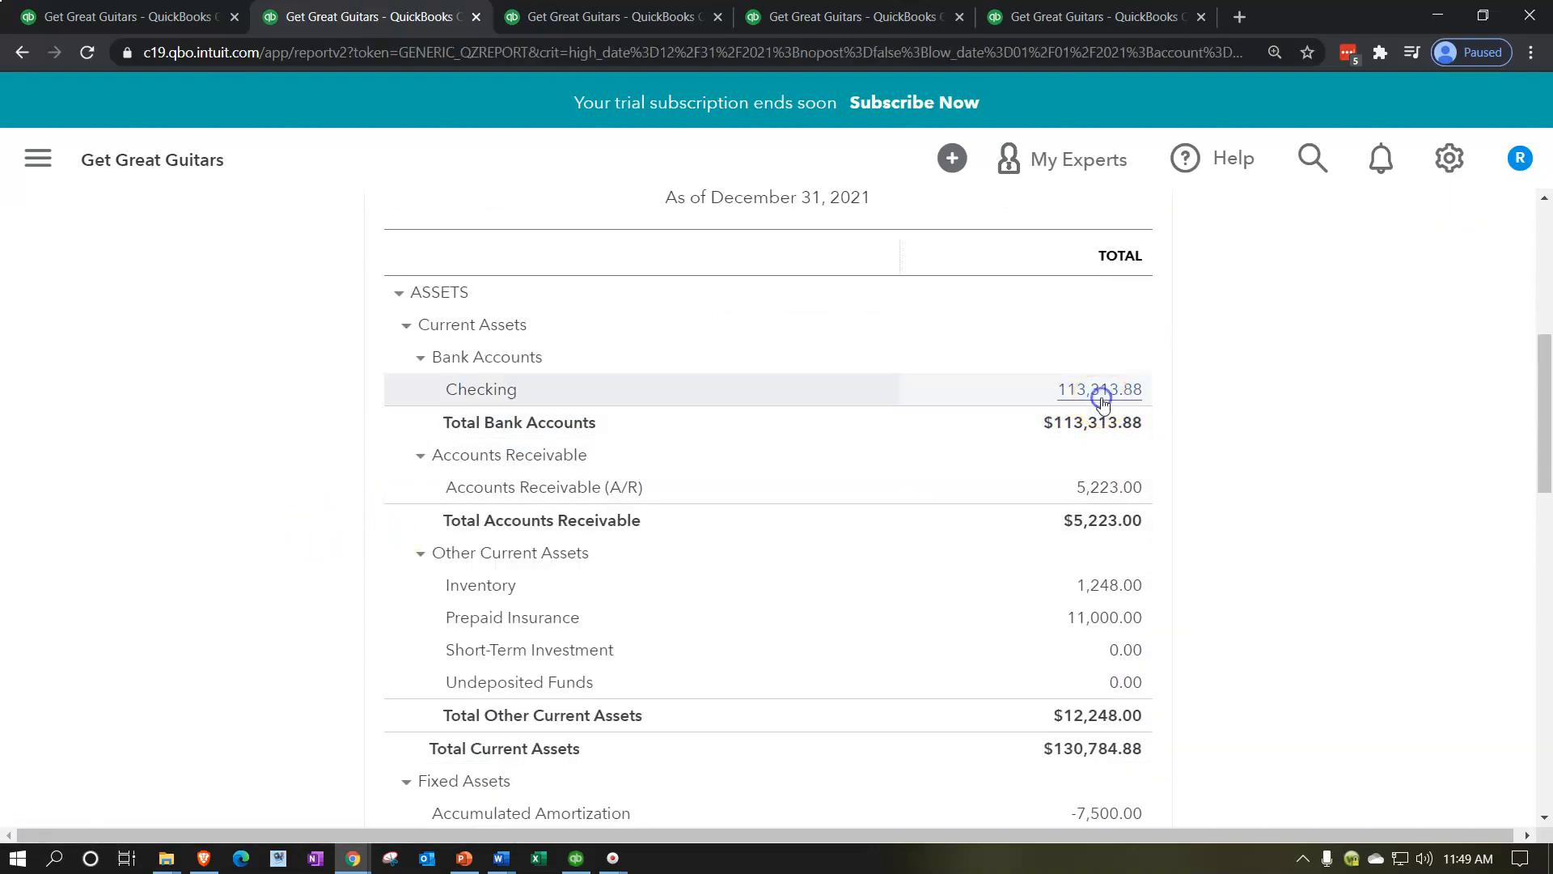
pyautogui.scroll(-7, 1103, 403)
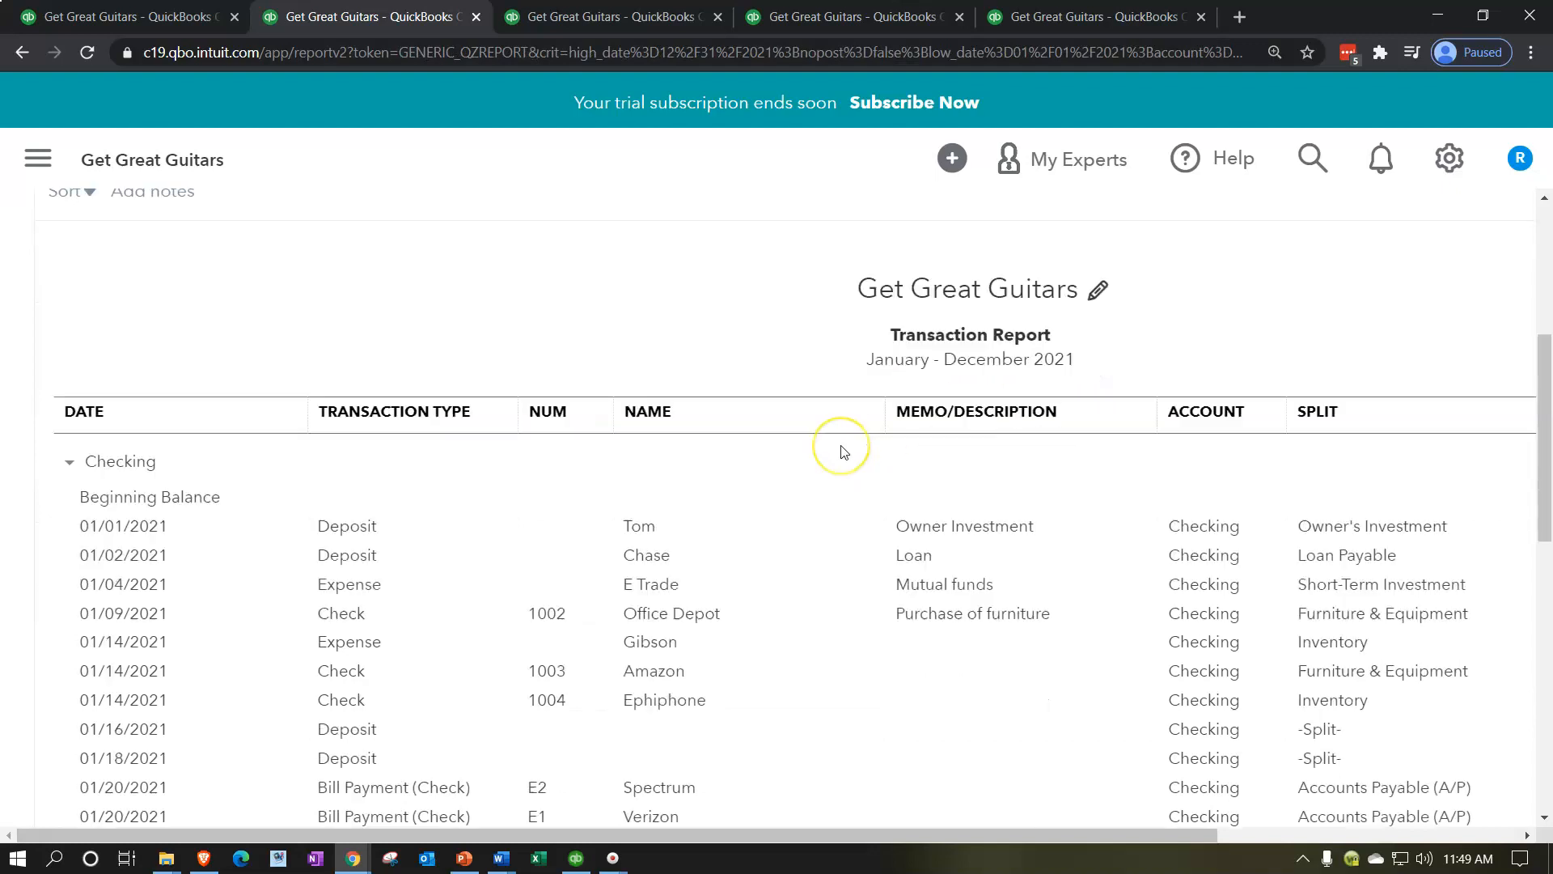
pyautogui.scroll(-3, 841, 452)
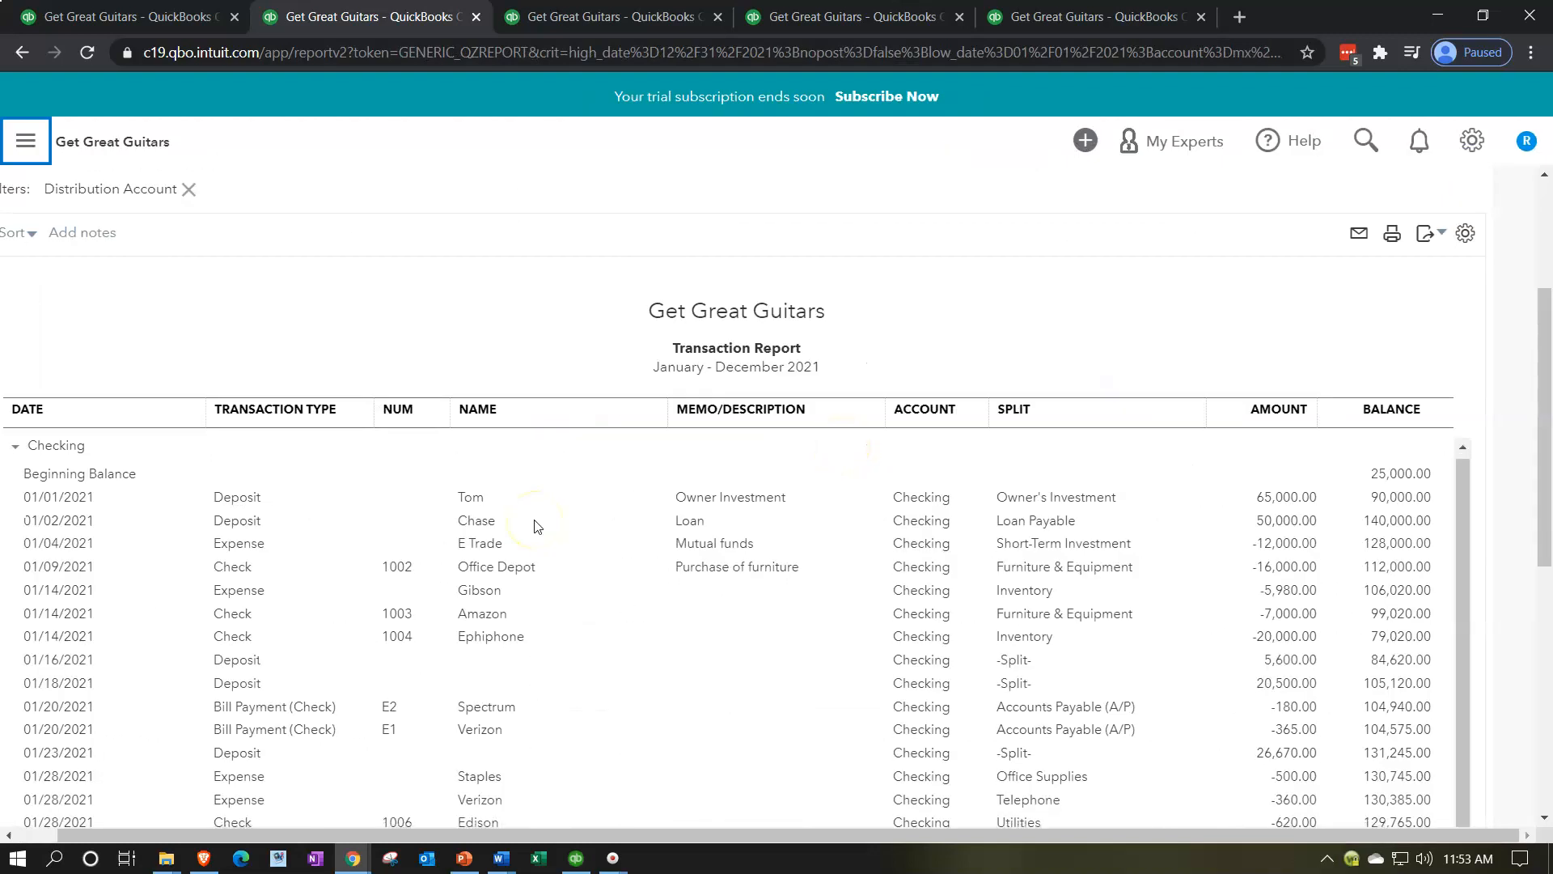
pyautogui.scroll(-5, 590, 326)
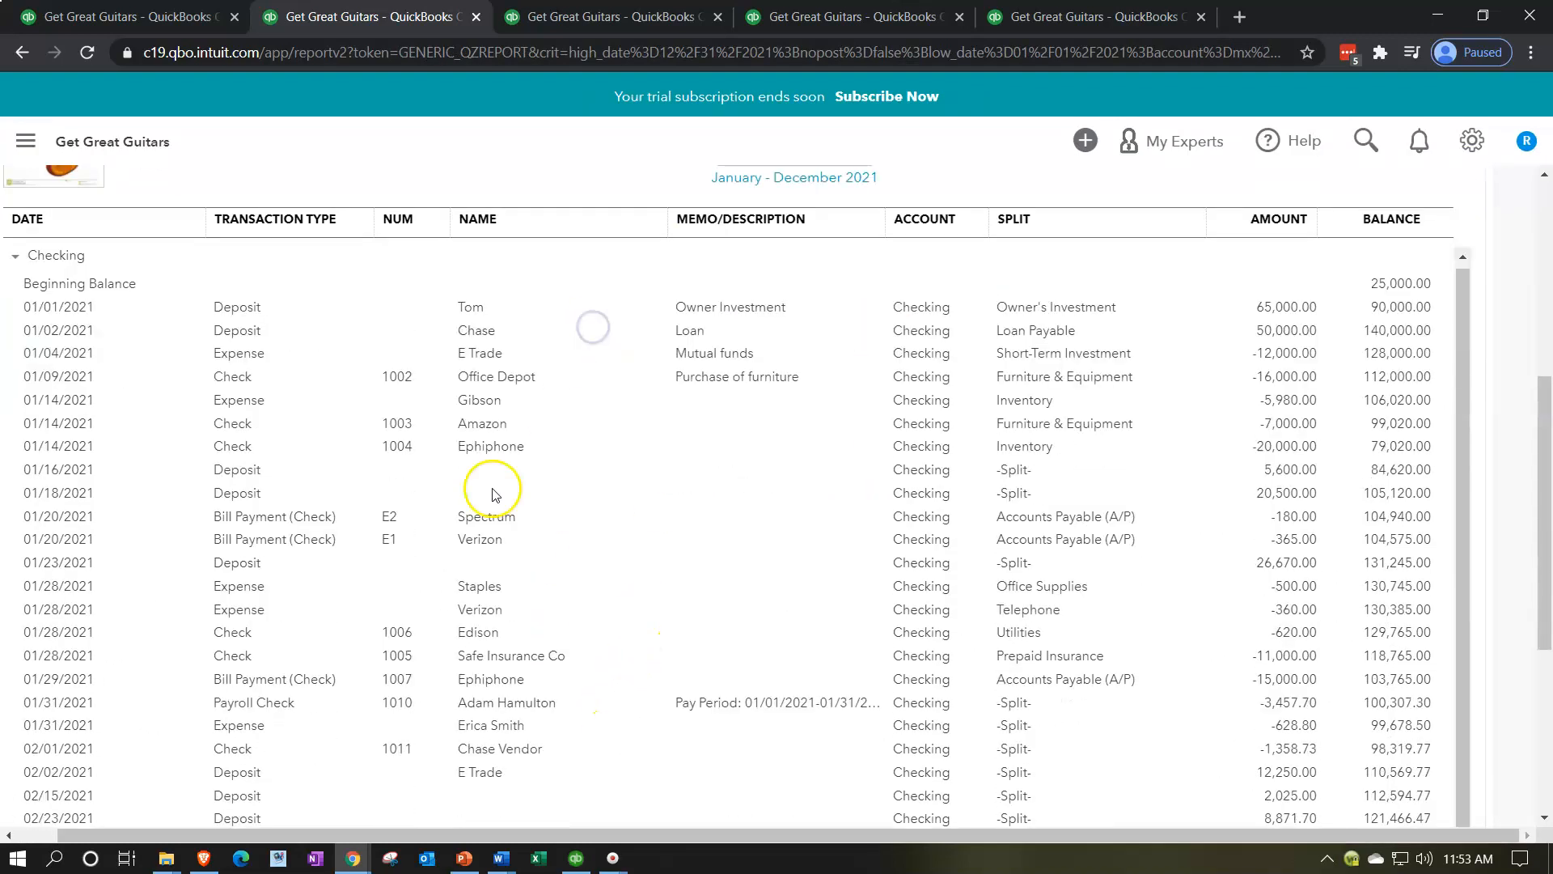
pyautogui.scroll(-2, 480, 544)
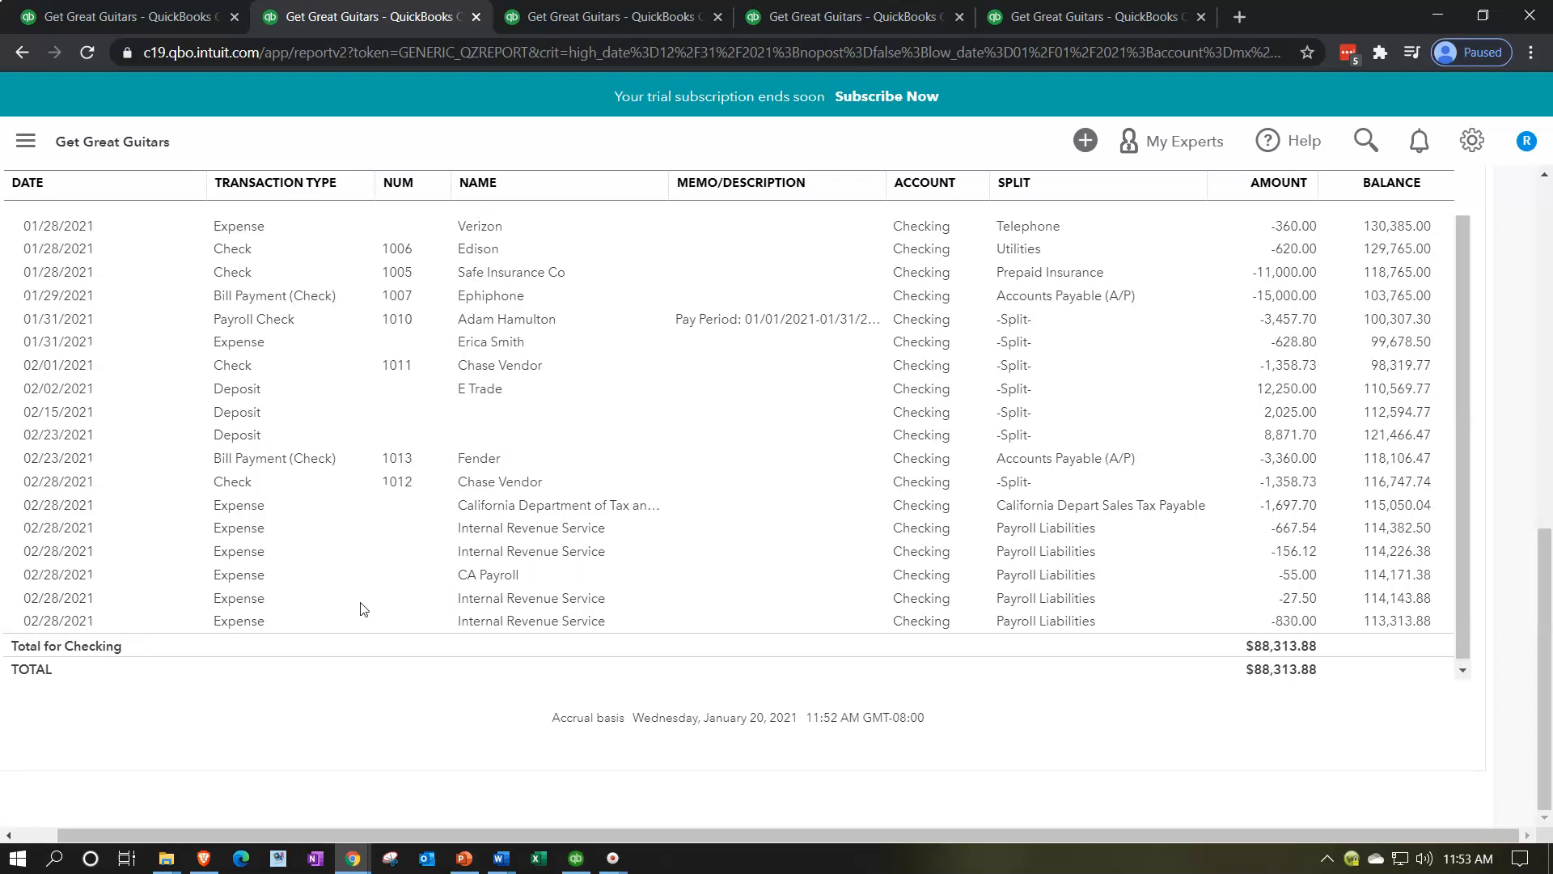
# Step: Filter the Checking Transaction Report to the transaction type Bill Payment (Check) and rerun it
pyautogui.scroll(10, 306, 576)
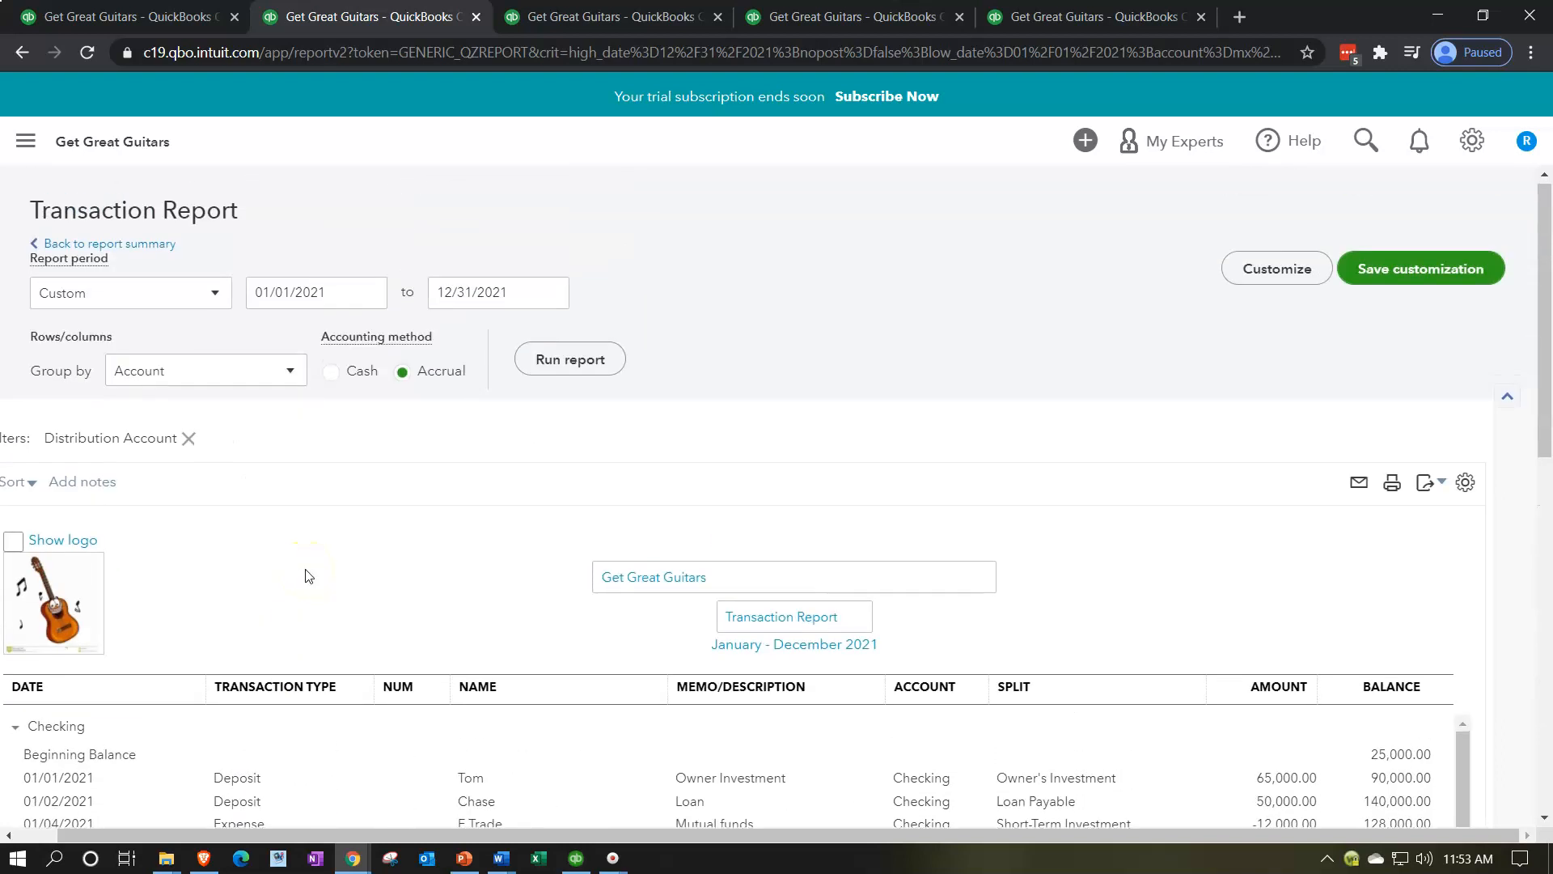
pyautogui.click(1261, 279)
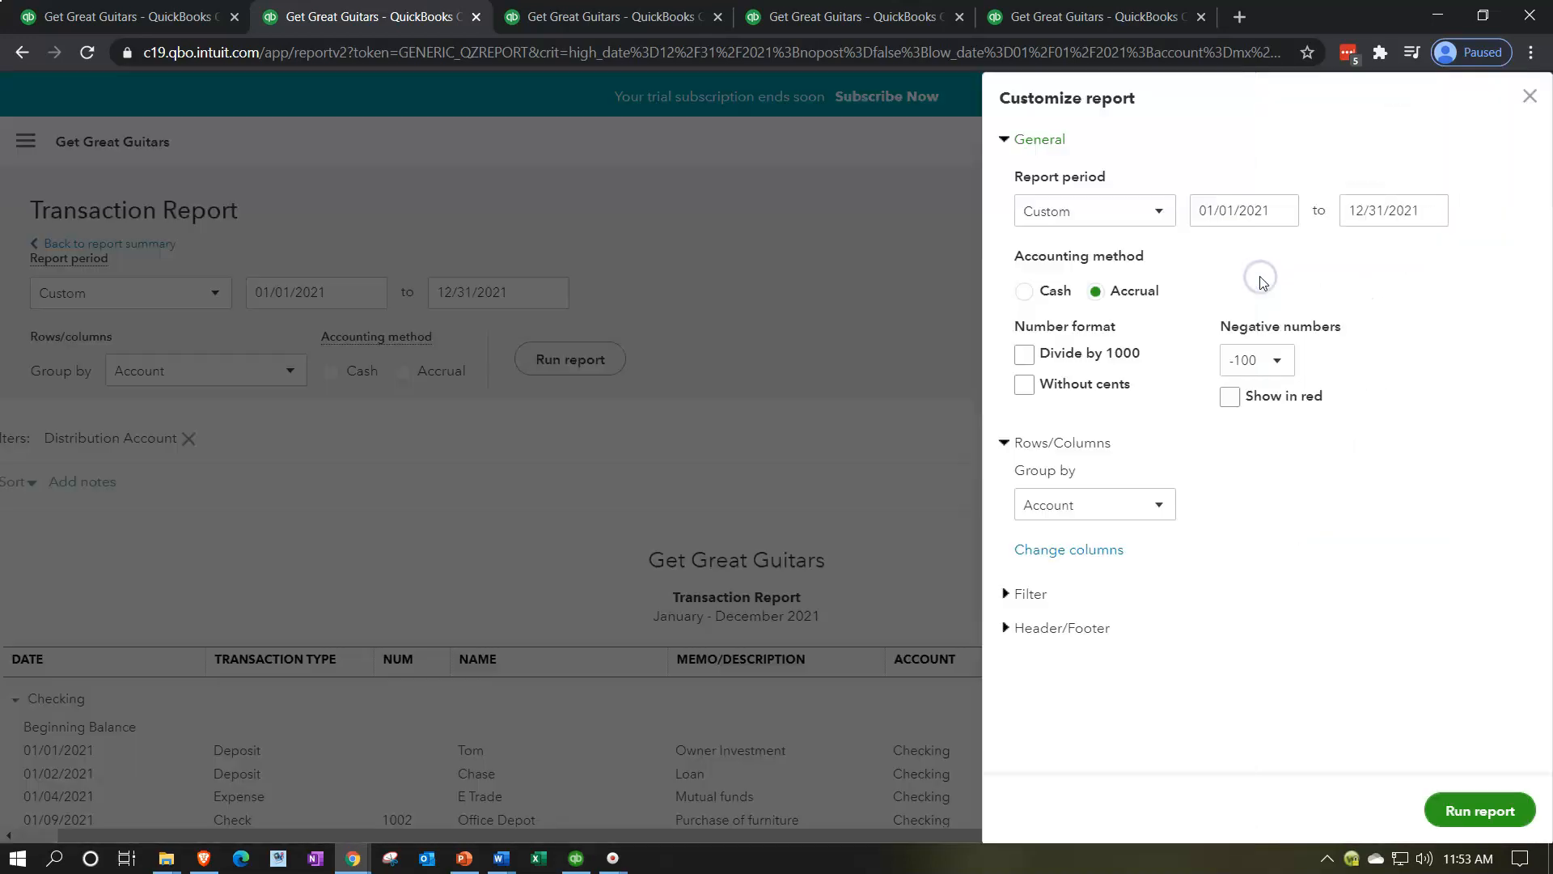
pyautogui.click(1007, 593)
pyautogui.scroll(-5, 1113, 554)
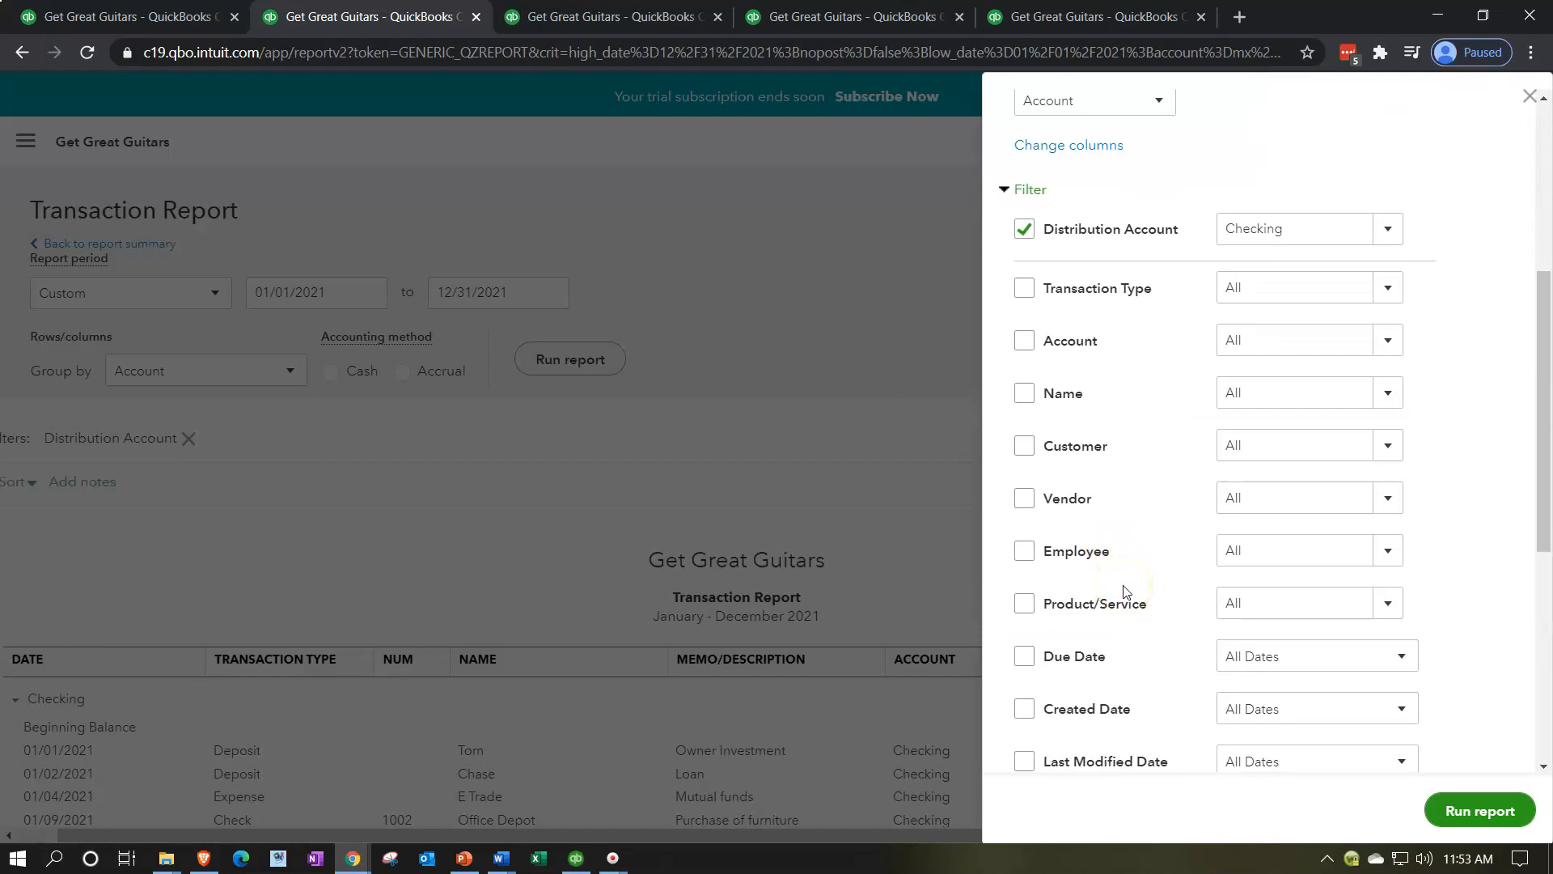
pyautogui.click(1393, 301)
pyautogui.scroll(-3, 1376, 483)
pyautogui.scroll(-2, 1375, 482)
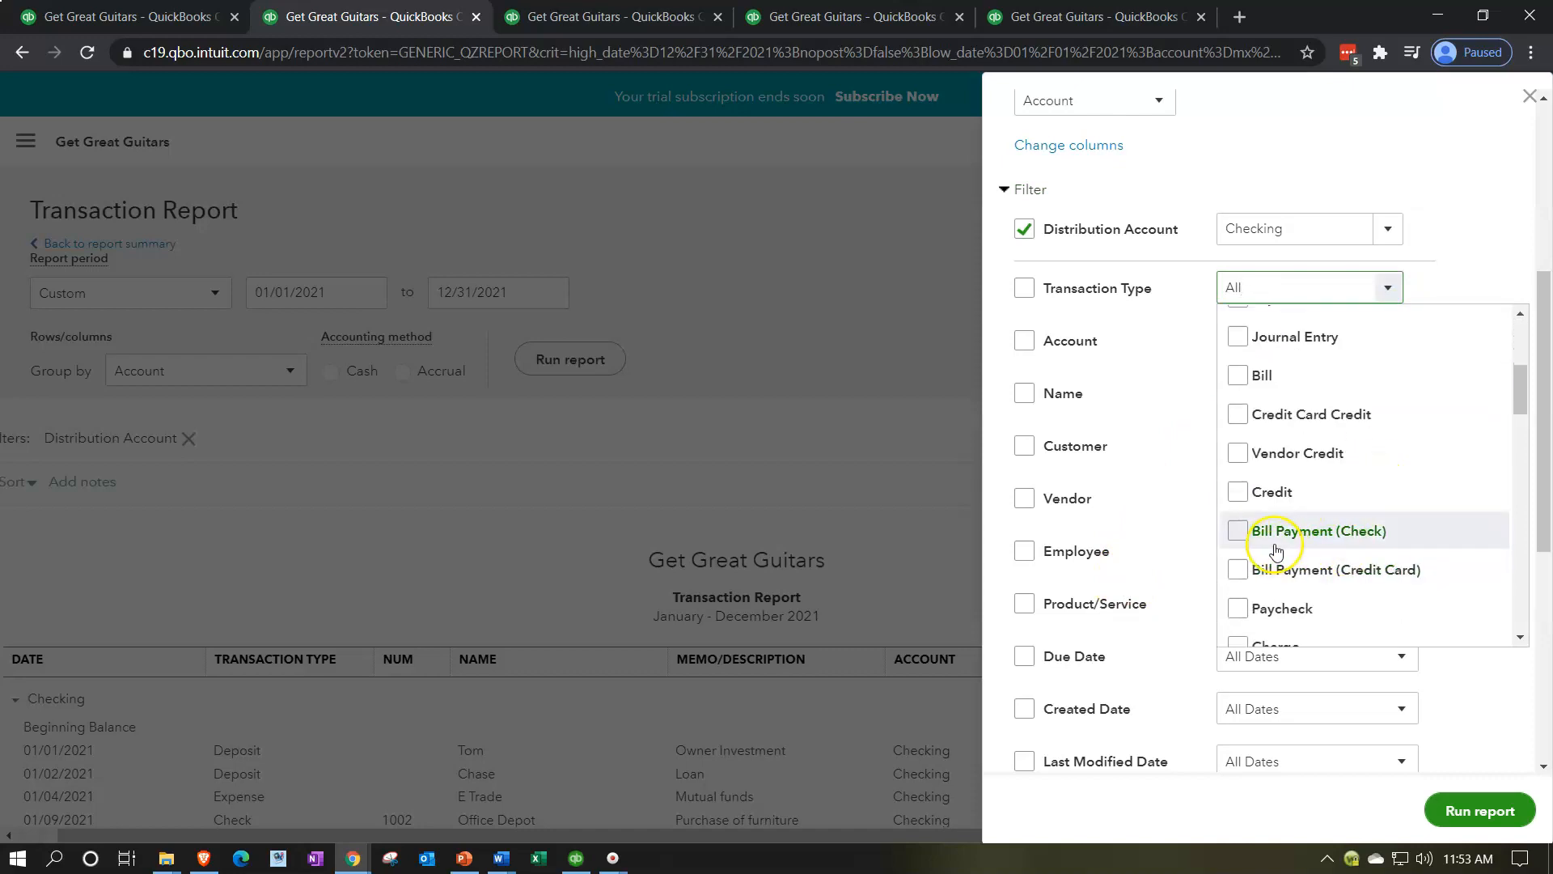
pyautogui.click(1239, 531)
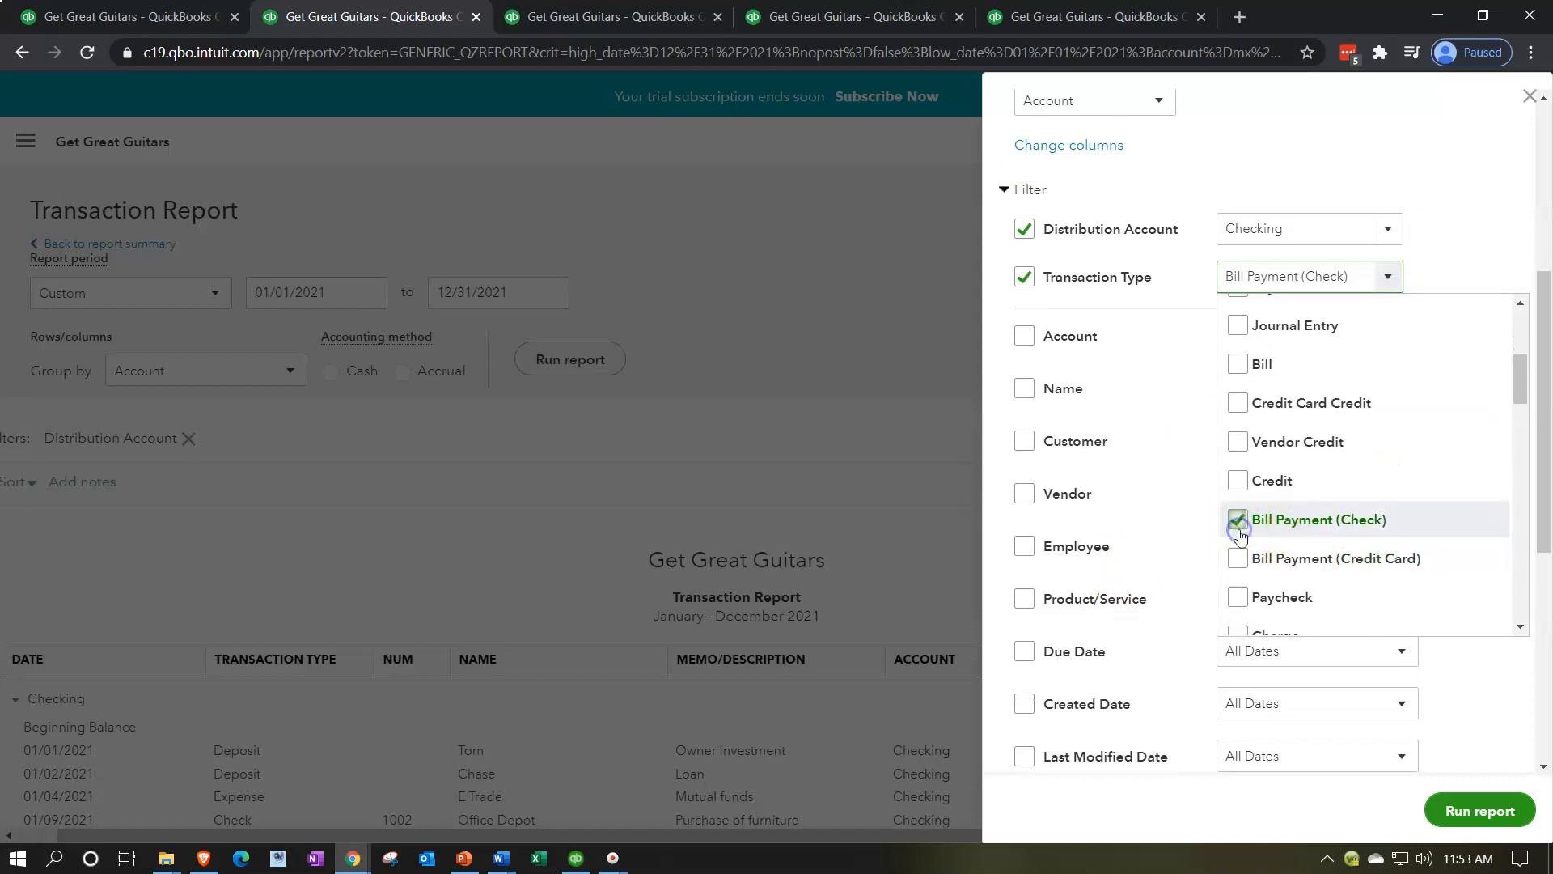
pyautogui.click(1486, 689)
pyautogui.click(1481, 810)
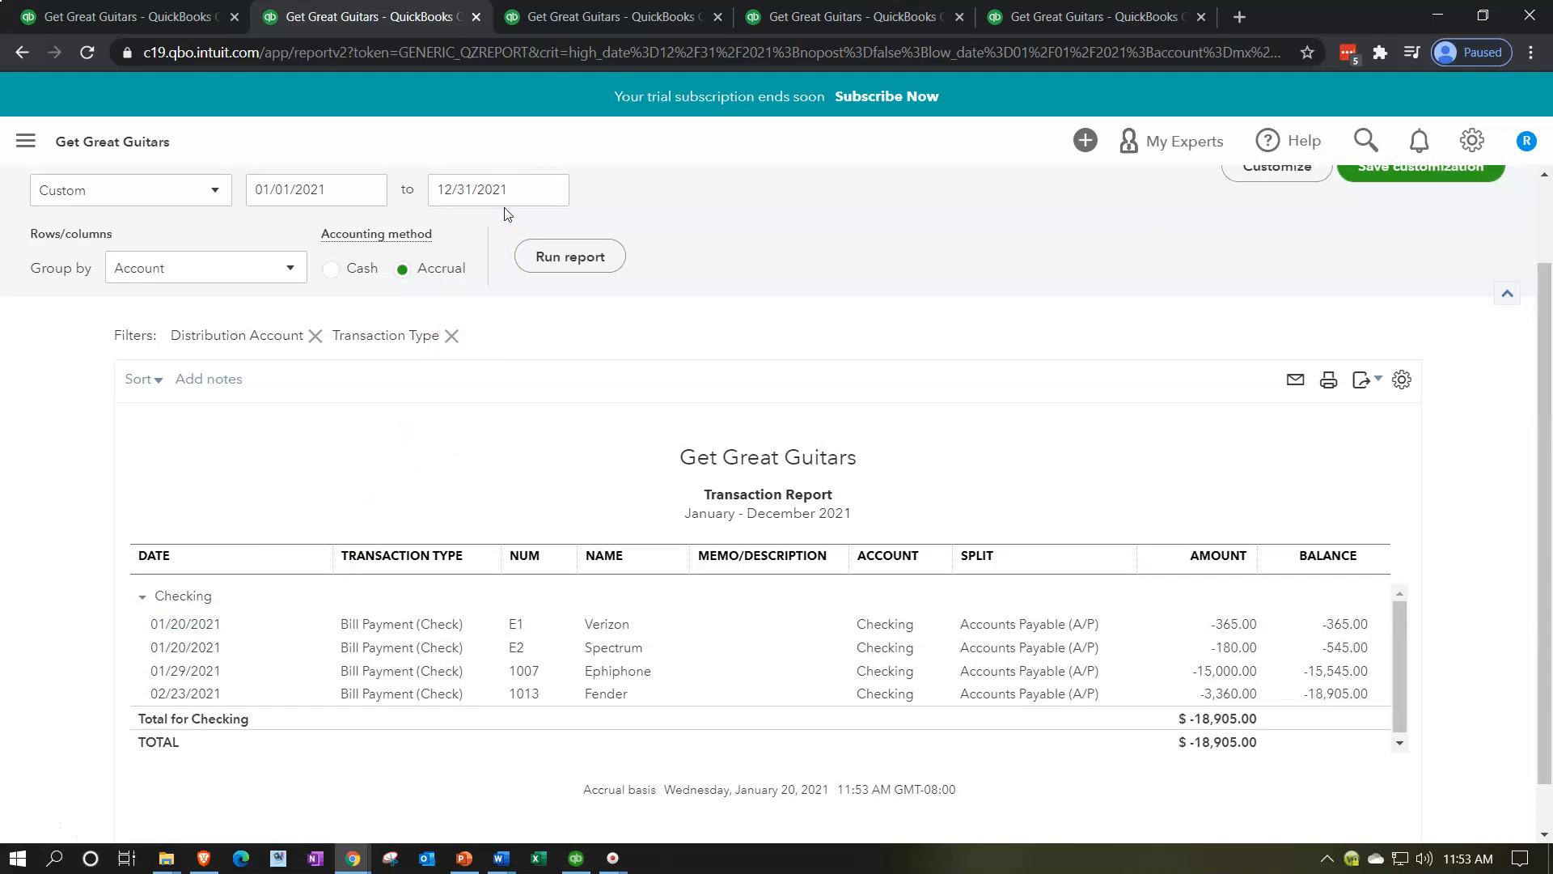
# Step: Set the payment date of Verizon's bill payment E1 to 02/28/2021, then save and close it, accepting the change to linked transactions
pyautogui.click(516, 625)
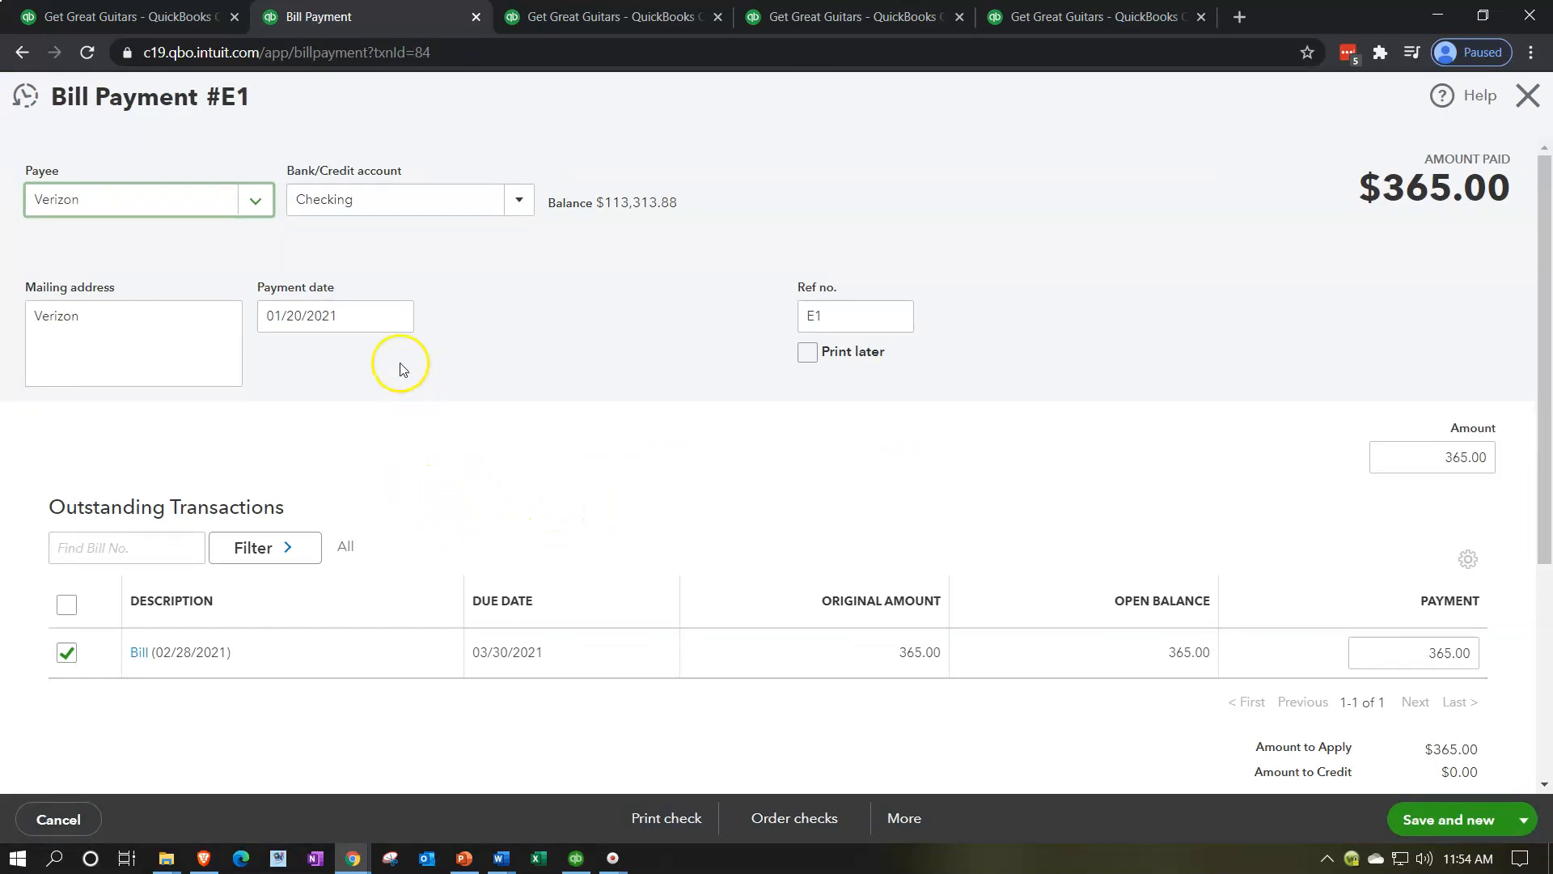
pyautogui.click(321, 314)
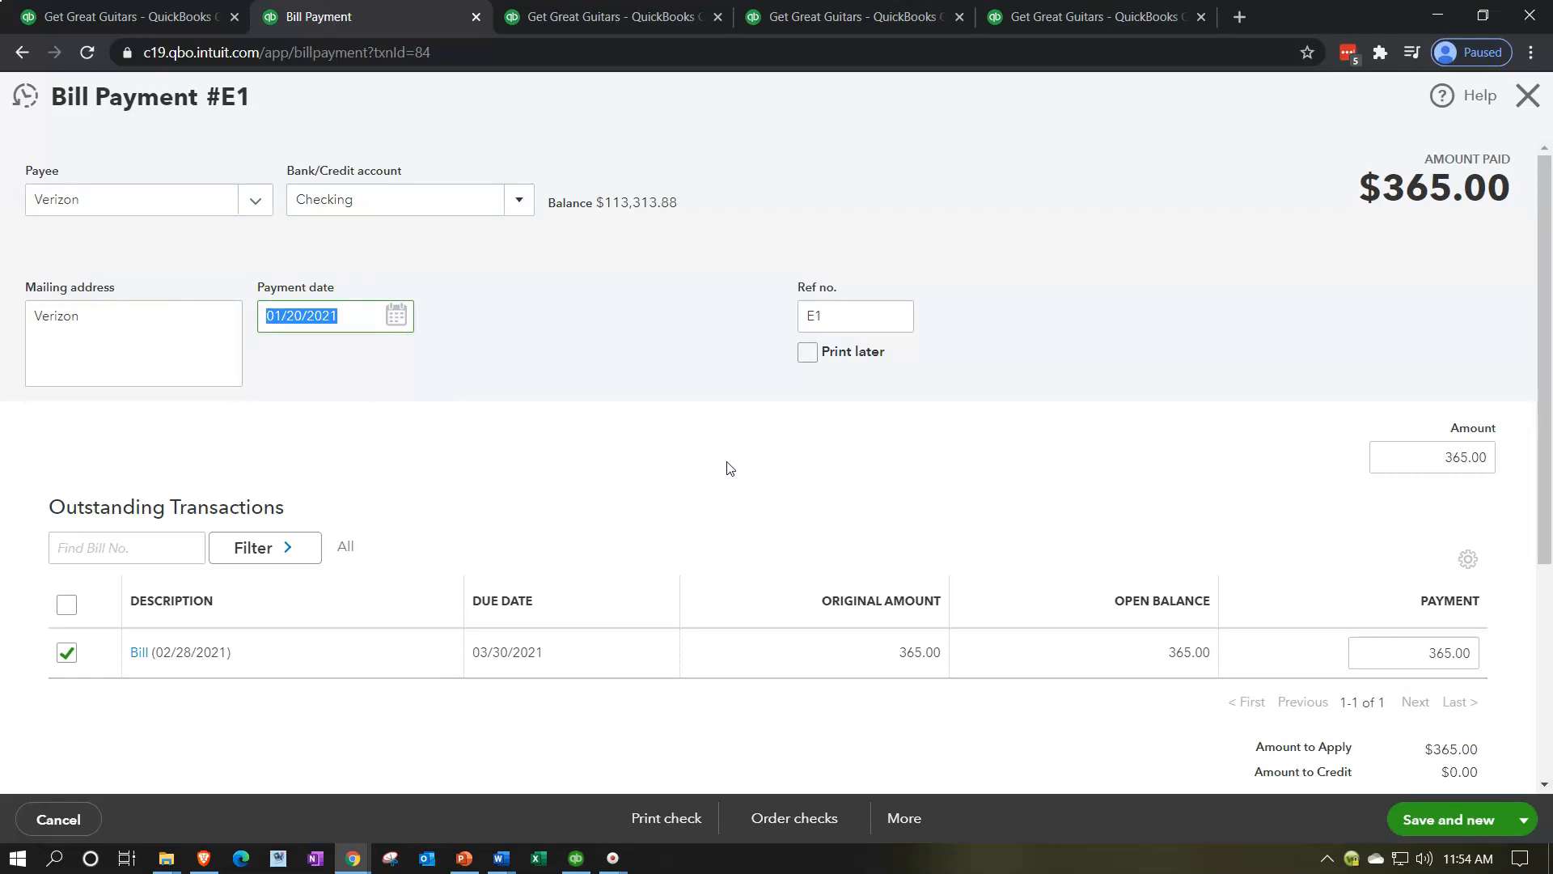
pyautogui.write('02/28')
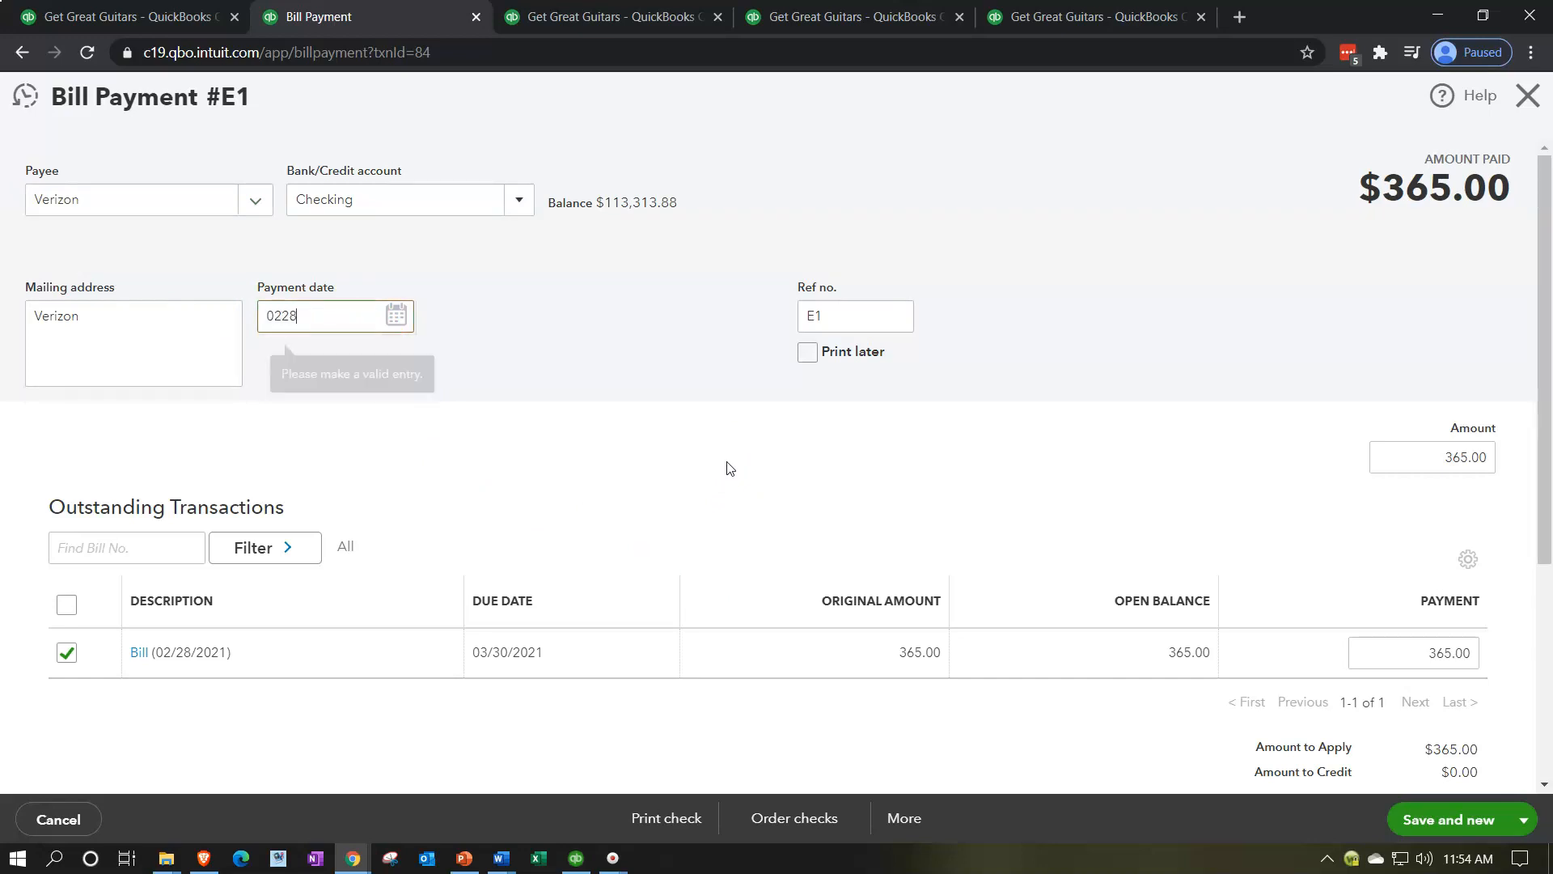
pyautogui.press('Tab')
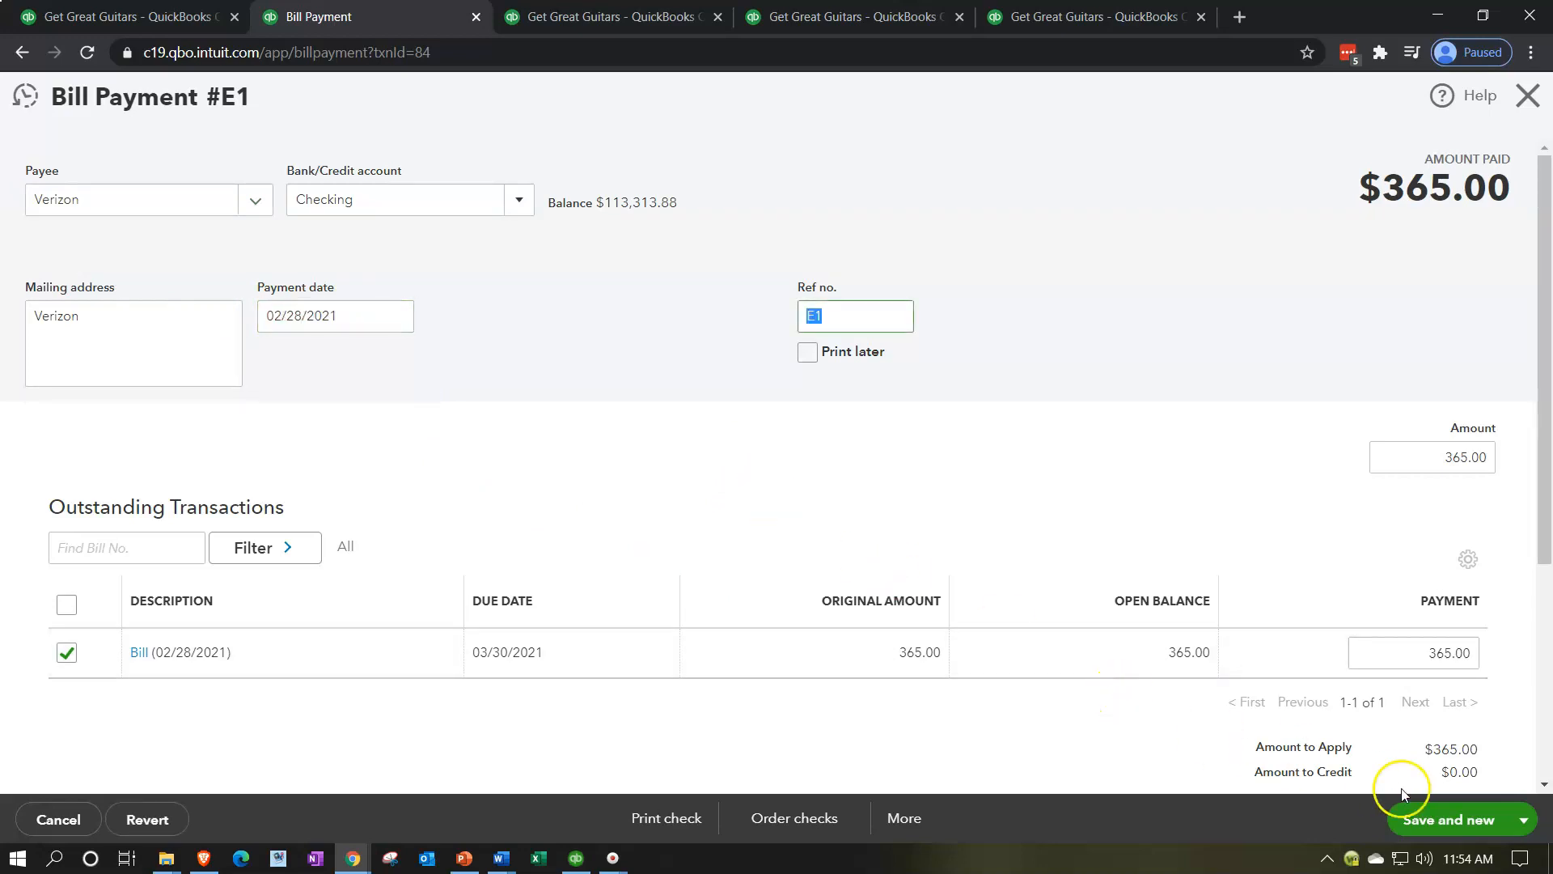
pyautogui.click(1525, 820)
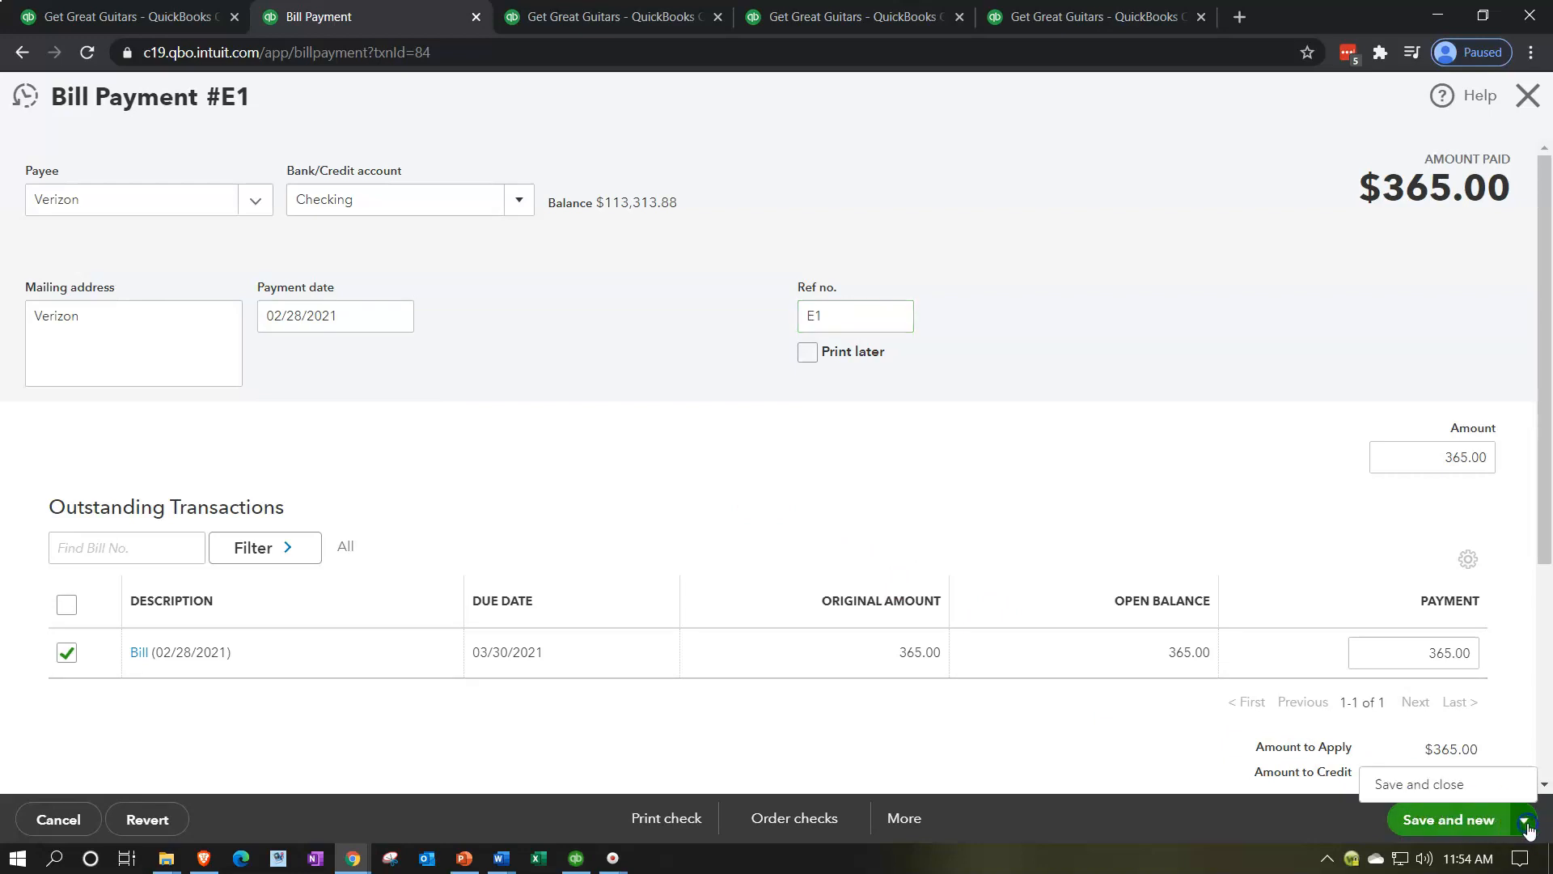
pyautogui.click(1468, 788)
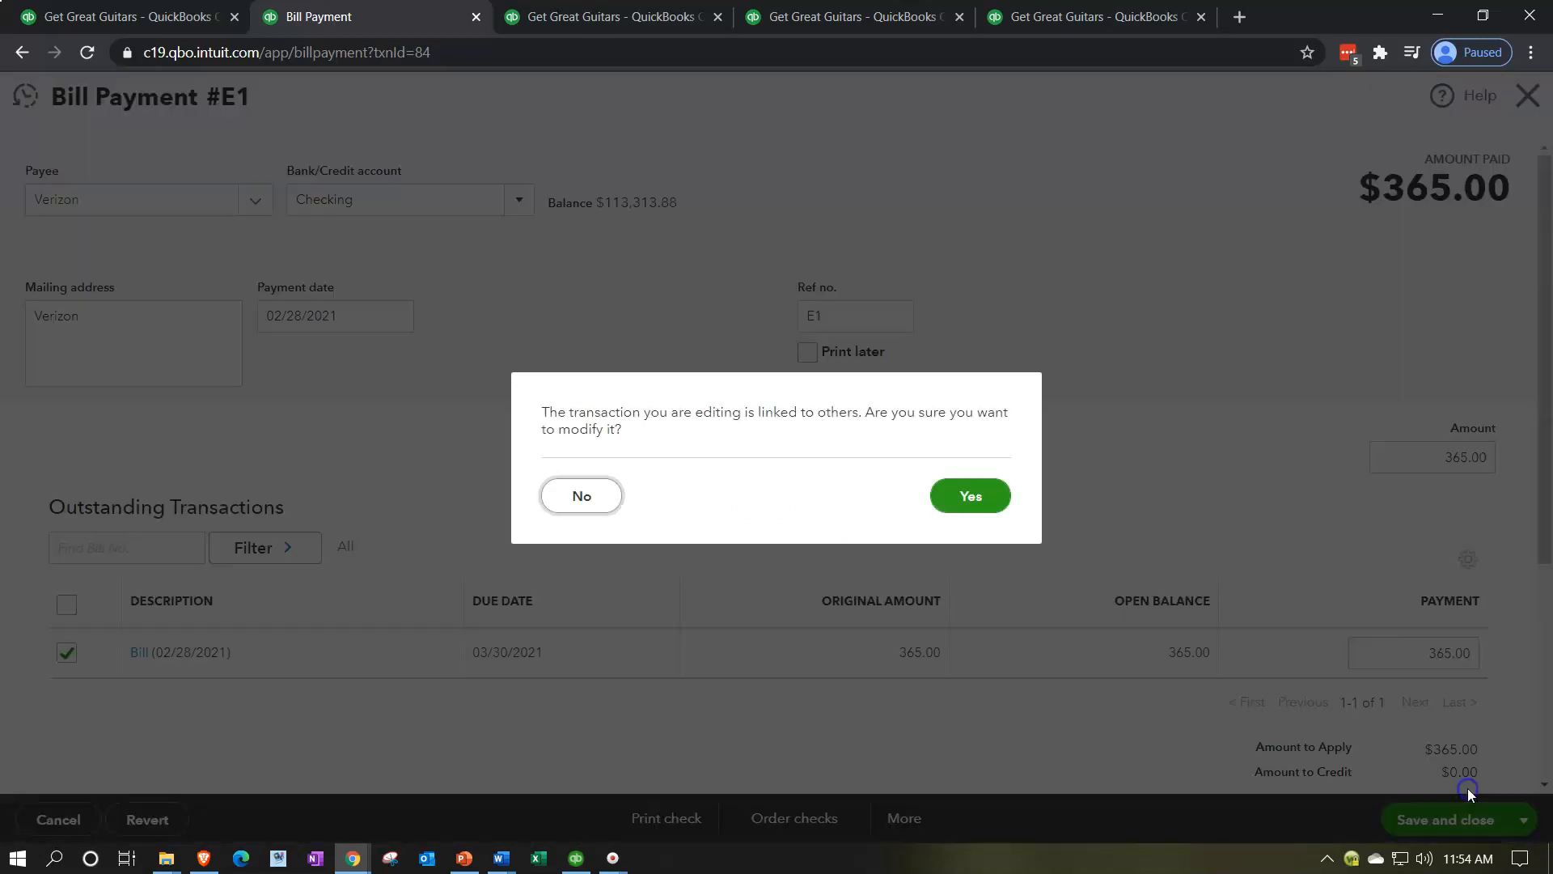
pyautogui.click(971, 496)
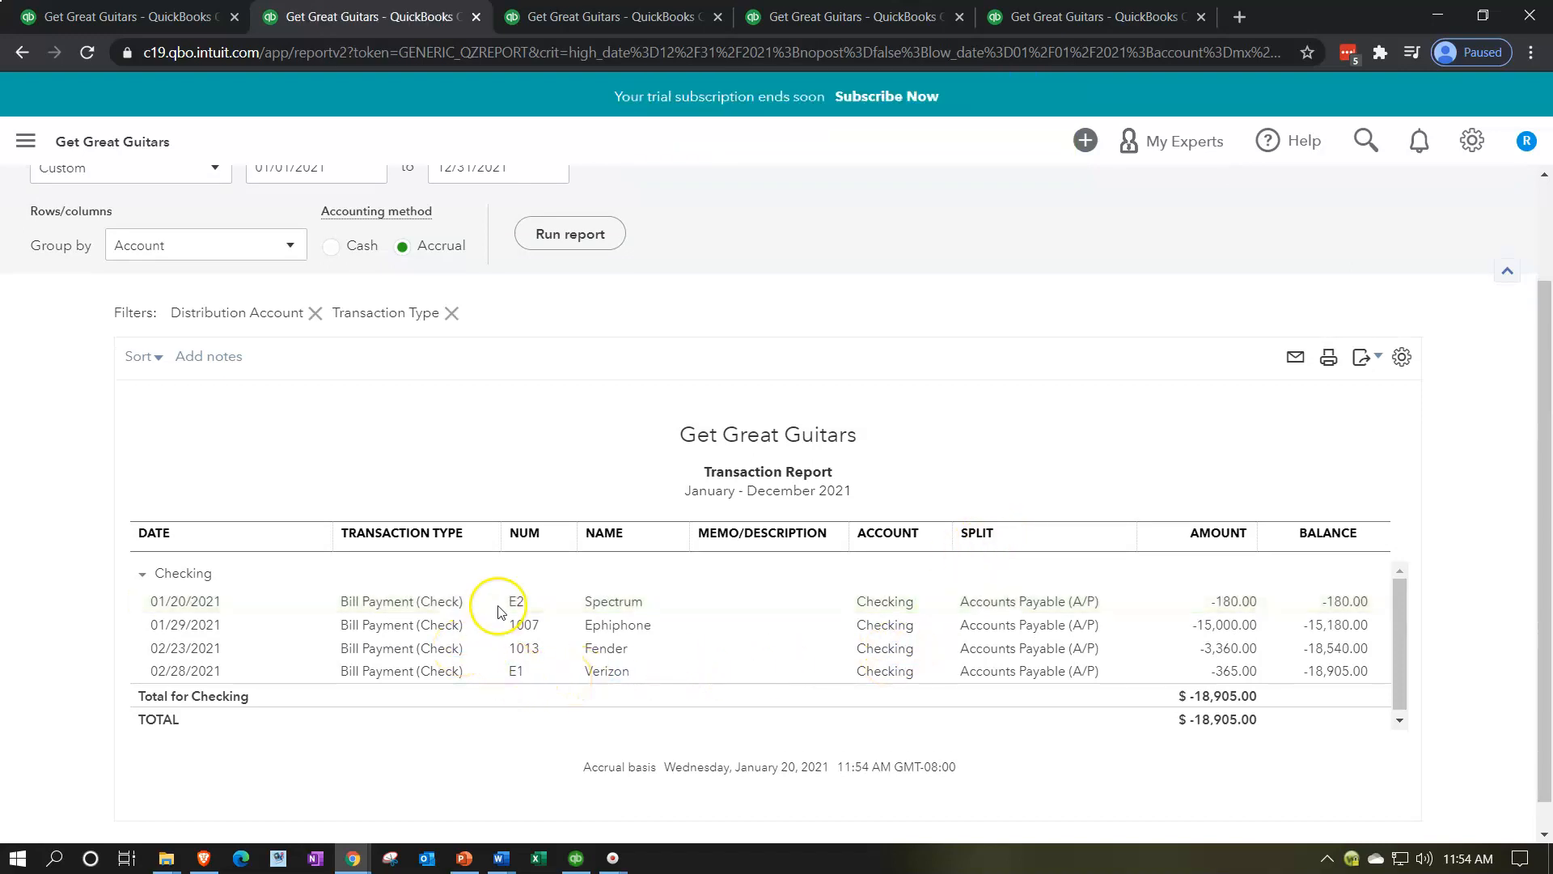
# Step: Set the payment date of Spectrum's bill payment E2 to 02/28/2021, then save and close it, accepting the change to linked transactions
pyautogui.click(518, 603)
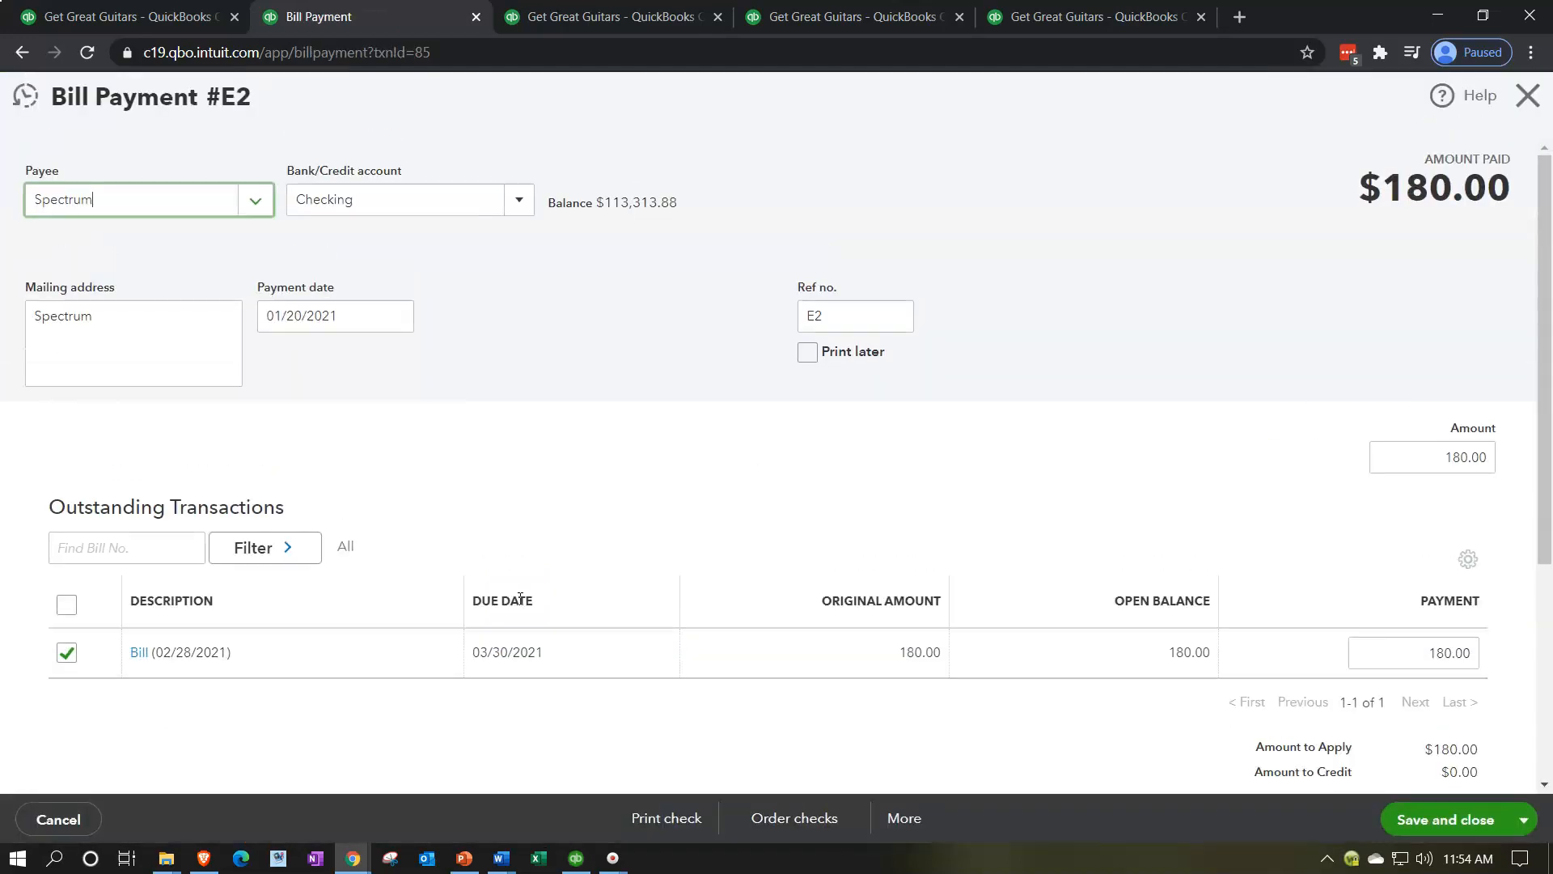
pyautogui.moveTo(361, 315); pyautogui.dragTo(166, 300)
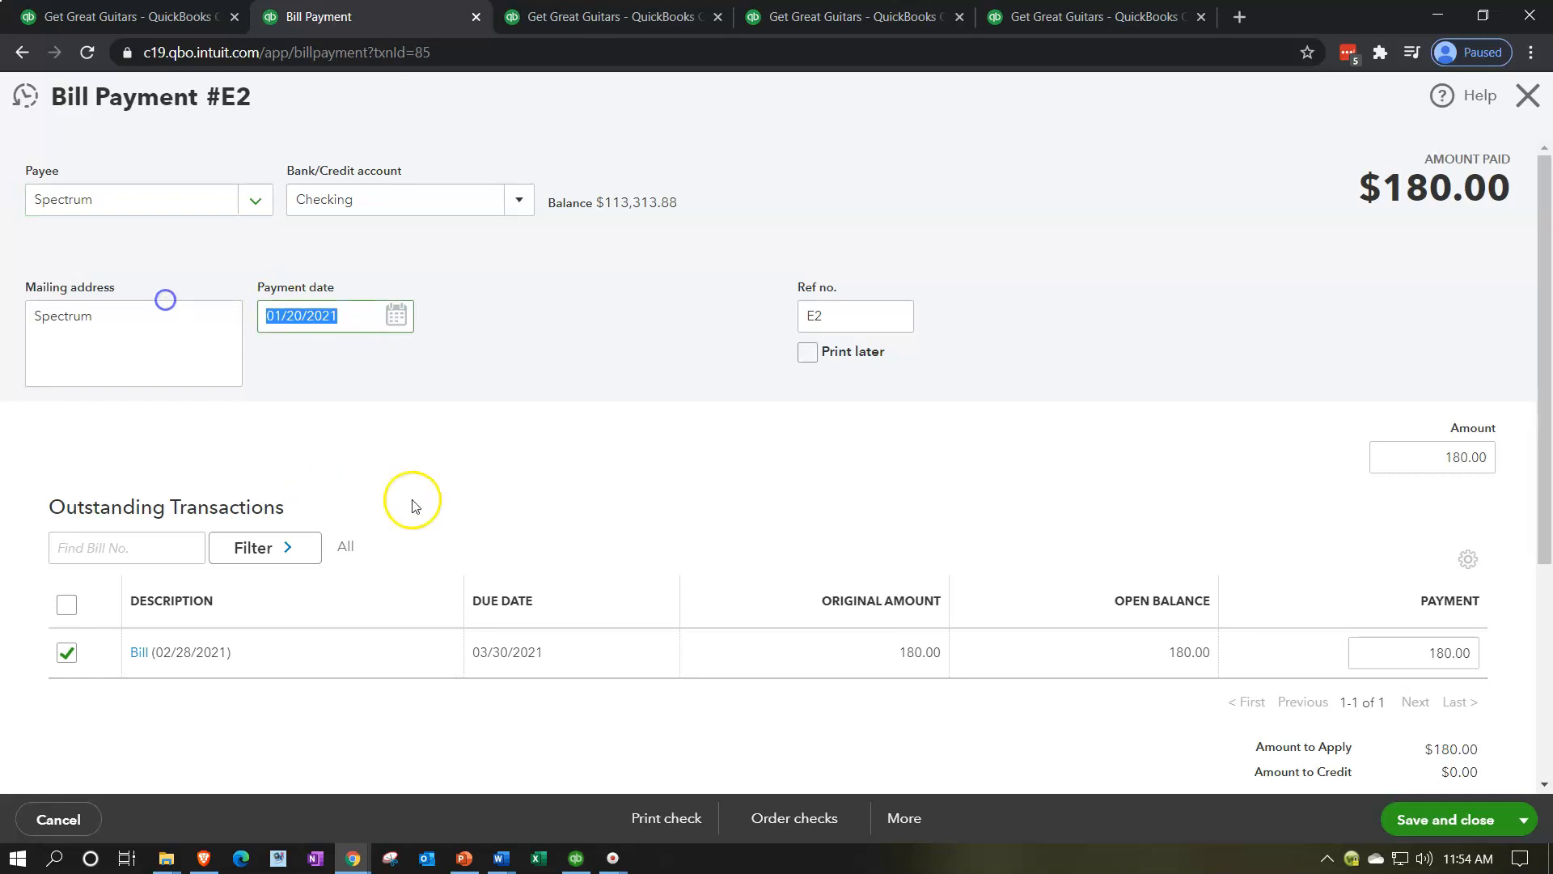
pyautogui.write('02281')
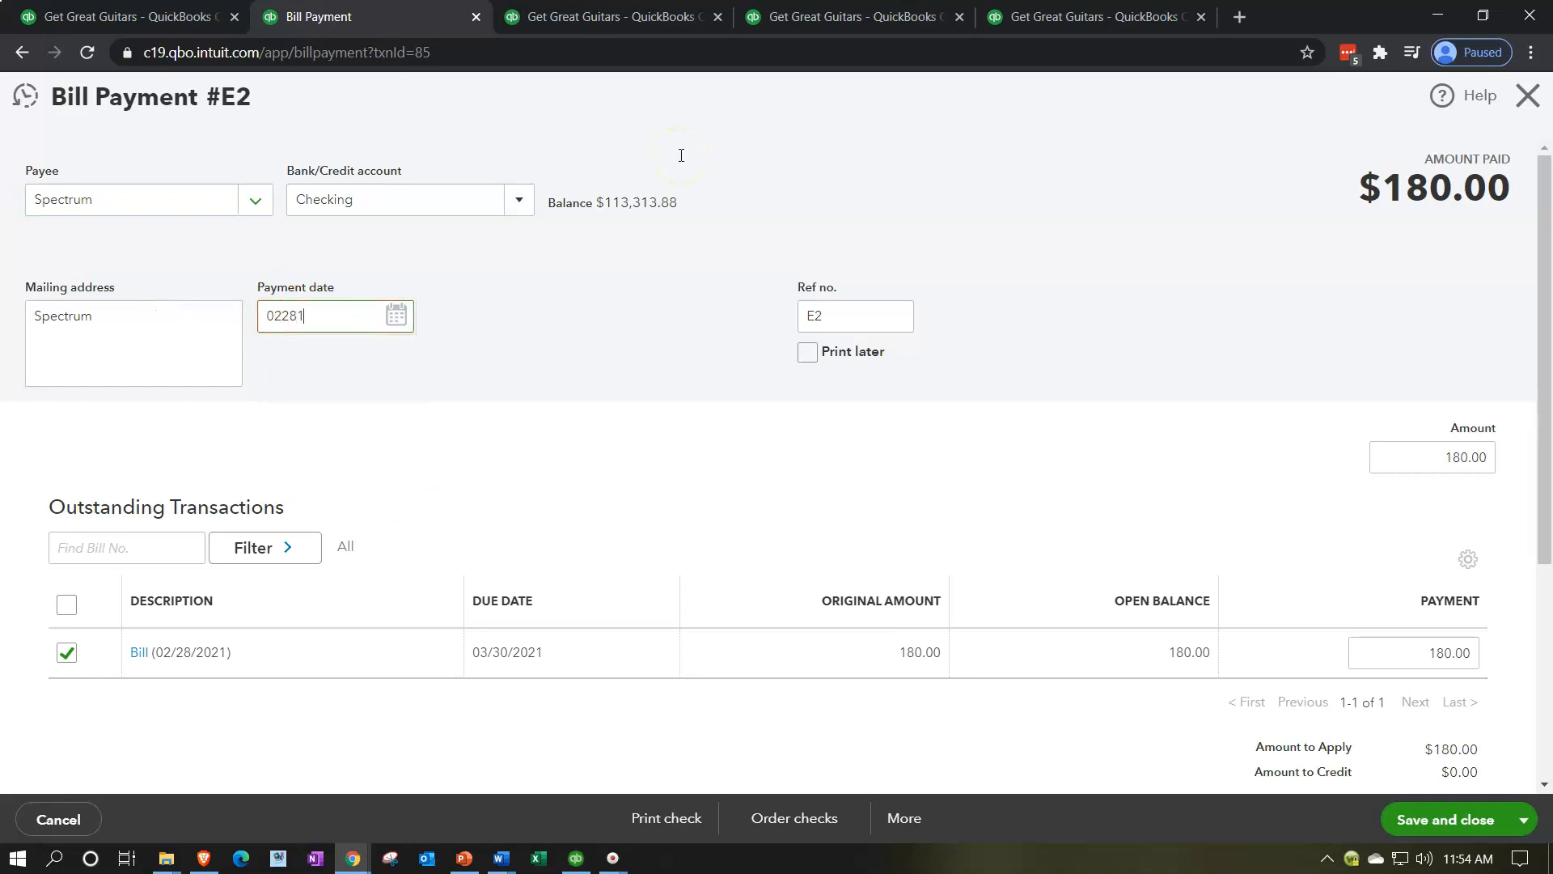
pyautogui.press('BackSpace')
pyautogui.write('2021')
pyautogui.press('Tab')
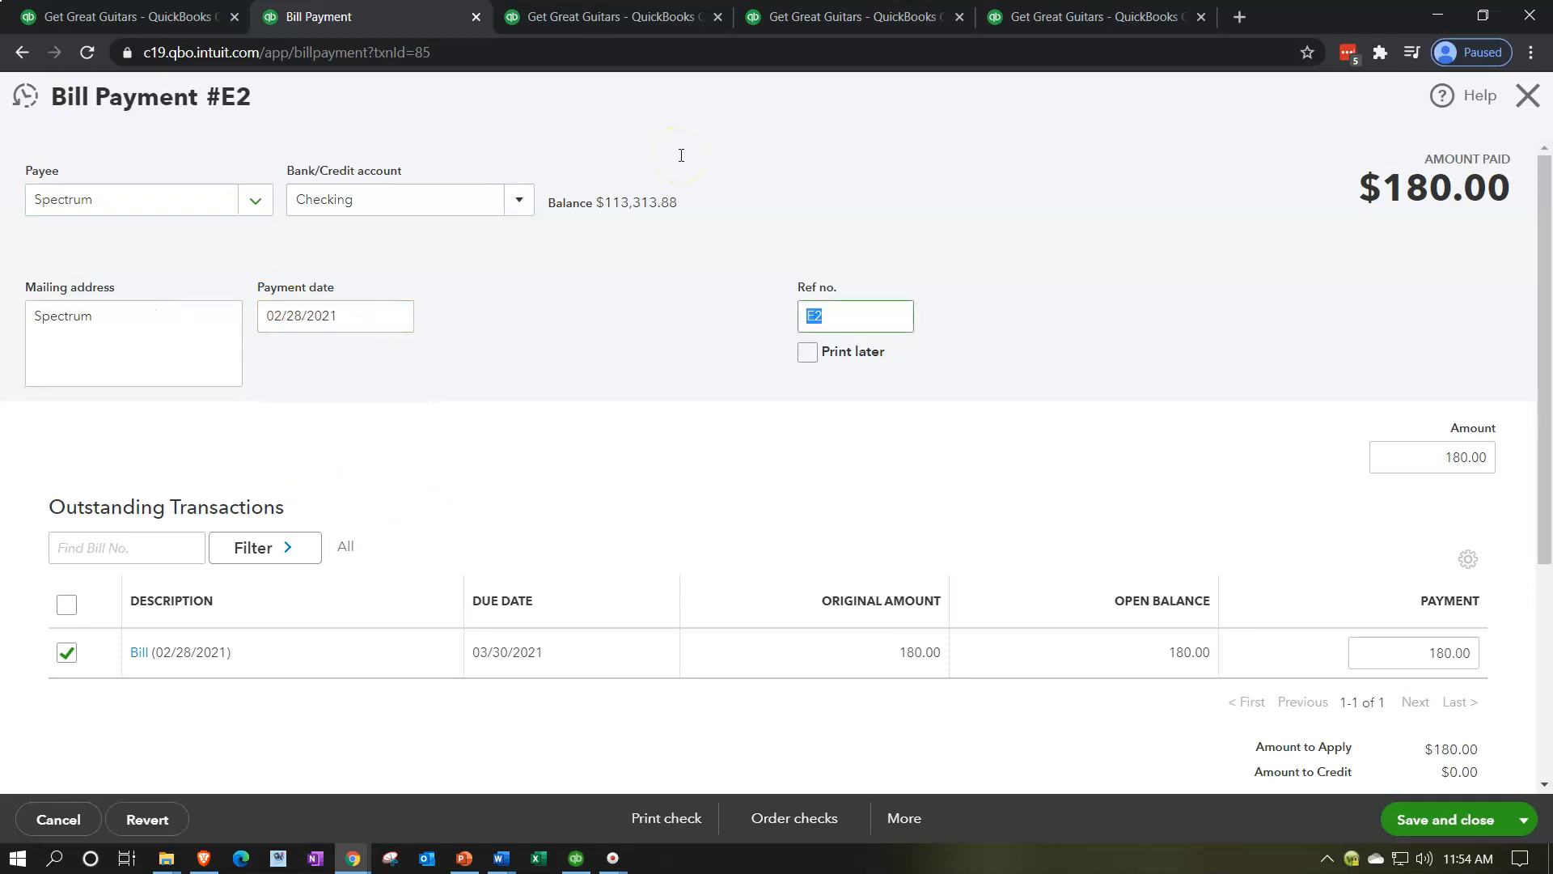
pyautogui.click(1448, 817)
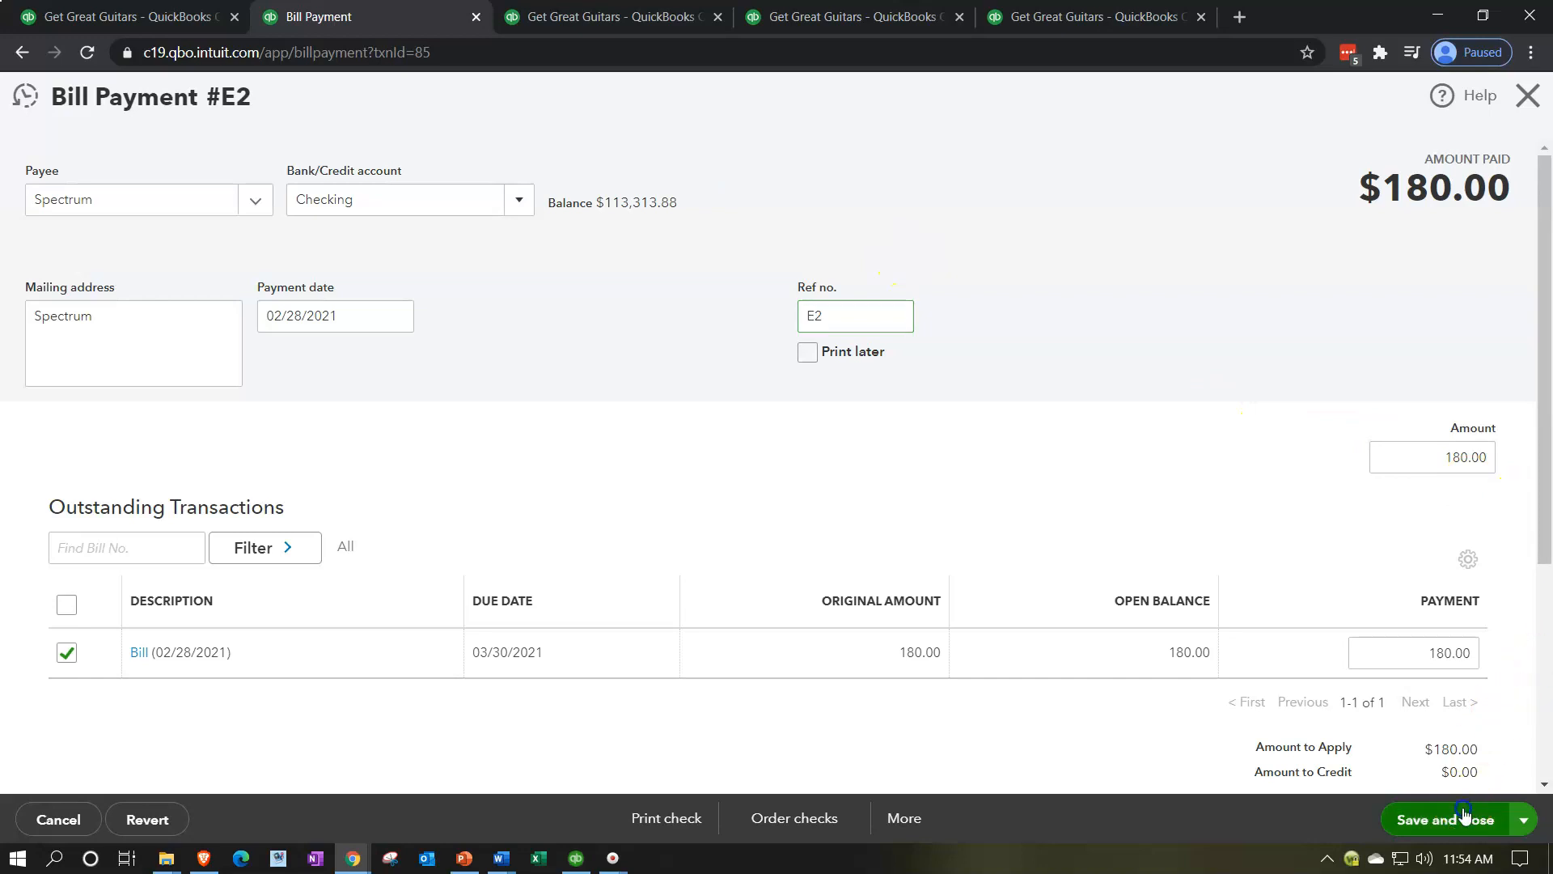
pyautogui.click(979, 498)
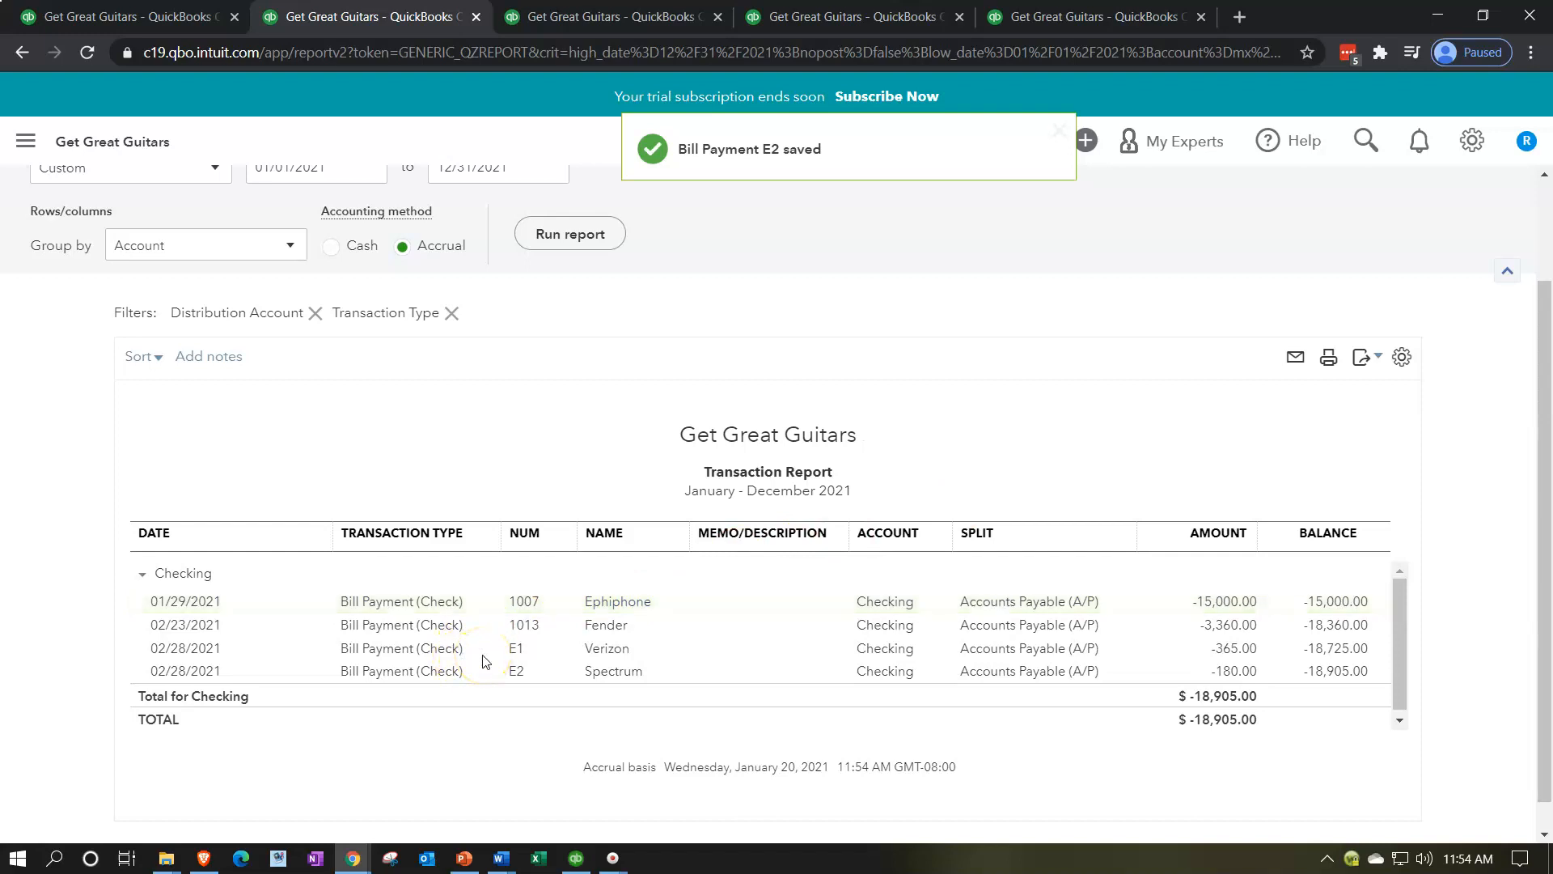
# Step: Return from the Checking Transaction Report to the 2021 Balance Sheet and examine the assets down to Accounts Payable, enlarging the page
pyautogui.scroll(2, 105, 597)
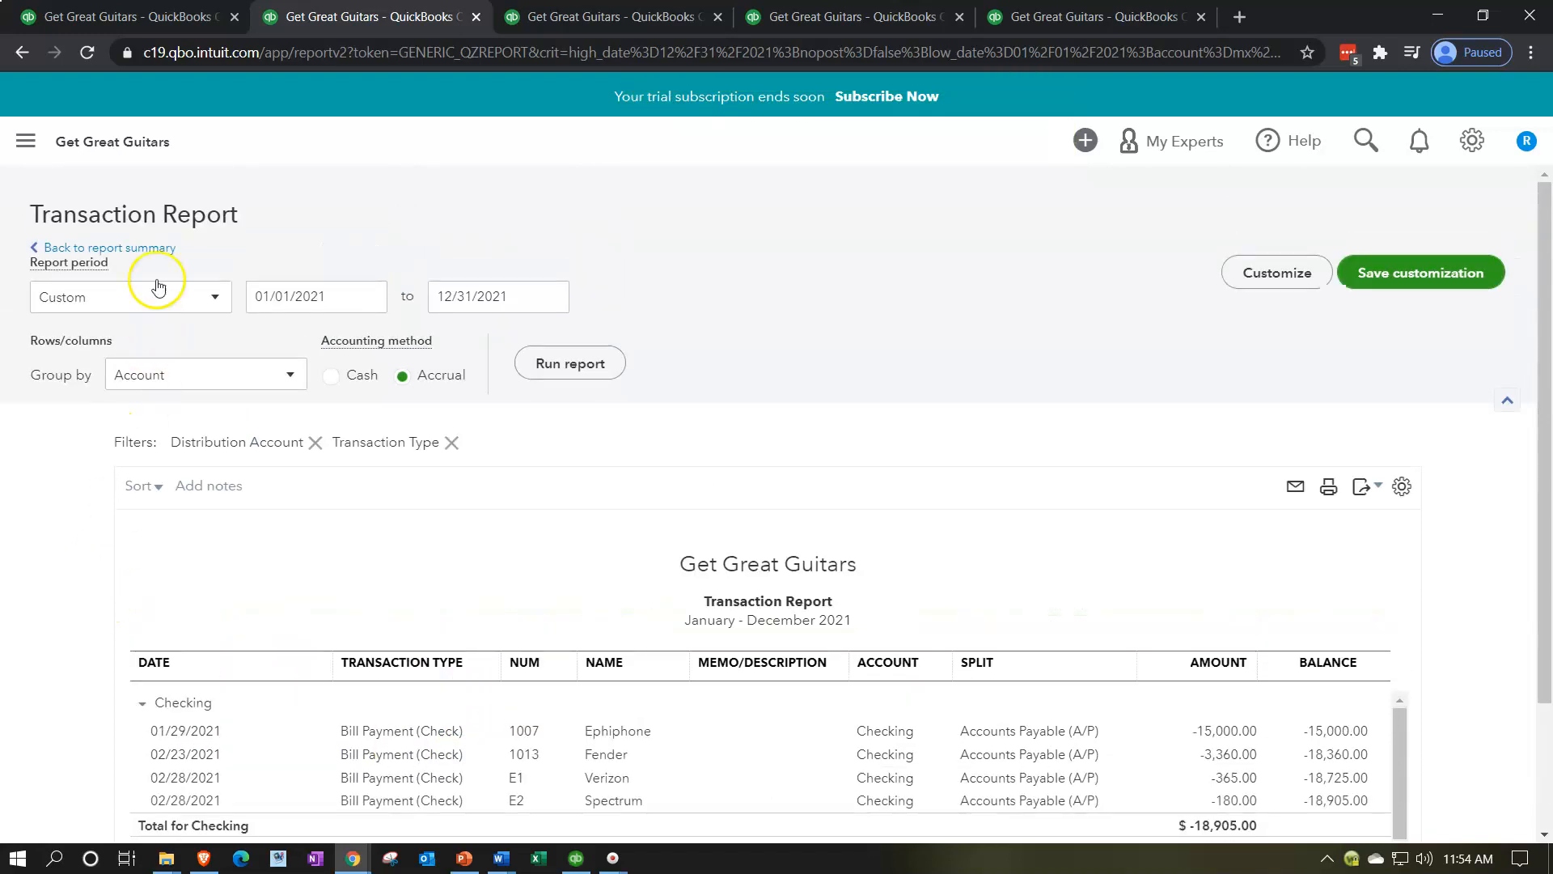
pyautogui.click(150, 248)
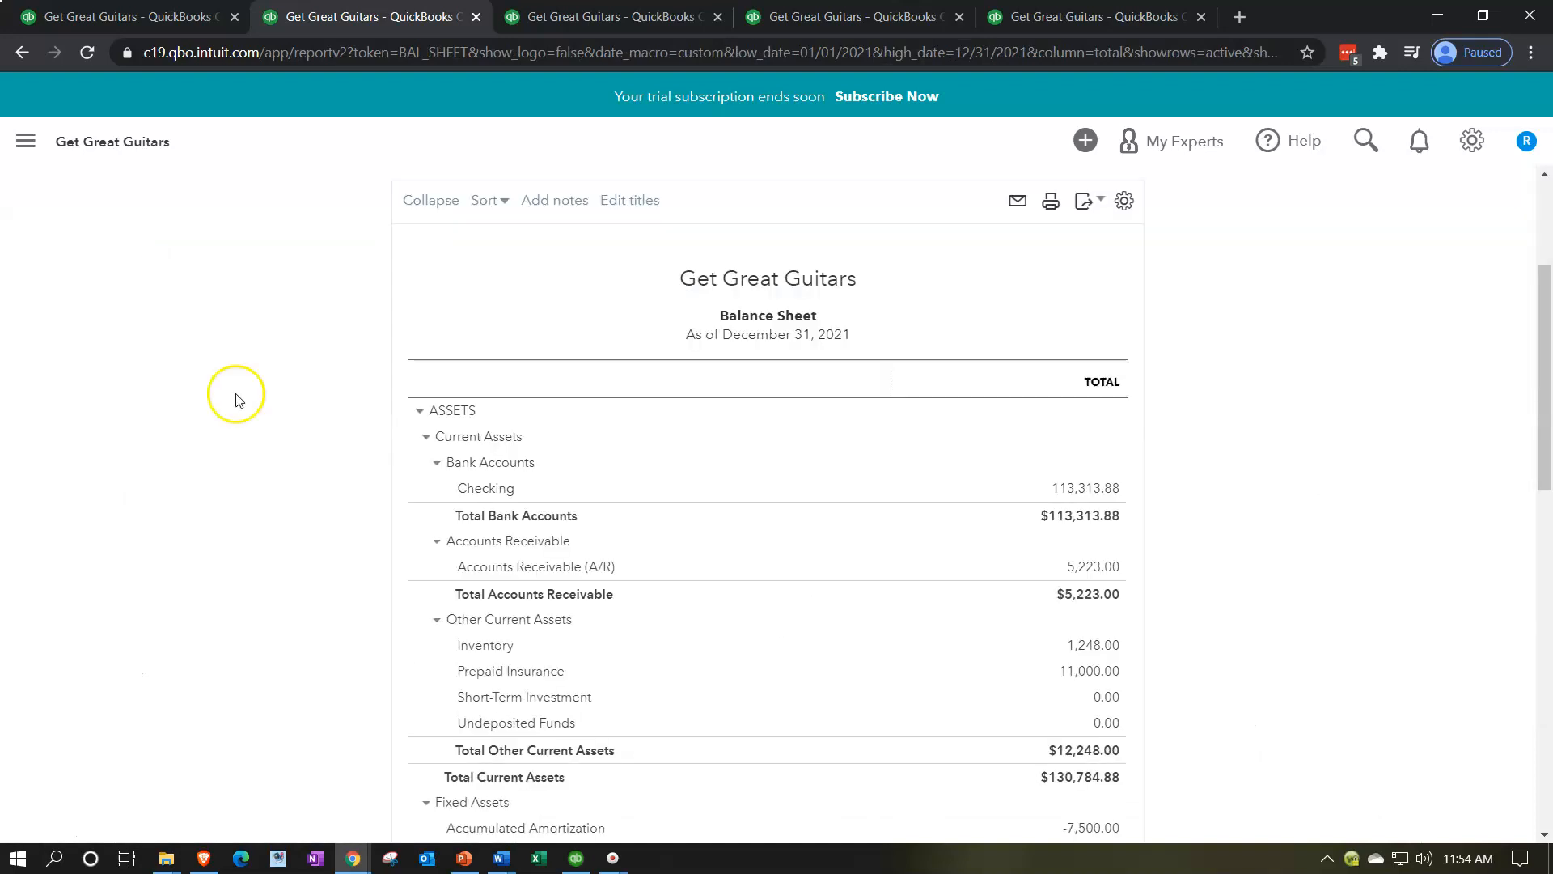
pyautogui.hotkey('ctrl', '+')
pyautogui.hotkey('ctrl', '+')
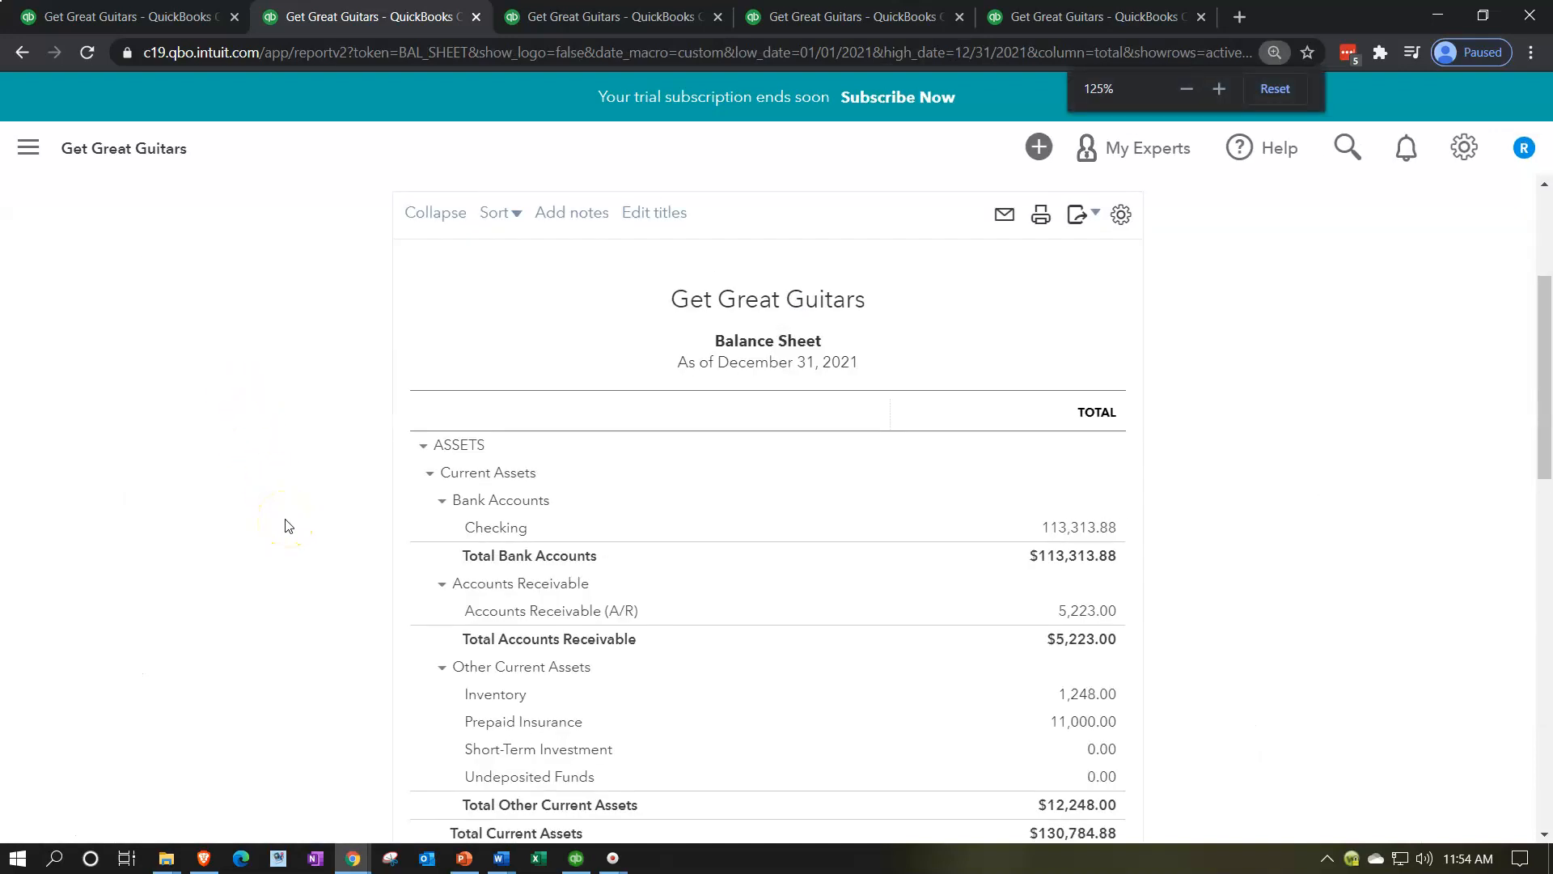
pyautogui.scroll(-5, 285, 526)
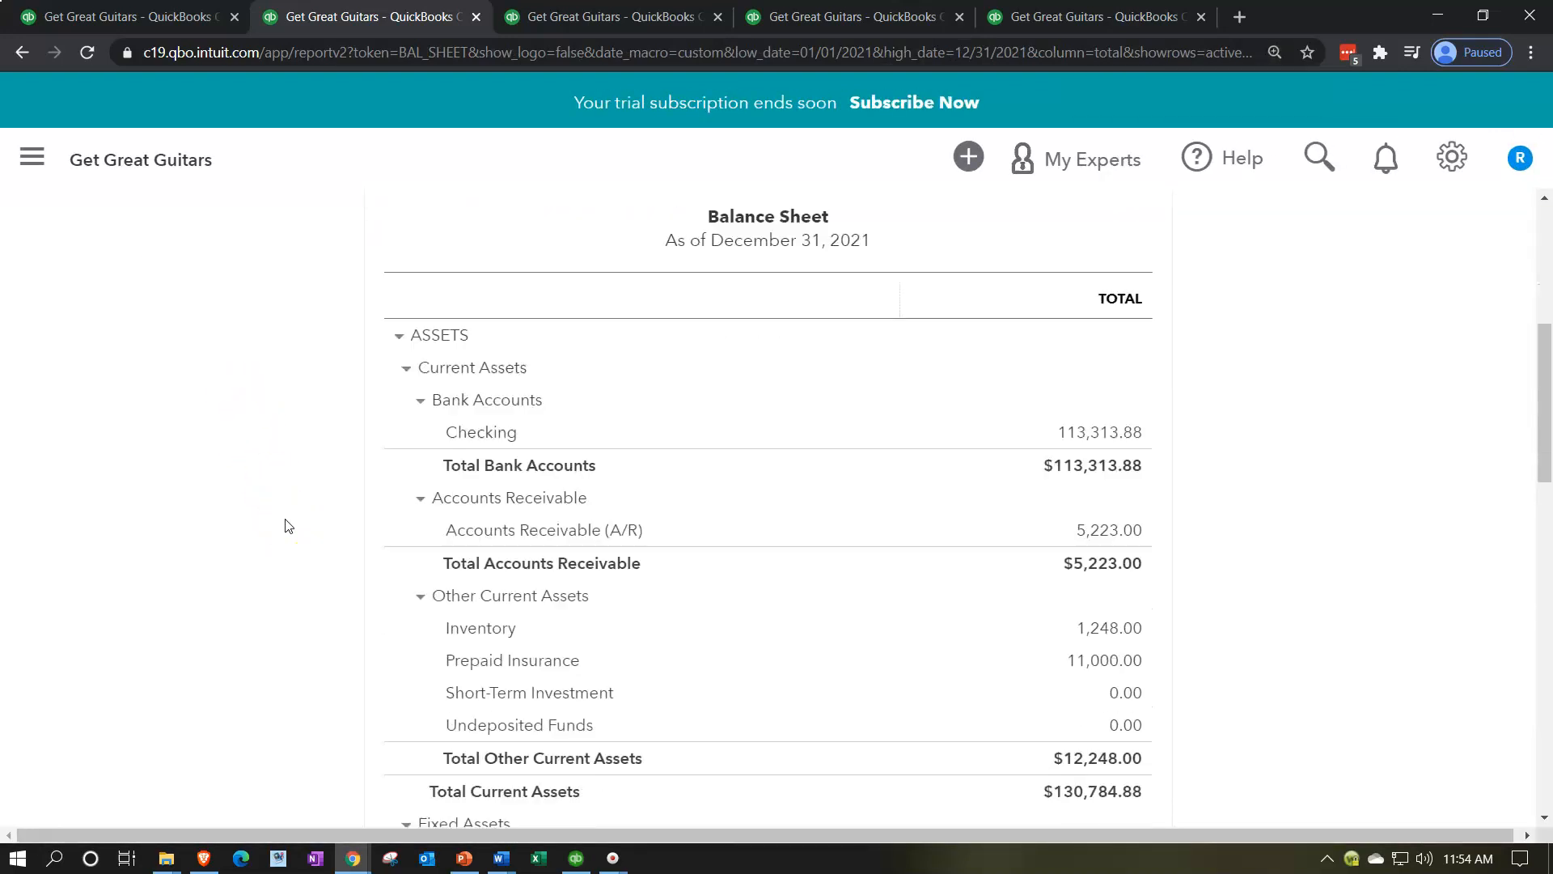
pyautogui.scroll(-2, 285, 526)
pyautogui.scroll(5, 285, 525)
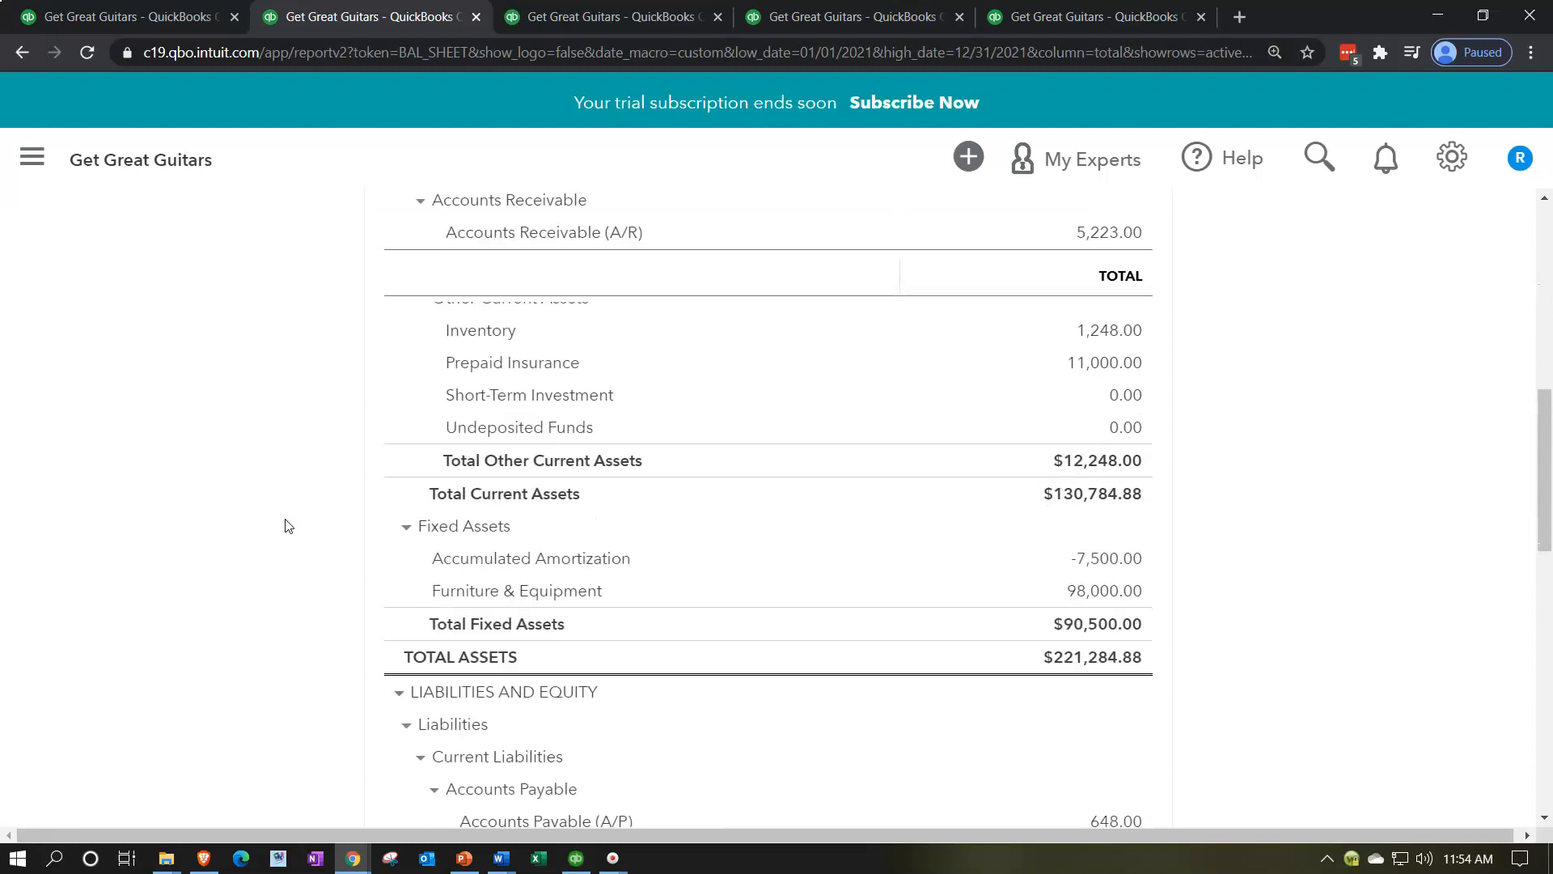
pyautogui.scroll(-4, 285, 525)
pyautogui.scroll(-3, 285, 525)
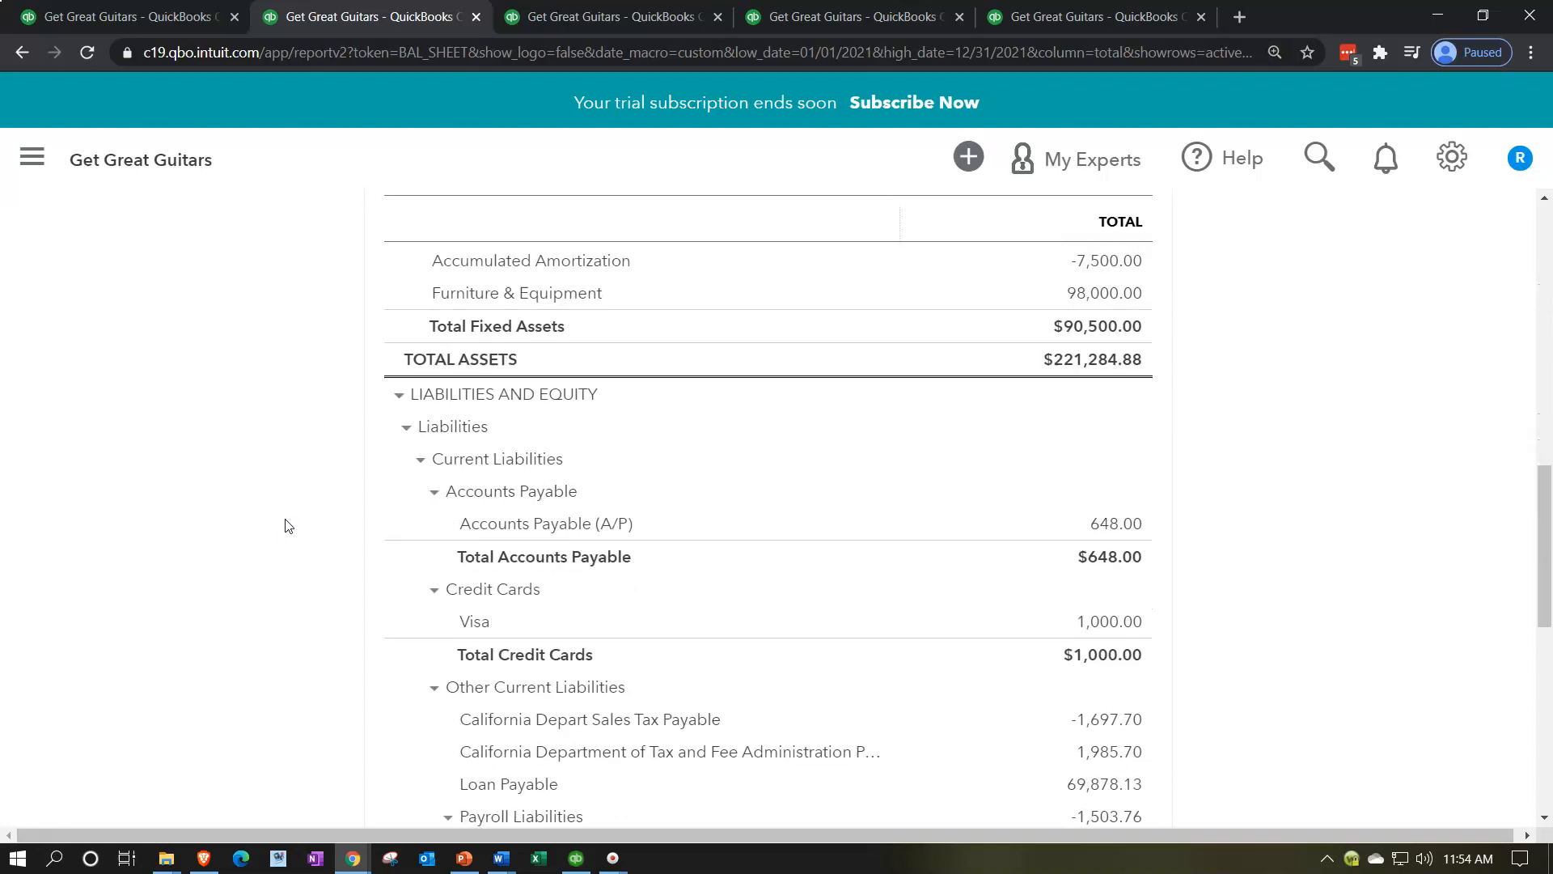
# Step: Open the Transaction Report behind the Accounts Payable (A/P) balance and look through its 2021 bills and bill payments
pyautogui.click(1098, 524)
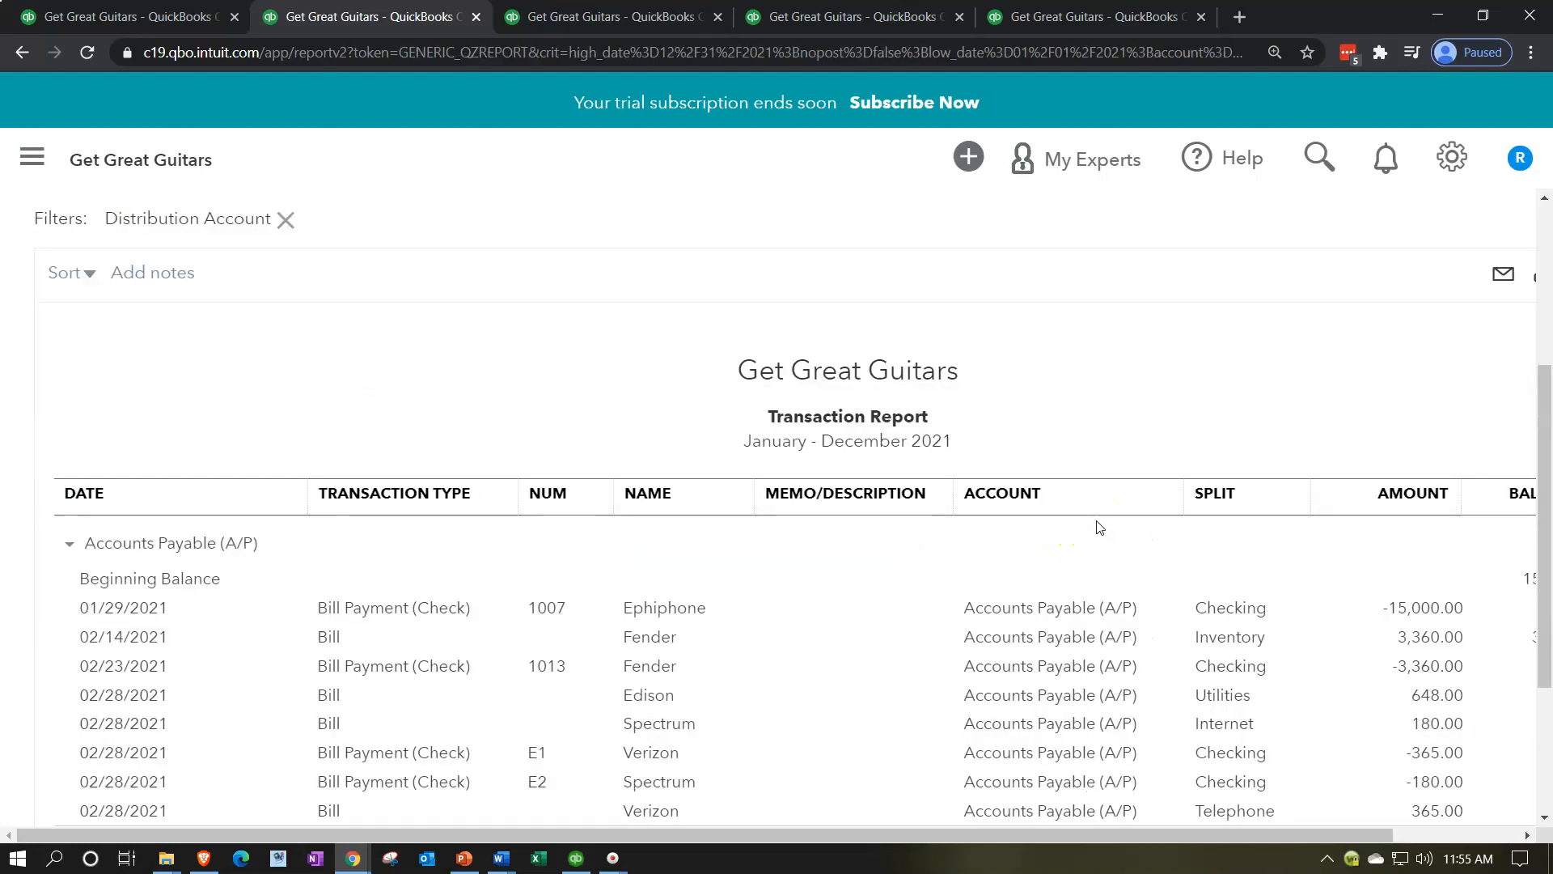
pyautogui.scroll(-3, 581, 612)
pyautogui.scroll(1, 581, 620)
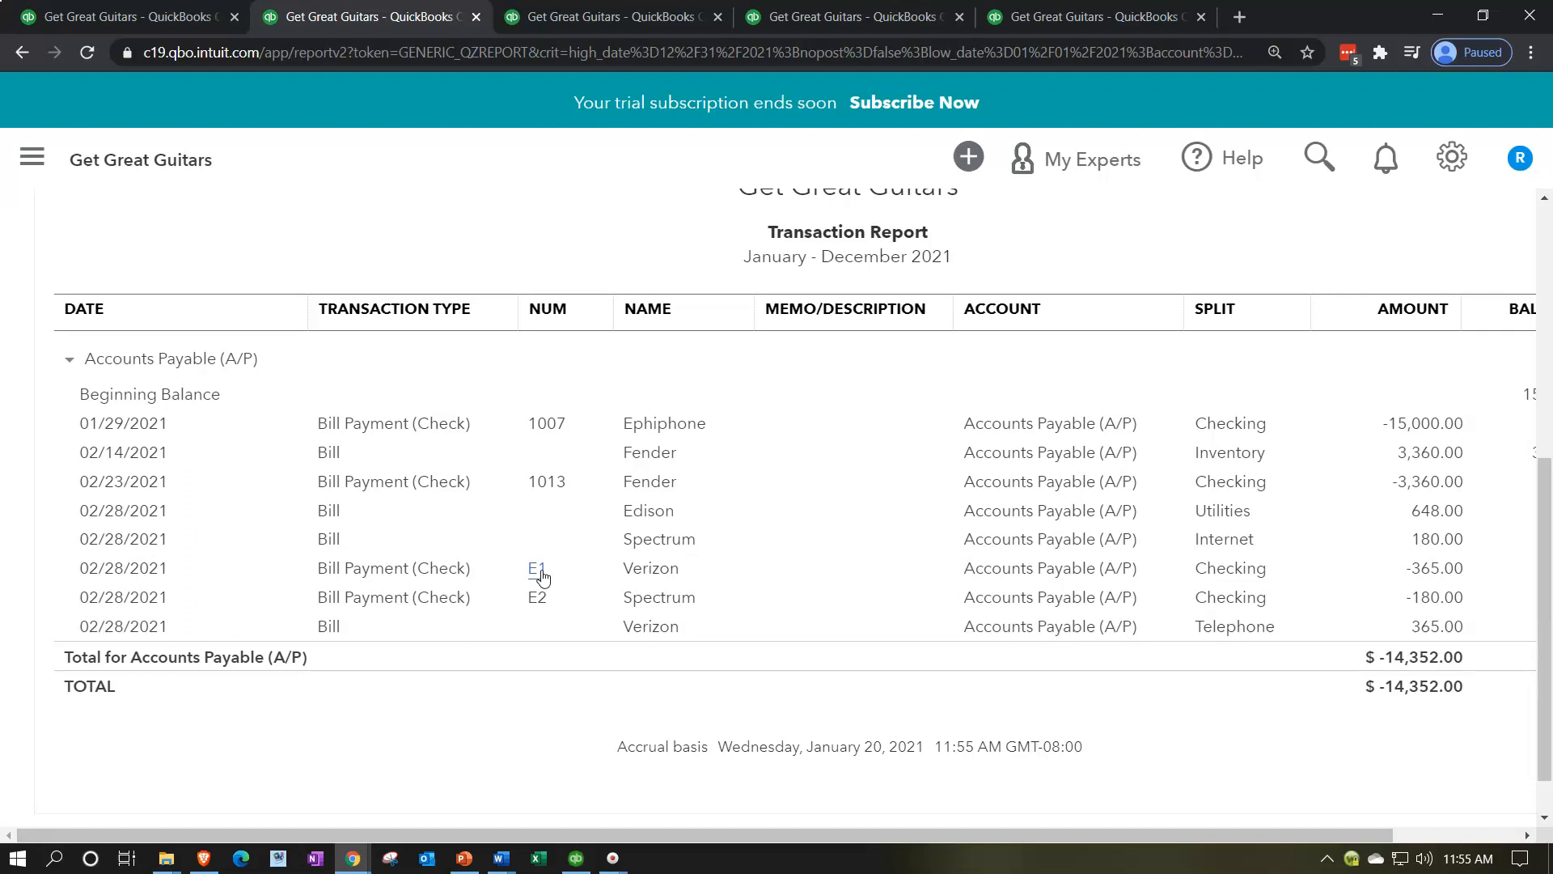
# Step: Open Verizon's bill payment E1 from the report, inspect the linked bill's category details and payment status, and close it
pyautogui.click(1417, 571)
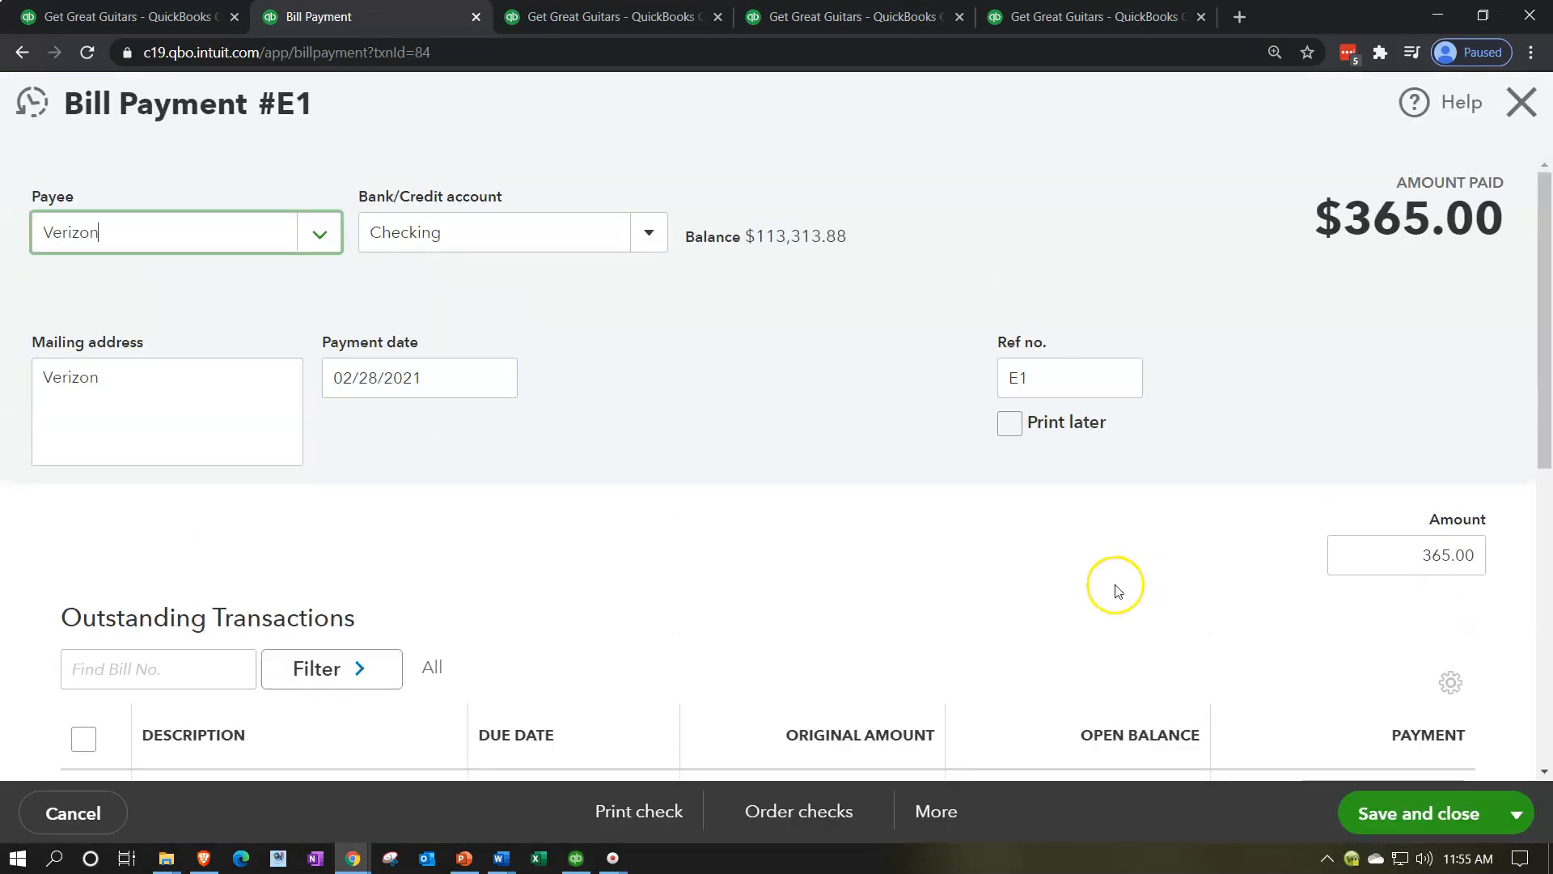
pyautogui.scroll(-4, 746, 468)
pyautogui.click(153, 496)
pyautogui.scroll(-5, 777, 486)
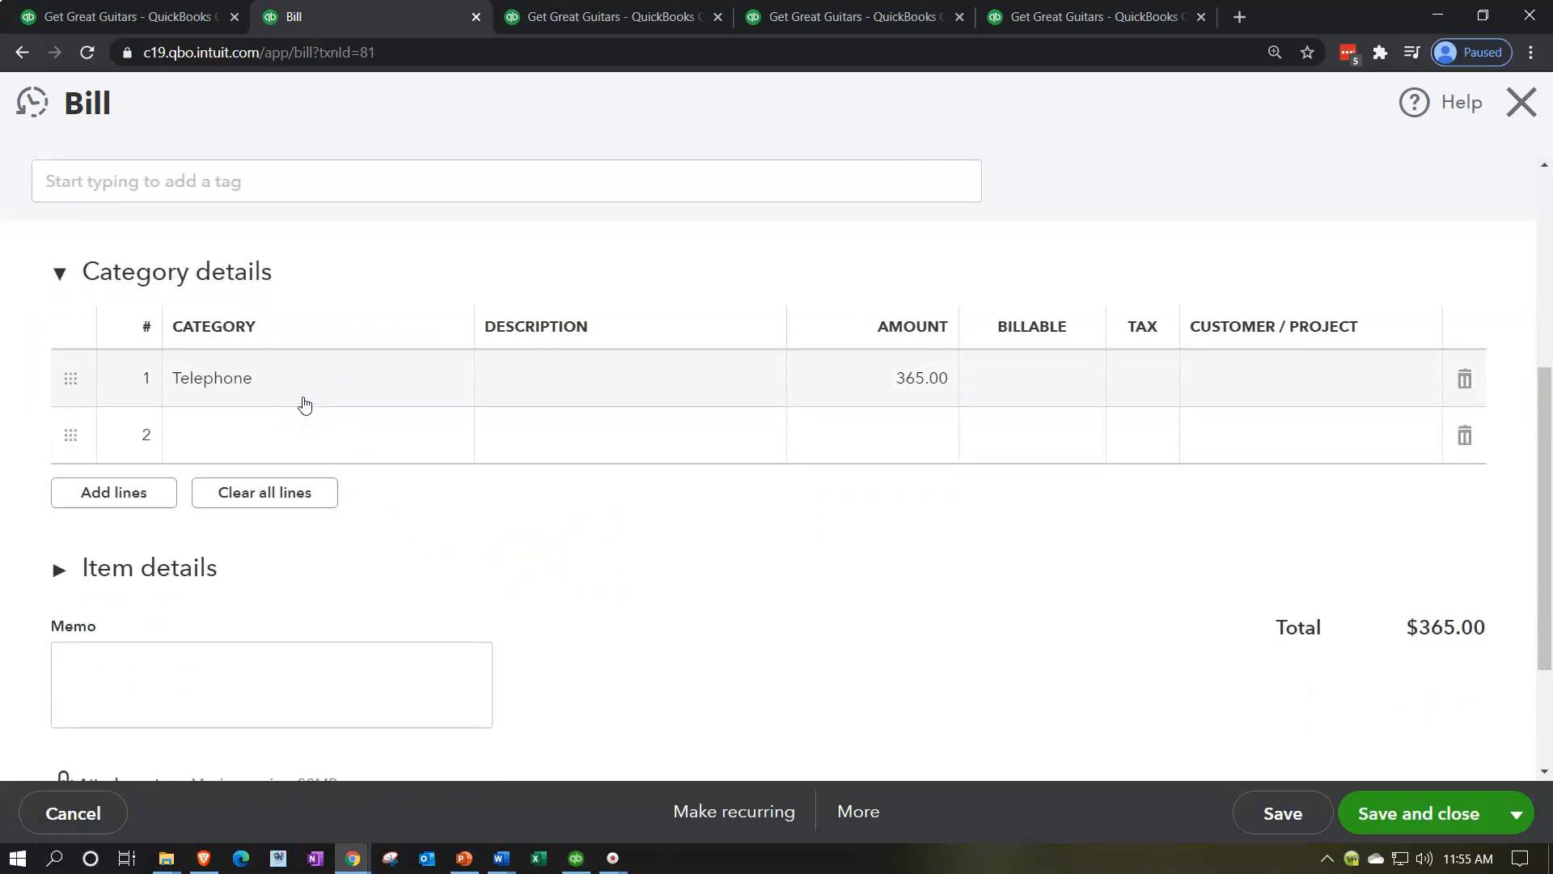
pyautogui.scroll(5, 1231, 419)
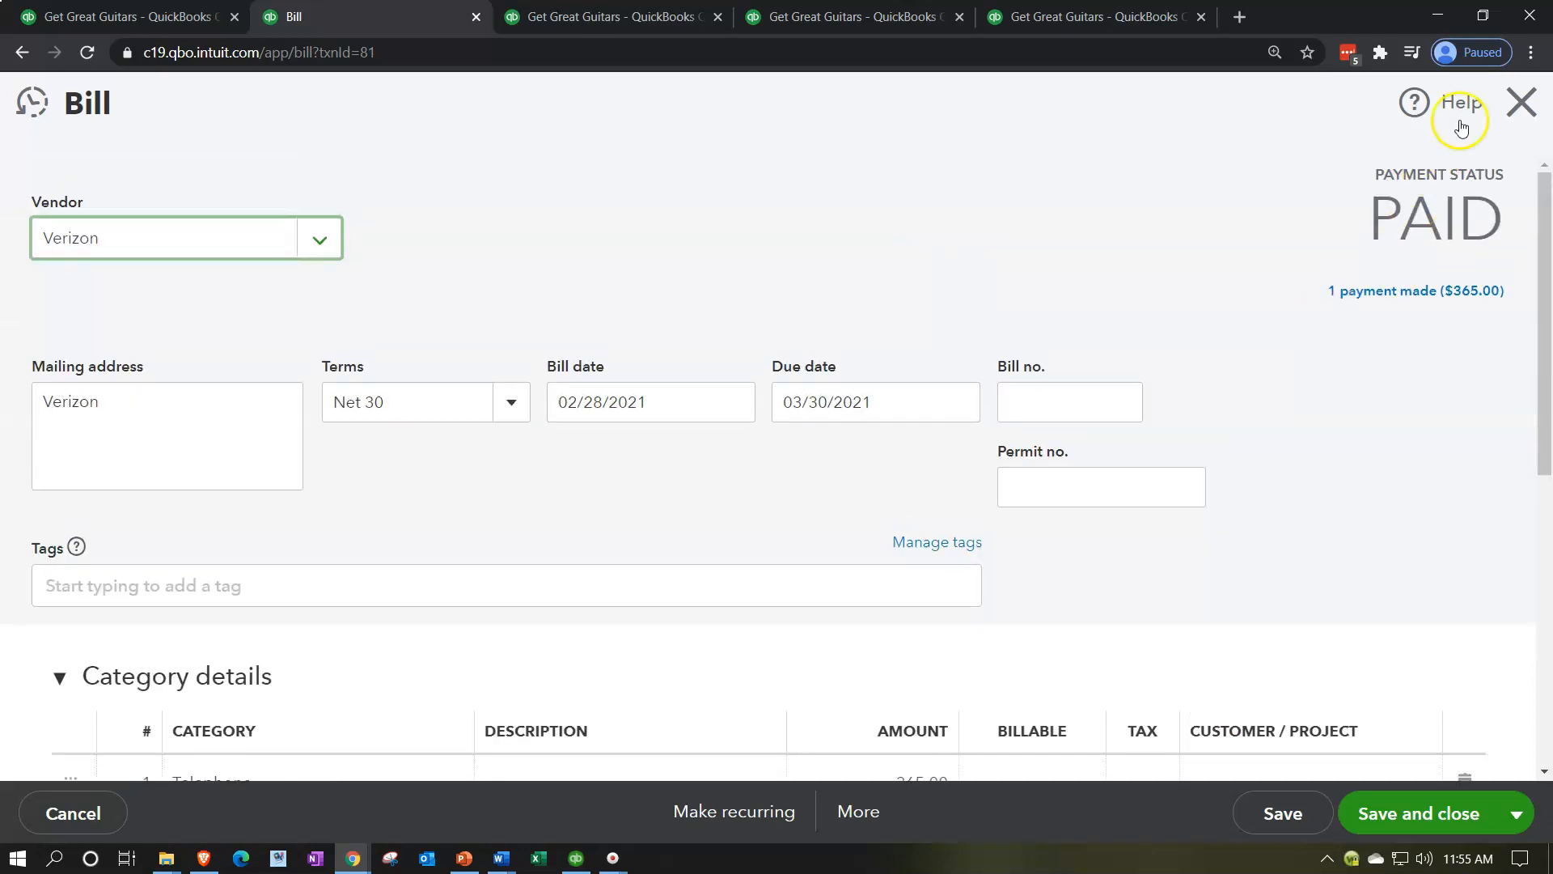
pyautogui.click(1522, 103)
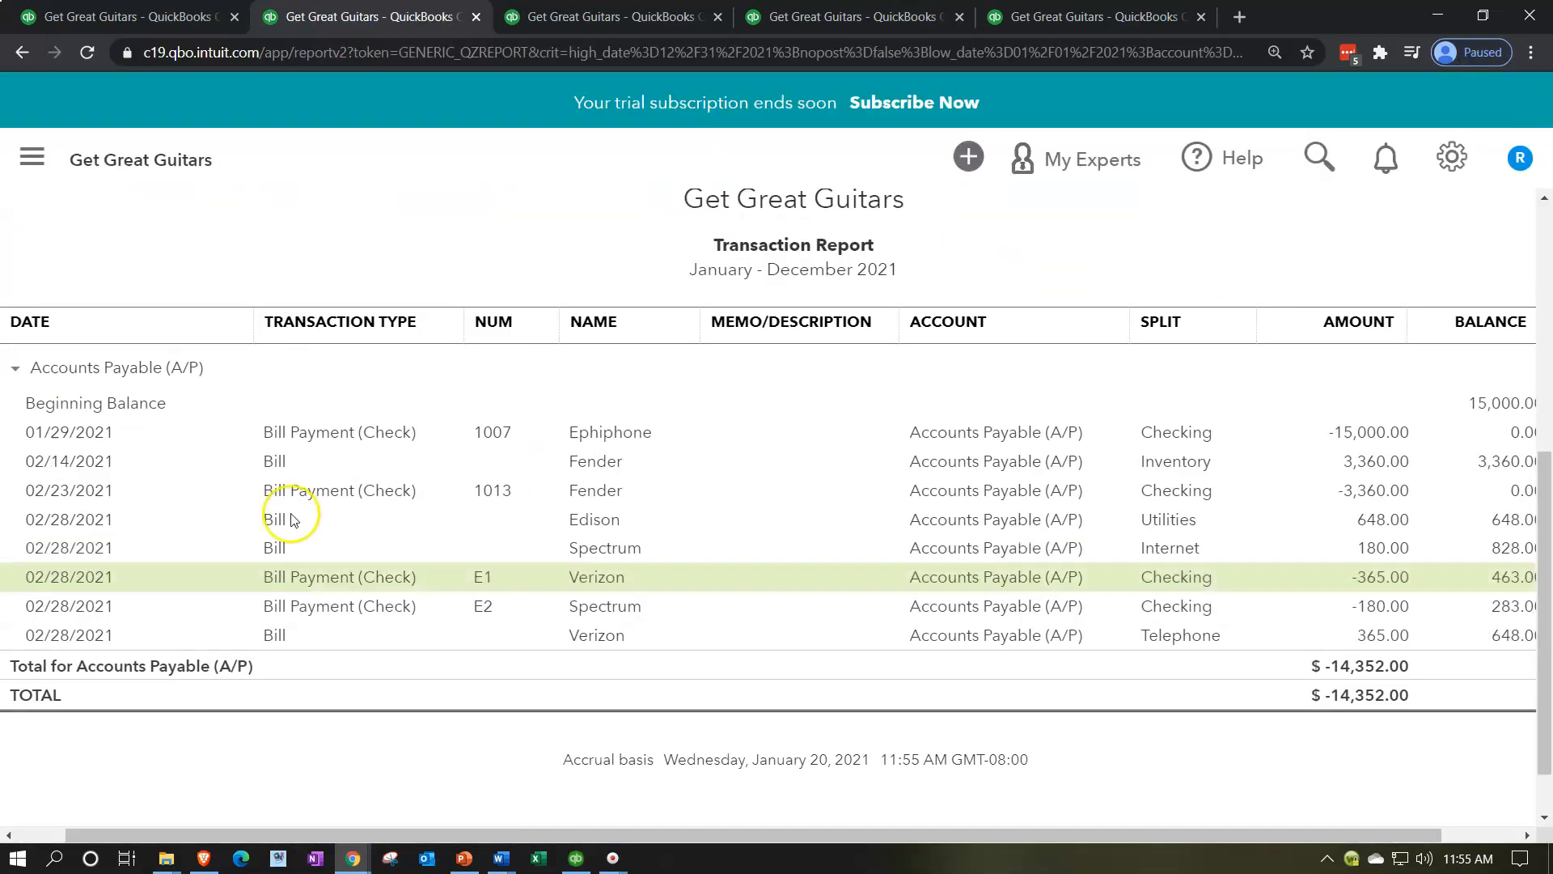
# Step: Go back to the Balance Sheet summary and review the Checking and Accounts Payable balances
pyautogui.scroll(6, 257, 524)
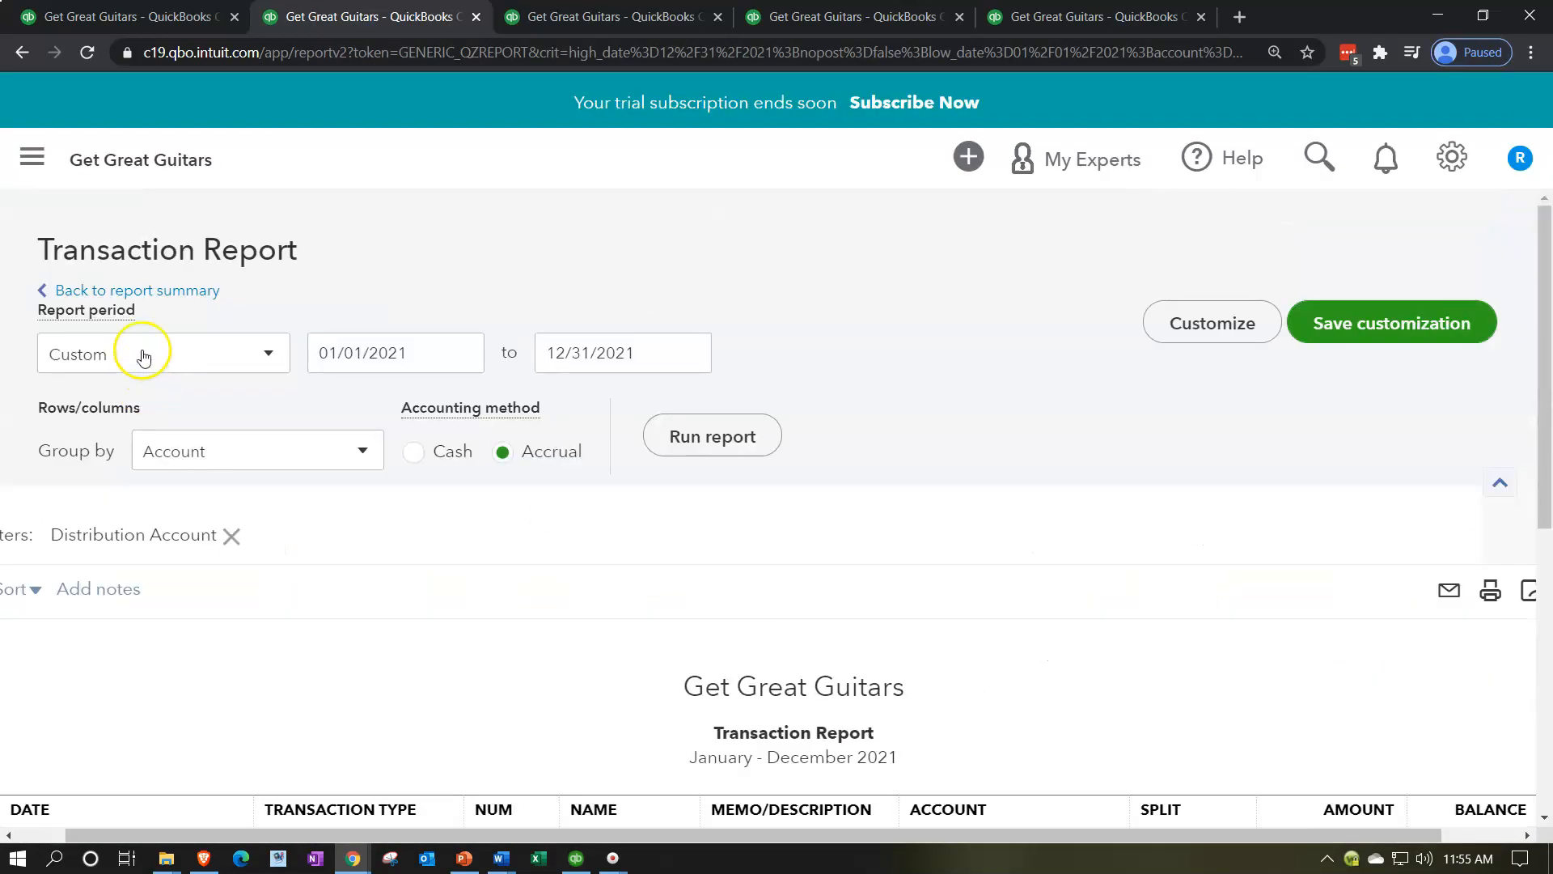
pyautogui.click(176, 291)
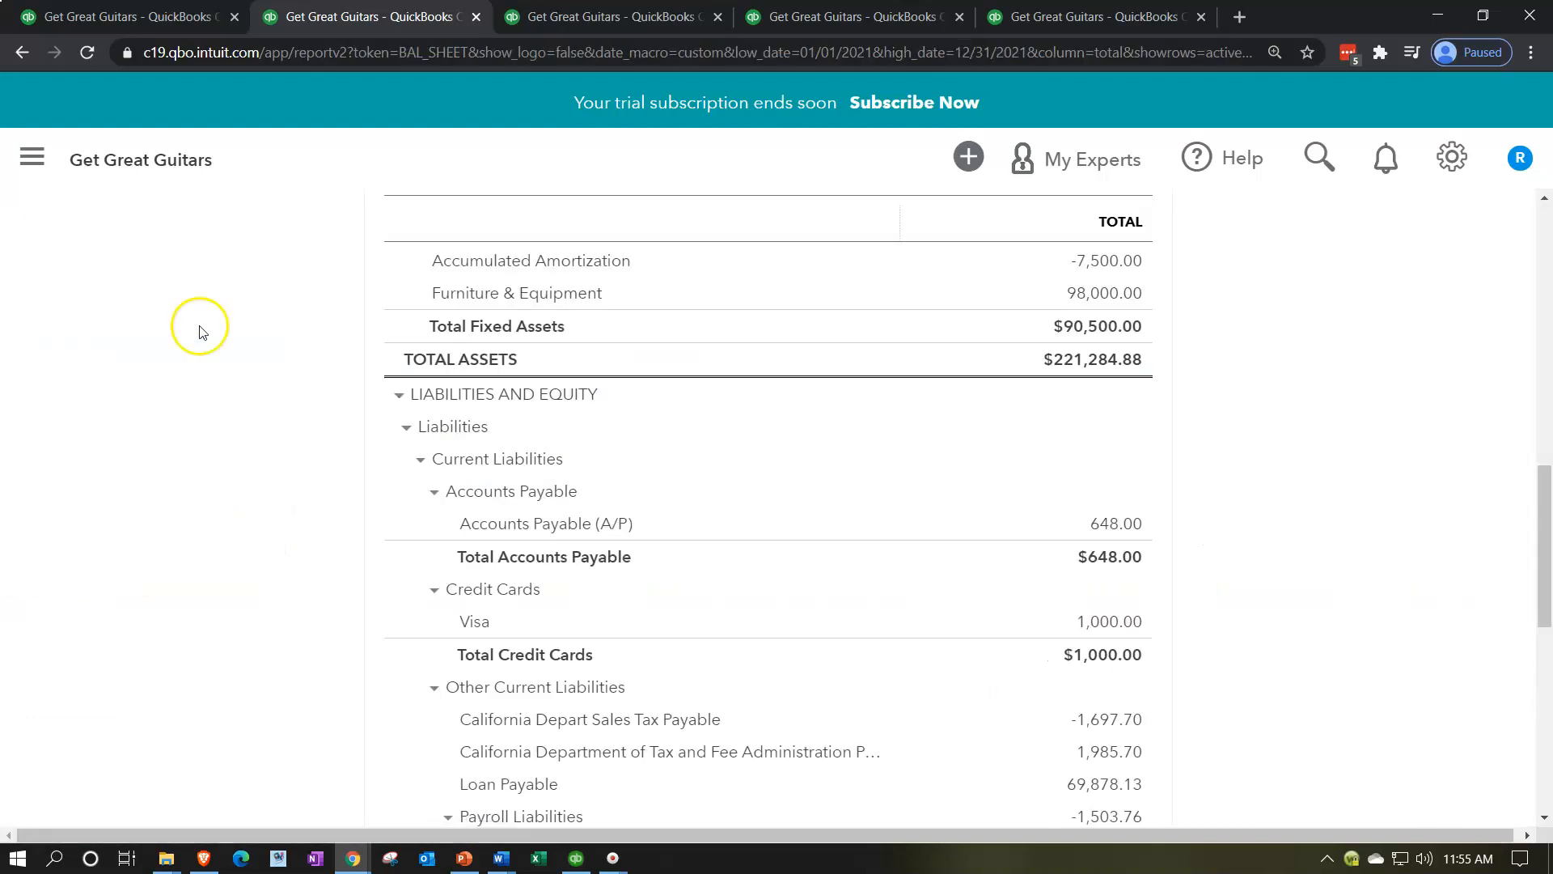
pyautogui.scroll(4, 316, 581)
pyautogui.scroll(1, 316, 581)
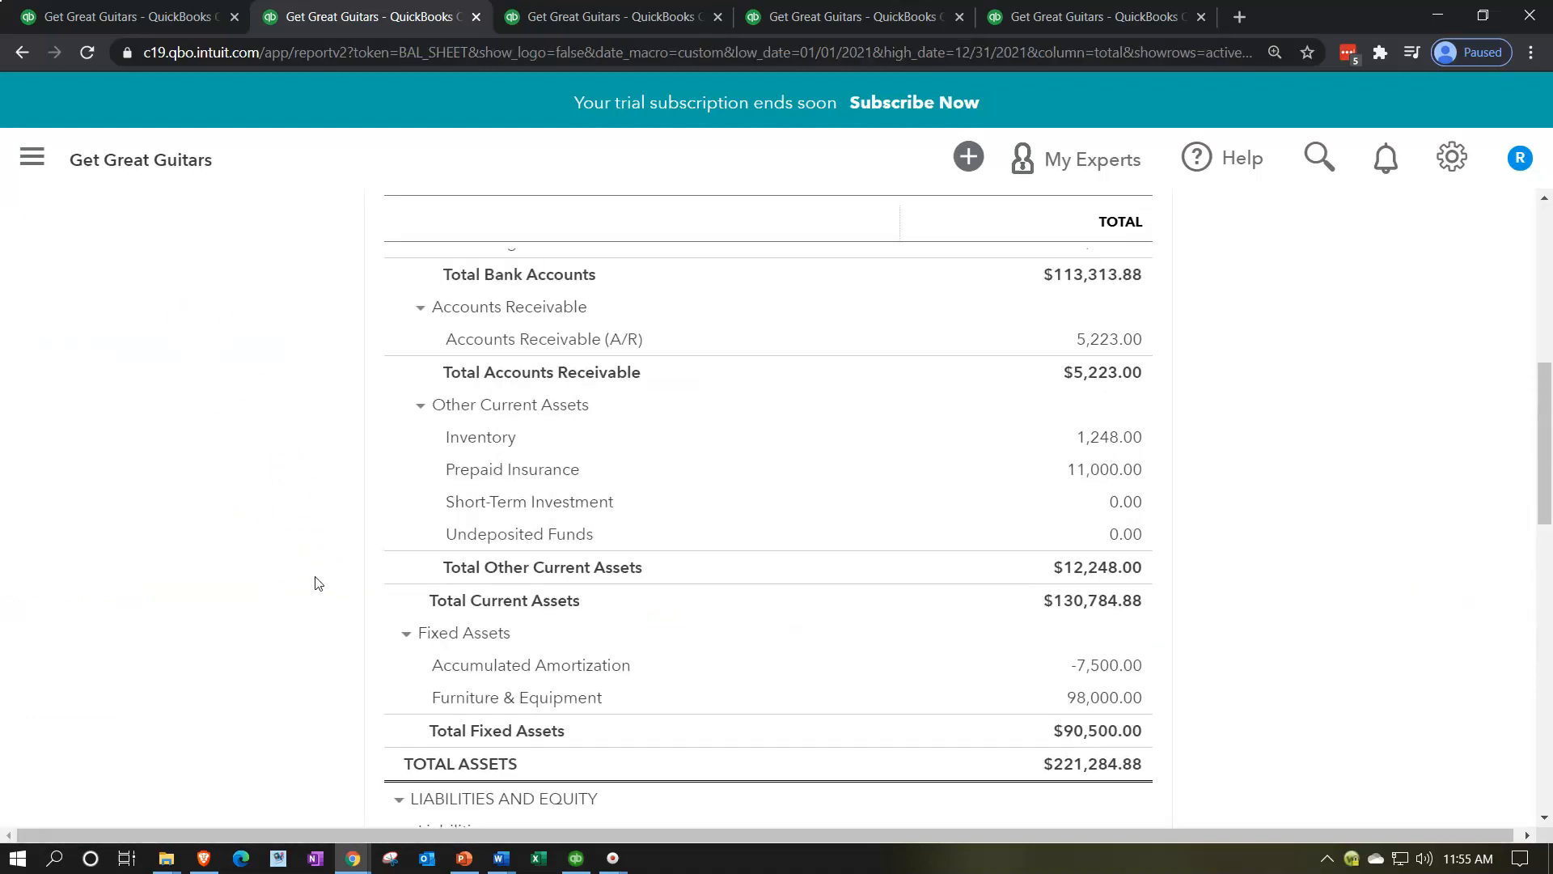
pyautogui.scroll(2, 316, 583)
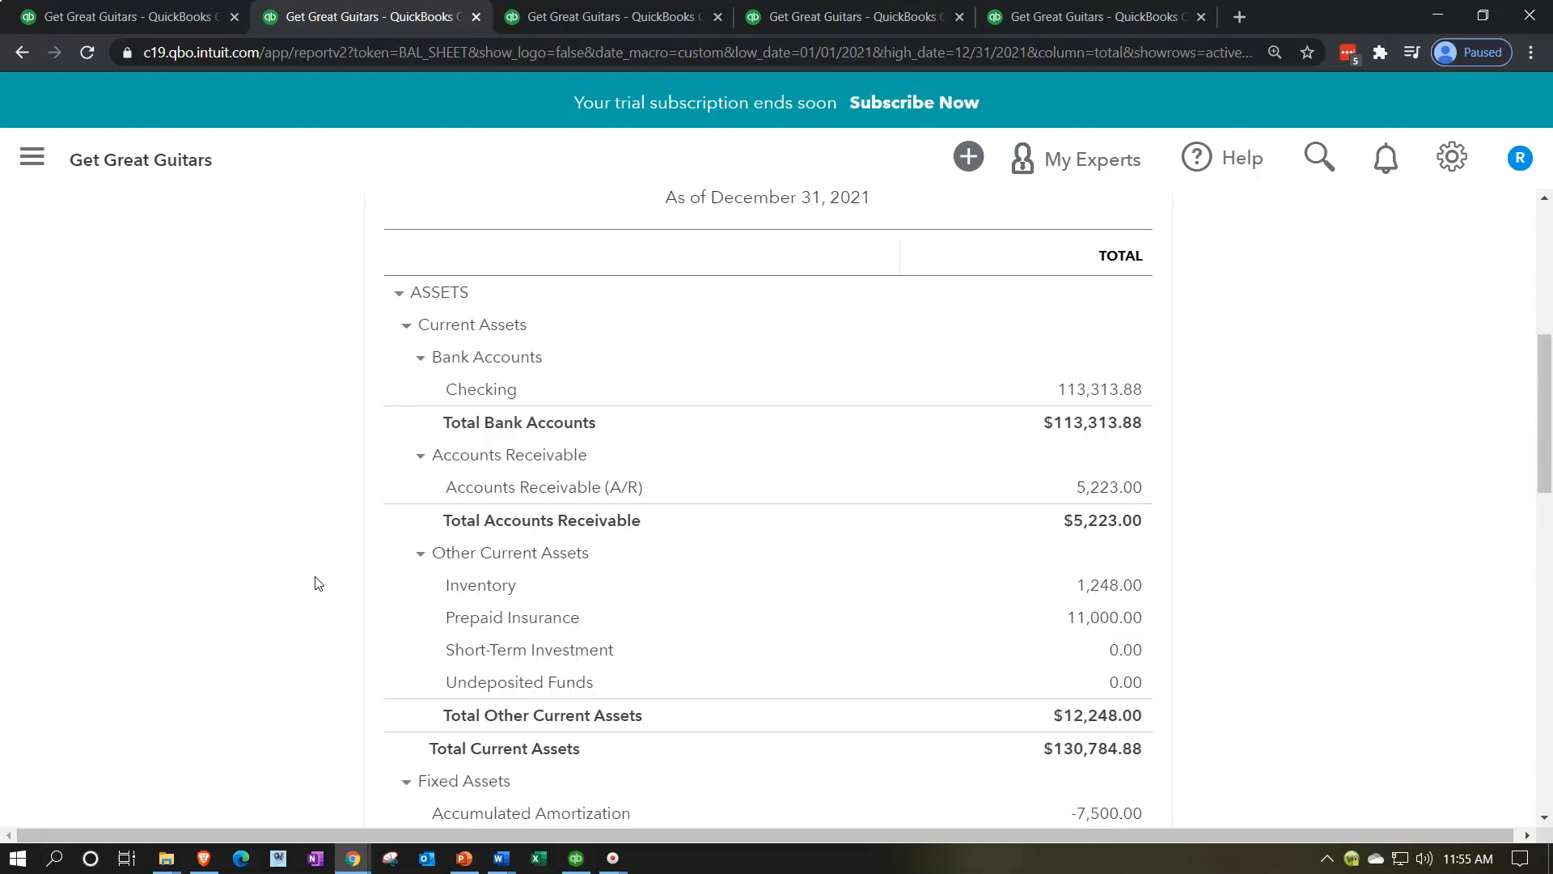
pyautogui.scroll(-7, 315, 583)
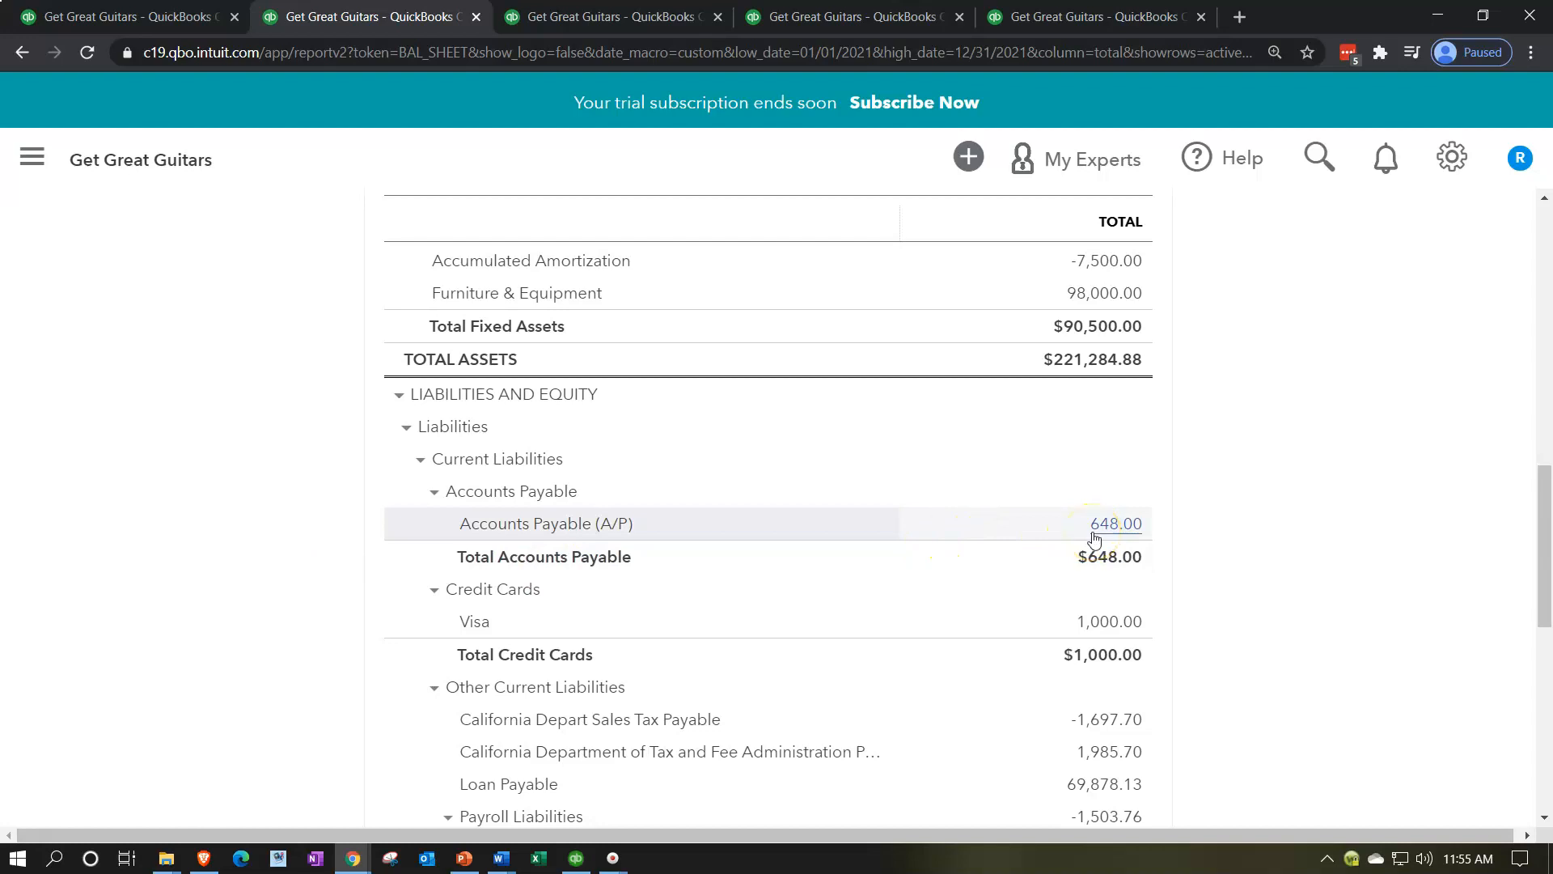
# Step: Rerun the Vendor Balance Detail report for all dates and compare each vendor's bills, payments and open balance
pyautogui.click(1066, 18)
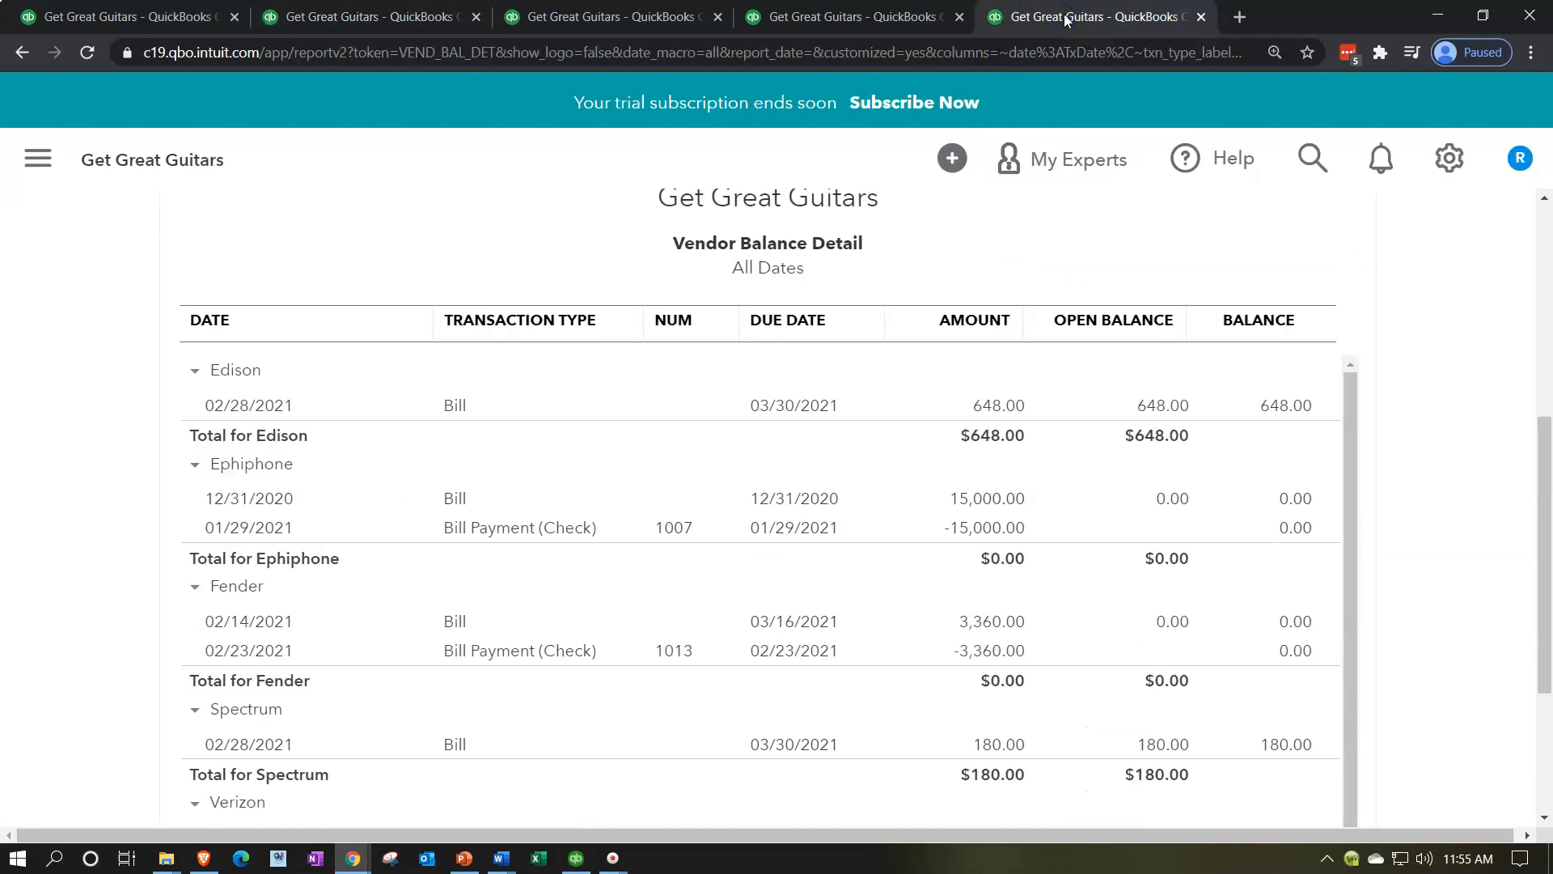
pyautogui.scroll(5, 502, 607)
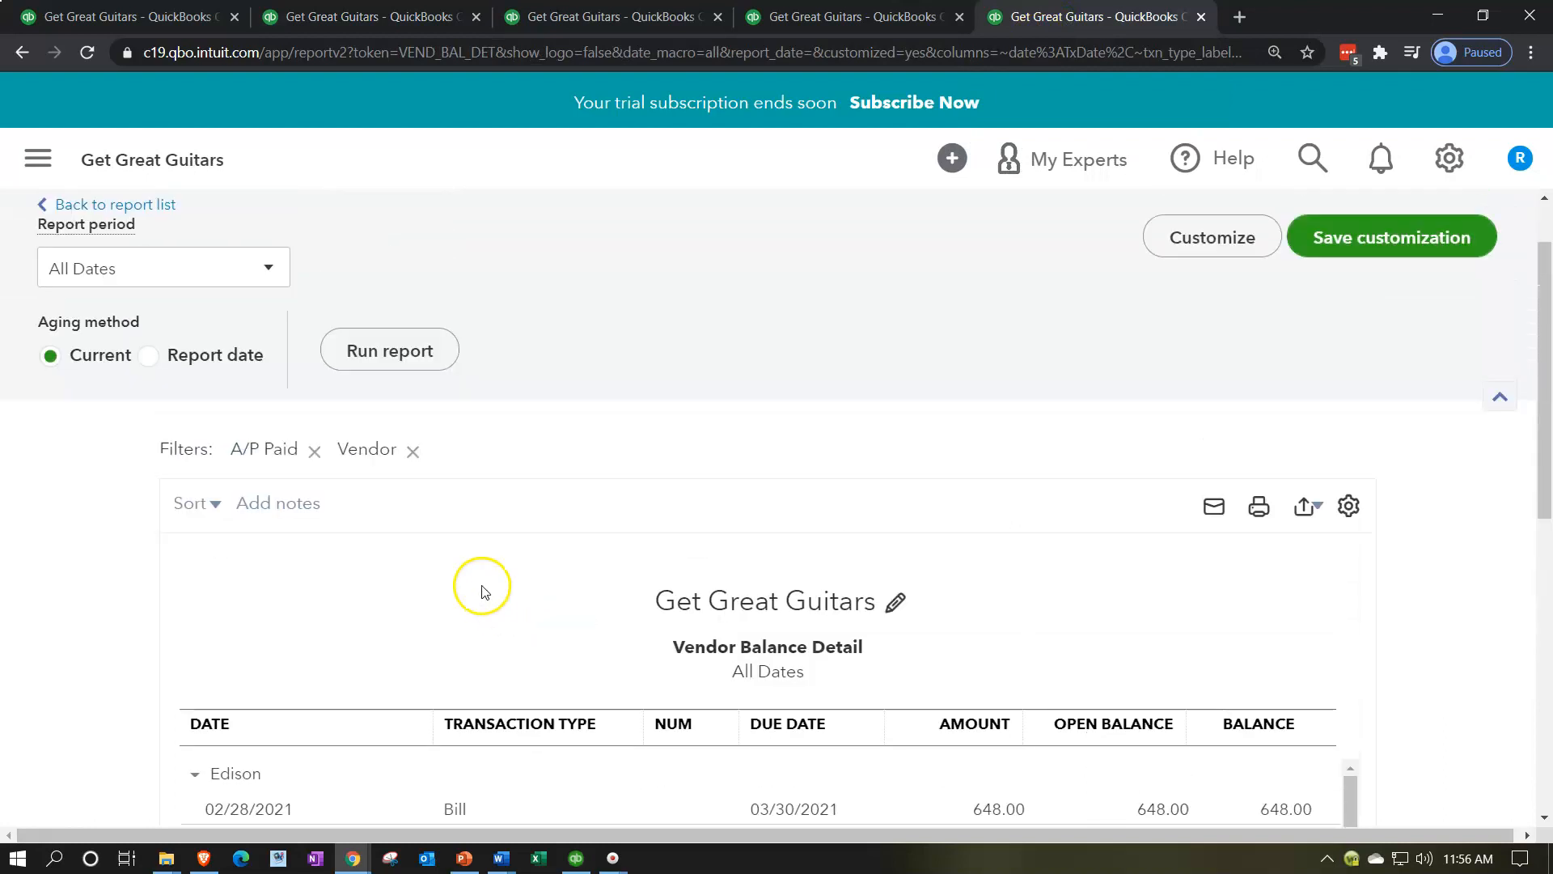
pyautogui.click(414, 355)
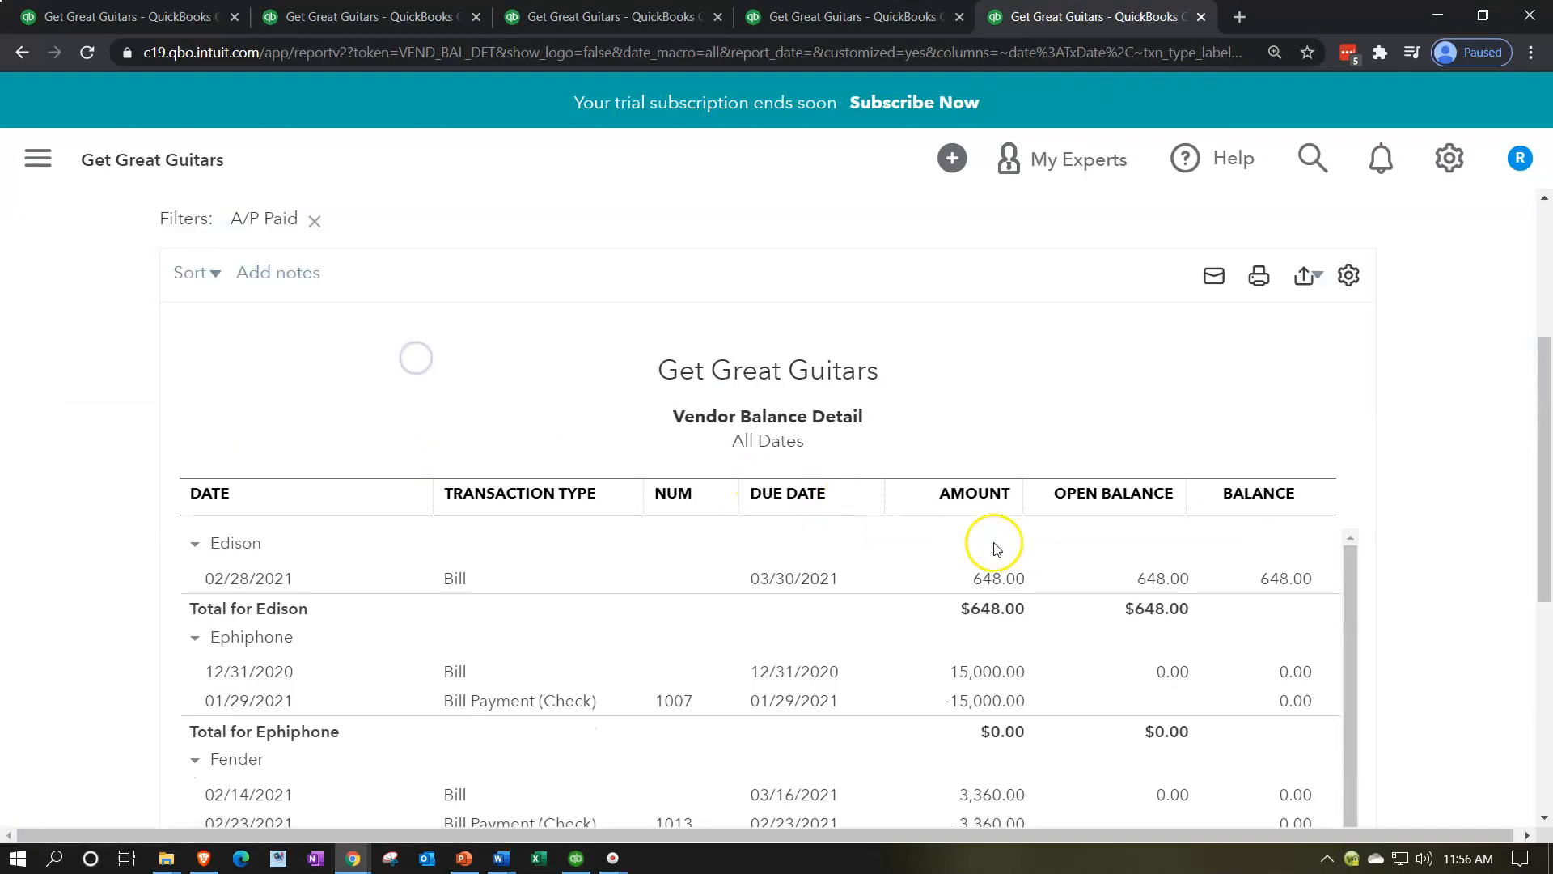
pyautogui.scroll(-5, 1529, 639)
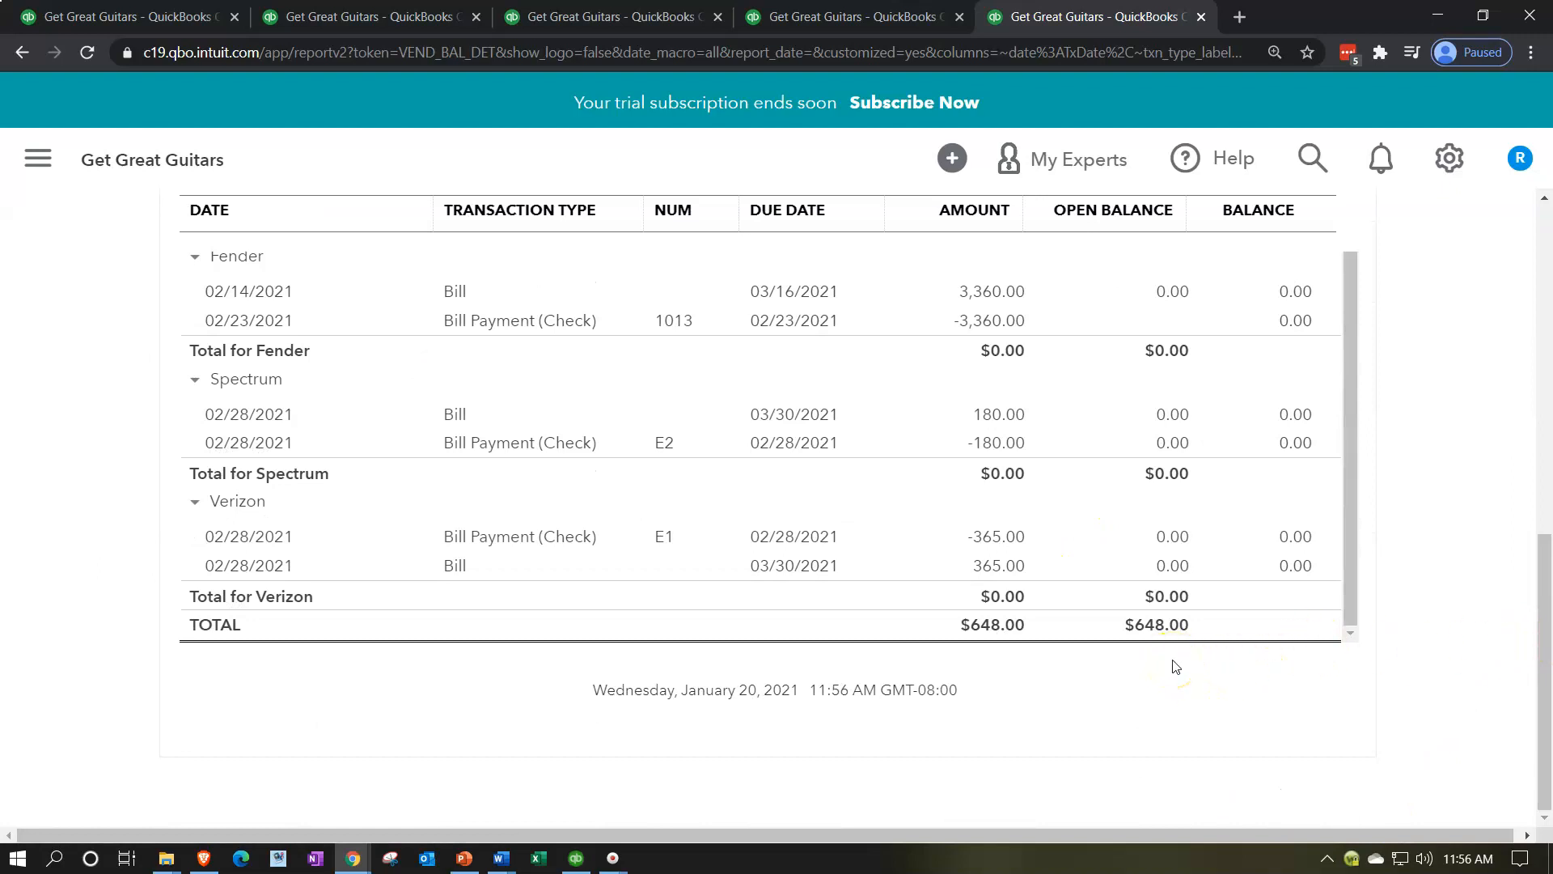
pyautogui.scroll(5, 134, 647)
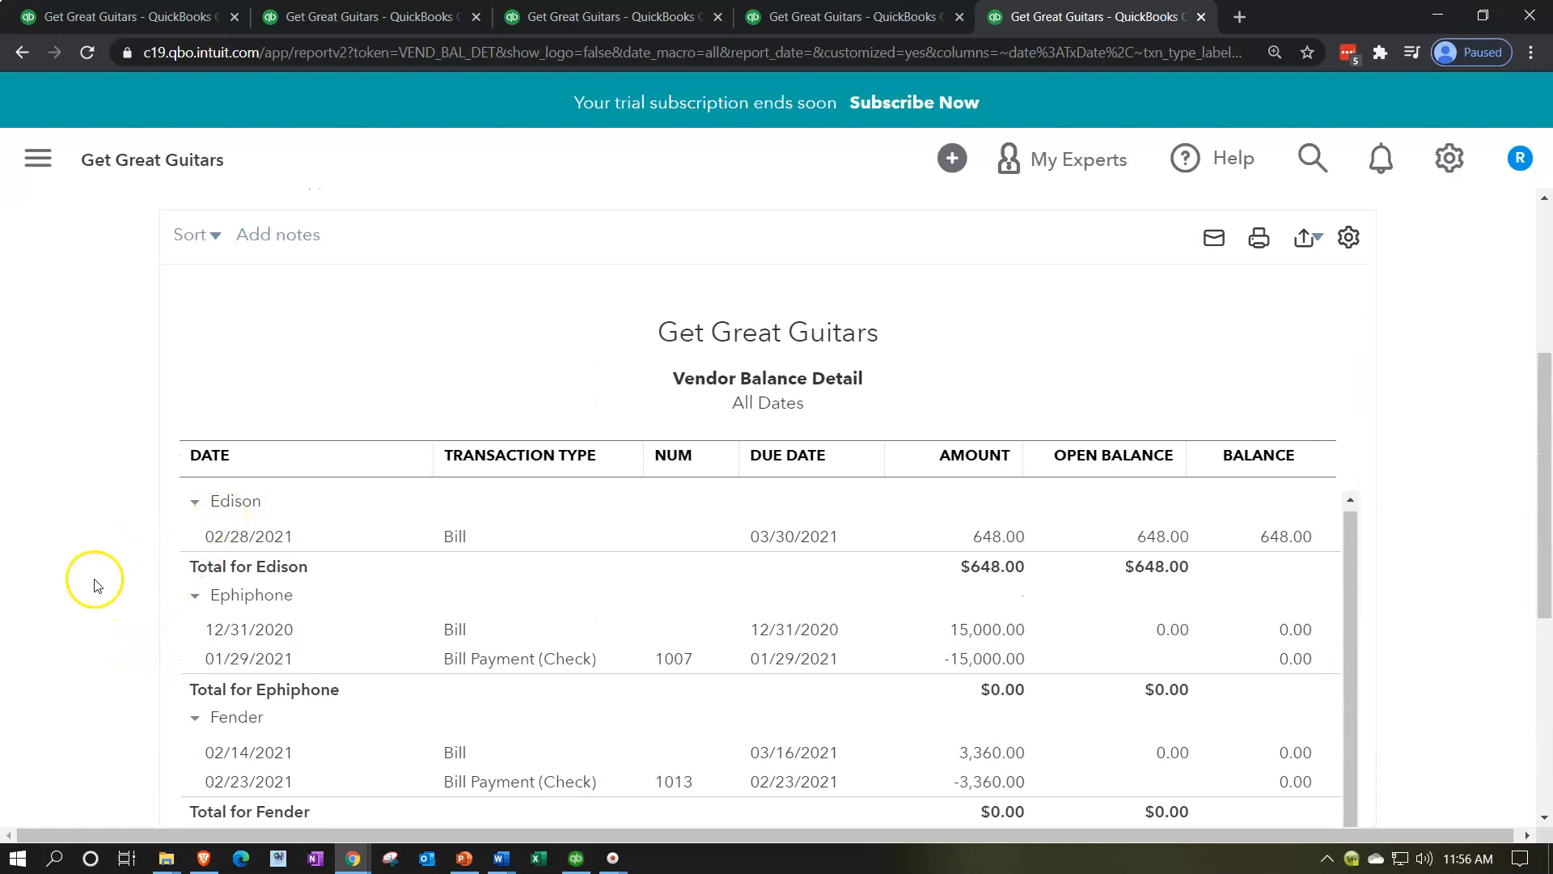
pyautogui.scroll(-3, 97, 582)
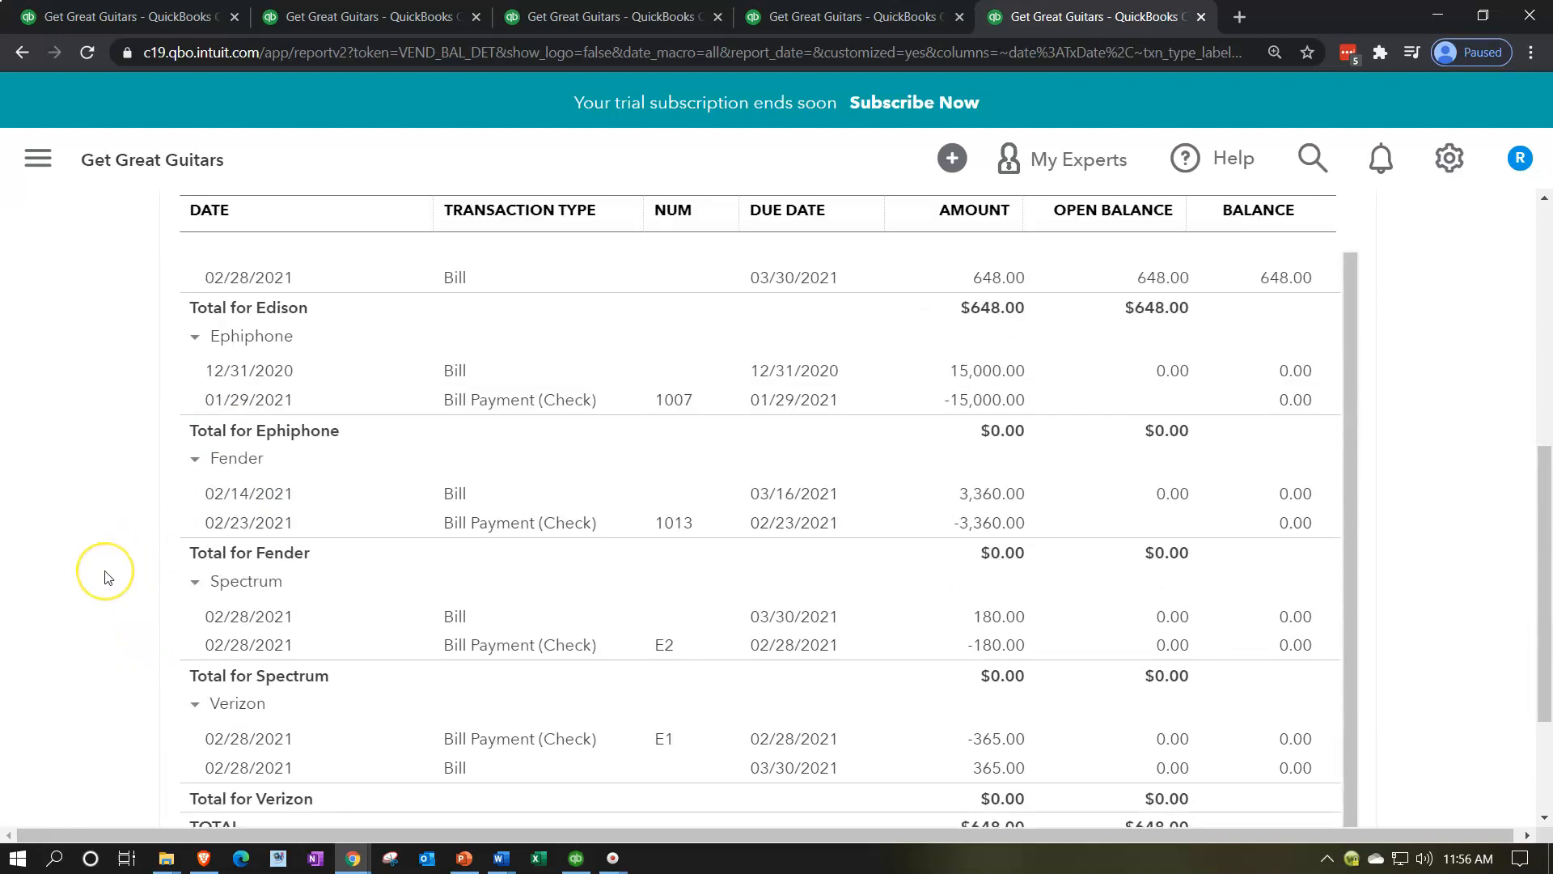
pyautogui.scroll(-2, 105, 578)
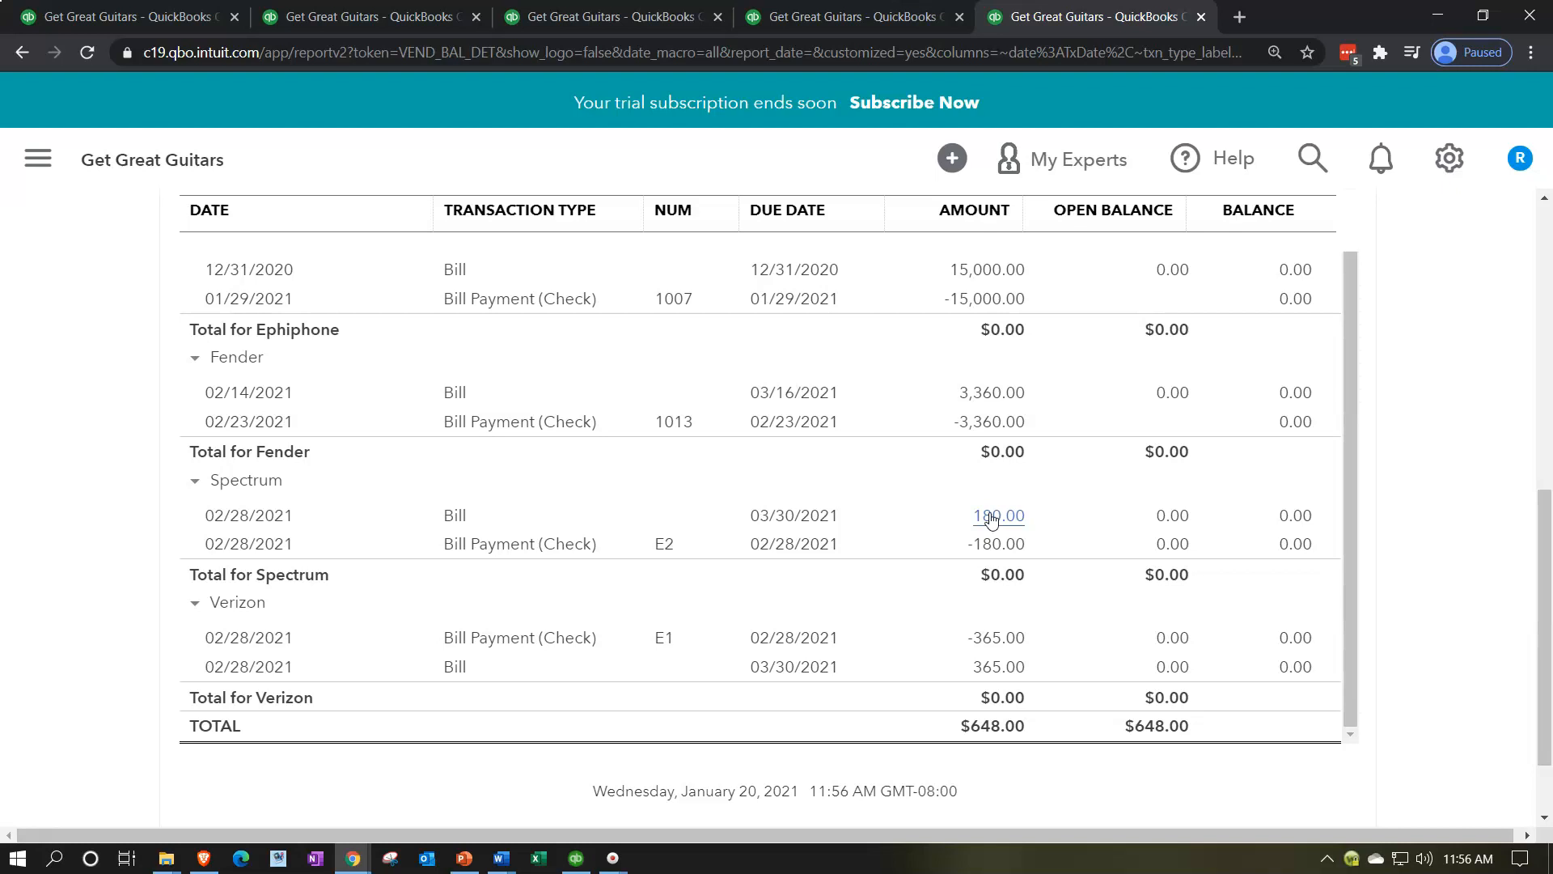
# Step: Rerun the 2021 Trial Balance and look through its accounts down to the debit and credit totals
pyautogui.click(865, 30)
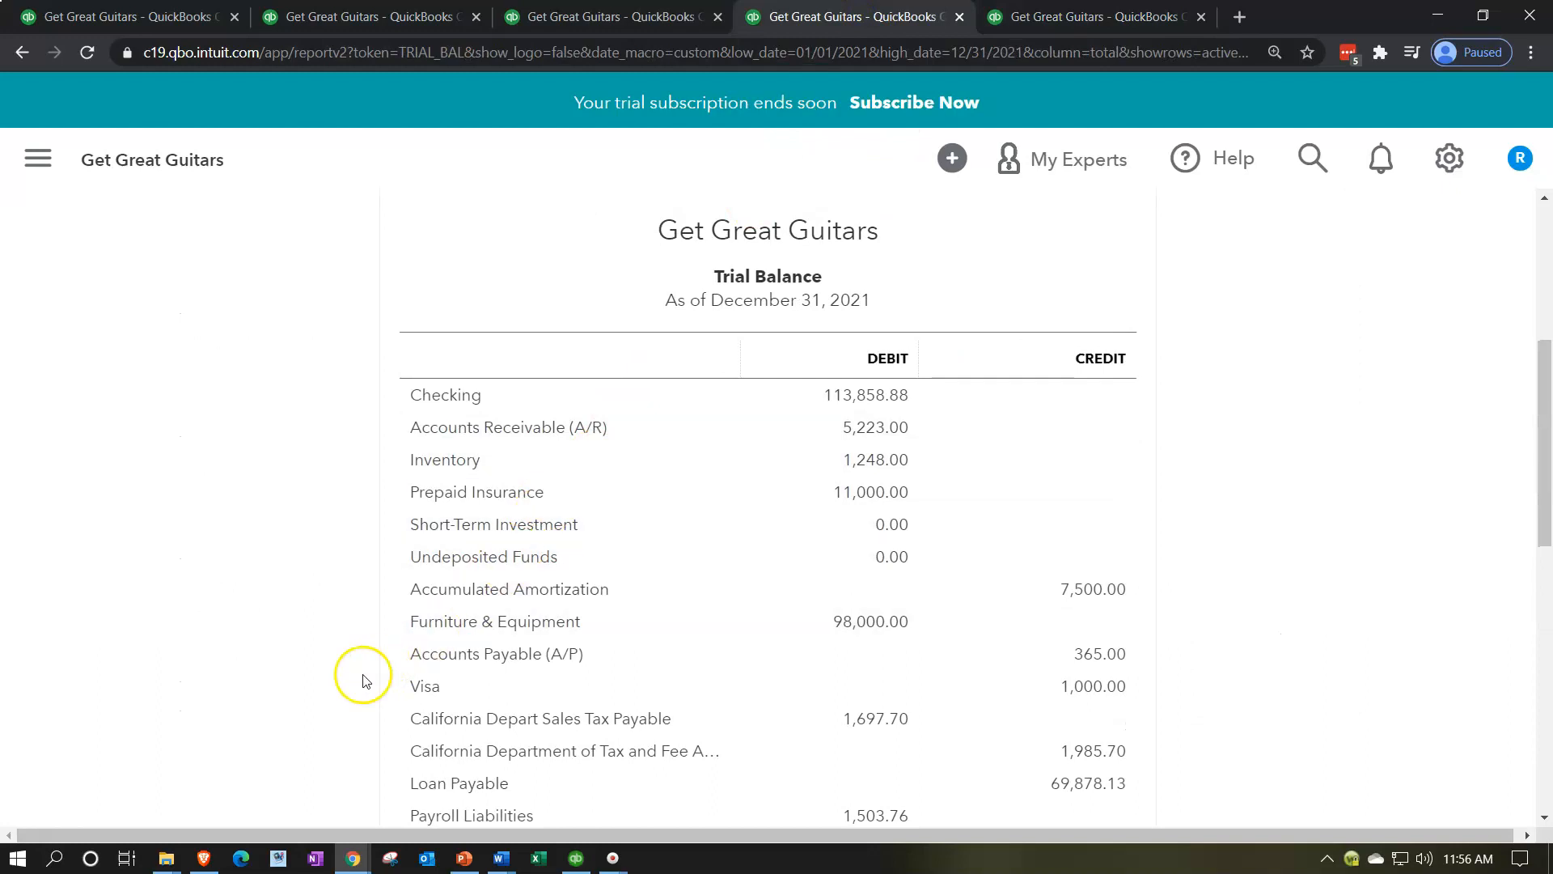
pyautogui.scroll(5, 362, 680)
pyautogui.click(906, 439)
pyautogui.scroll(-4, 380, 591)
pyautogui.scroll(-1, 323, 604)
pyautogui.scroll(-4, 324, 607)
pyautogui.scroll(-3, 323, 607)
pyautogui.scroll(-3, 324, 607)
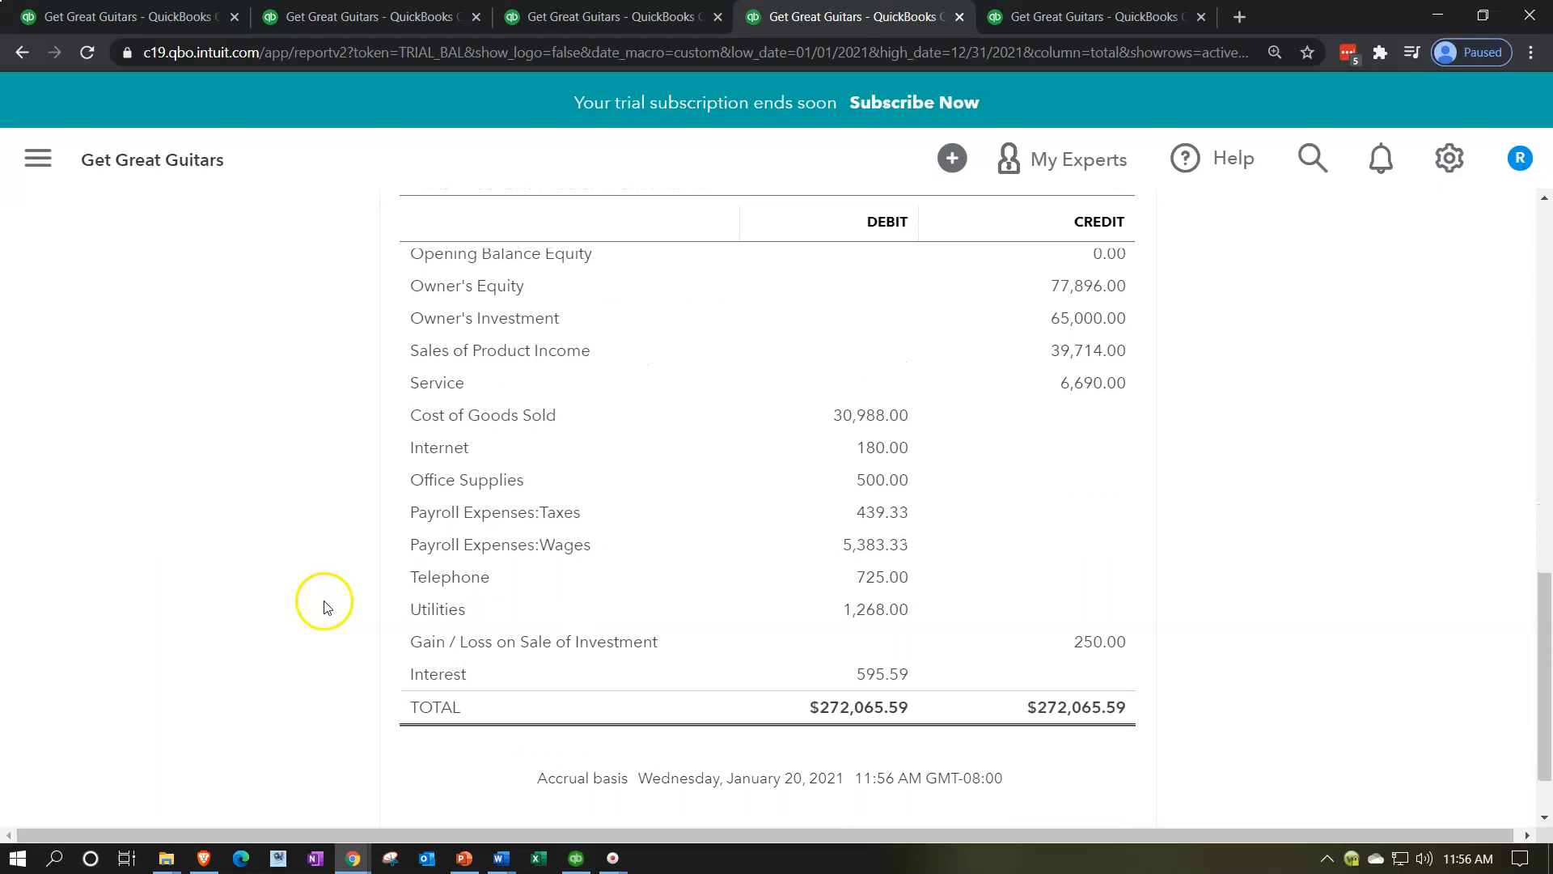